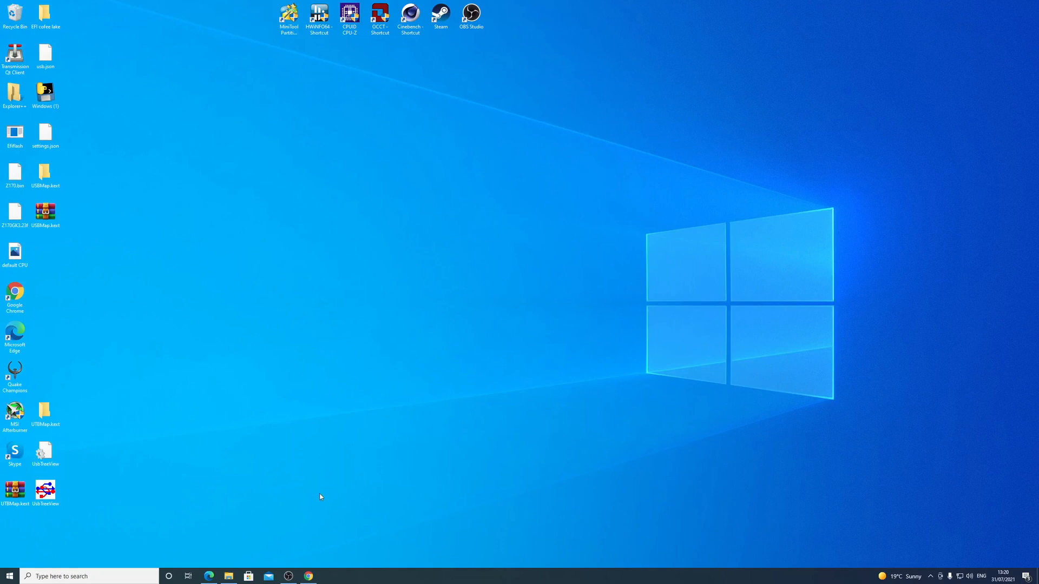
Step: Open a new Chrome window, search for gibmacos and open the corpnewt/gibMacOS GitHub repository
right_click(312, 568)
left_click(301, 502)
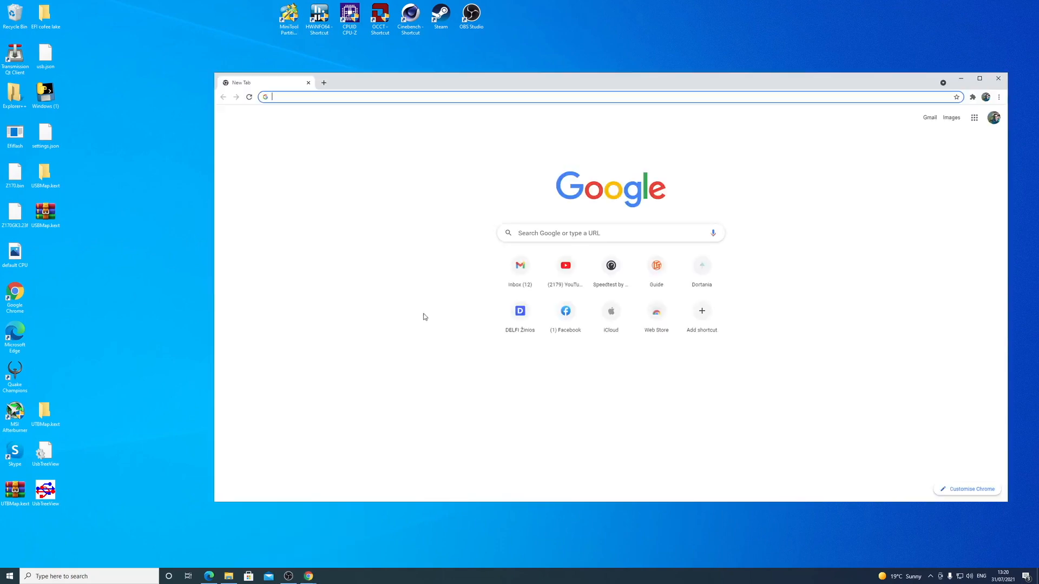
left_click(453, 95)
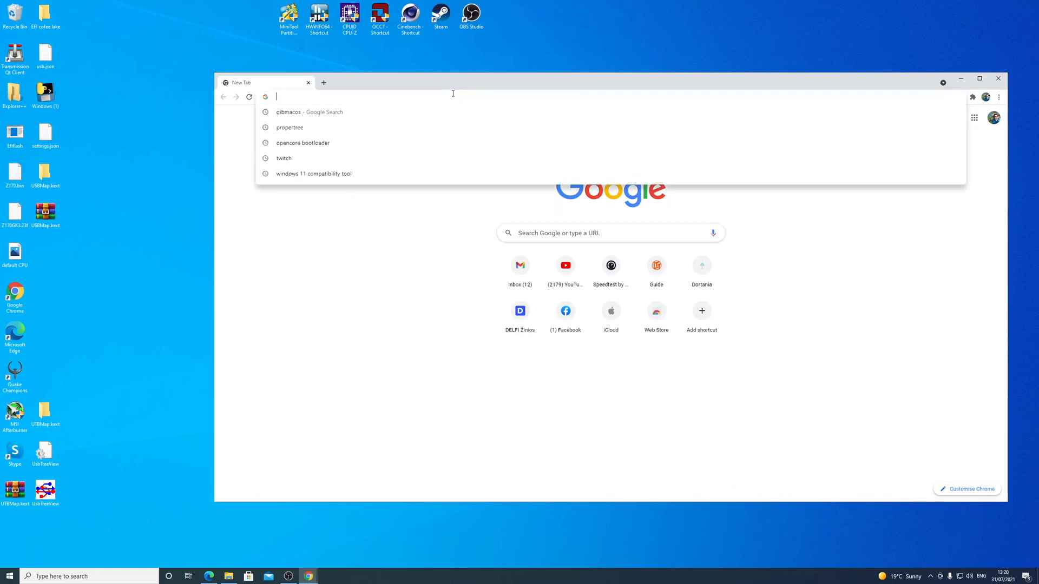
type("gibmacos")
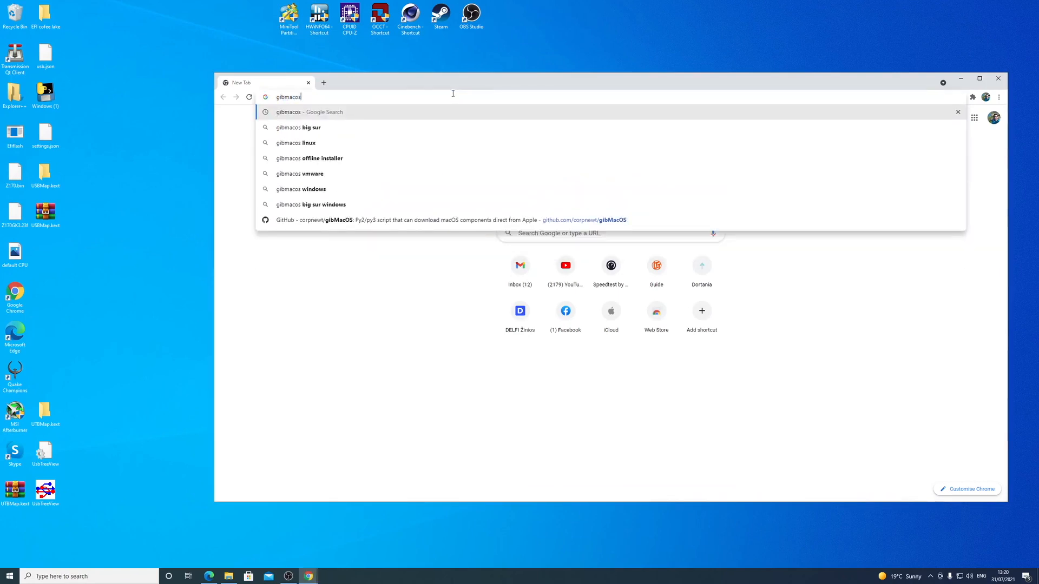
key("Return")
left_click(436, 194)
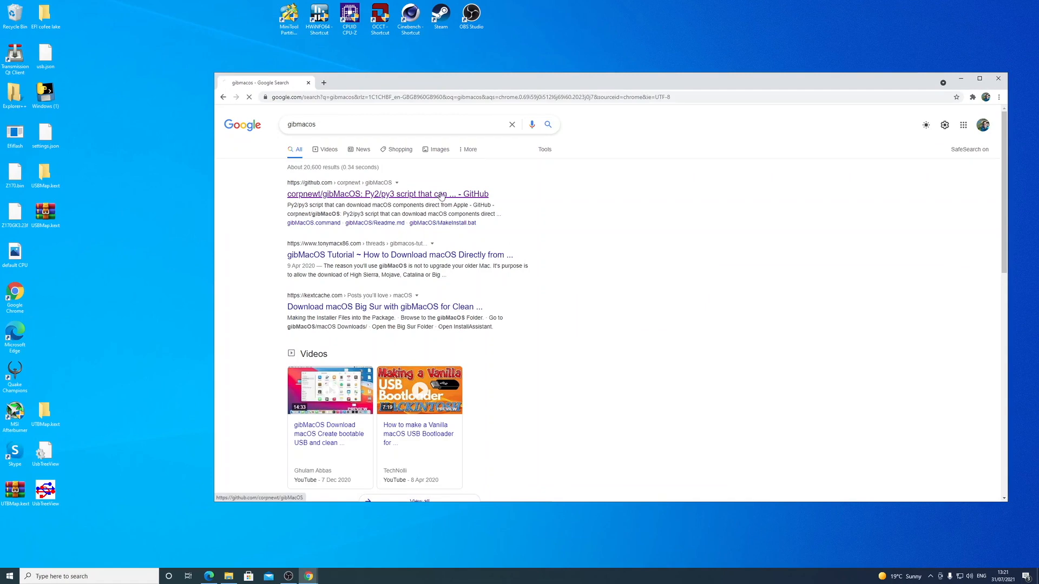
Step: Download the gibMacOS repository as a ZIP and extract its gibMacOS-master folder to the desktop
left_click(715, 200)
left_click(639, 306)
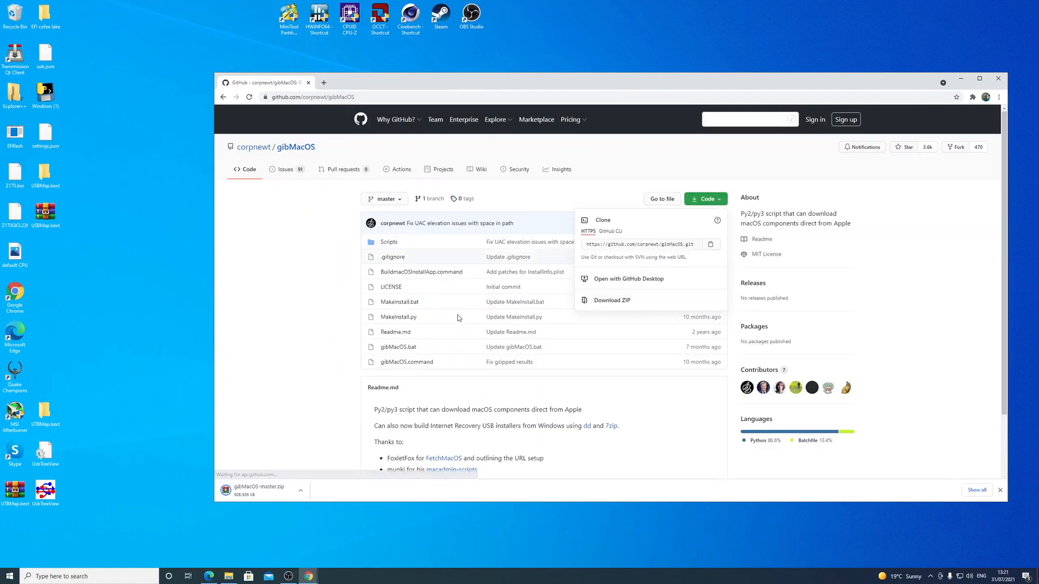
left_click(258, 489)
left_click_drag(359, 406, 151, 247)
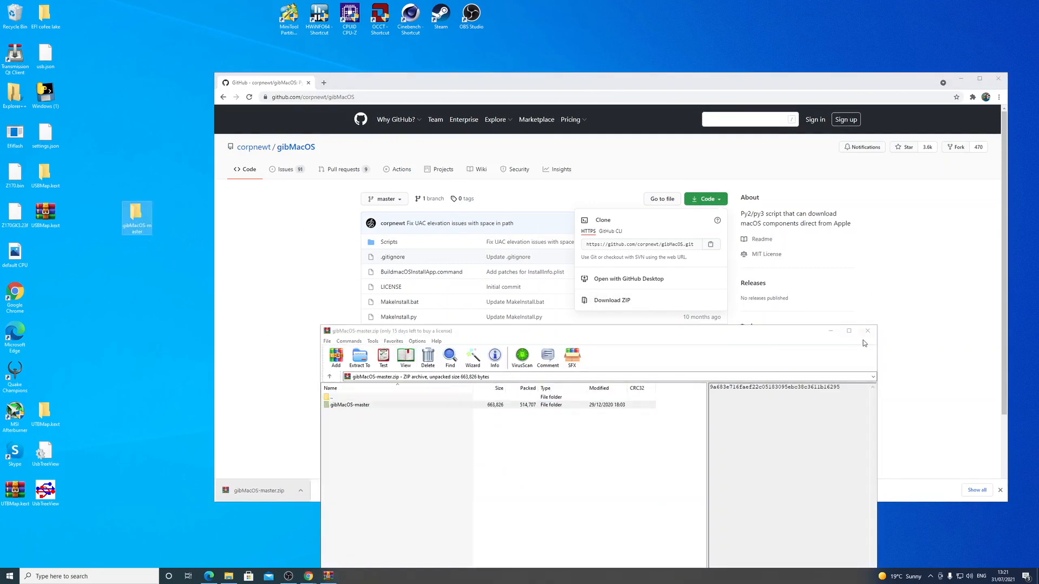
left_click(867, 330)
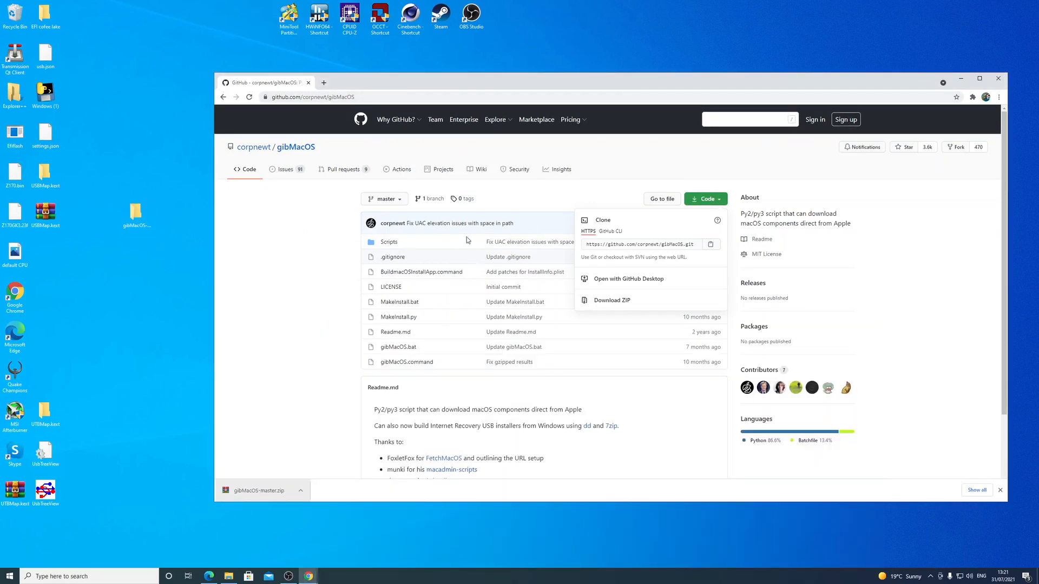
Step: Find the corpnewt/ProperTree GitHub repository by searching for propertree and download it as a ZIP
key("ctrl+l")
type("propertree")
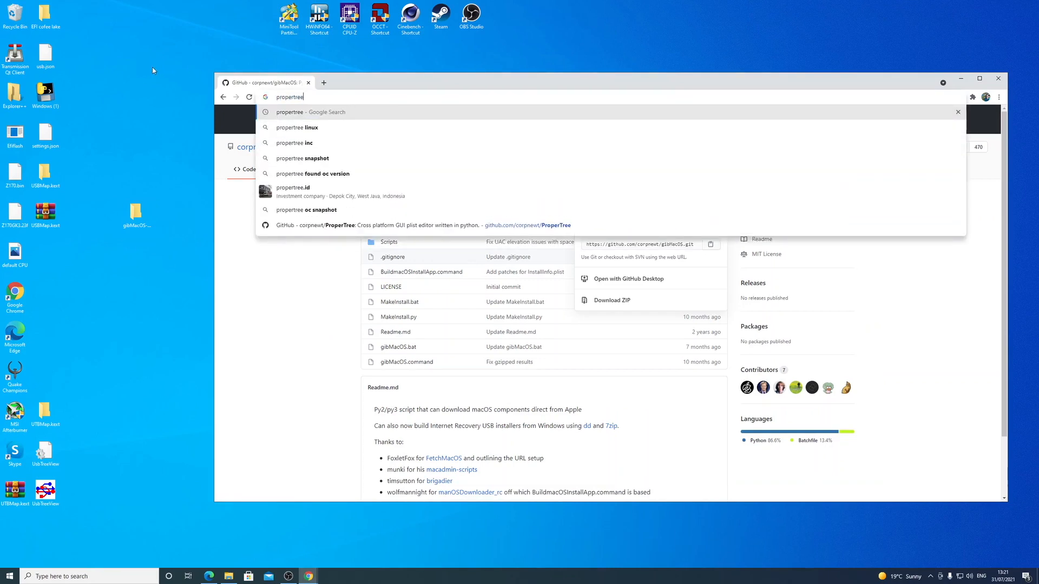
key("Return")
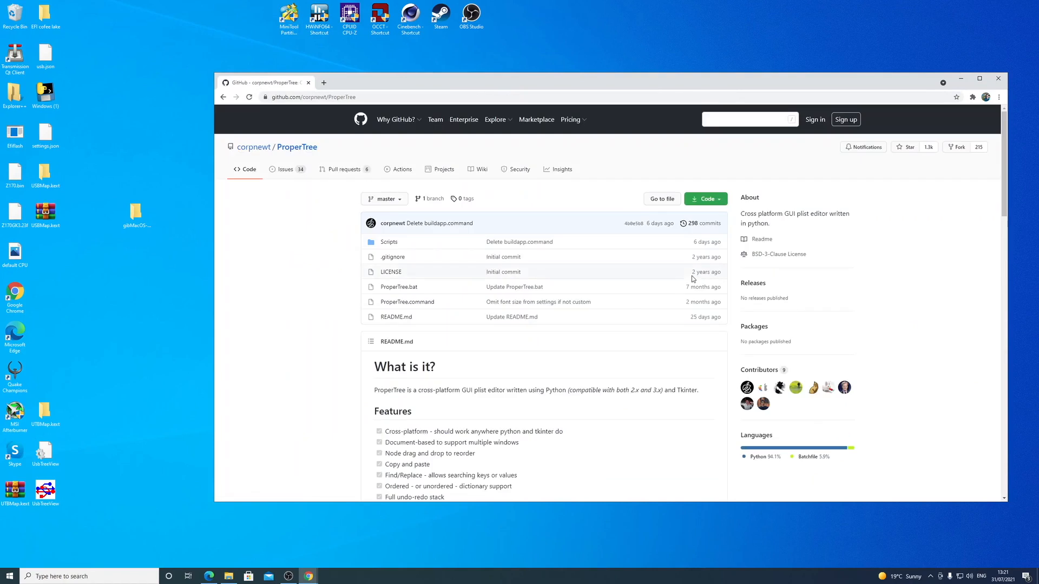
left_click(706, 199)
left_click(626, 301)
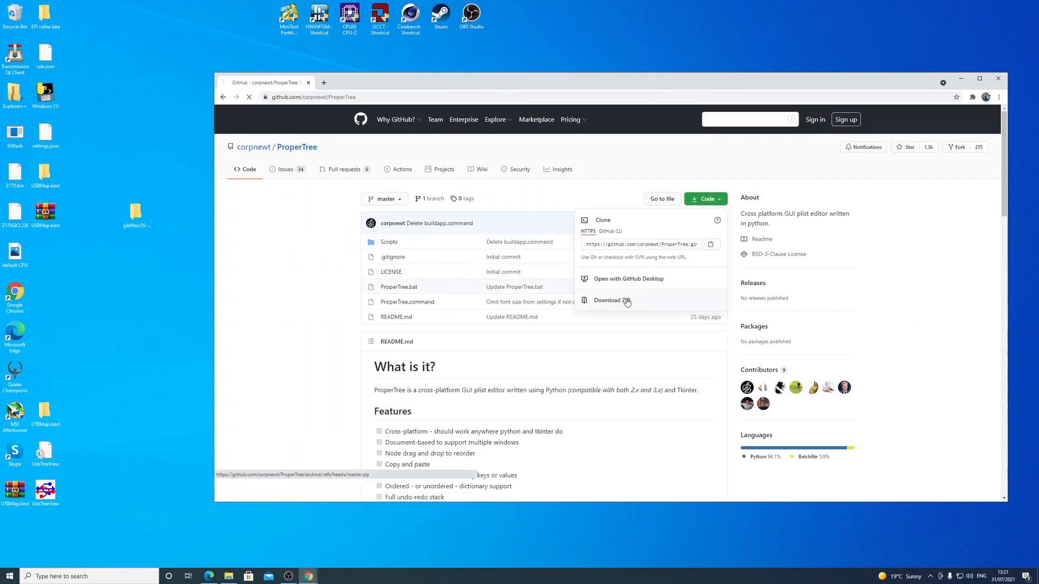
Step: Extract the ProperTree-master folder from the downloaded archive to the desktop, below the gibMacOS folder, and close the archive
left_click(260, 489)
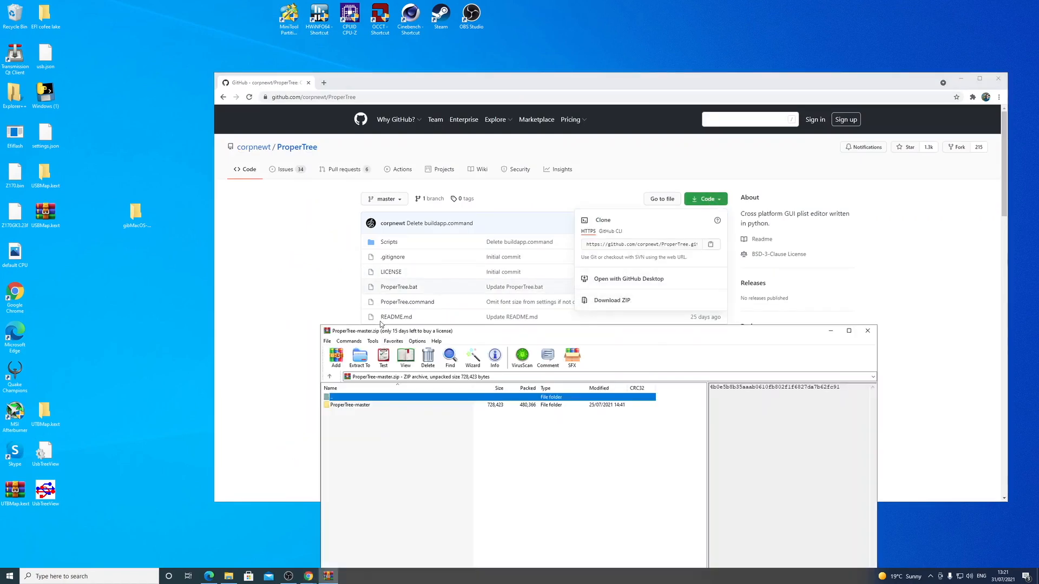
left_click_drag(372, 406, 134, 259)
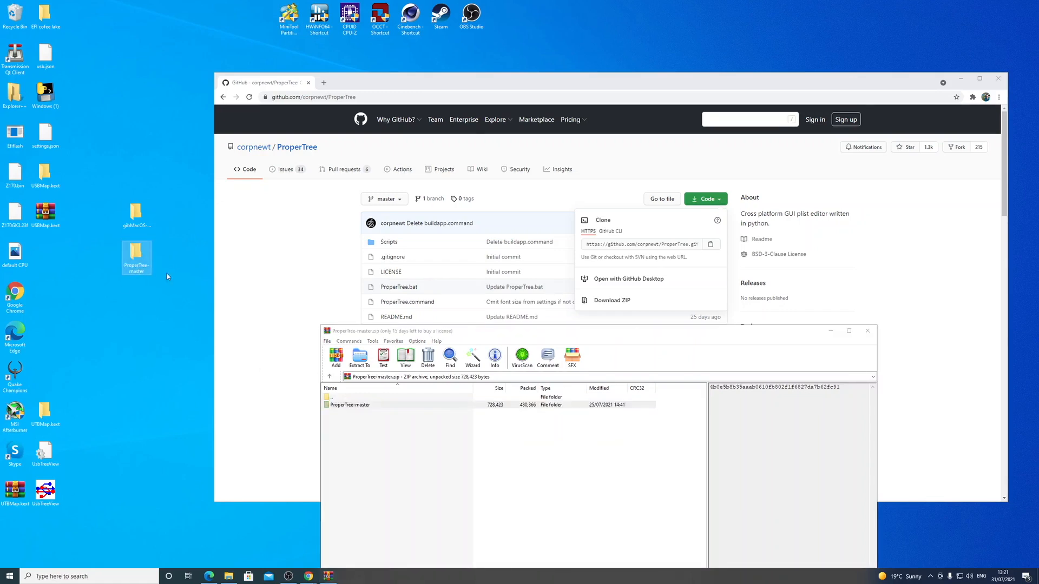
left_click(867, 331)
Step: Search the web for opencore bootloader and open the acidanthera/OpenCorePkg GitHub repository
left_click(617, 98)
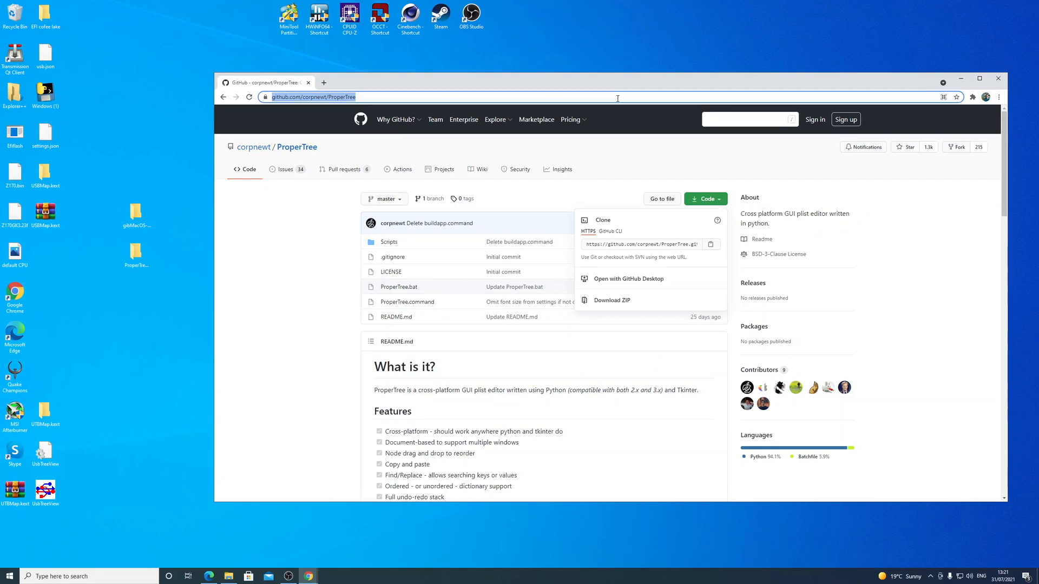
type("opencore boot")
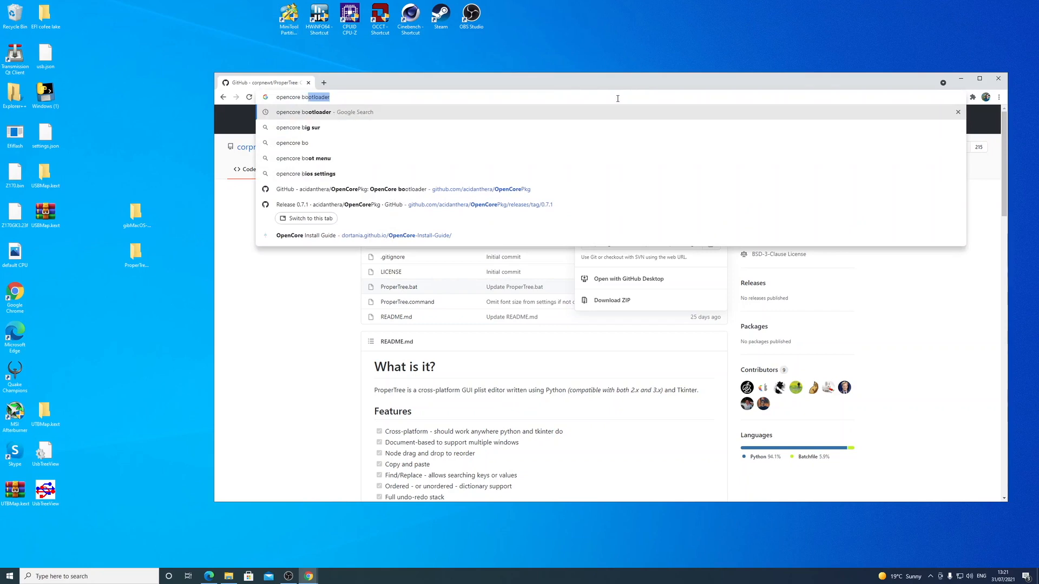
type("loader")
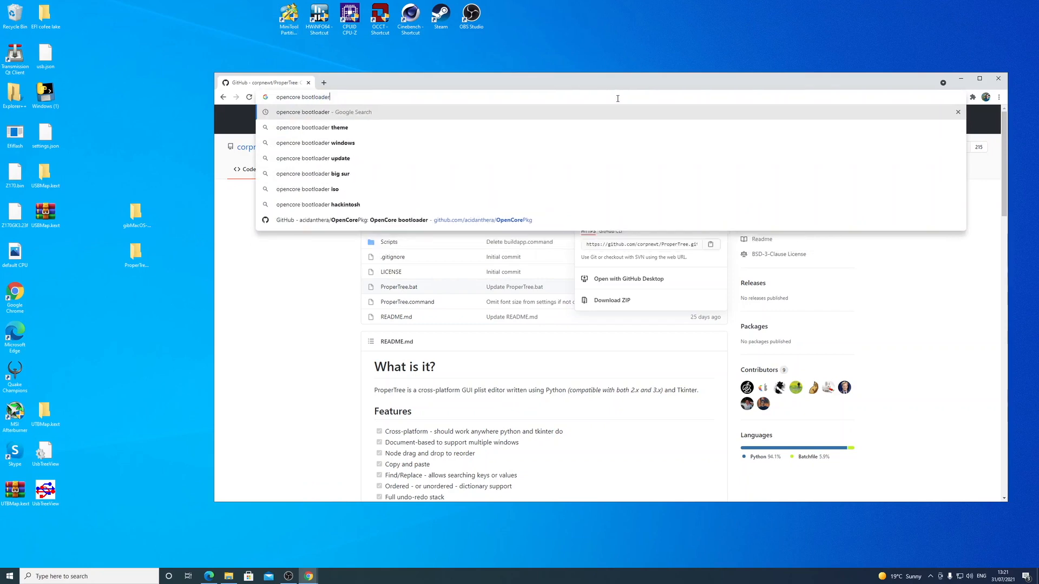
key("Return")
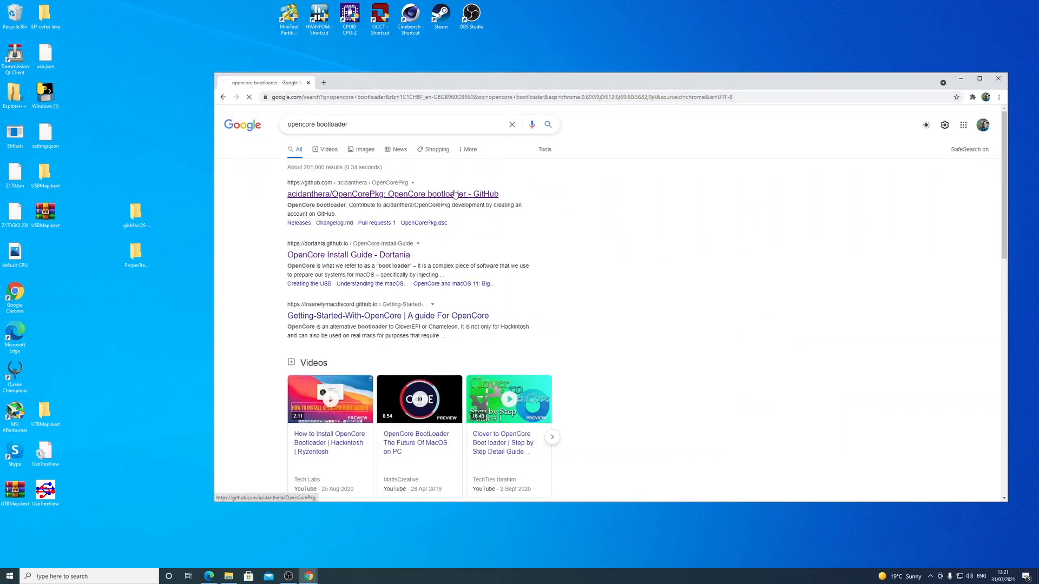
left_click(455, 194)
Step: Download OpenCore-0.7.1-RELEASE.zip from the latest OpenCorePkg release and open the archive
left_click(777, 293)
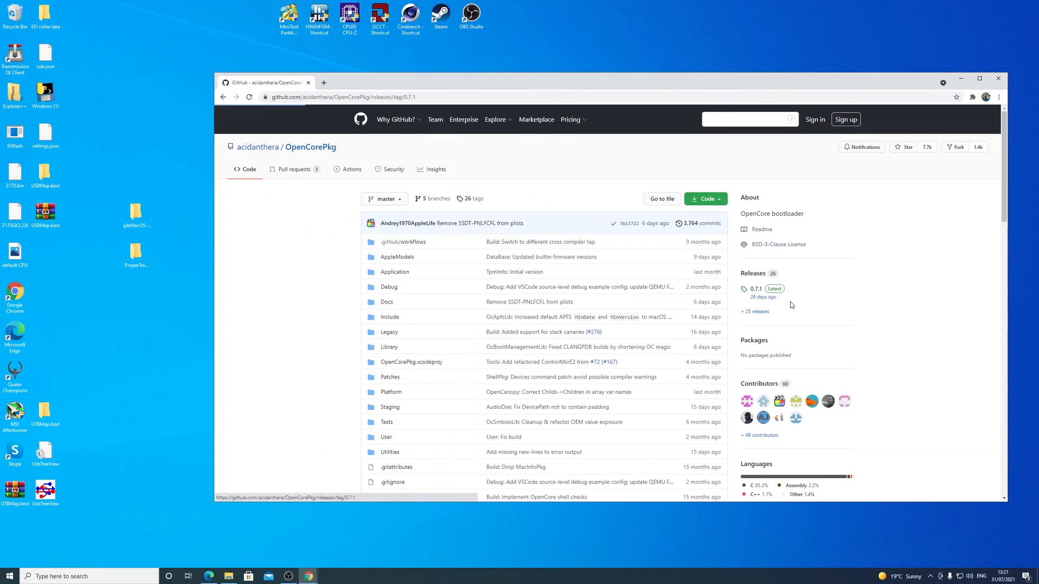
scroll(718, 379, "down", 2)
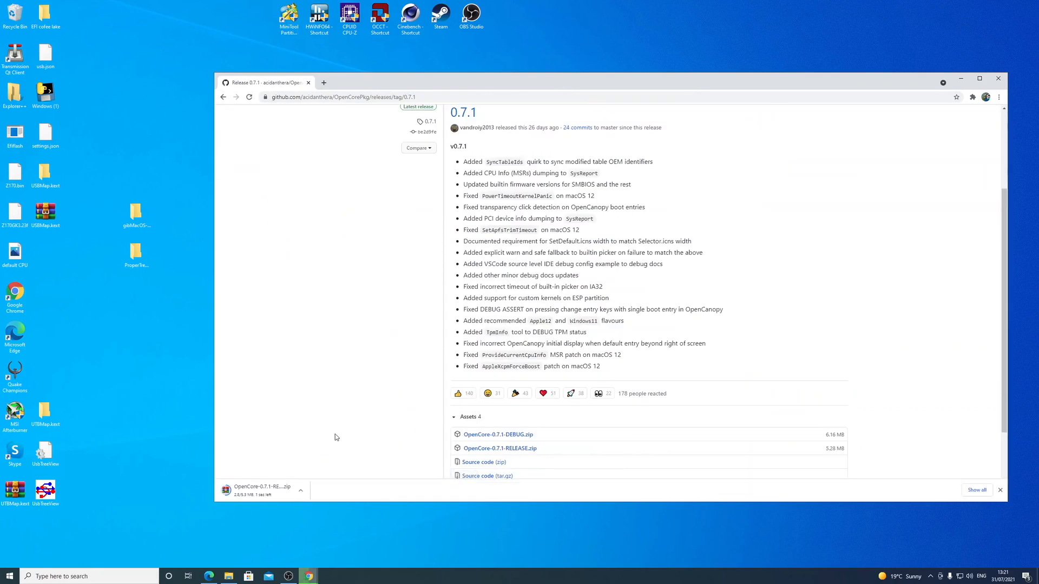
left_click(290, 487)
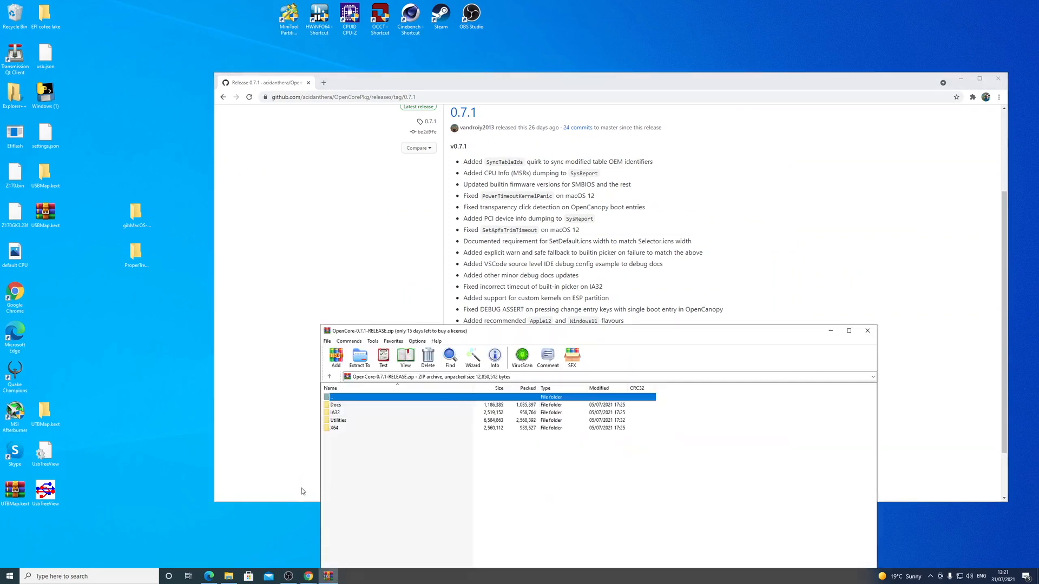
Step: Create a new folder named OC 7.1 on the desktop
right_click(153, 342)
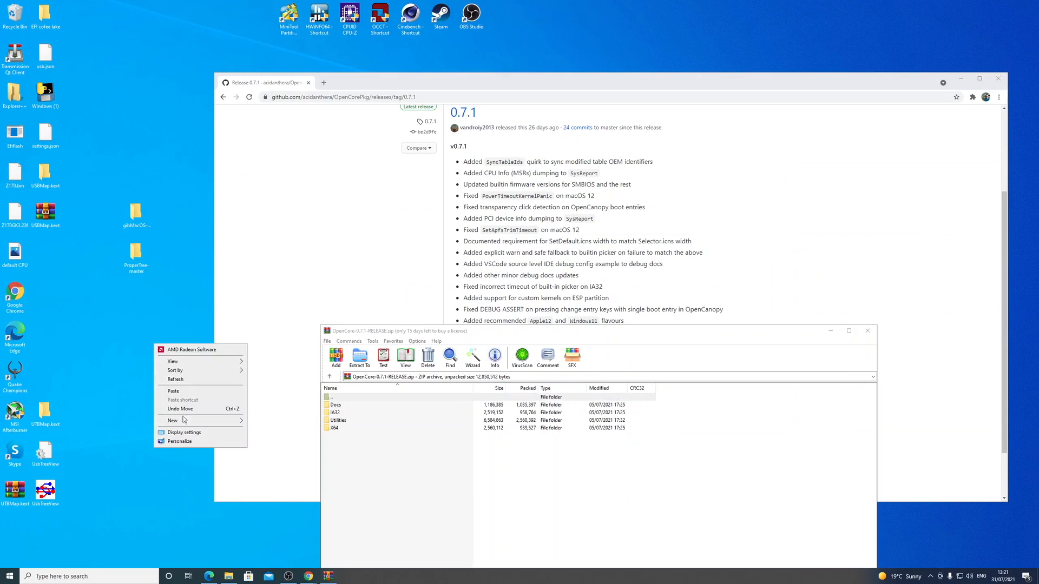
mouse_move(186, 422)
left_click(270, 422)
type("OC 78")
key("BackSpace")
type(".1")
key("Return")
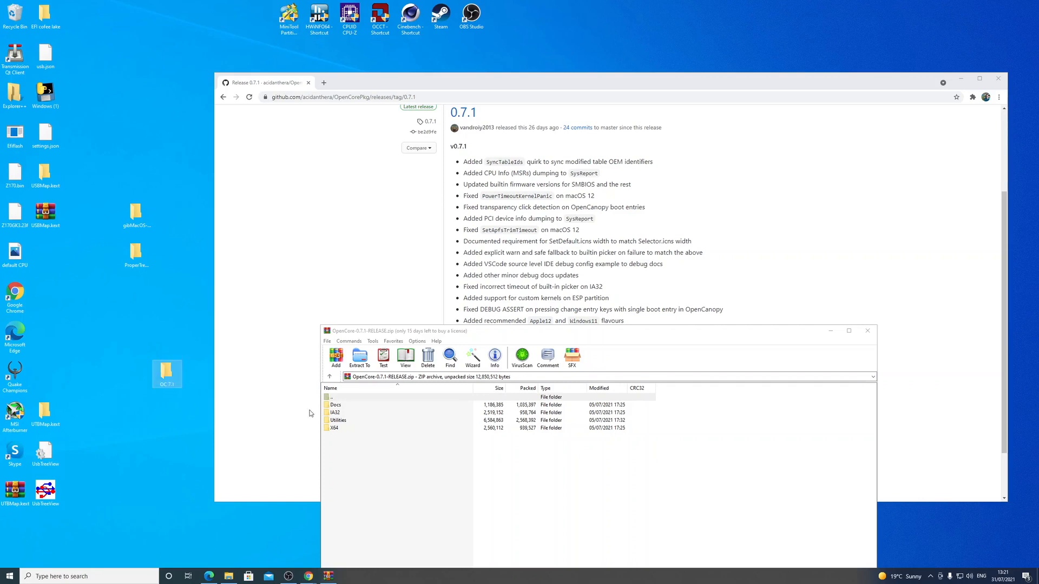
Step: Extract the Docs, IA32, Utilities and X64 folders from the OpenCore archive into OC 7.1 and check the folder's contents
left_click(357, 406)
left_click(332, 428, "shift")
left_click_drag(343, 412, 163, 374)
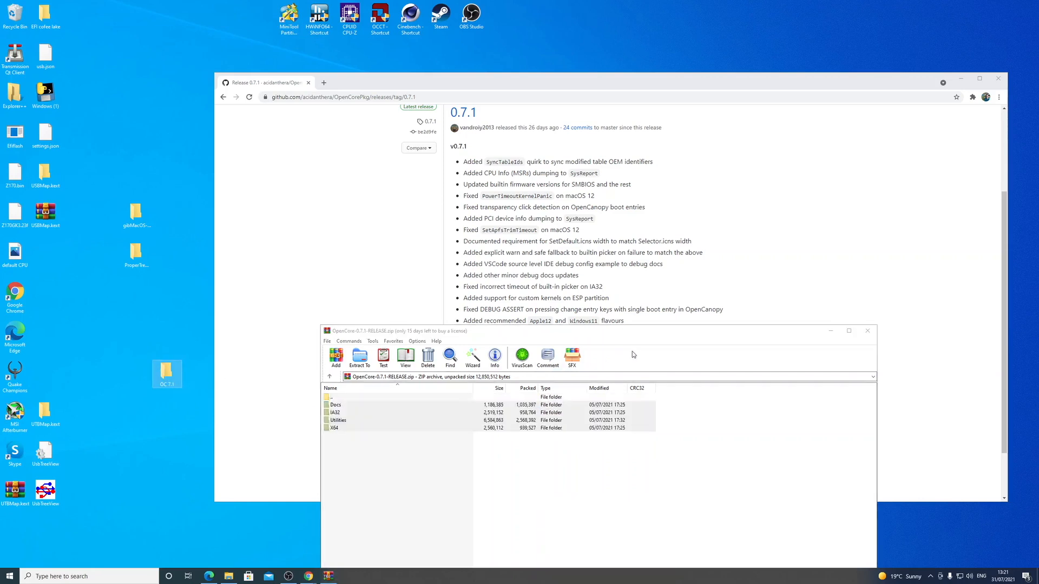
left_click(867, 331)
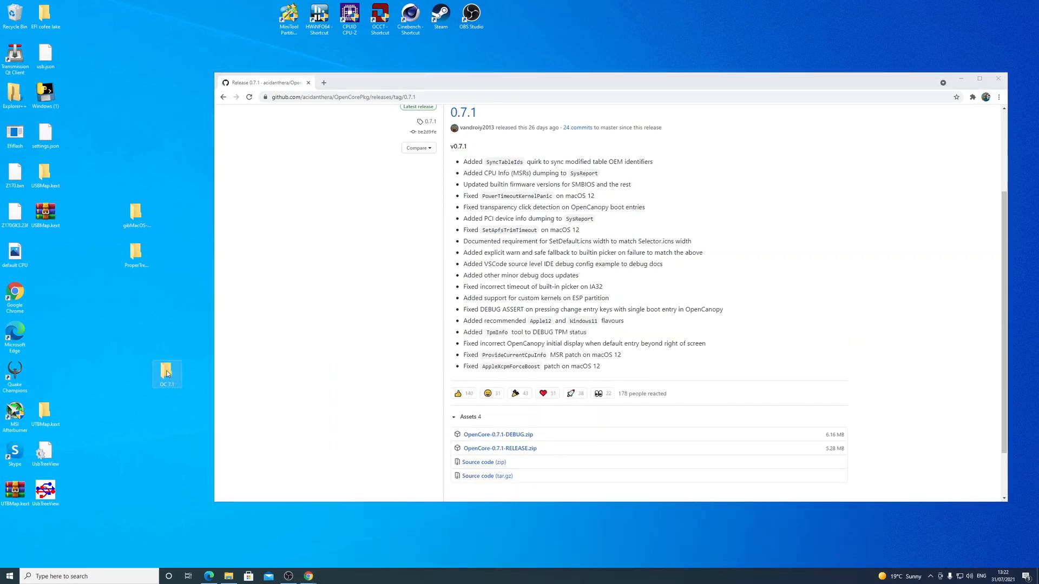
double_click(167, 373)
left_click(996, 6)
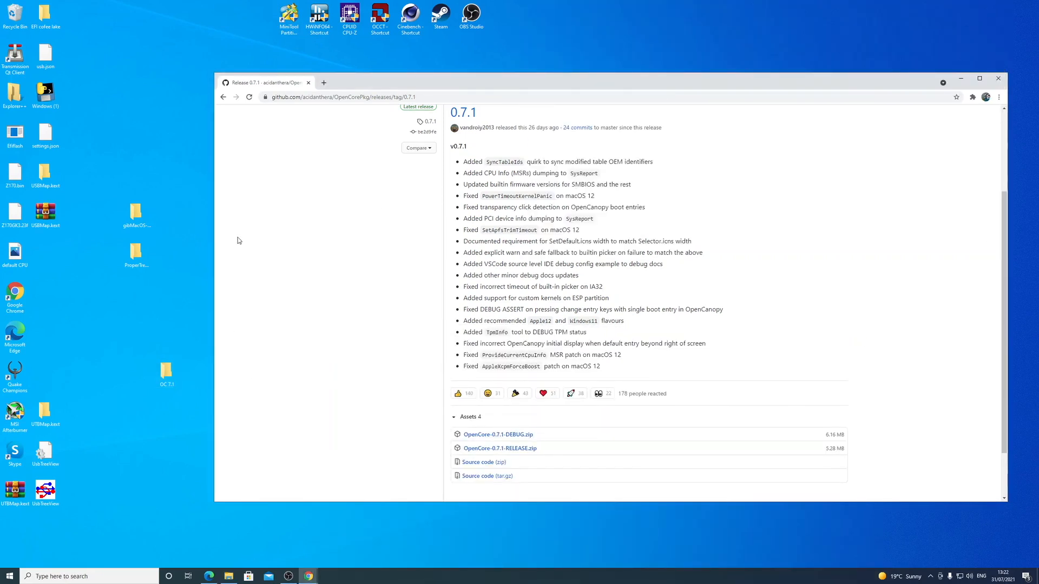
Step: Place the OC 7.1 folder below the ProperTree folder on the desktop and close the browser window
left_click_drag(167, 373, 135, 295)
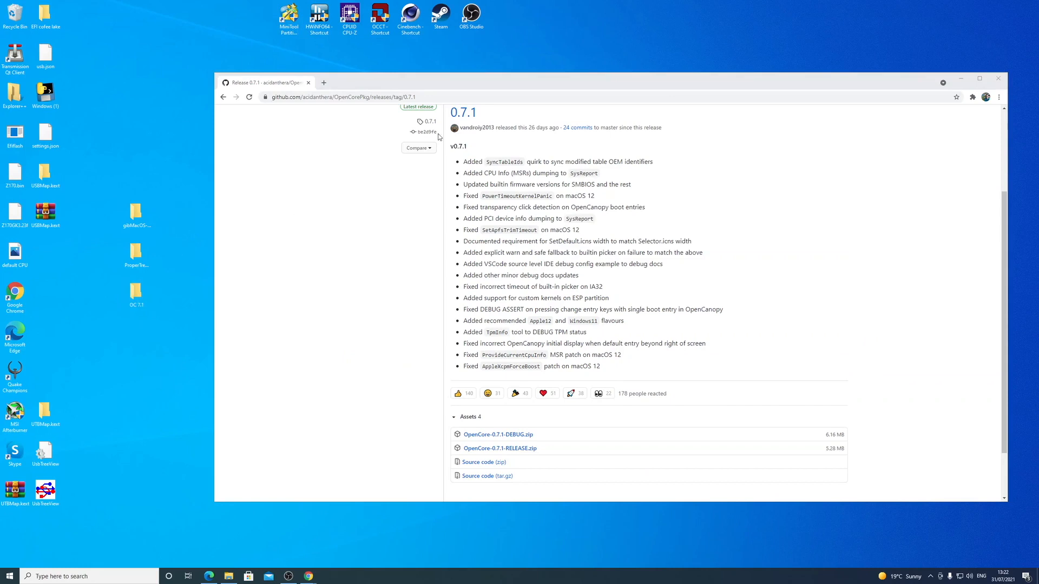
left_click_drag(911, 77, 891, 71)
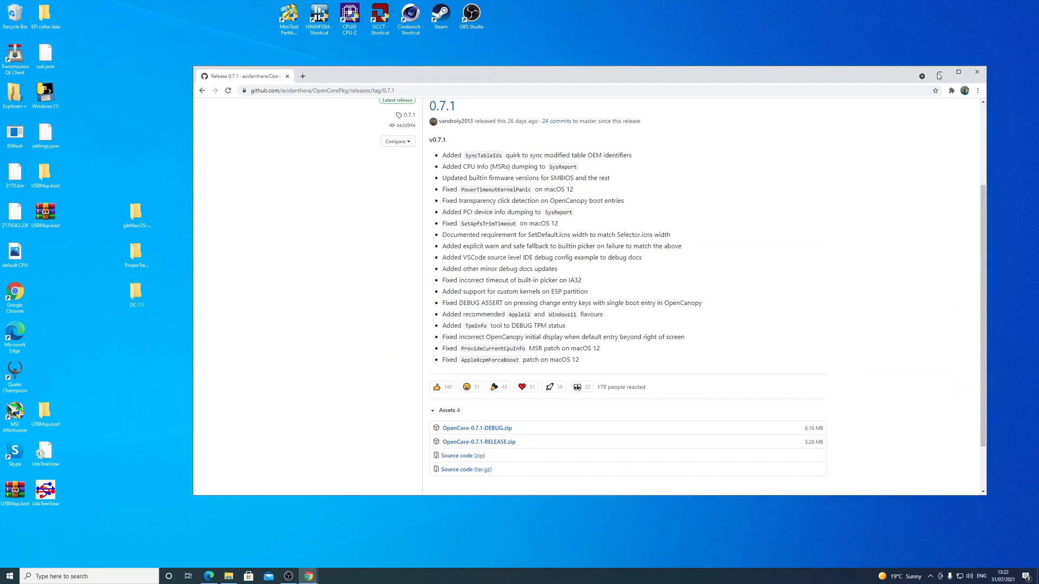
left_click(978, 72)
right_click(367, 176)
left_click(361, 222)
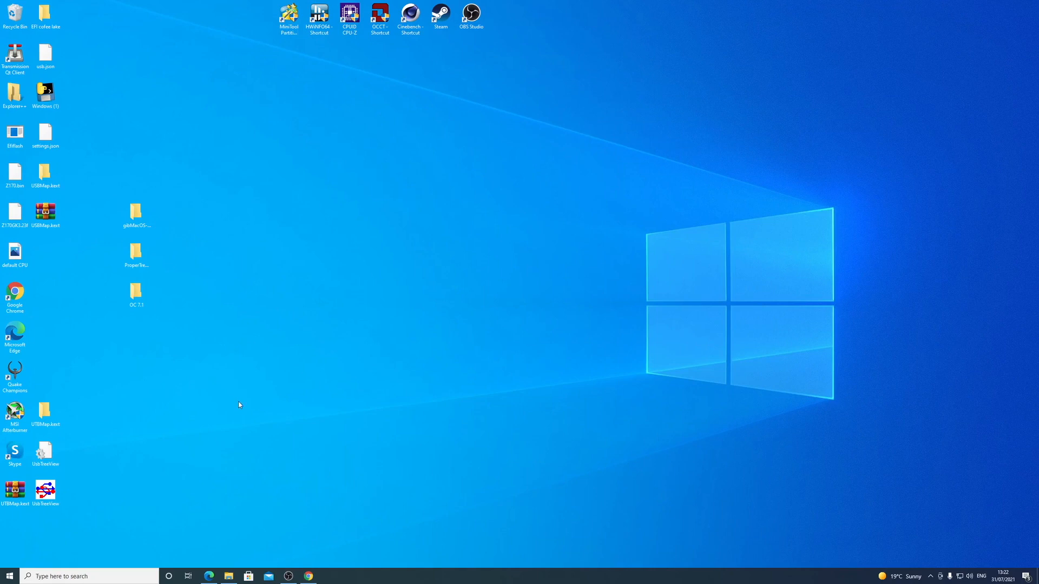
left_click(228, 576)
left_click_drag(681, 306, 510, 185)
left_click(784, 190)
Step: Open the gibMacOS-master folder from the desktop and run the gibMacOS Windows batch file
double_click(142, 221)
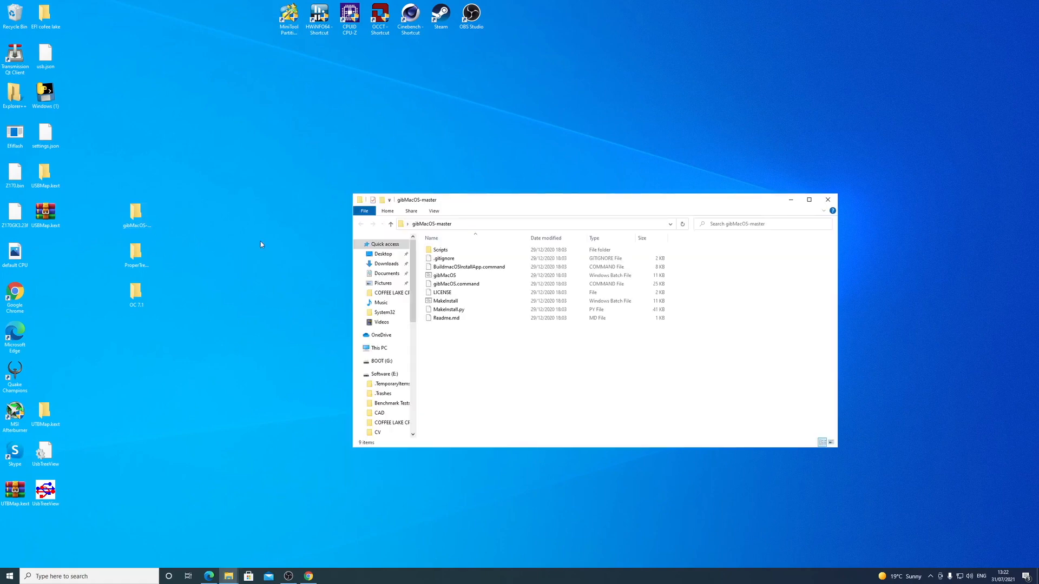
left_click_drag(484, 202, 502, 181)
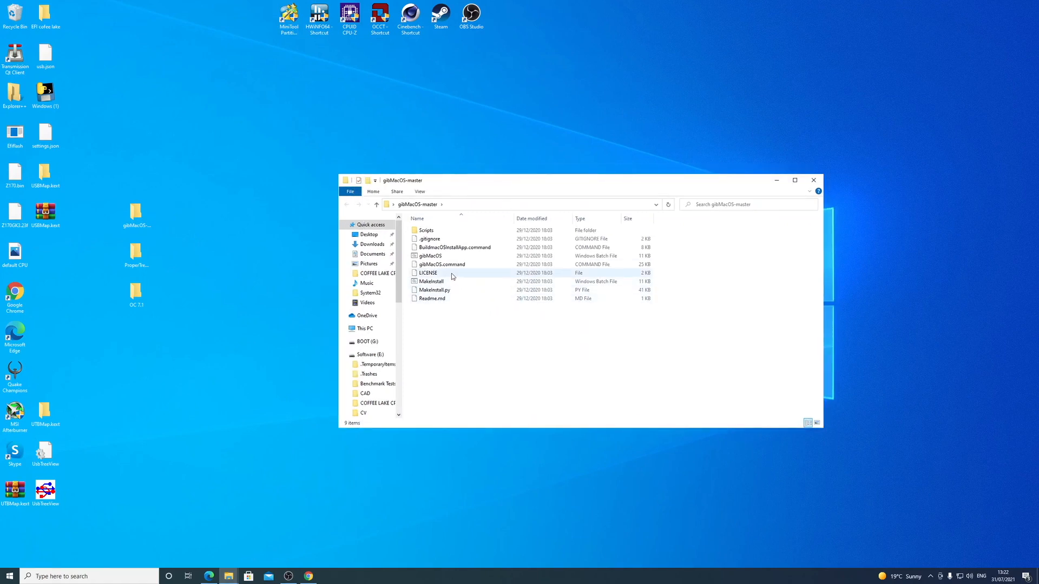
left_click(431, 258)
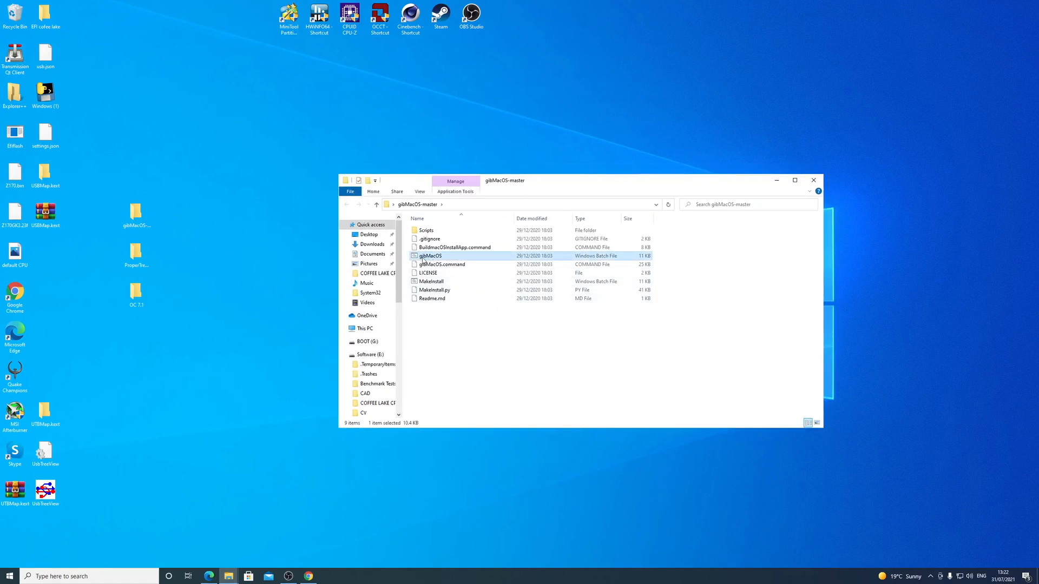
double_click(436, 257)
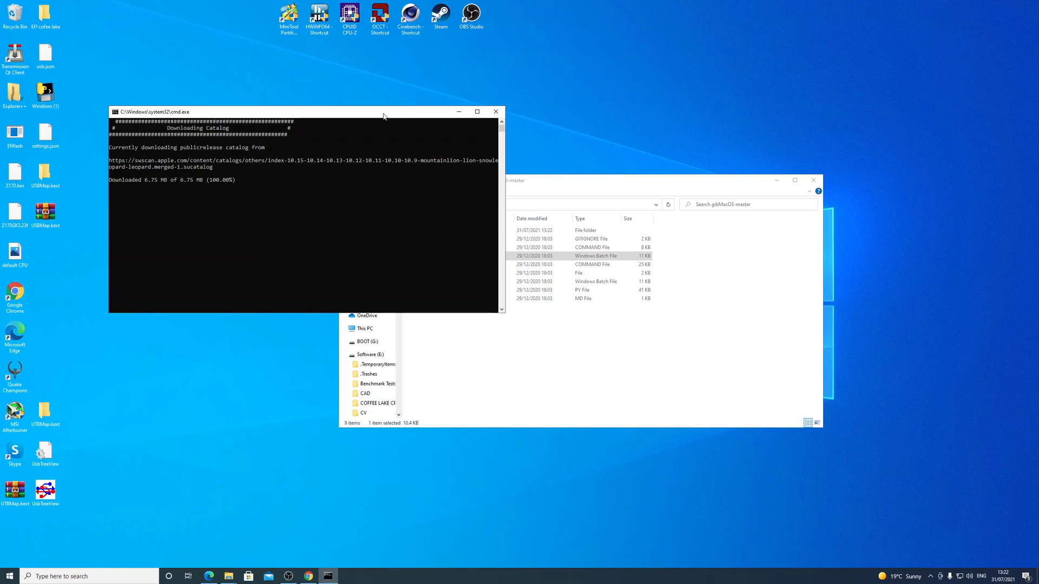
Step: Reposition the gibMacOS console and make it taller to show the full list of available products and options
left_click_drag(383, 115, 473, 55)
scroll(457, 274, "up", 6)
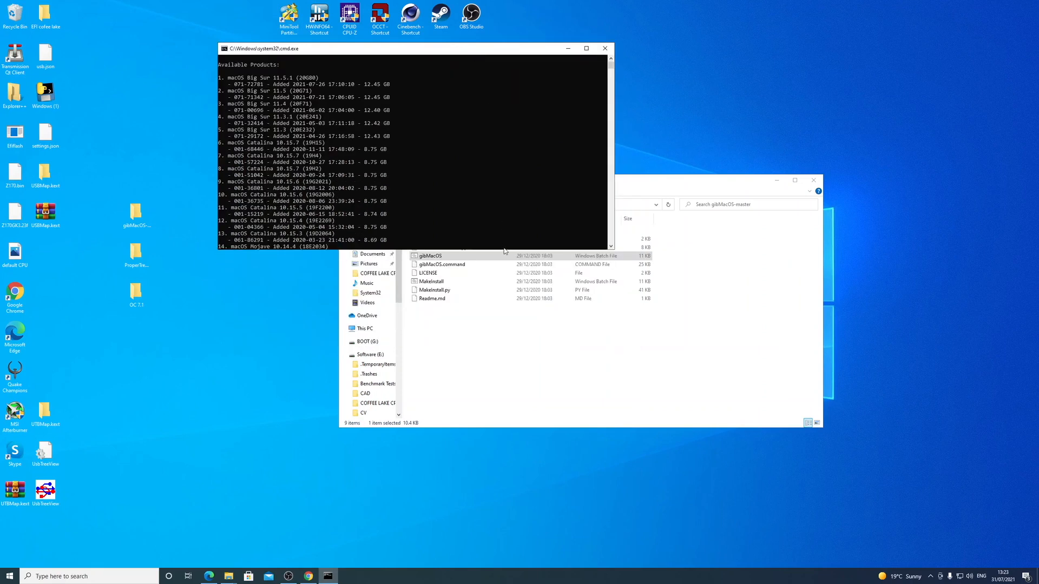
left_click_drag(504, 249, 505, 437)
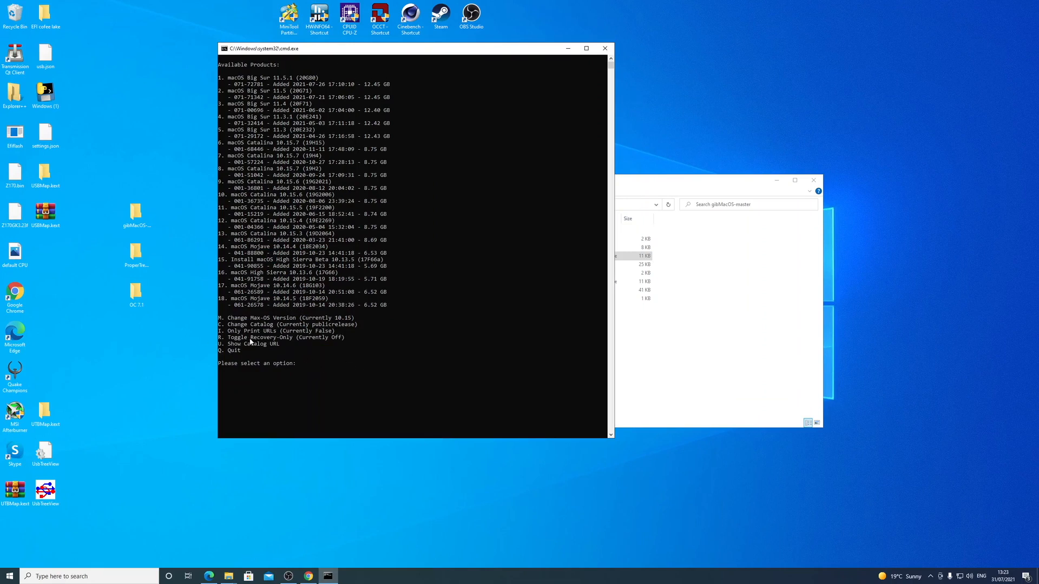
Step: Toggle gibMacOS's Recovery-Only option on and make the console taller
left_click(220, 337)
key("Return")
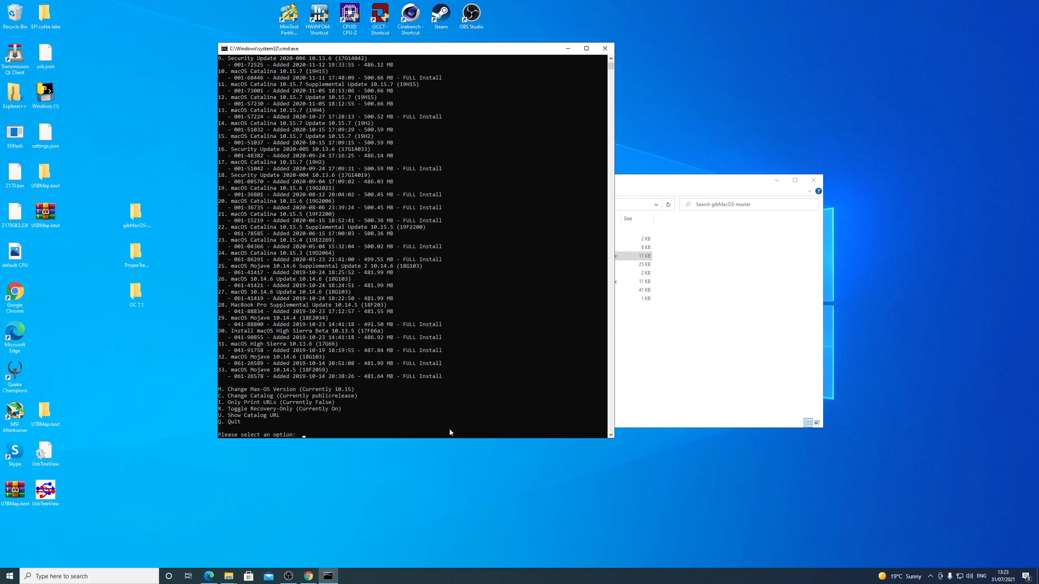
left_click_drag(447, 438, 451, 507)
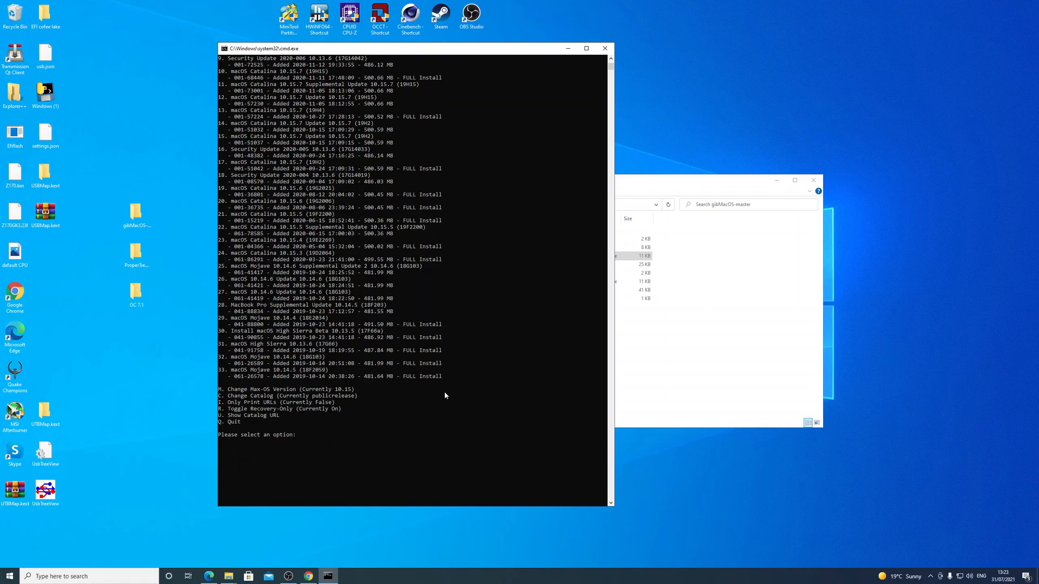
Step: Examine gibMacOS's product list for the macOS Catalina entries marked FULL Install, highlighting that mark on entry 10
scroll(444, 396, "up", 1)
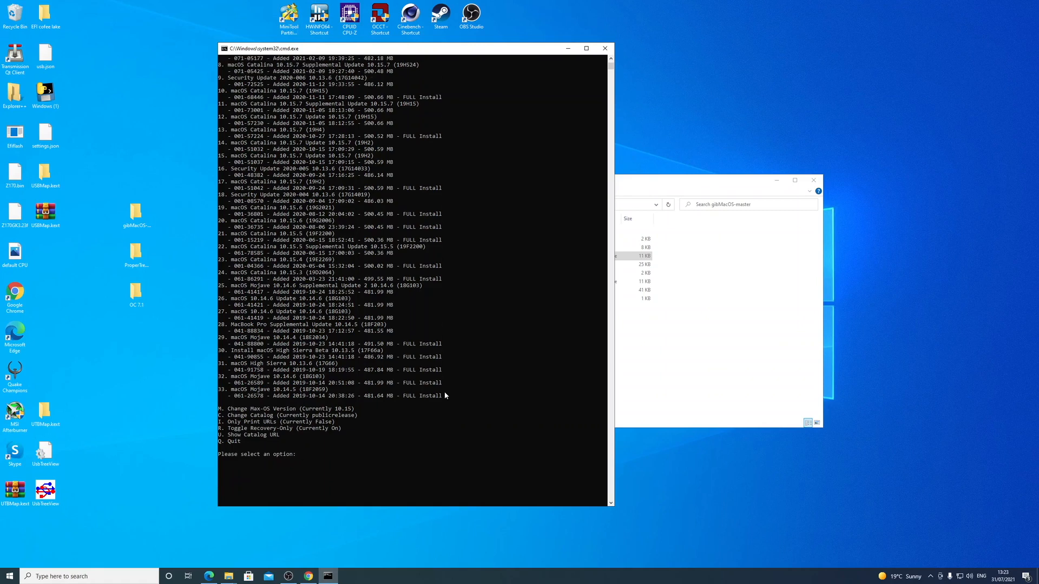
scroll(444, 396, "up", 2)
scroll(445, 393, "up", 2)
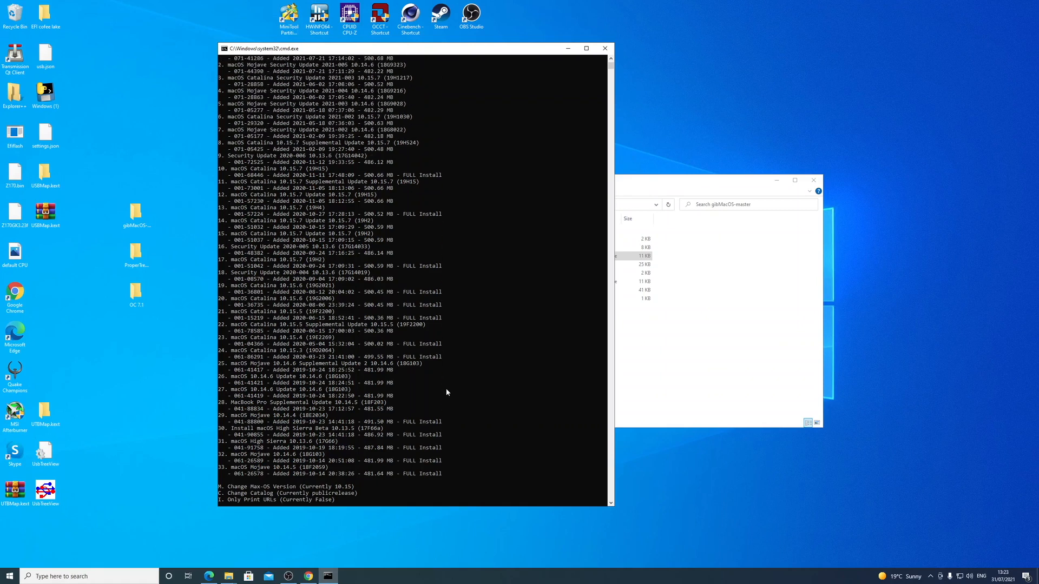
scroll(446, 392, "up", 2)
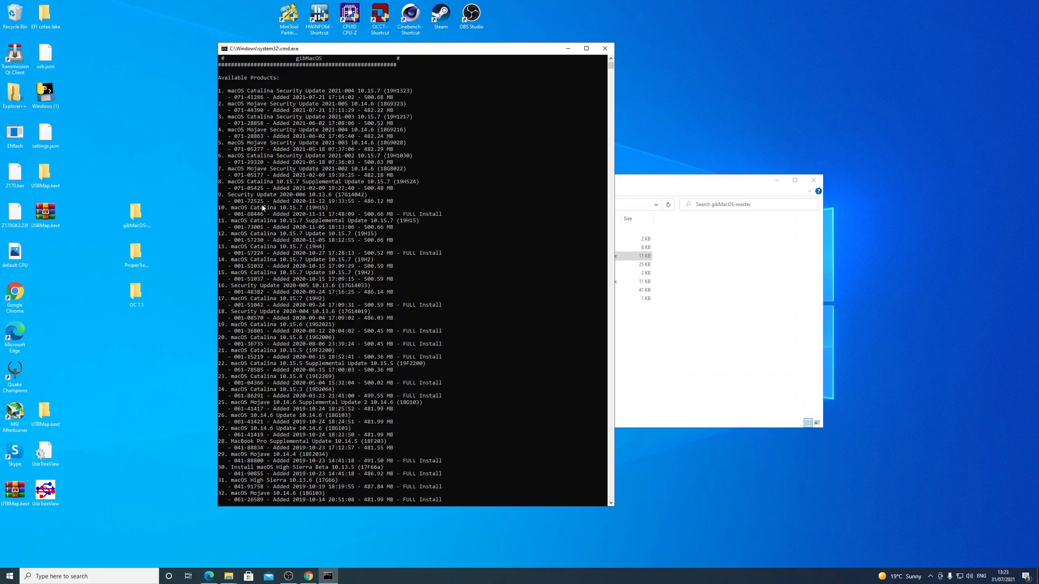
left_click(410, 215)
left_click_drag(402, 216, 454, 218)
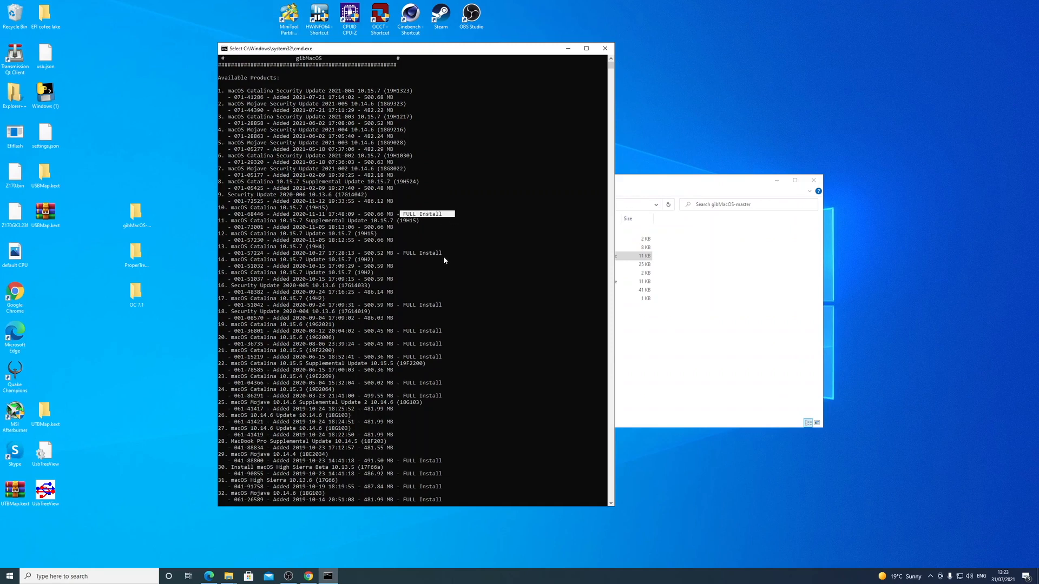
scroll(443, 255, "down", 1)
scroll(443, 256, "down", 2)
scroll(442, 256, "up", 2)
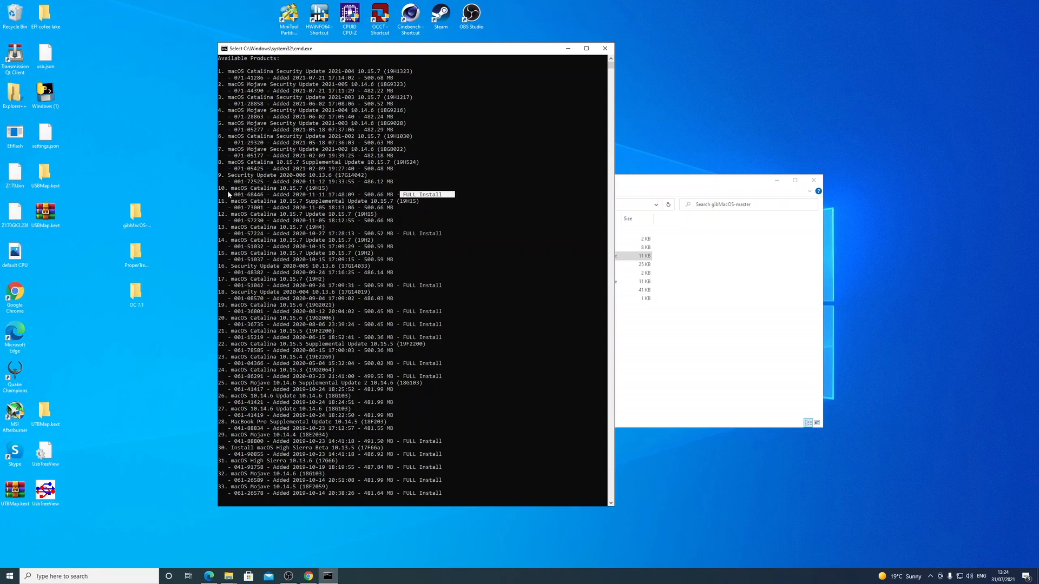
Step: Start downloading product 10, macOS Catalina 10.15.7 (19H15), in gibMacOS
scroll(281, 271, "down", 5)
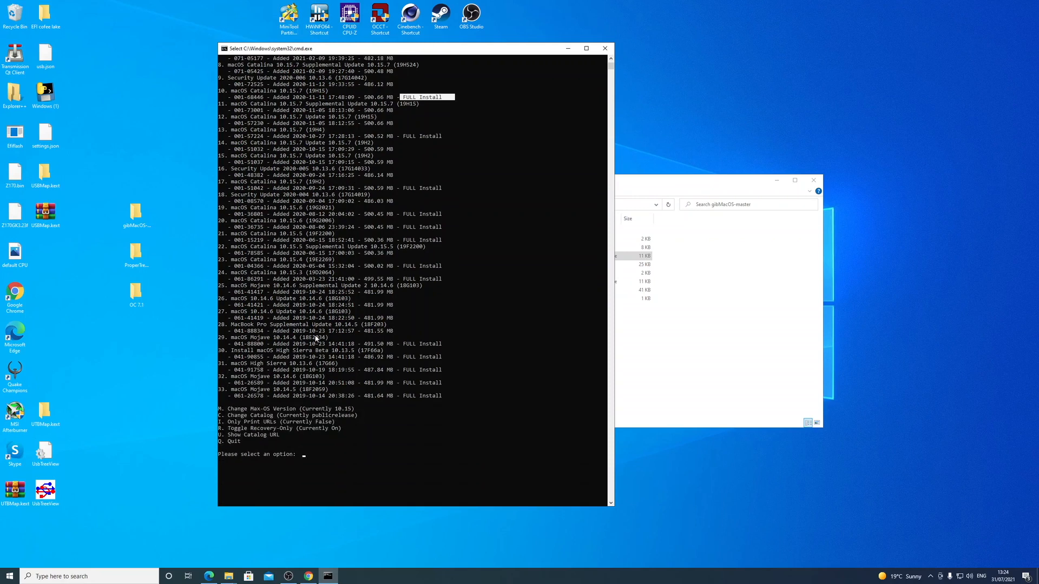
key("Escape")
type("10")
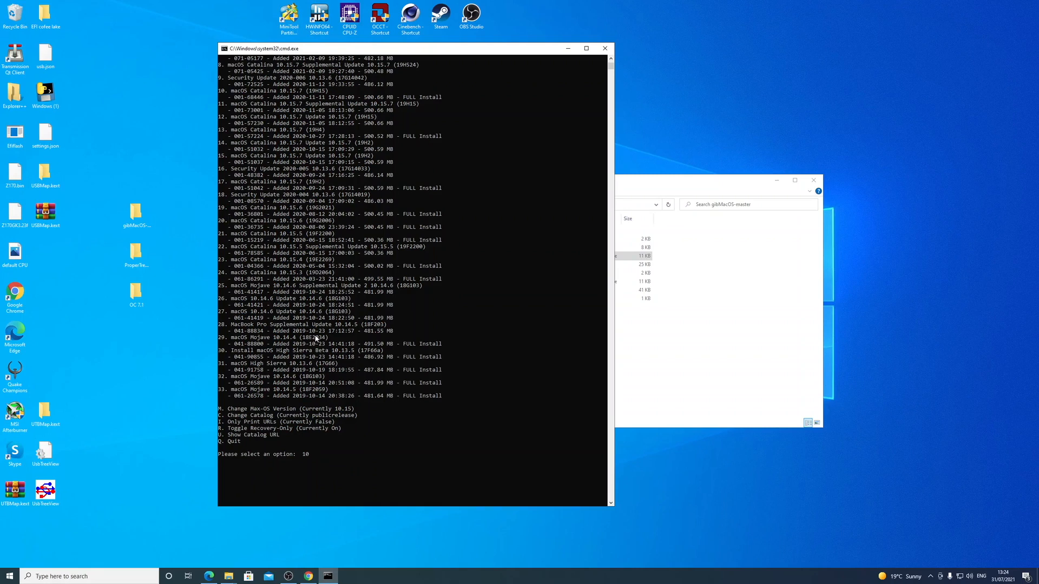
key("Return")
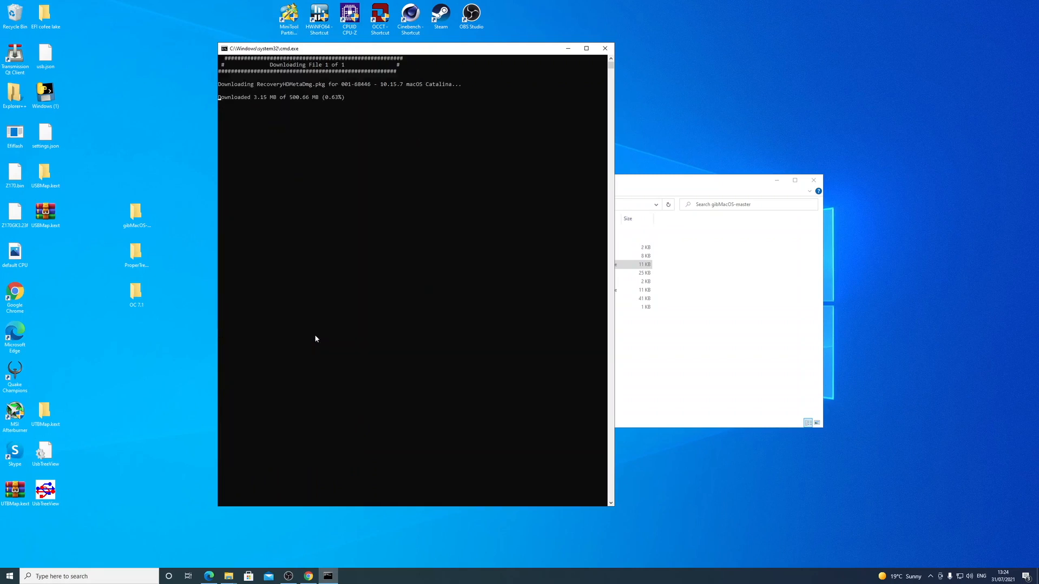
Step: Arrange the gibMacOS console and the gibMacOS-master folder window side by side and make the folder window smaller
left_click_drag(734, 177, 895, 135)
left_click_drag(497, 52, 382, 48)
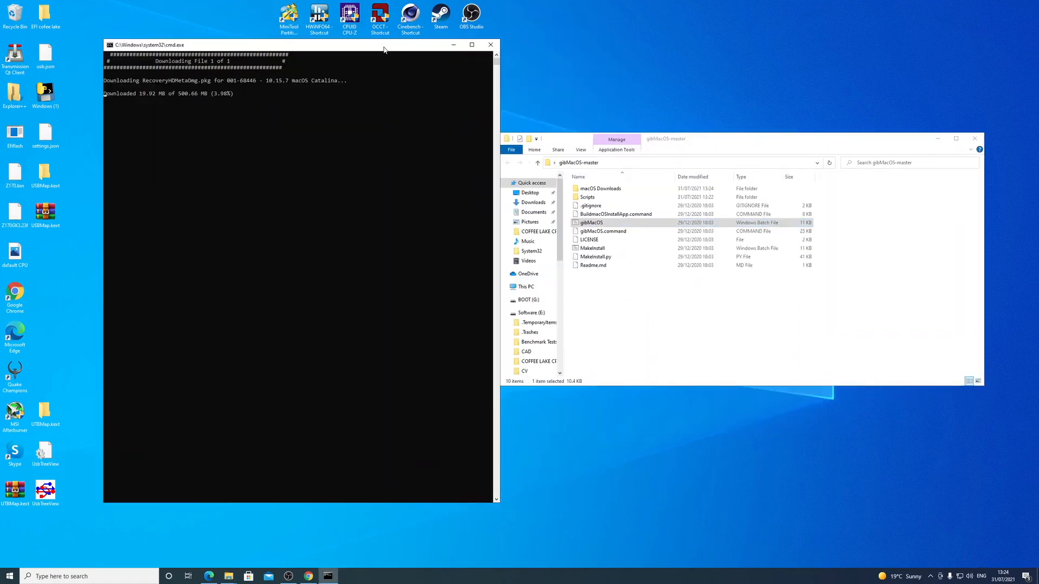
left_click(732, 152)
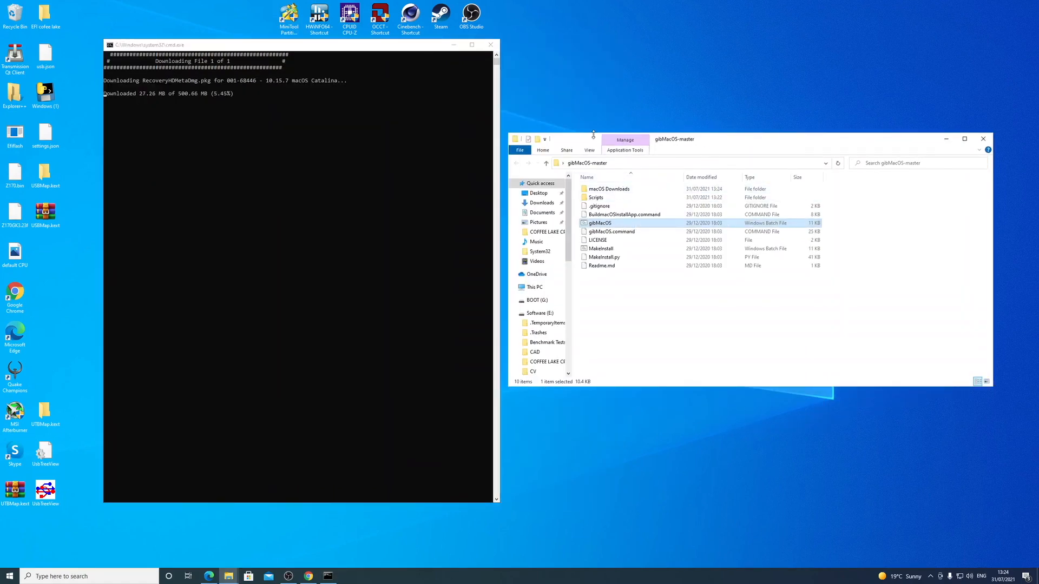
left_click_drag(576, 136, 584, 136)
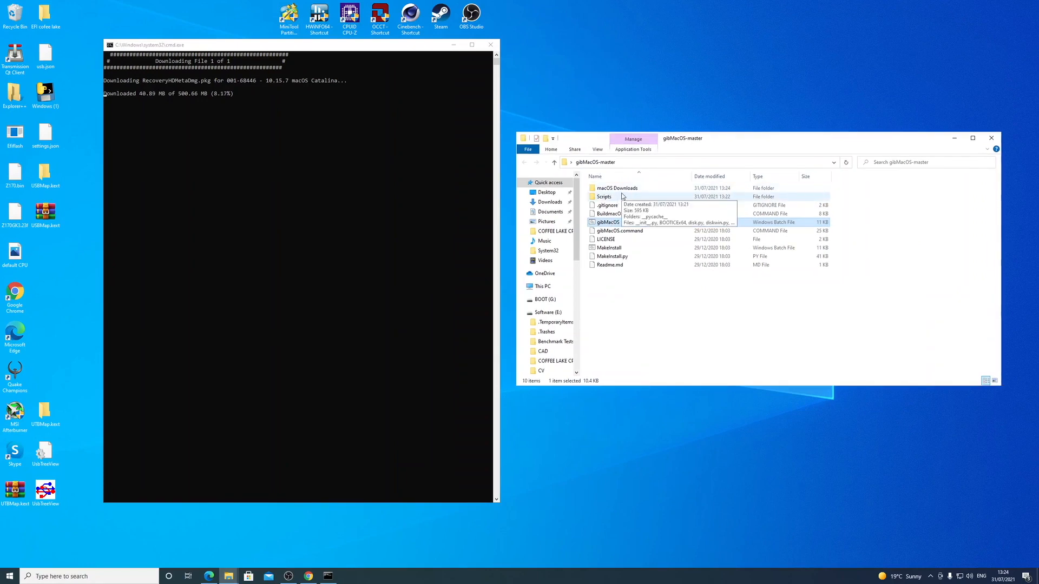
left_click_drag(1000, 386, 937, 380)
Step: Look inside the 001-68446 macOS Catalina folder under macOS Downloads and publicrelease, and return to the publicrelease folder
double_click(653, 191)
double_click(629, 188)
left_click(658, 191)
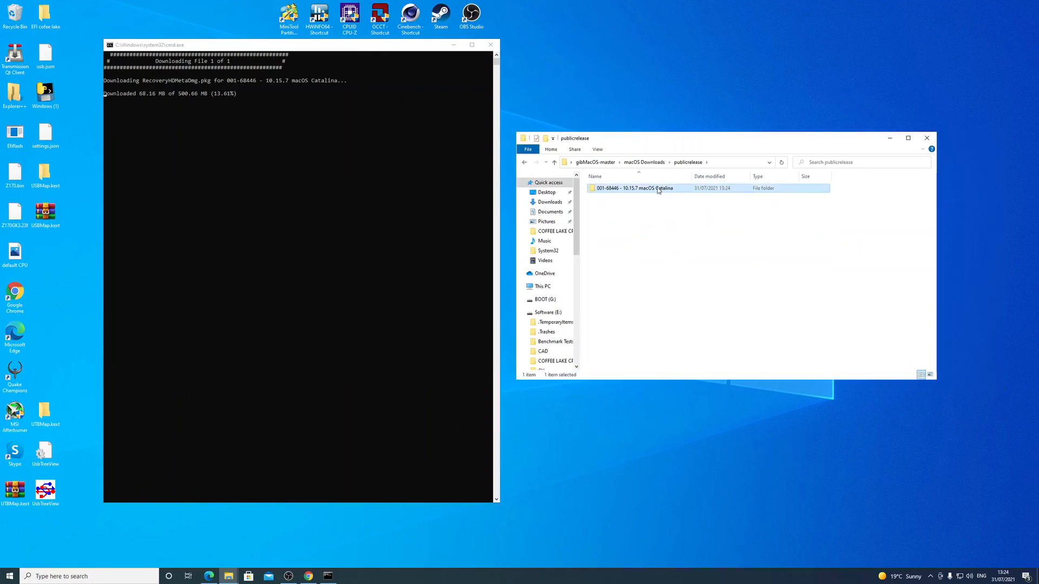
double_click(654, 192)
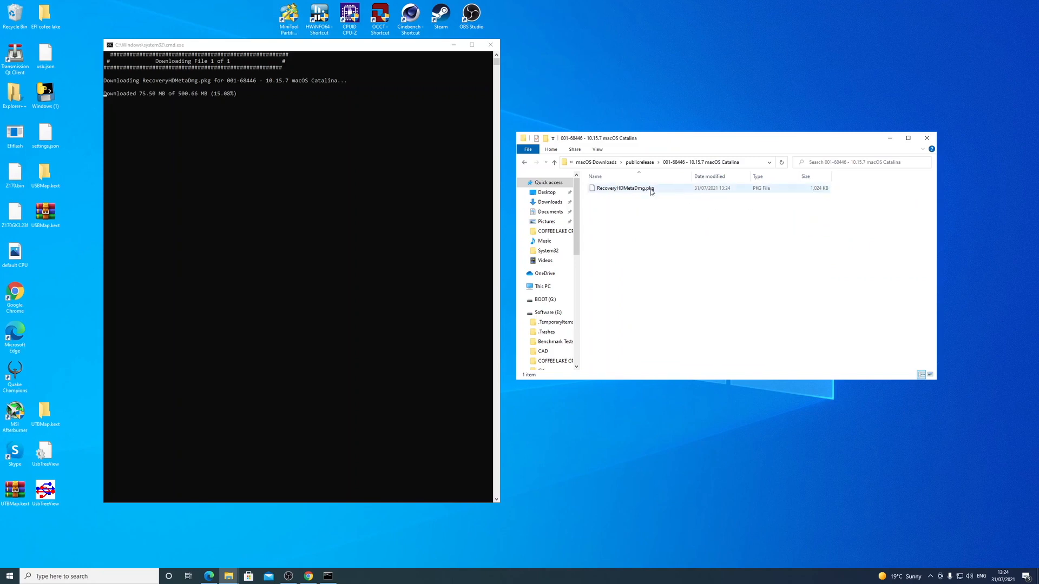
left_click(525, 163)
Step: Reposition the gibMacOS console and move the publicrelease folder window up beside it
left_click(197, 110)
left_click_drag(226, 49, 240, 55)
left_click(222, 152)
left_click_drag(635, 138, 621, 56)
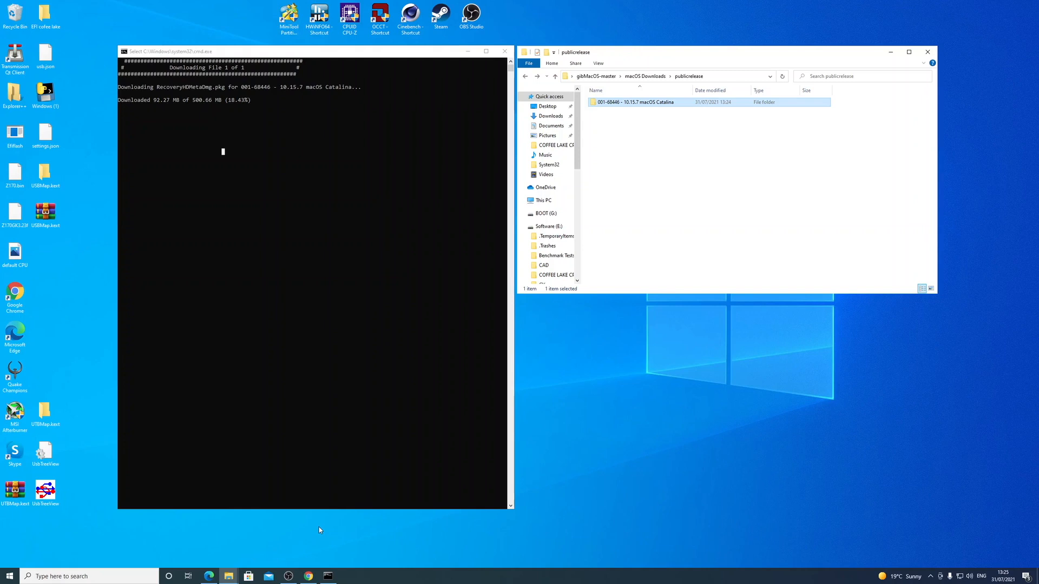
Step: Switch to a new Chrome window, then resize and place it so the console and folder windows stay partly visible
left_click(307, 577)
right_click(306, 577)
left_click(303, 500)
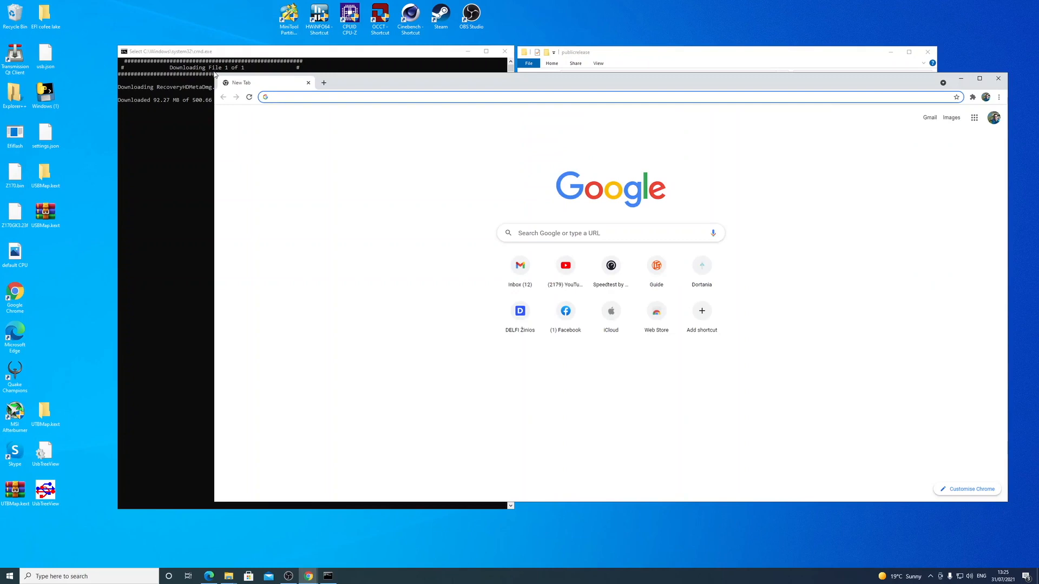
left_click_drag(214, 72, 406, 153)
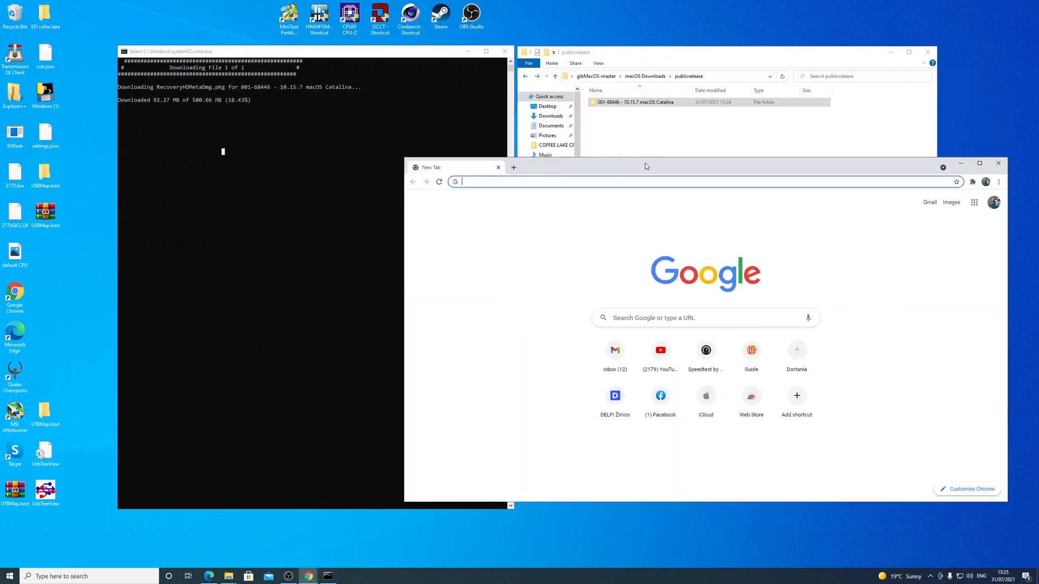
left_click_drag(645, 163, 580, 138)
left_click_drag(933, 476, 996, 550)
left_click_drag(753, 144, 763, 143)
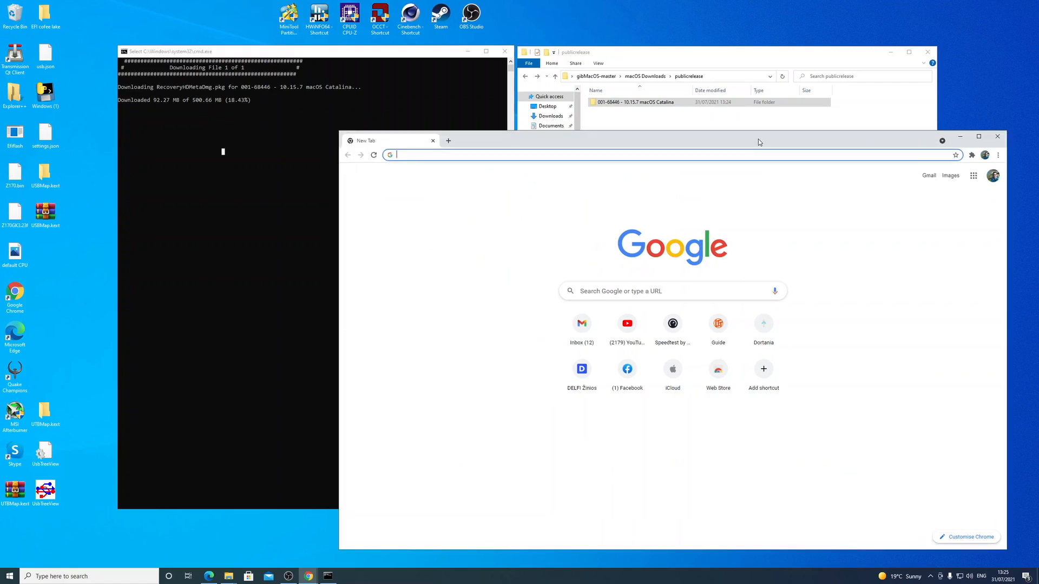
Step: Search Google for "gigabyte z170 gaming k3"
left_click(711, 154)
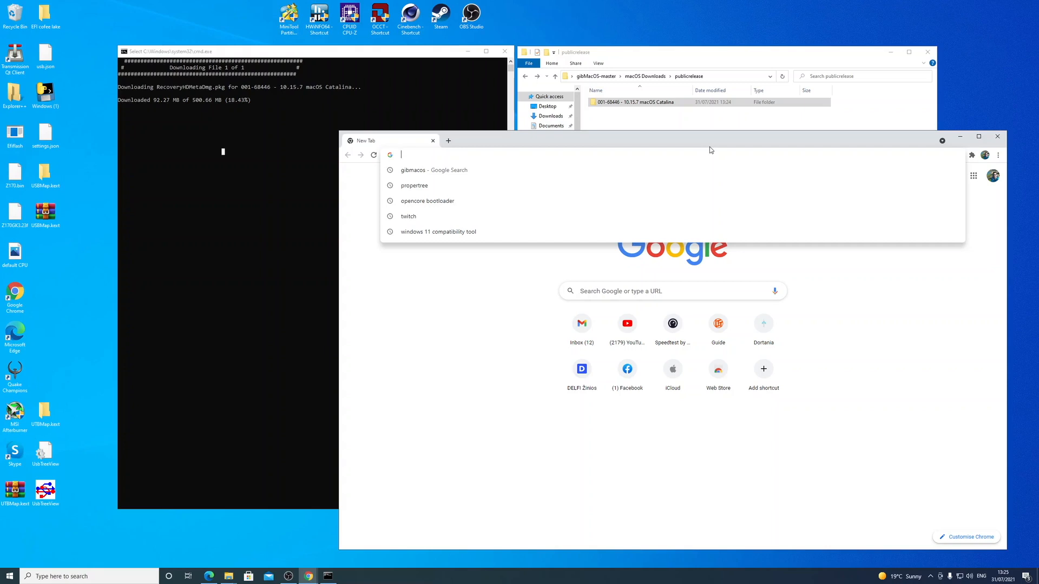
type("g")
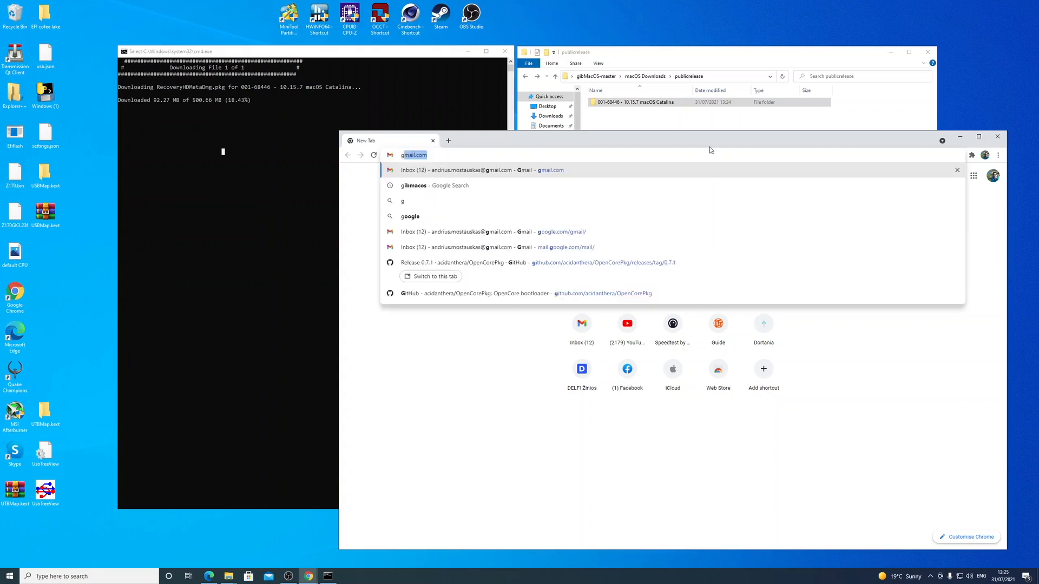
key("BackSpace")
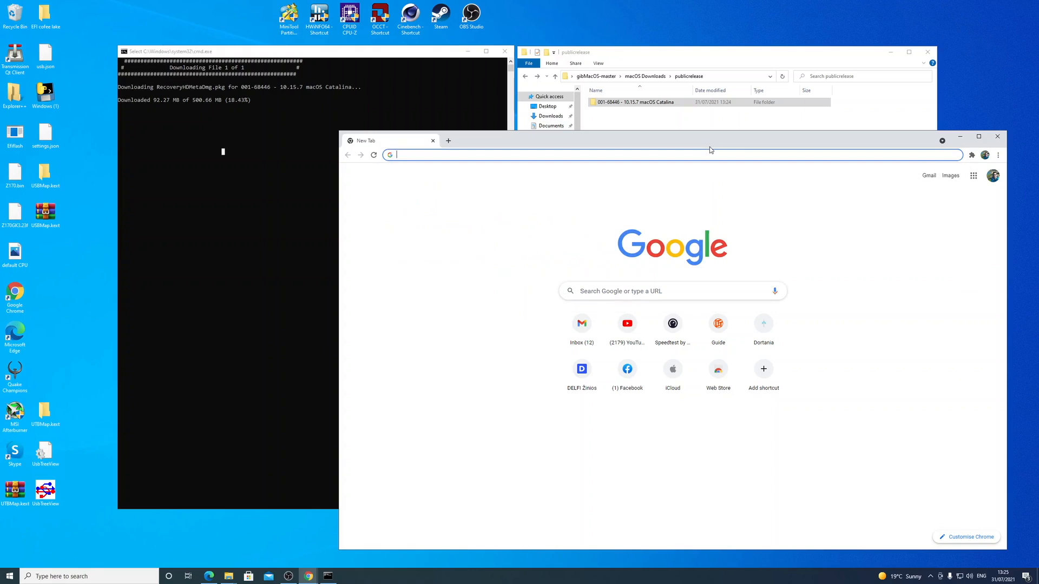
type("gigabyte ")
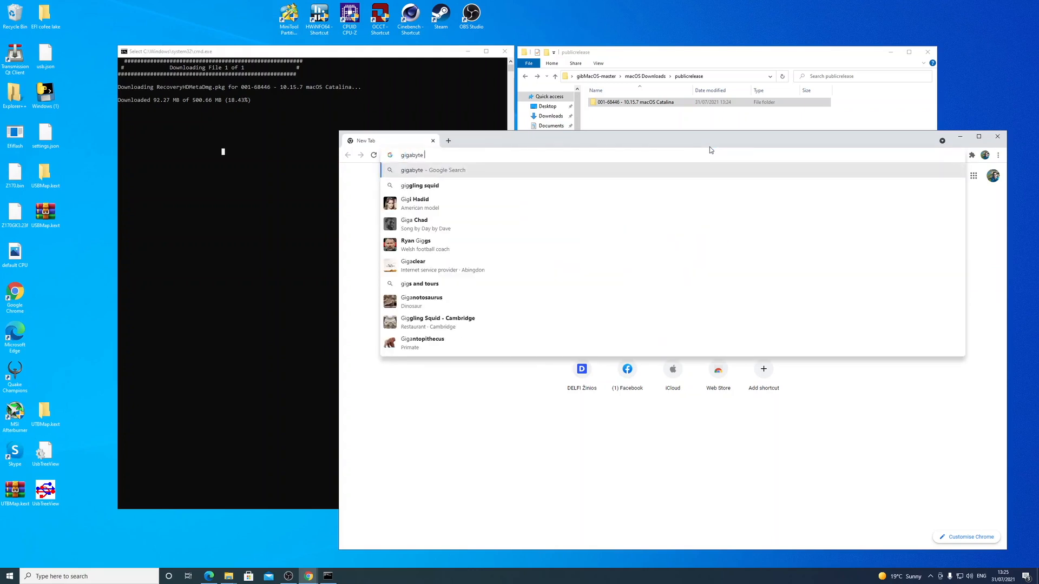
type("z1")
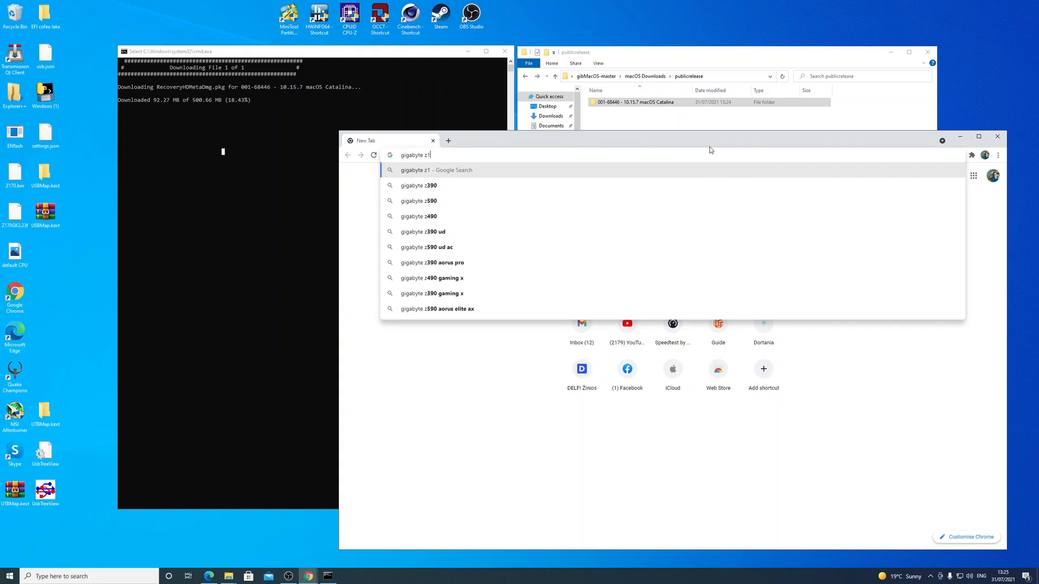
type("70 gaming k3")
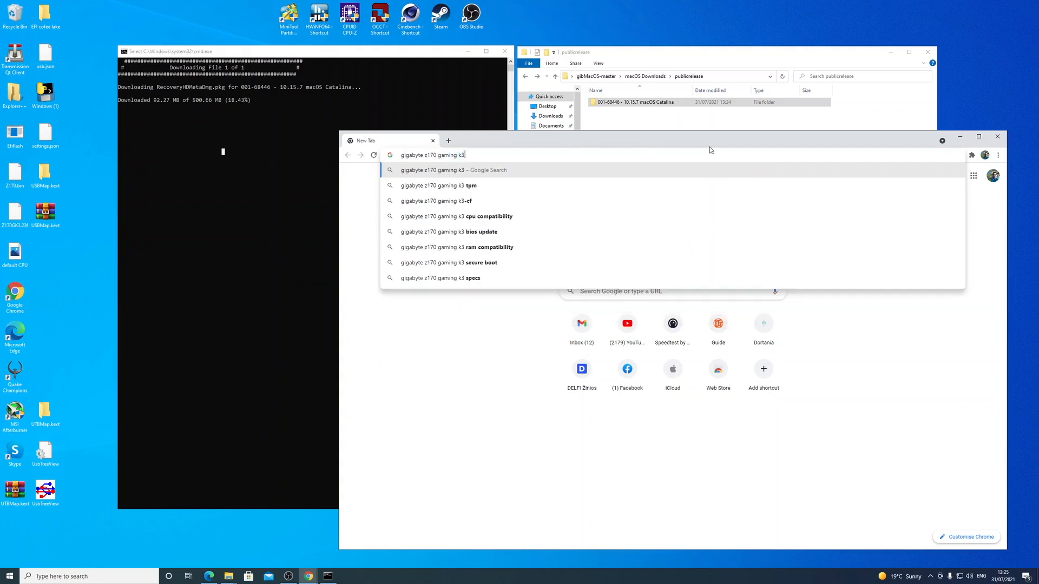
key("Return")
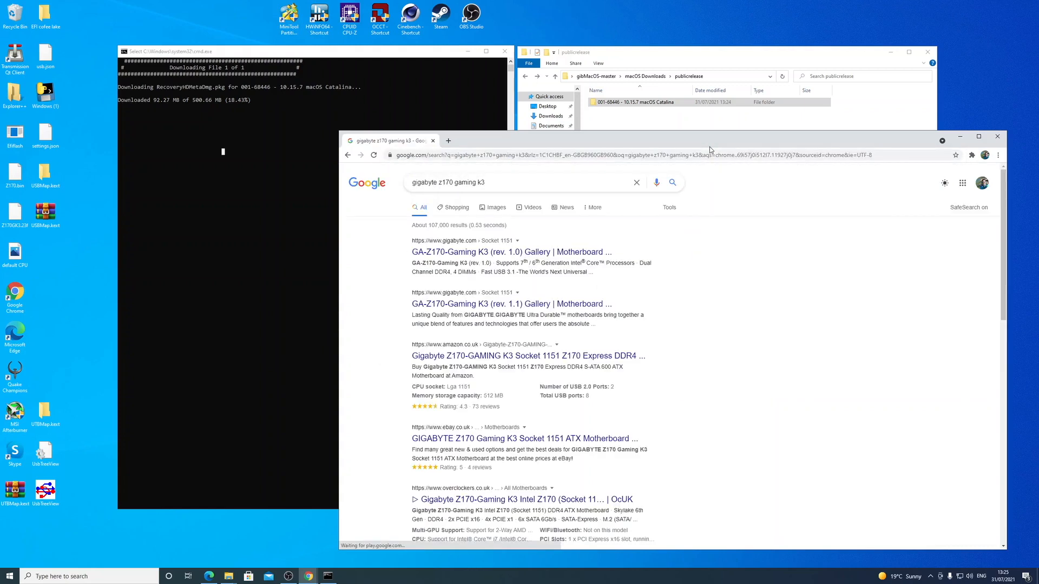
Step: Open Gigabyte's GA-Z170-Gaming K3 (rev. 1.1) page from the results and rearrange the browser and console windows around it
left_click(488, 304)
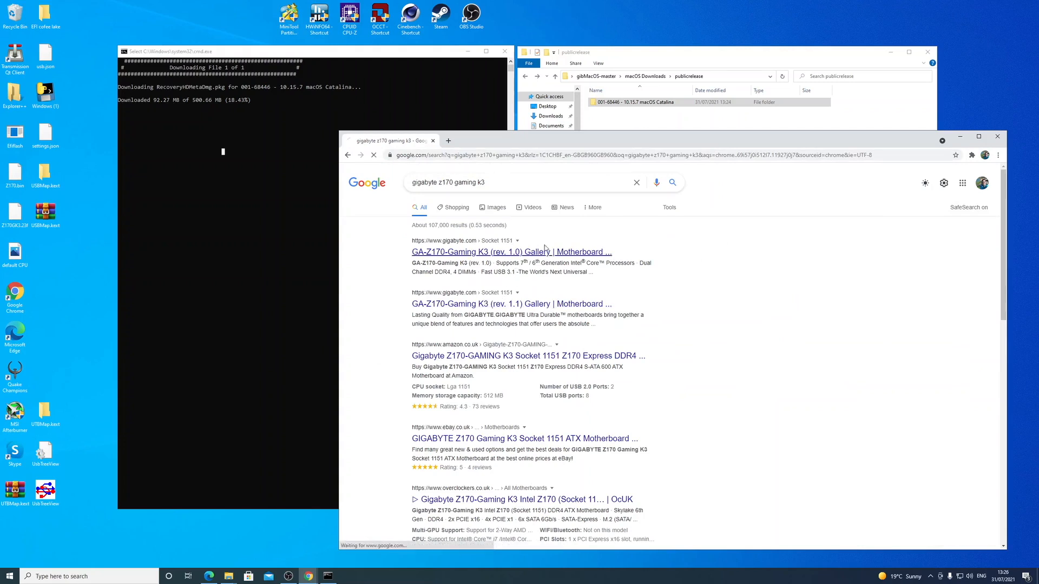
left_click_drag(565, 146, 573, 110)
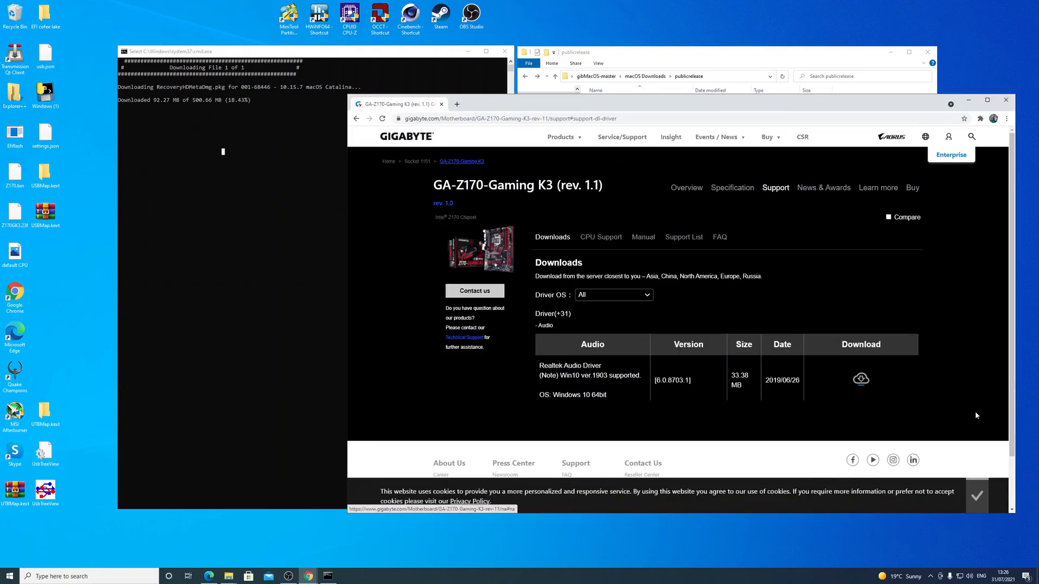
left_click_drag(1012, 516, 994, 559)
left_click_drag(665, 102, 673, 92)
left_click_drag(331, 55, 311, 52)
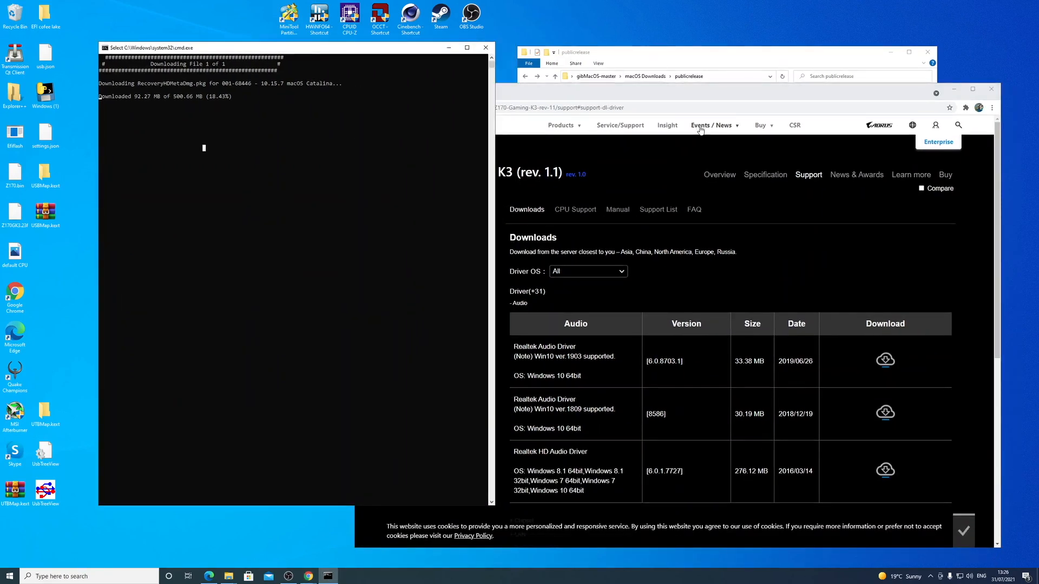
left_click(588, 192)
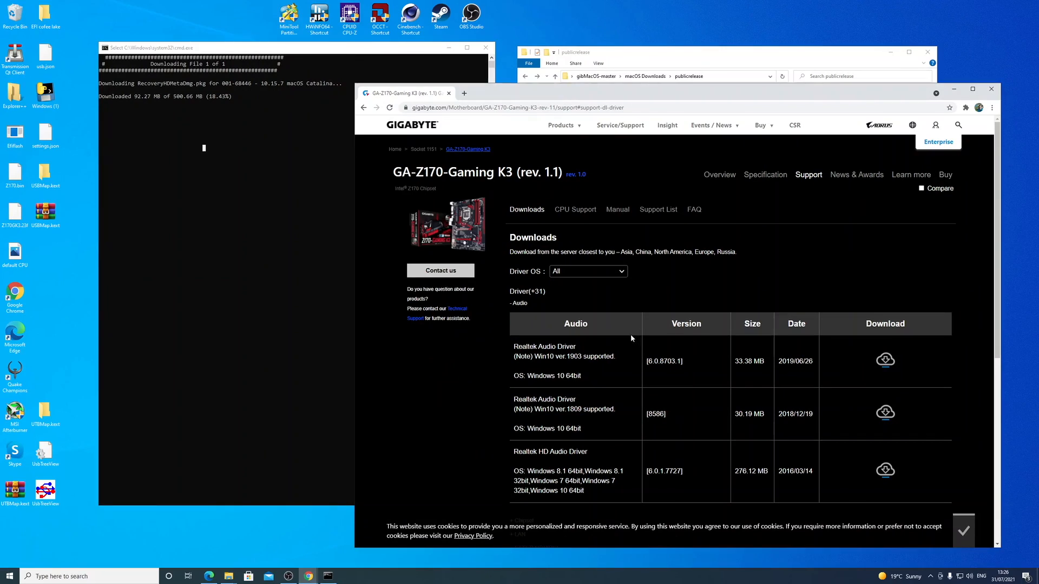
Step: Open the motherboard's Specification page and highlight its chipset entry
scroll(617, 311, "down", 1)
scroll(605, 294, "up", 1)
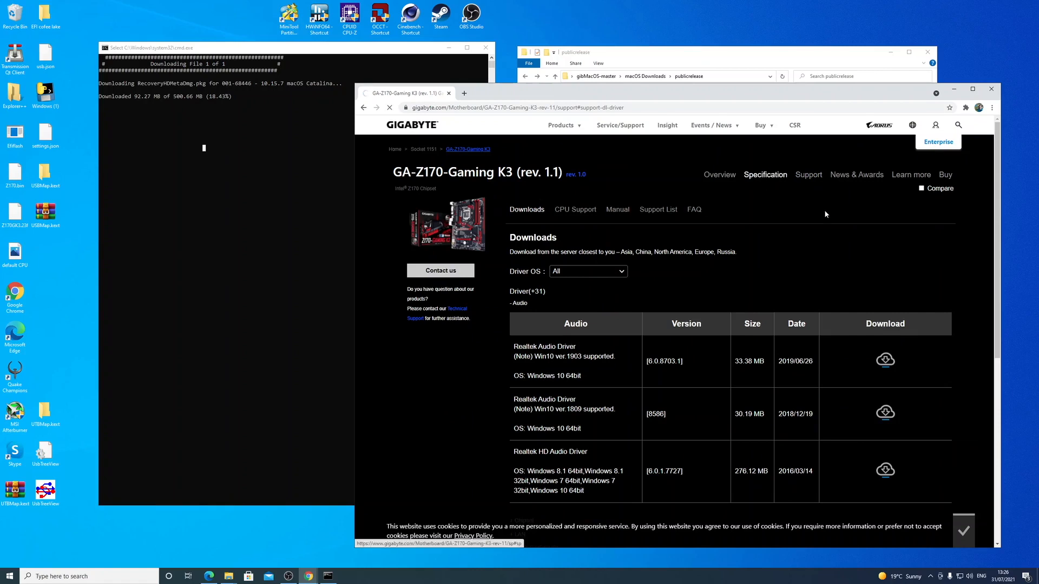
left_click(811, 177)
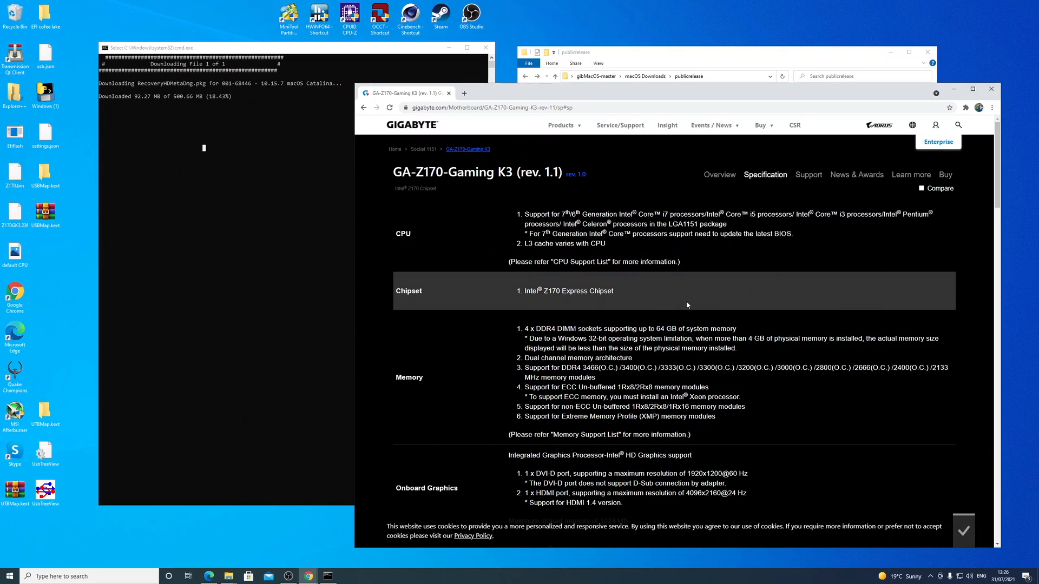
scroll(687, 302, "down", 1)
left_click_drag(619, 250, 521, 251)
left_click(650, 251)
Step: Examine the audio and LAN specifications, highlighting the audio codec and the network adapter entries
scroll(650, 247, "down", 3)
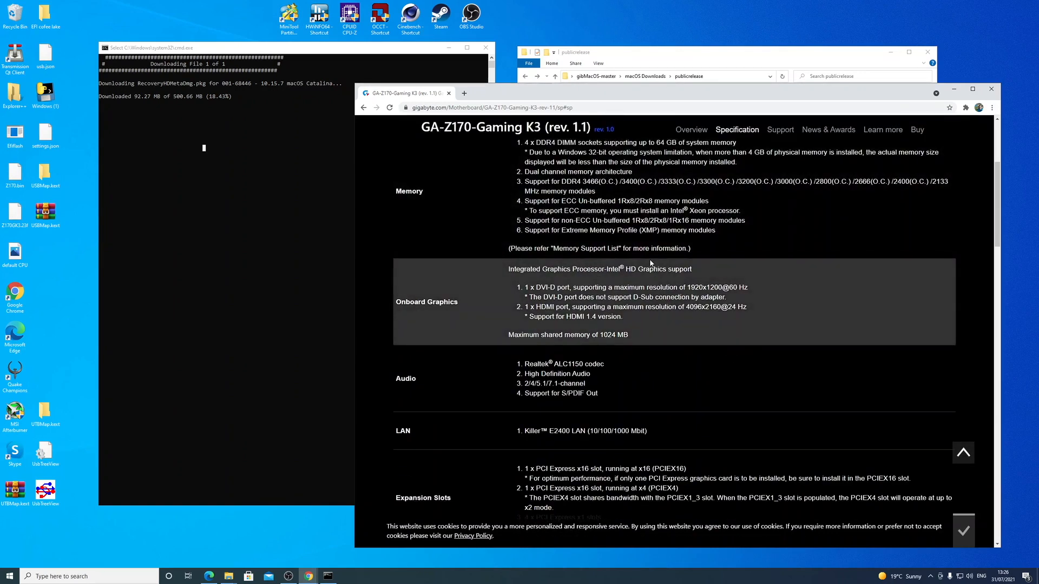
left_click_drag(523, 363, 630, 372)
left_click(629, 370)
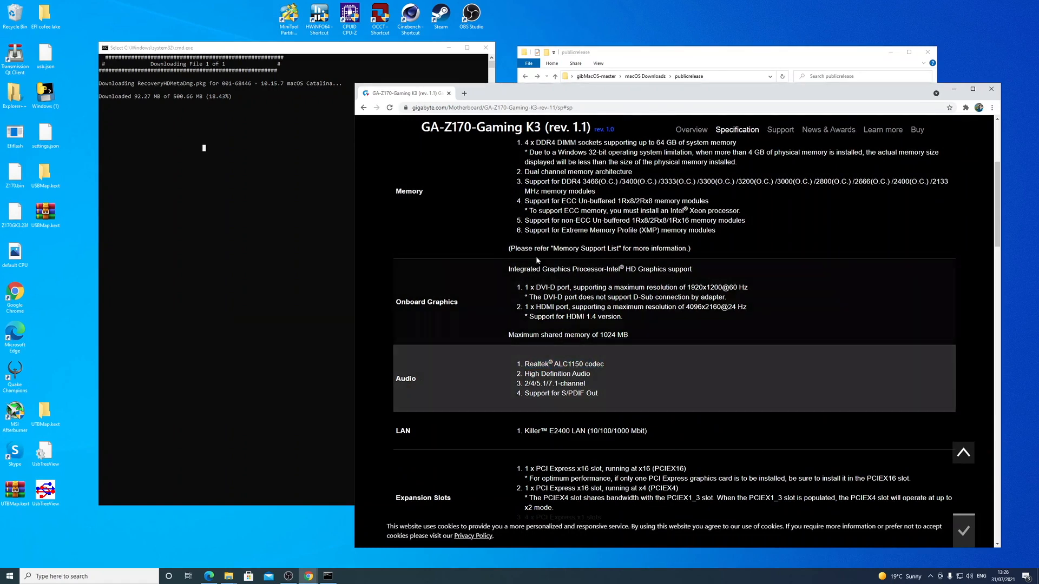
scroll(579, 242, "down", 1)
scroll(579, 242, "down", 1)
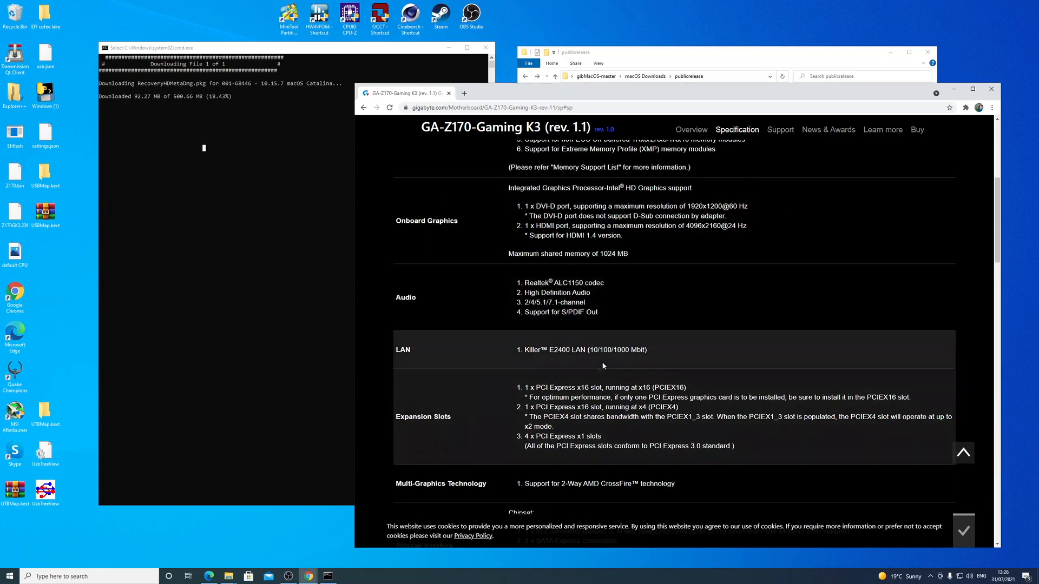
left_click_drag(630, 350, 518, 345)
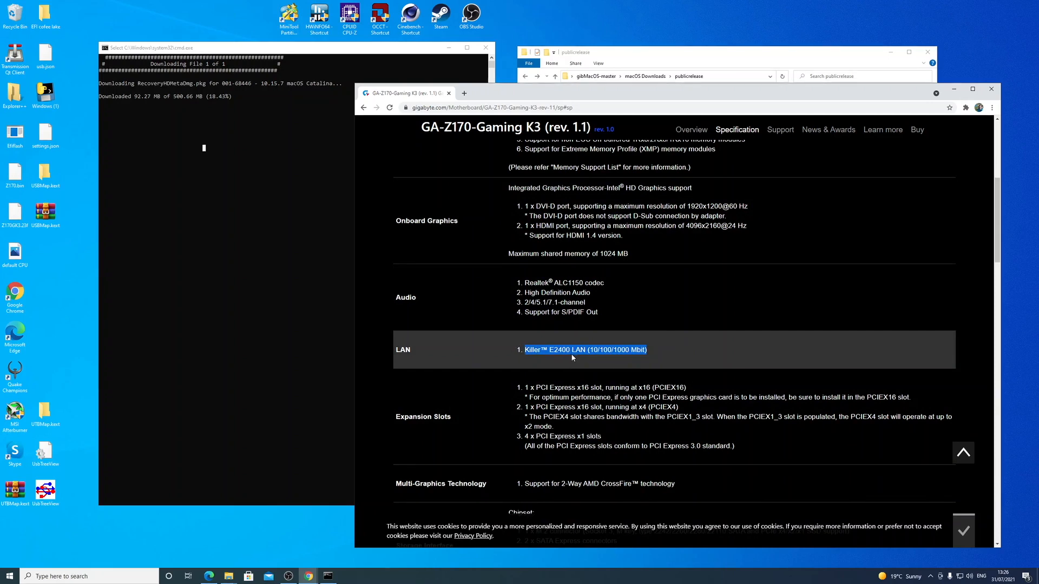
left_click(704, 351)
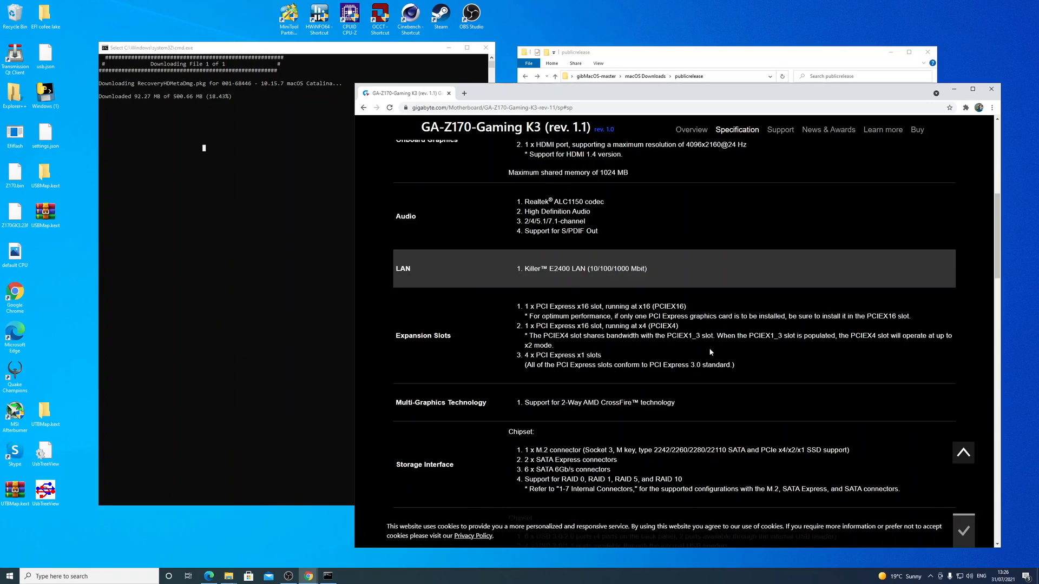
Step: Highlight the Killer E2400 LAN entry in the motherboard specifications and shift the browser window slightly
left_click_drag(523, 283, 604, 283)
left_click_drag(524, 349, 647, 351)
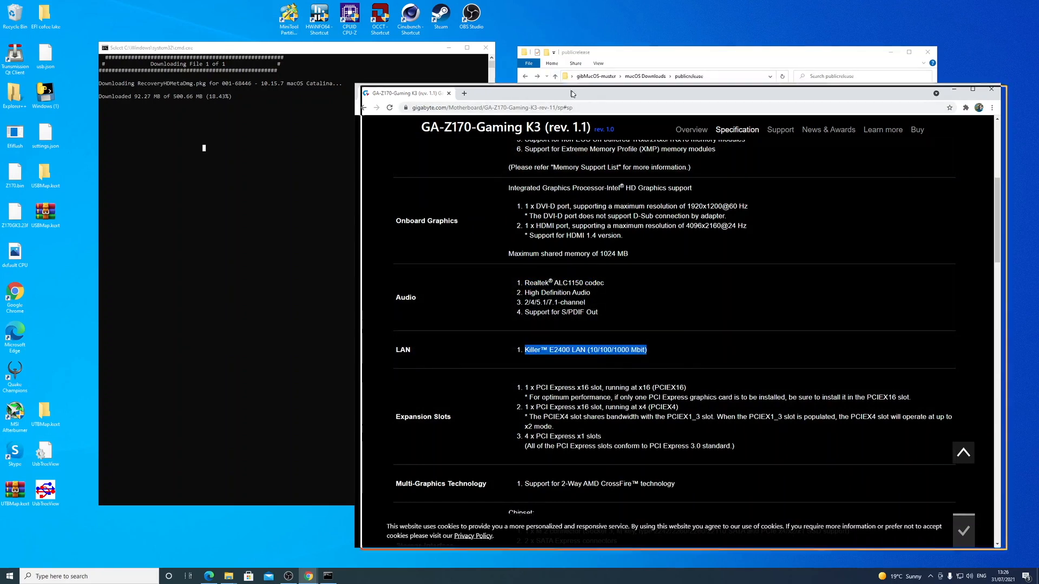
left_click_drag(567, 92, 576, 96)
Step: Search Google for "opencore install" in a new browser tab
left_click(473, 98)
left_click(511, 112)
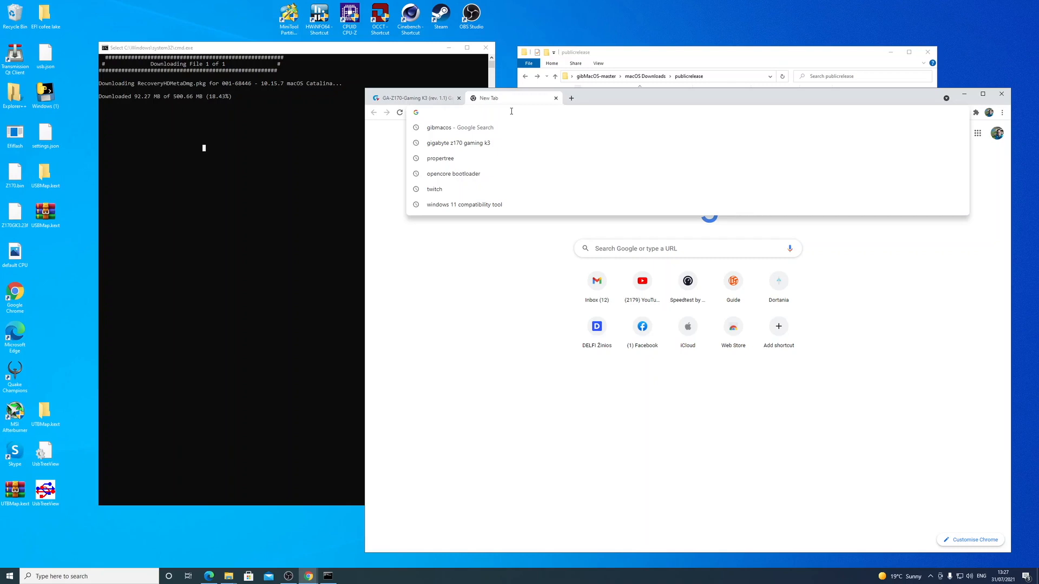
type("opencorr")
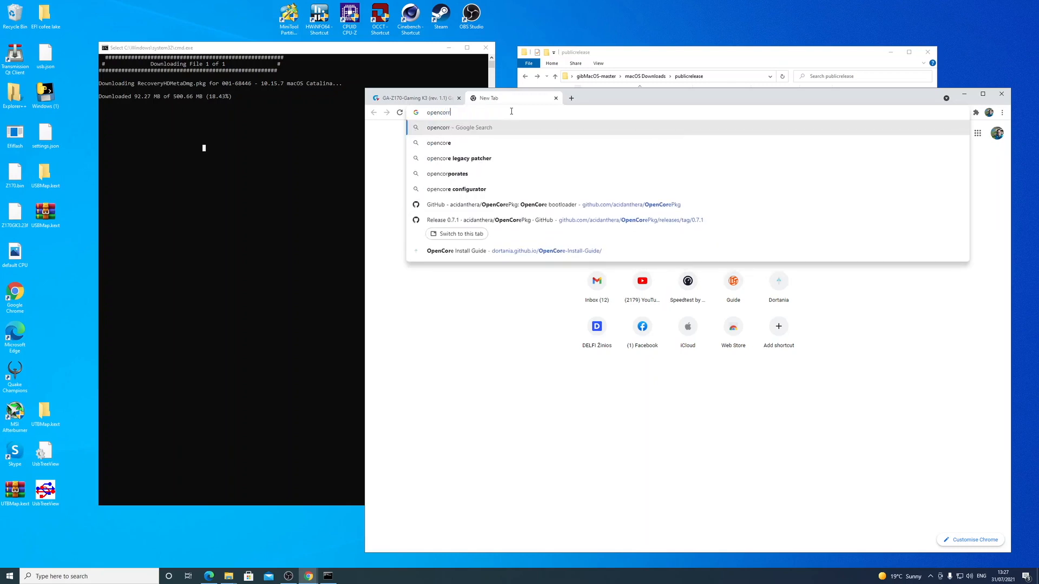
key("BackSpace")
type("e install")
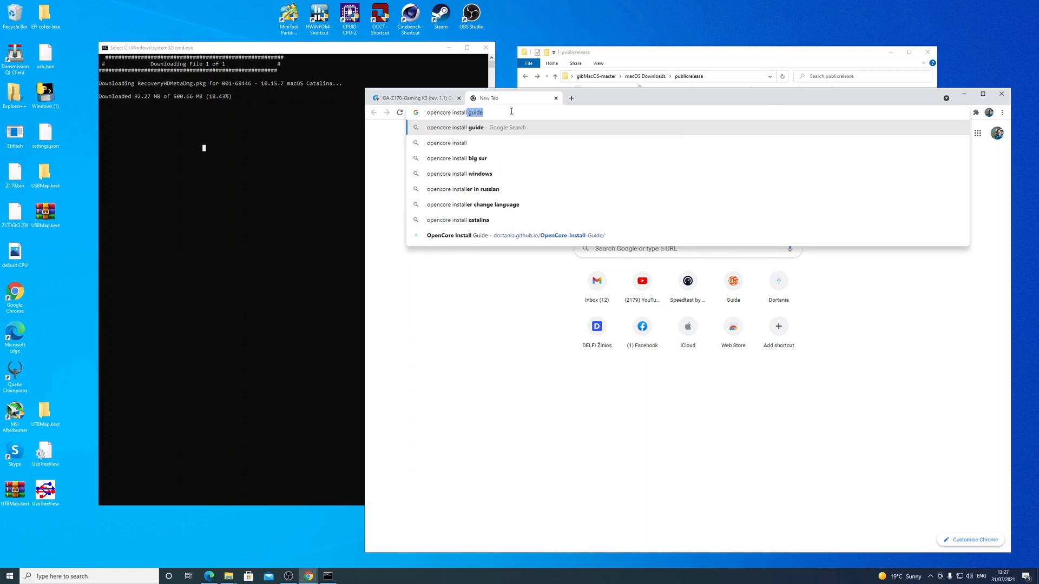
key("BackSpace")
key("Return")
Step: Open Dortania's OpenCore Install Guide from the results and go to its Gathering files page
left_click(513, 218)
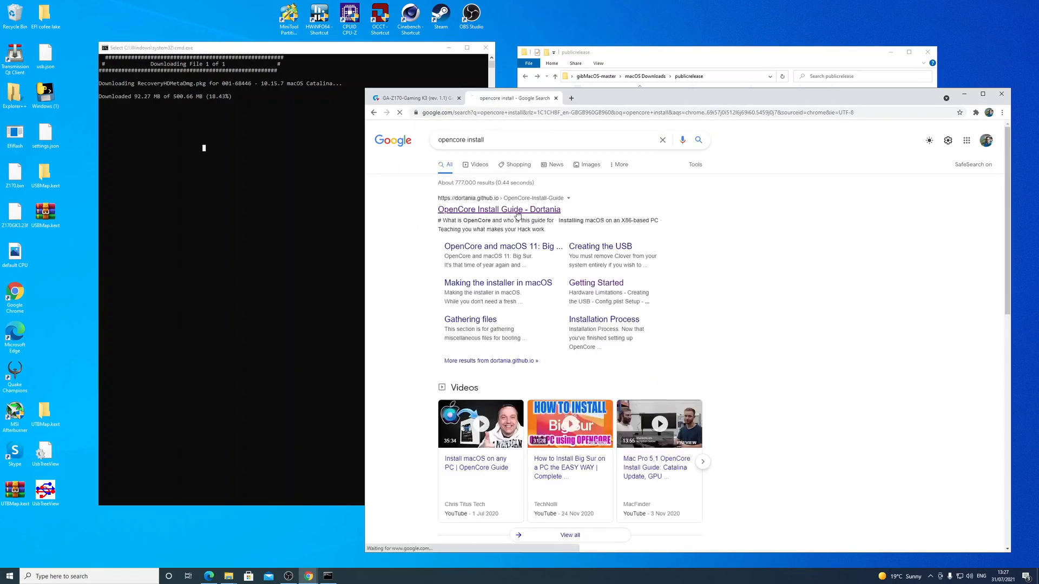
left_click(685, 359)
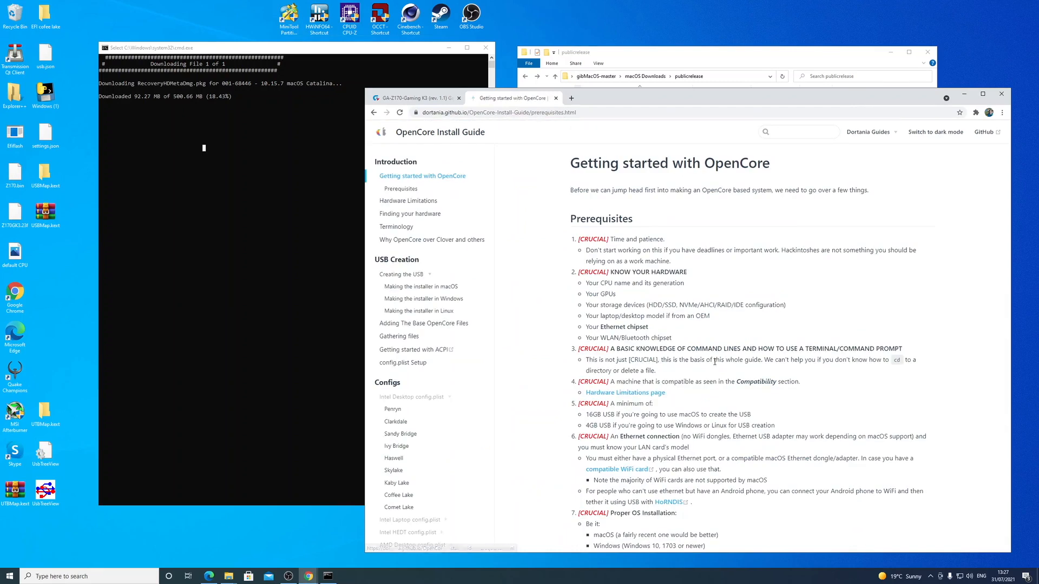
scroll(433, 290, "down", 1)
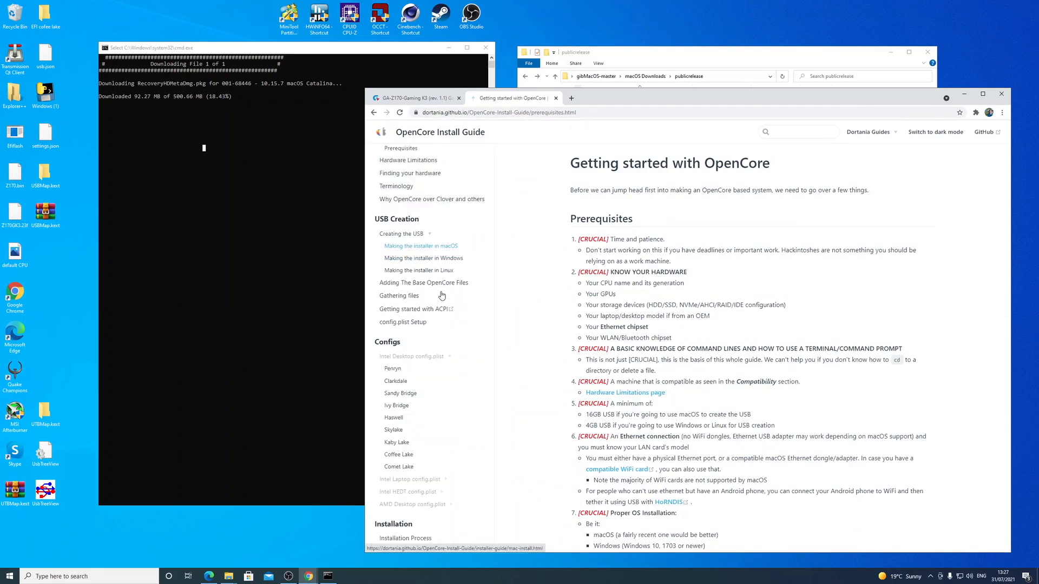
left_click(410, 299)
Step: Review the guide's firmware drivers and kexts sections, highlighting the required VirtualSMC and Lilu entries
scroll(719, 304, "down", 3)
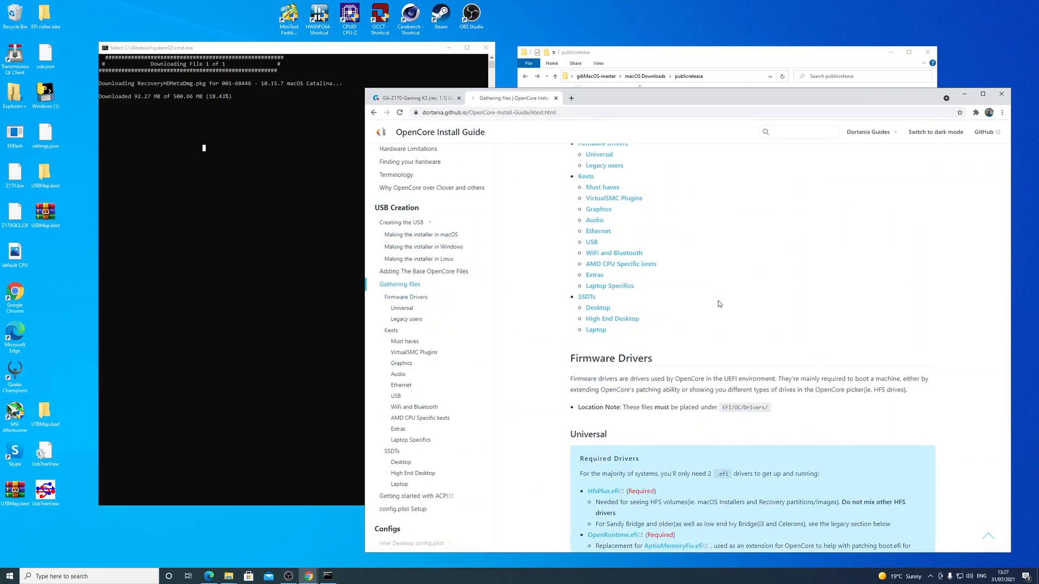
scroll(660, 271, "up", 3)
scroll(630, 252, "down", 6)
scroll(639, 235, "down", 4)
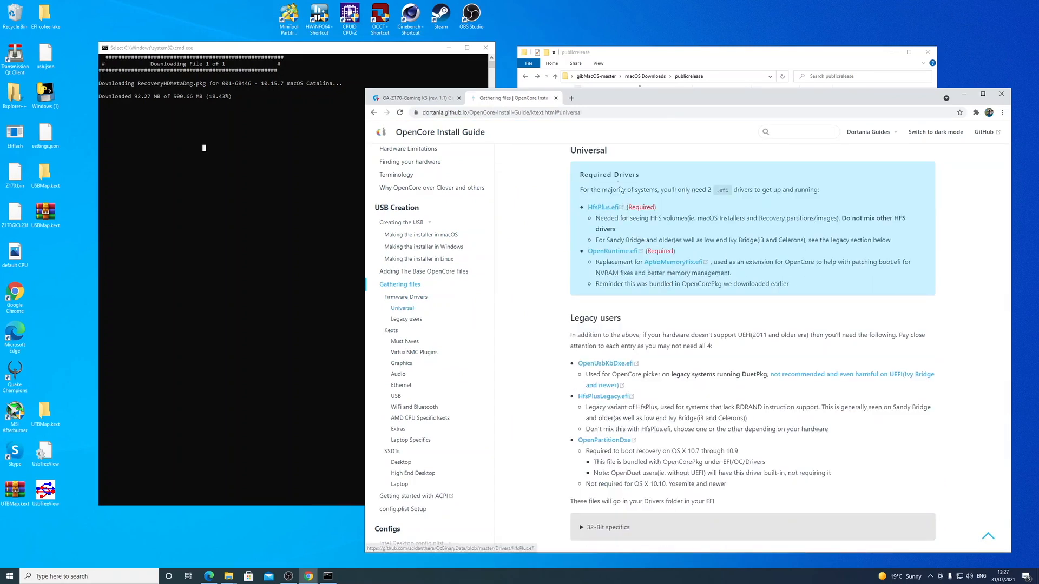
scroll(632, 227, "down", 1)
scroll(673, 274, "down", 7)
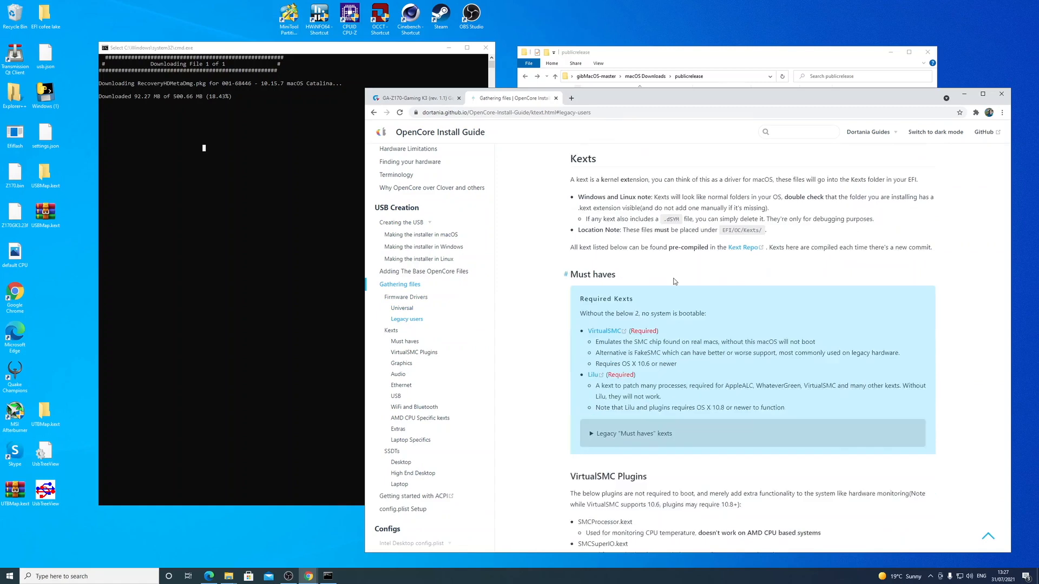
scroll(634, 267, "down", 2)
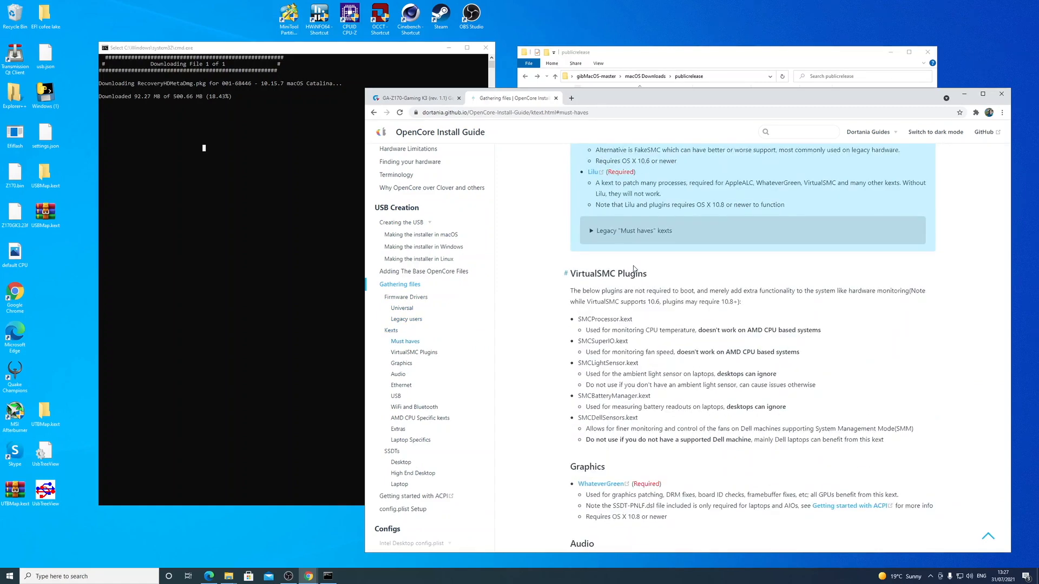
scroll(634, 267, "up", 2)
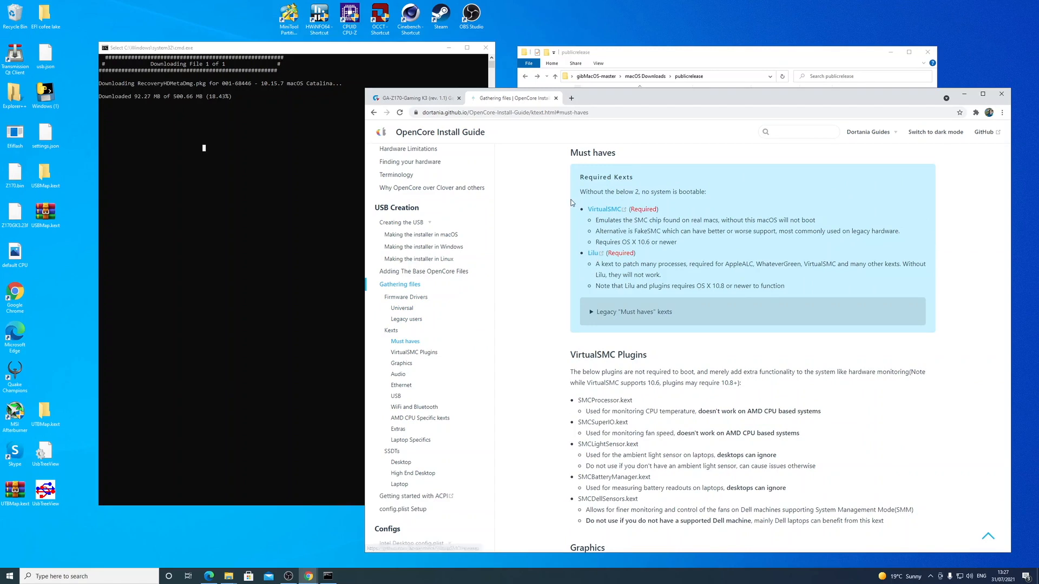
left_click_drag(580, 207, 864, 278)
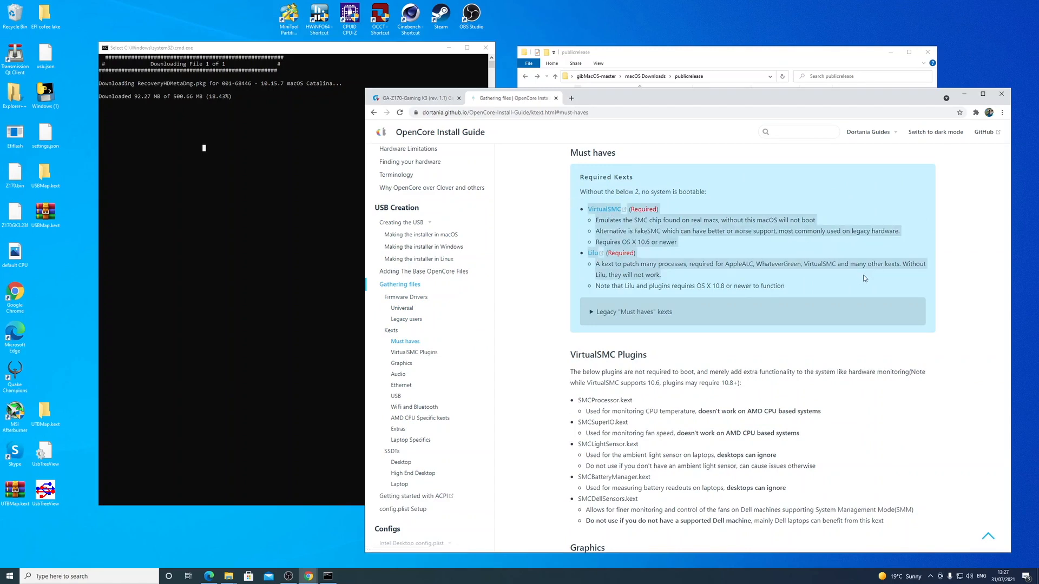
left_click(829, 298)
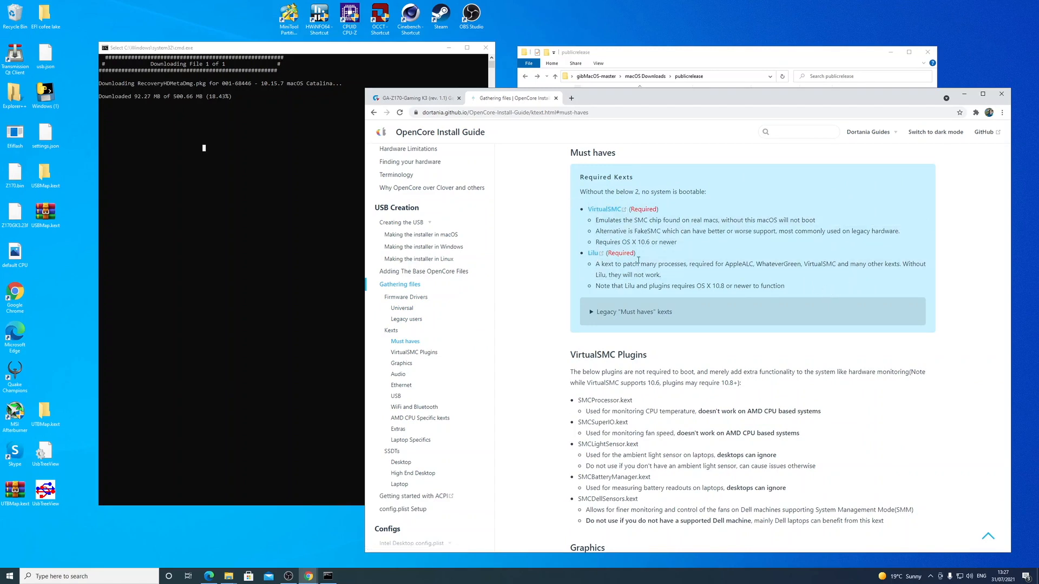
Step: Download Lilu-1.5.4-RELEASE.zip and VirtualSMC-1.2.5-RELEASE.zip from their GitHub releases pages linked in the guide, returning to the guide
left_click(614, 211)
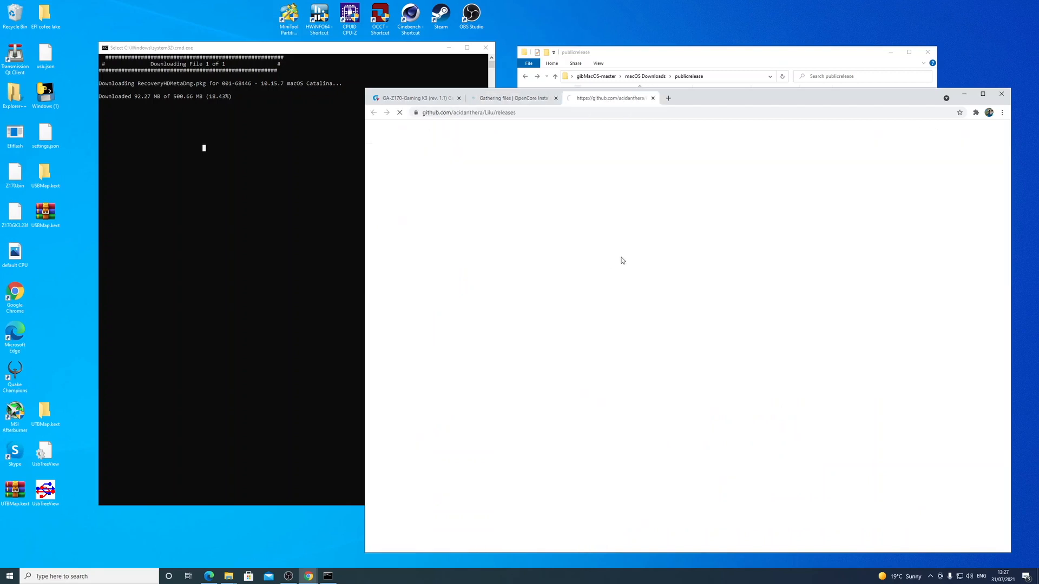
left_click(565, 472)
left_click(540, 100)
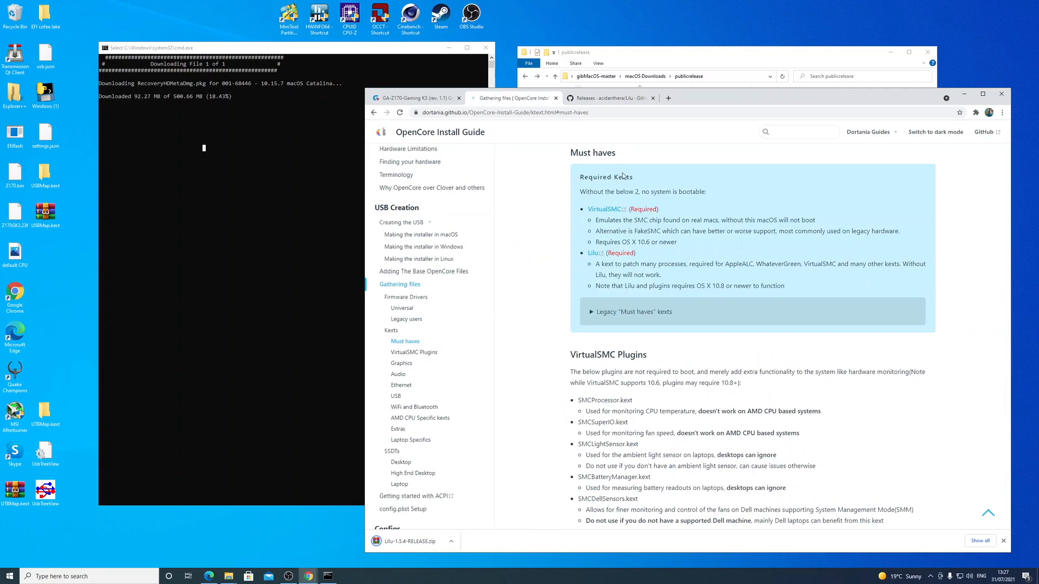
left_click(609, 214)
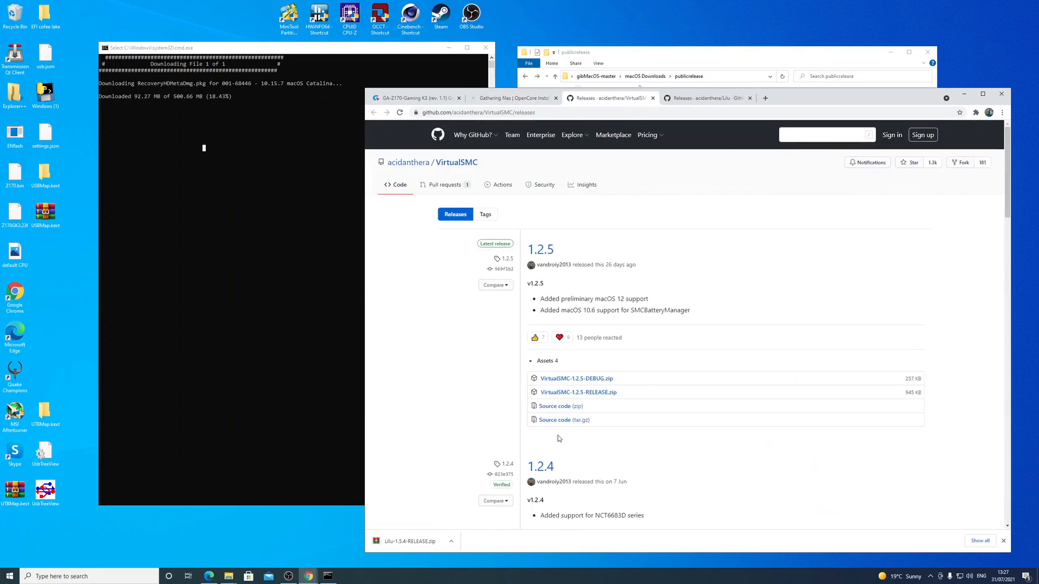
left_click(579, 393)
left_click(511, 98)
Step: Download WhateverGreen-1.5.1-RELEASE.zip through the guide's Graphics section and return to the guide
scroll(701, 262, "down", 5)
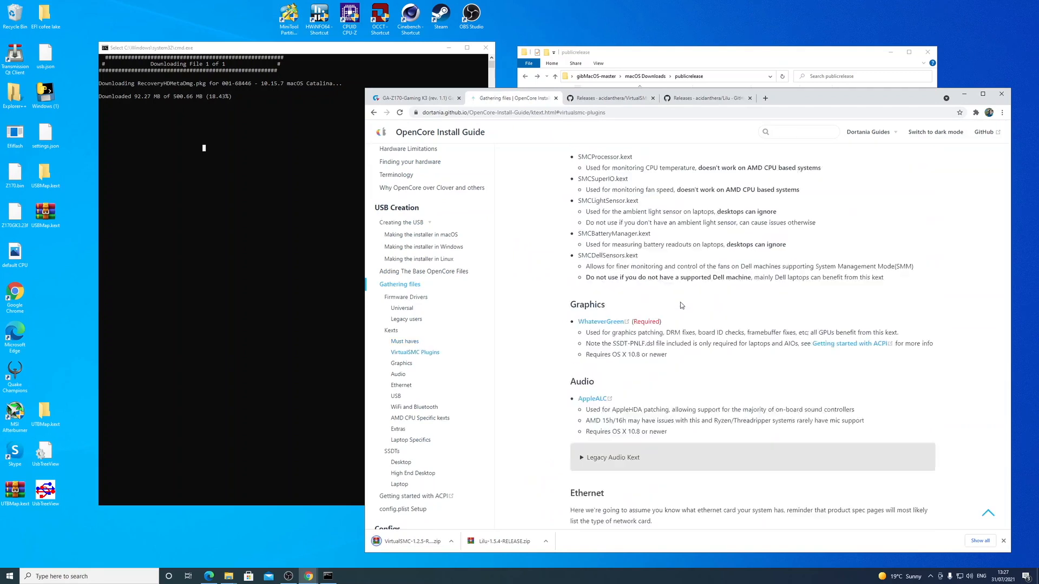
left_click_drag(622, 267, 558, 266)
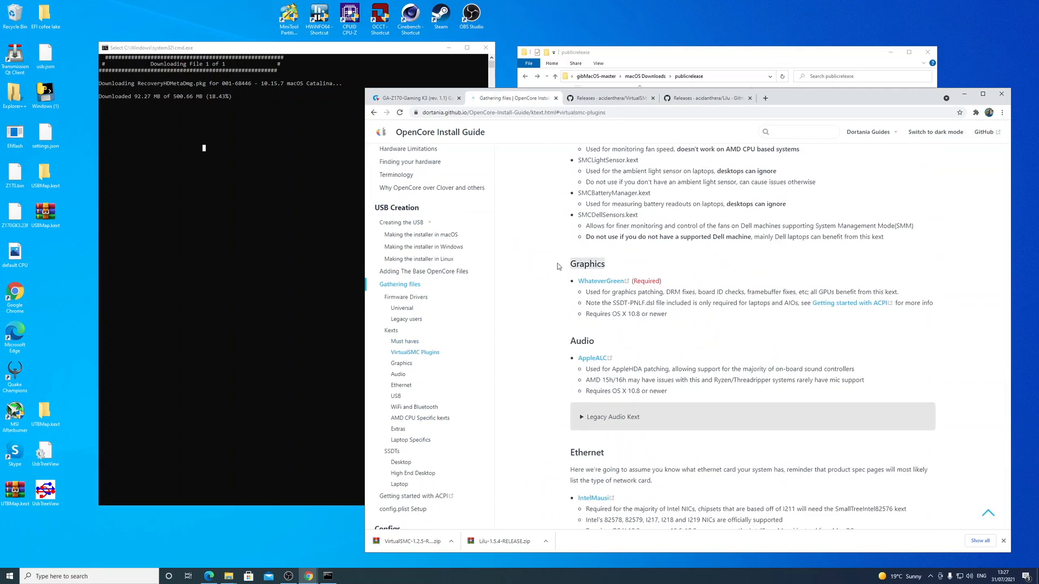
left_click(608, 282)
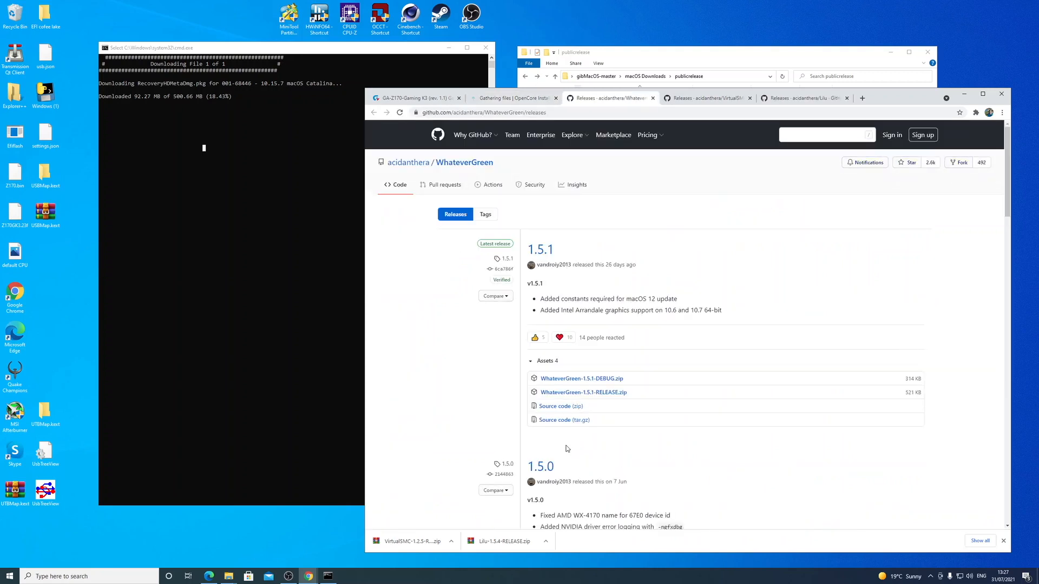
left_click(576, 397)
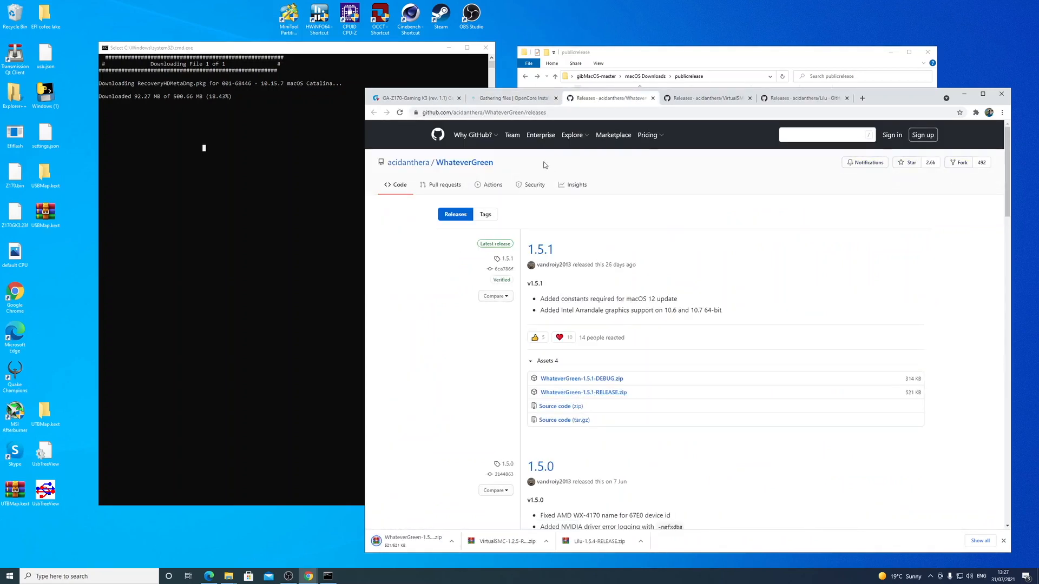
left_click(528, 100)
Step: Check the motherboard's audio codec on the Gigabyte specification page against the guide's Audio section
scroll(671, 303, "down", 2)
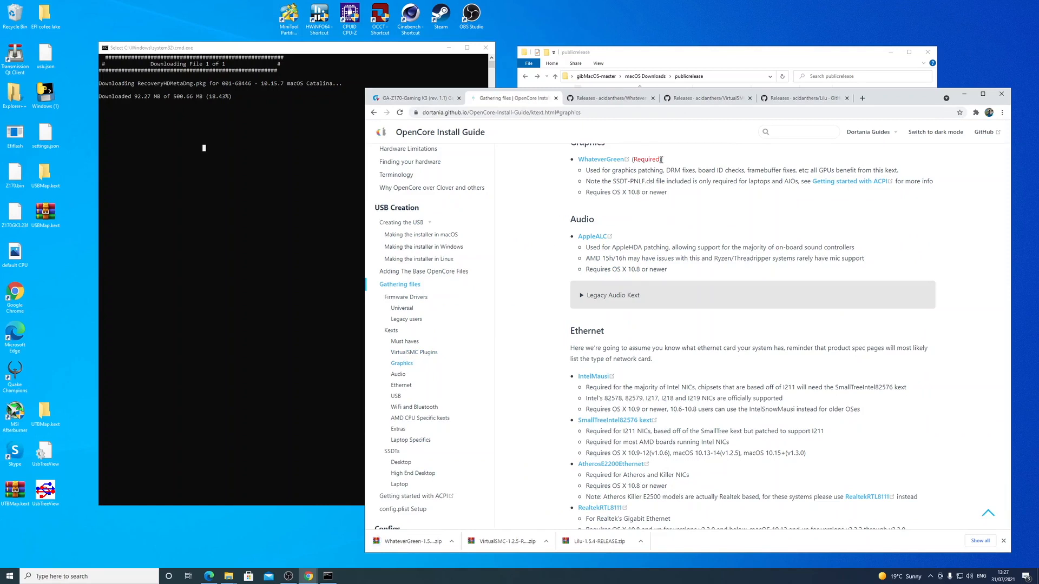
left_click(449, 100)
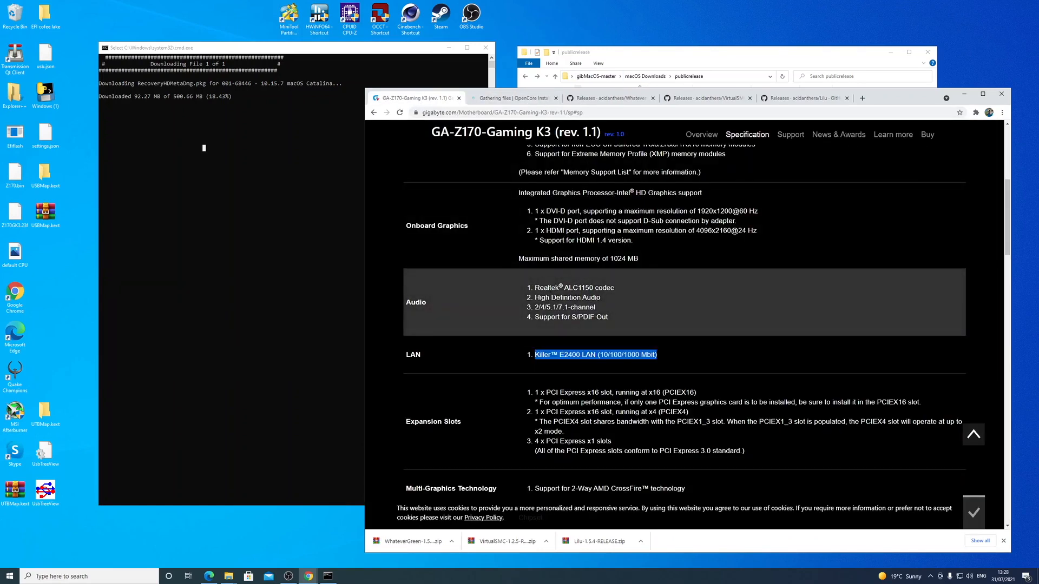
left_click_drag(564, 288, 606, 287)
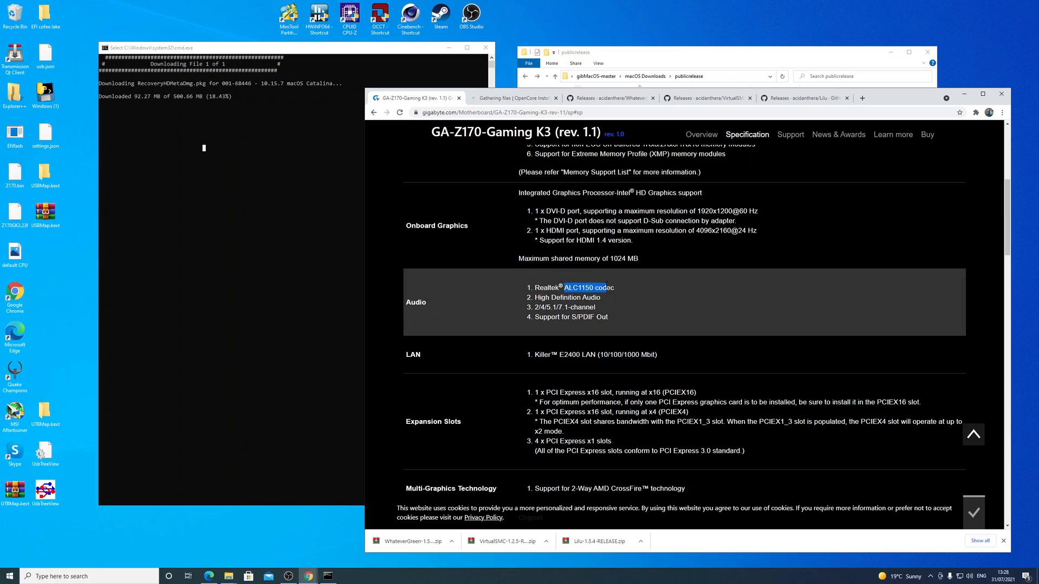
left_click(639, 296)
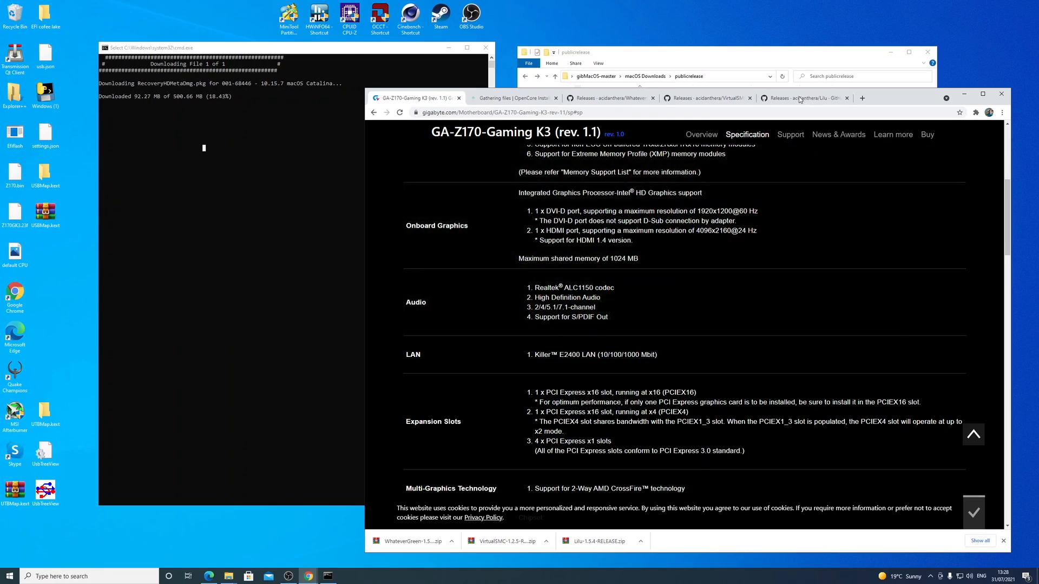
left_click(528, 99)
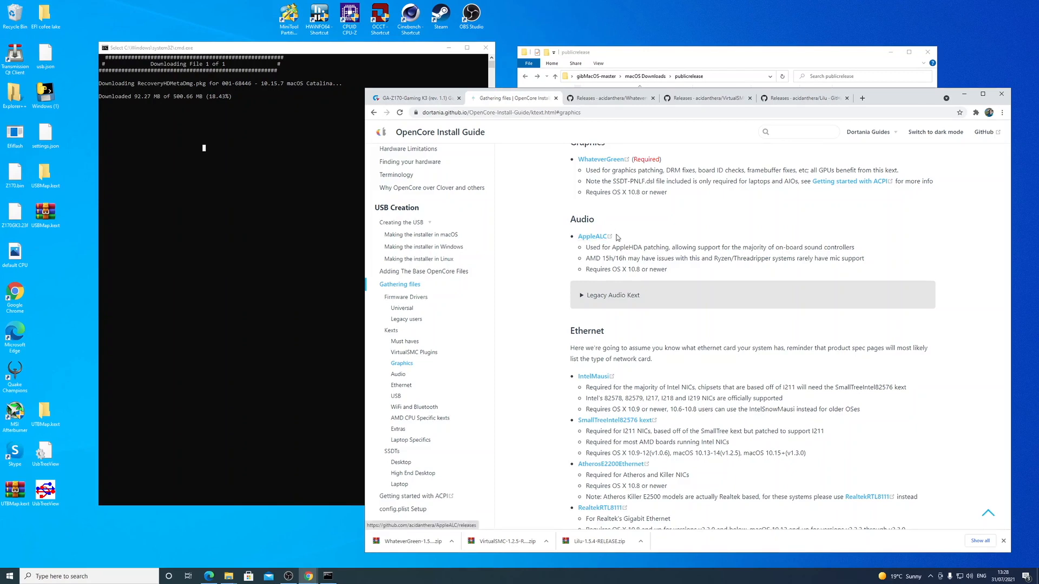
Step: Download AppleALC-1.6.2-RELEASE.zip from the GitHub releases page linked in the guide and return to the guide
left_click(595, 237)
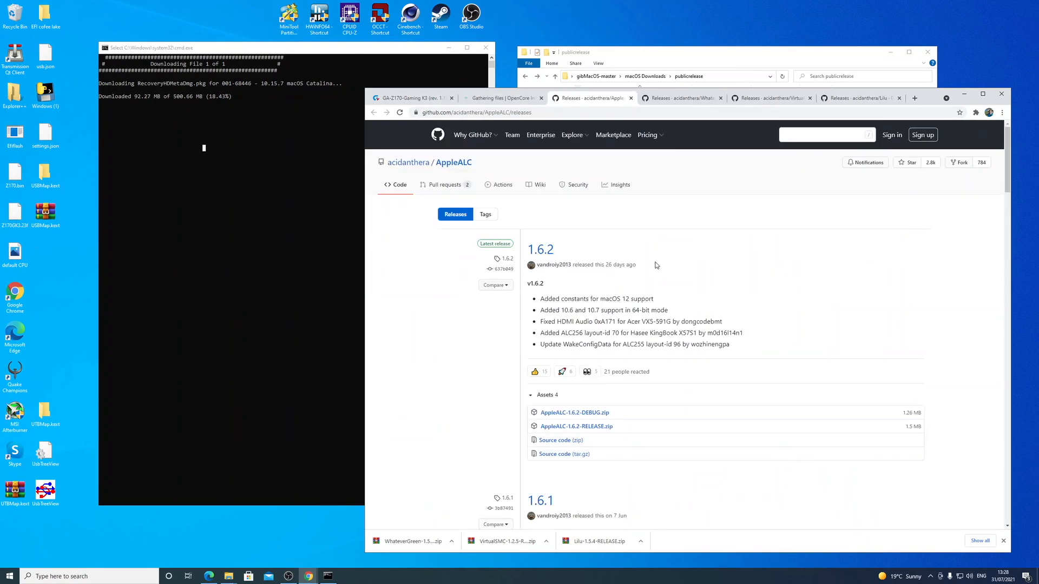
left_click(590, 427)
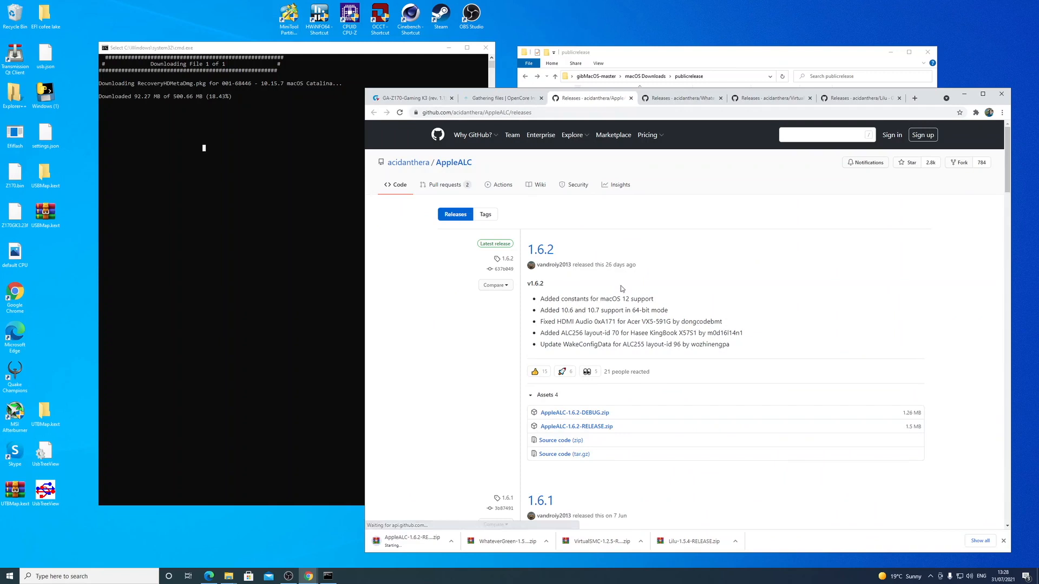
left_click(505, 98)
Step: Compare the guide's Ethernet kext for Atheros and Killer NICs with the LAN adapter on the Gigabyte specification page
scroll(695, 293, "down", 3)
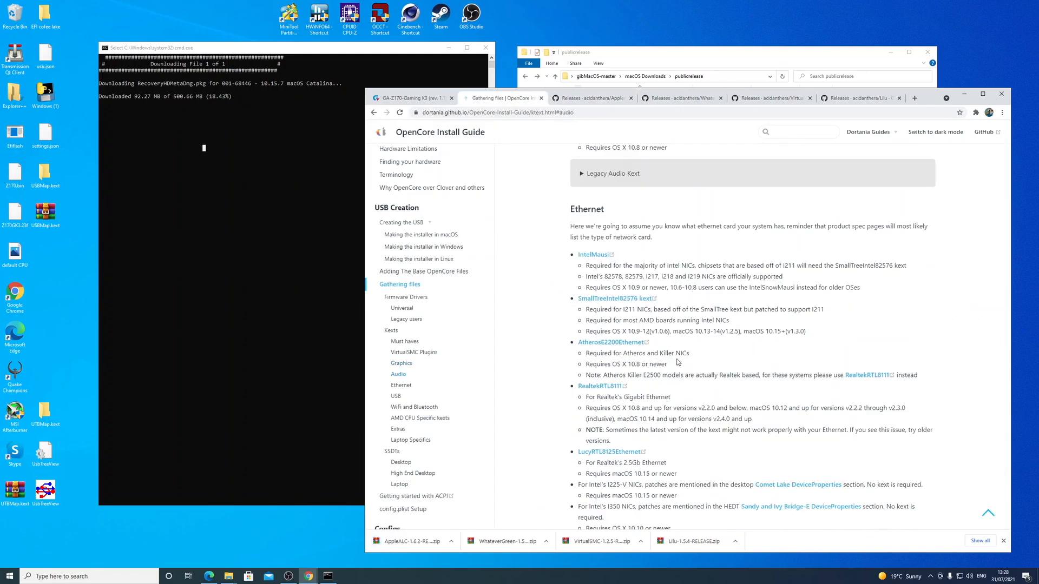
left_click_drag(657, 355, 698, 354)
left_click(415, 99)
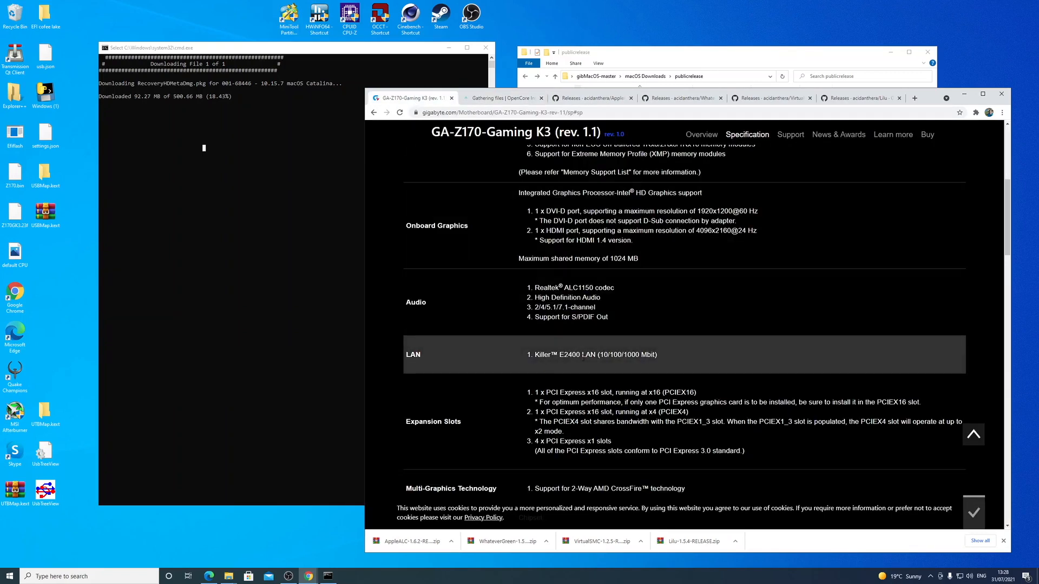
left_click_drag(557, 355, 531, 356)
left_click(663, 314)
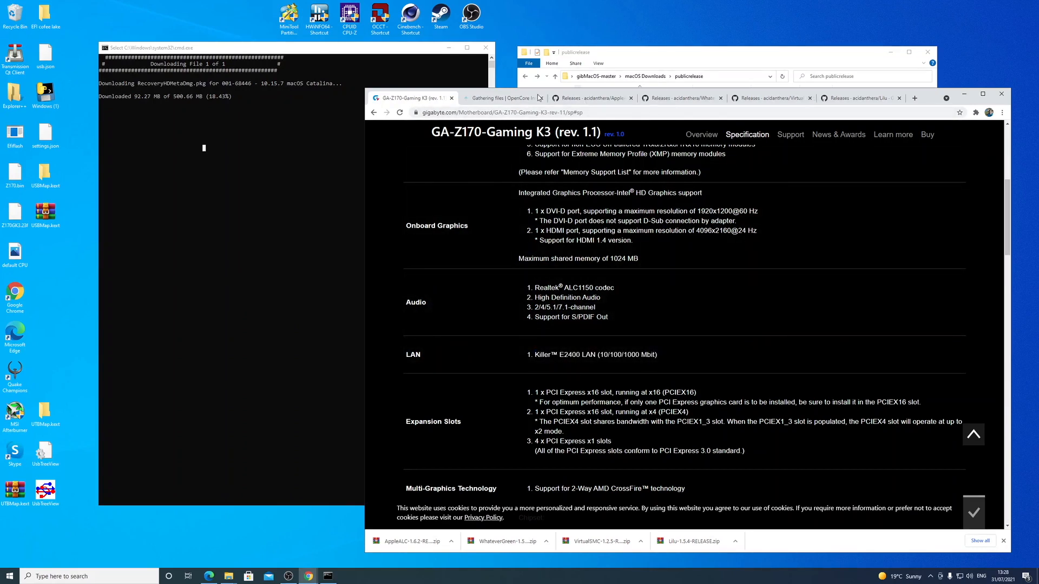
left_click(518, 101)
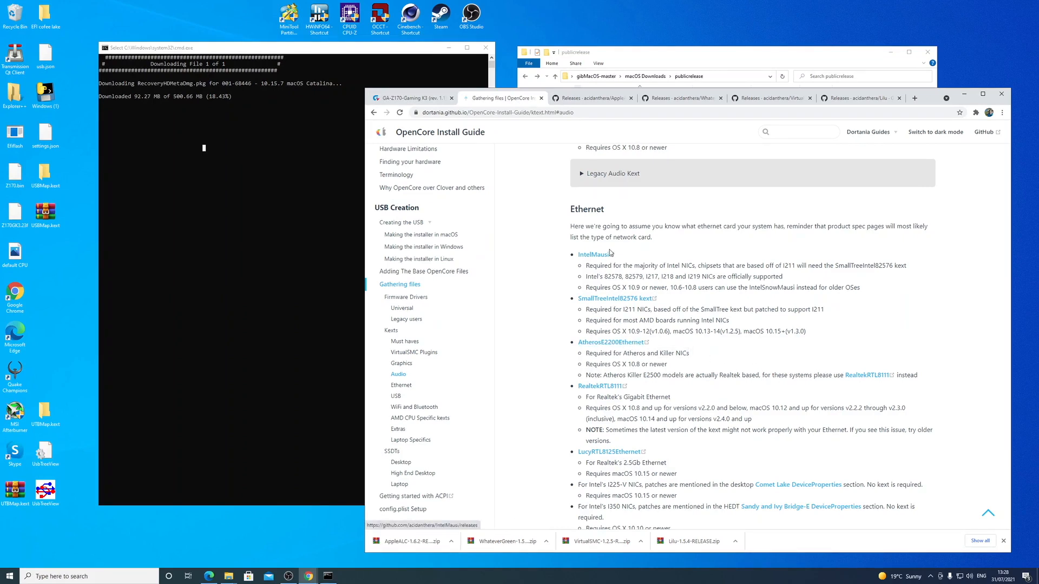
Step: Download AtherosE2200Ethernet-V2.2.2.zip from the releases page linked in the guide and switch to the macOS recovery download console
scroll(712, 262, "down", 1)
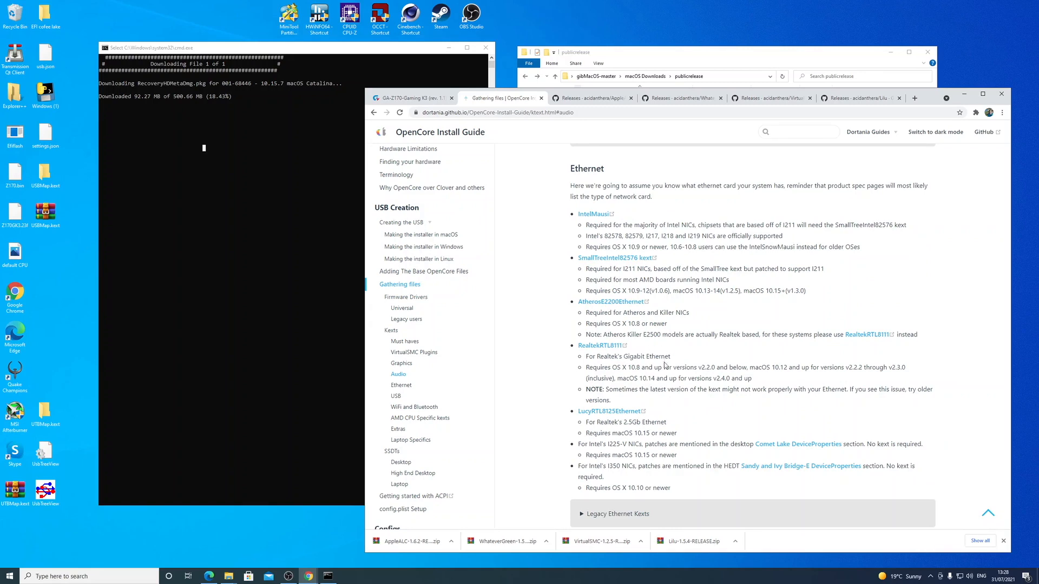
left_click(613, 304)
left_click(584, 336)
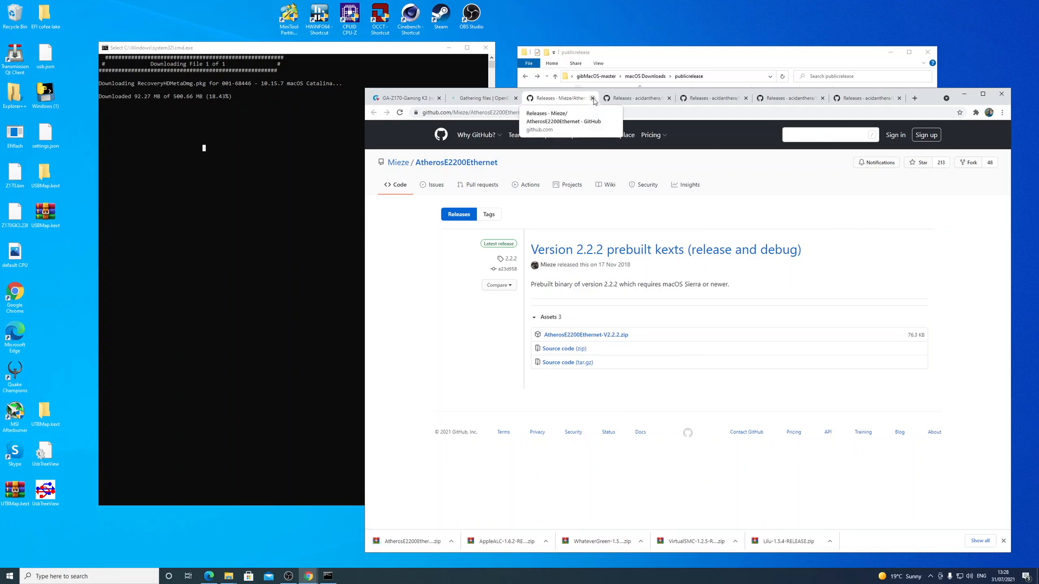
left_click(244, 98)
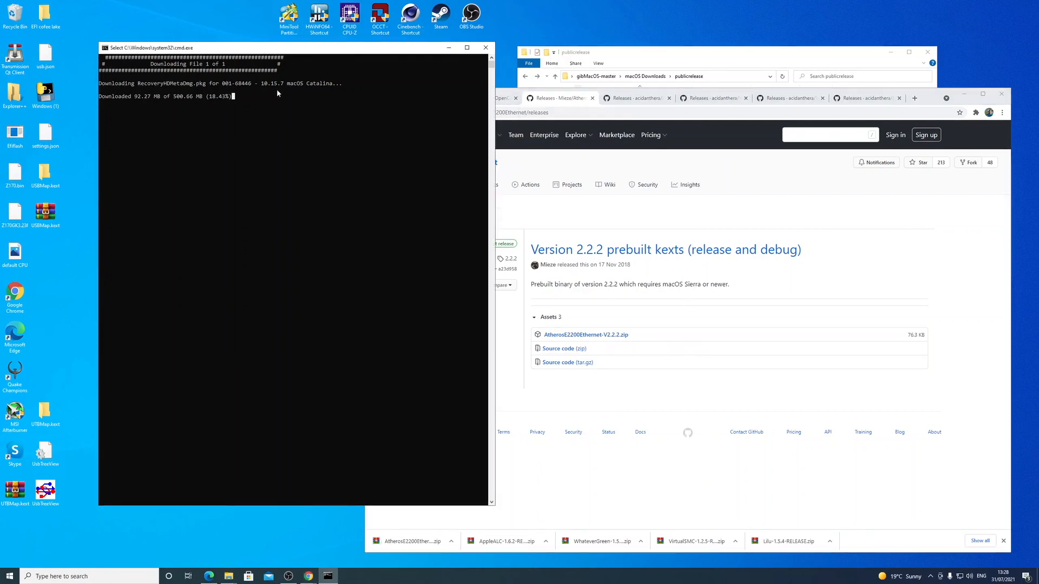
Step: Close the stalled recovery download console and delete the partial 001-68446 - 10.15.7 macOS Catalina folder from publicrelease
left_click_drag(322, 52, 311, 56)
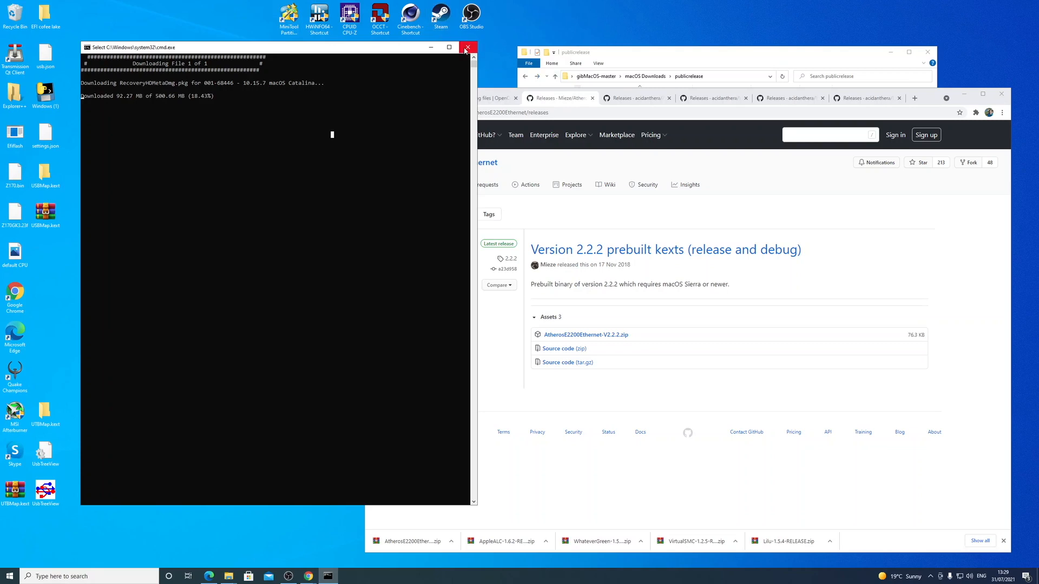
left_click(467, 48)
left_click(745, 83)
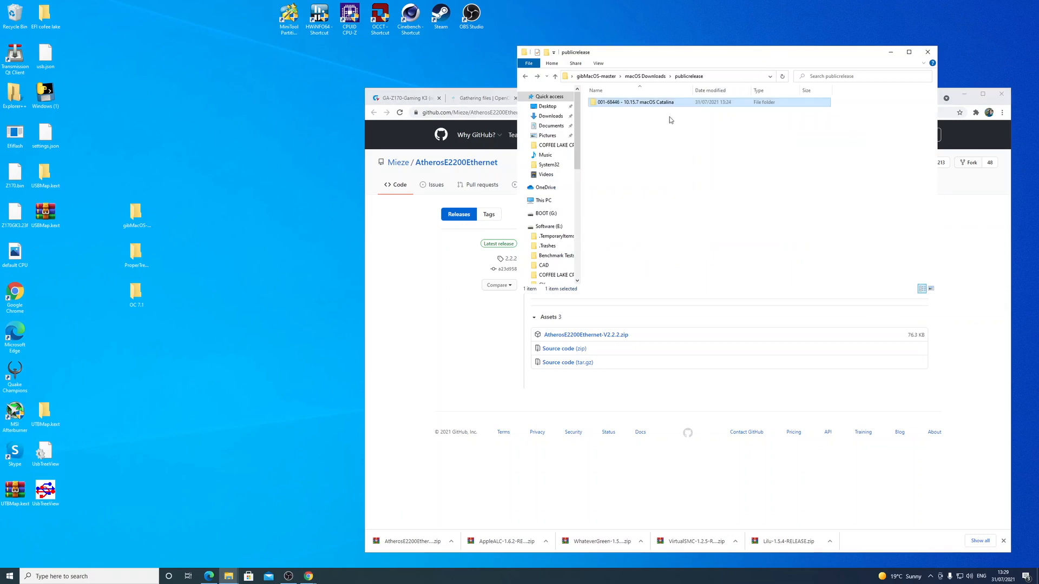
right_click(653, 101)
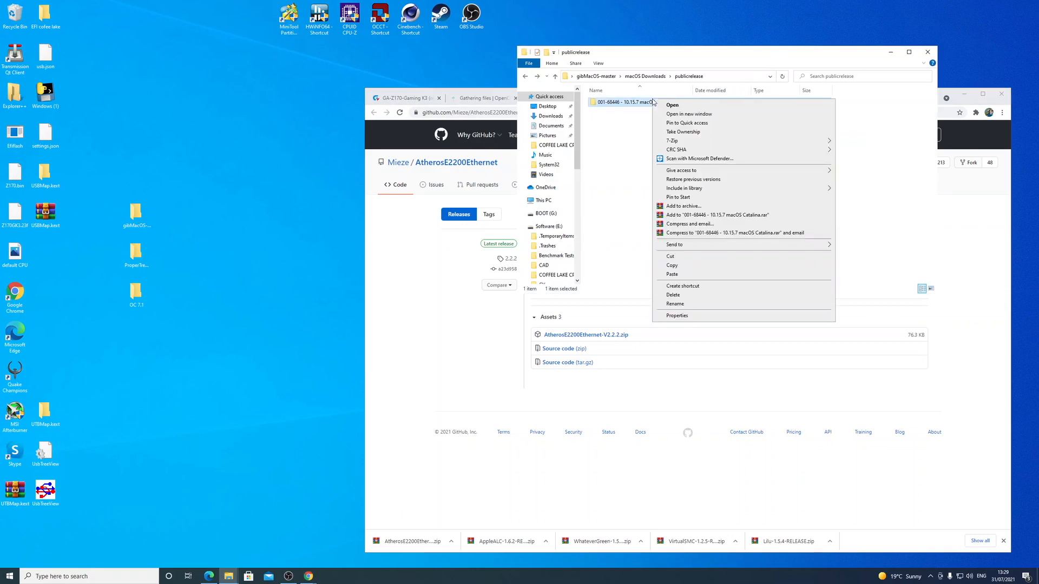
left_click(690, 294)
Step: Relaunch the gibMacOS batch file from gibMacOS-master, turn Recovery-Only on, and enlarge the console to show the product list
left_click(606, 77)
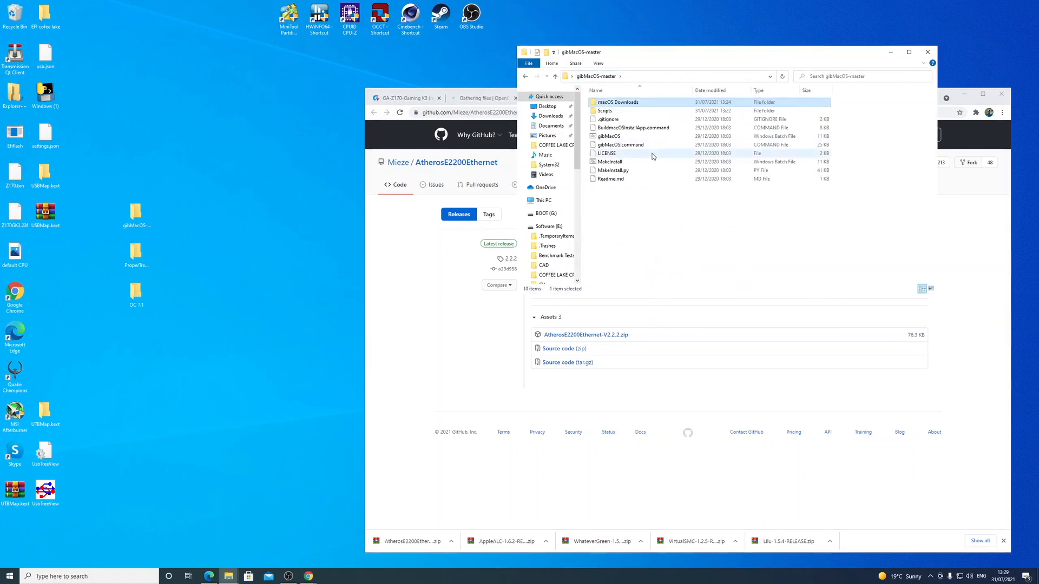
left_click(618, 137)
double_click(618, 137)
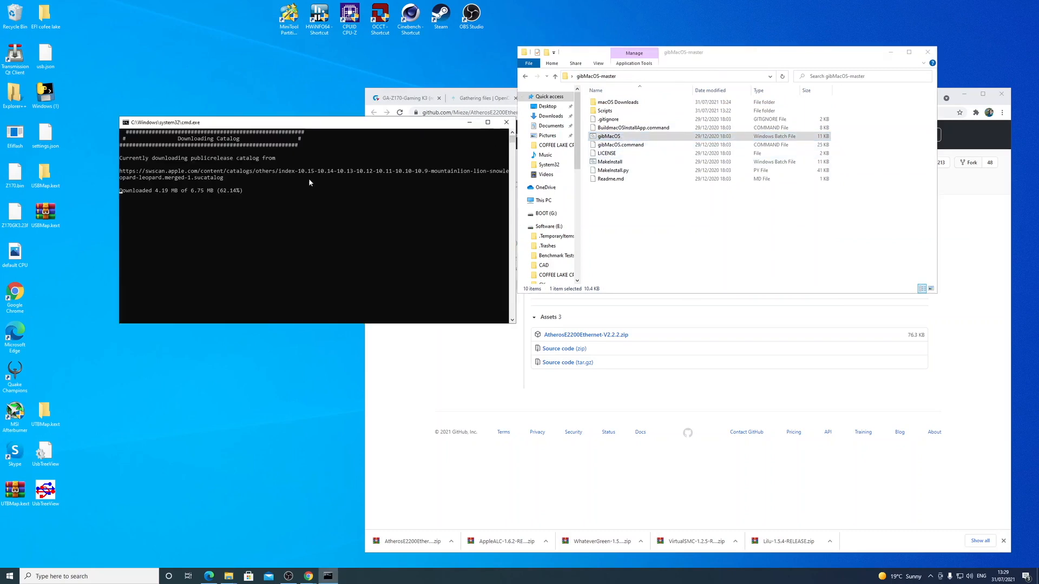
left_click_drag(308, 126, 266, 70)
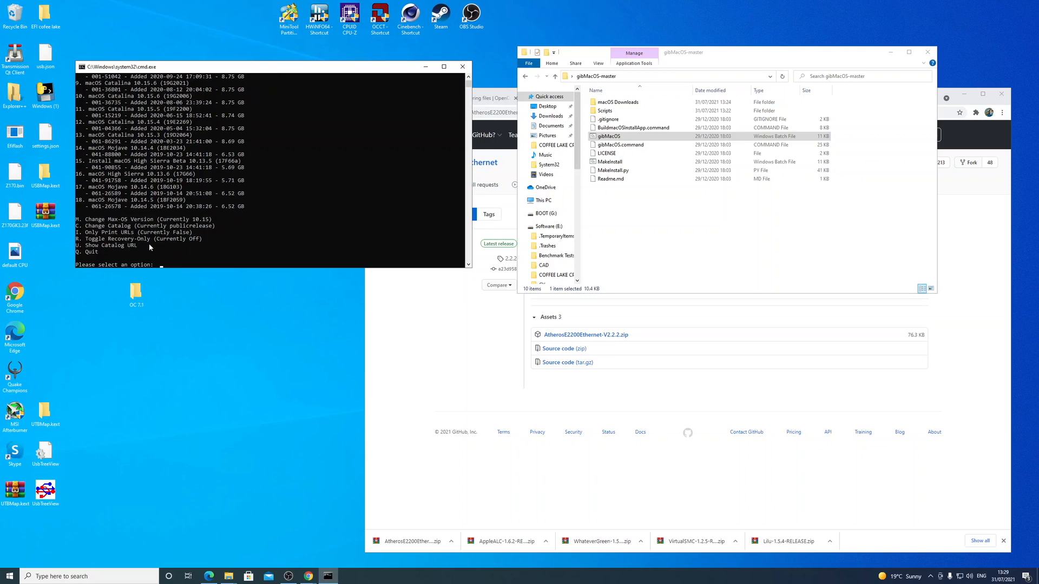
key("Return")
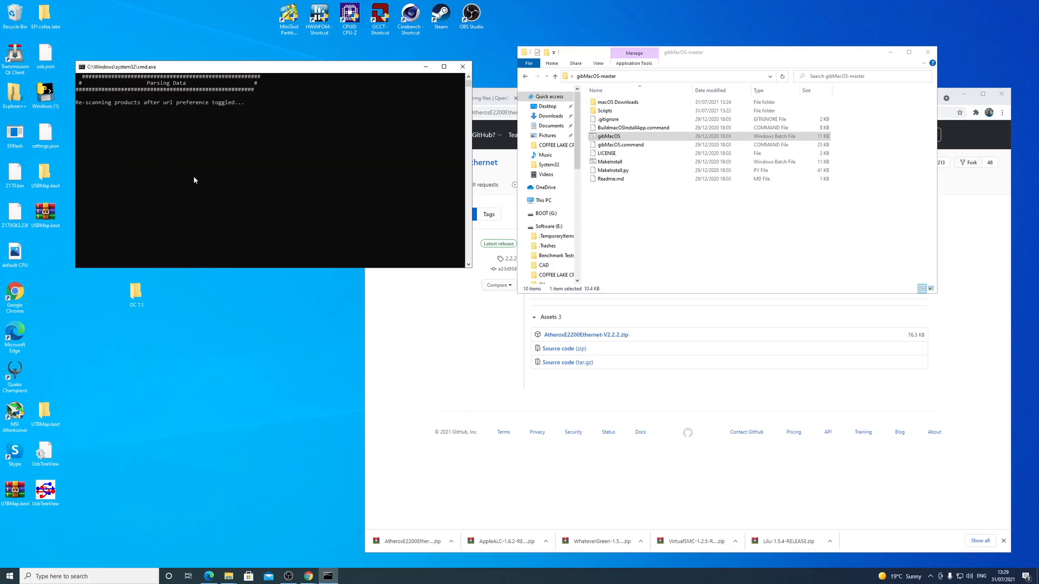
left_click_drag(193, 268, 187, 418)
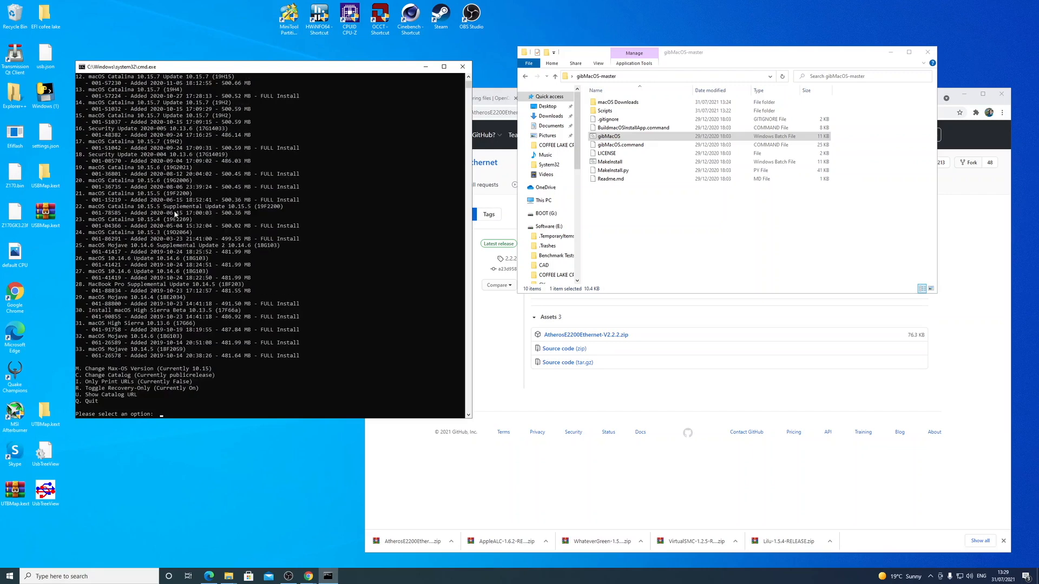
Step: Find the full-install macOS Catalina 10.15.7 (19H15) entry in the recovery list and start its download with option 10
scroll(101, 122, "up", 3)
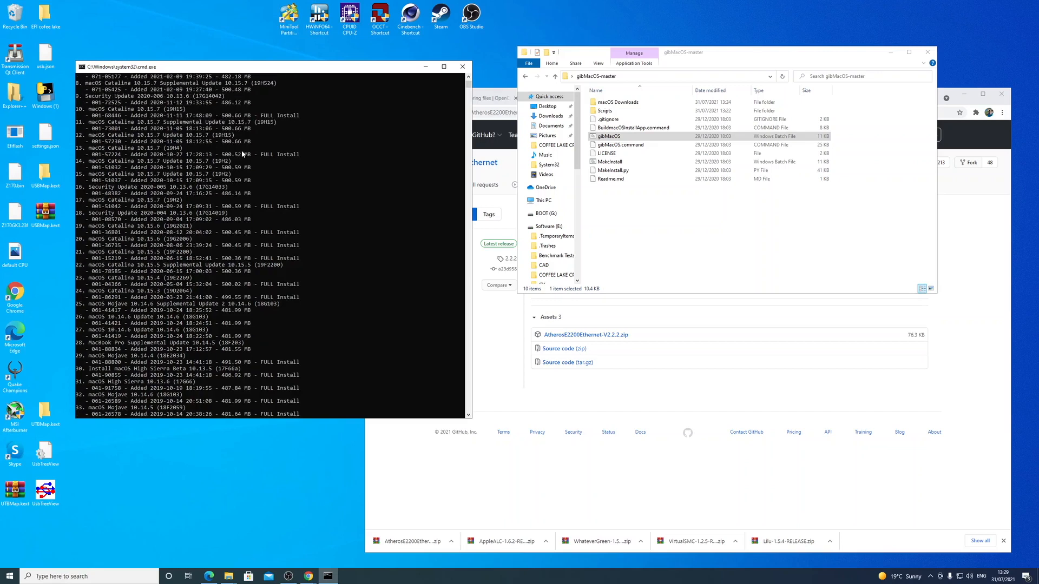
scroll(250, 157, "down", 6)
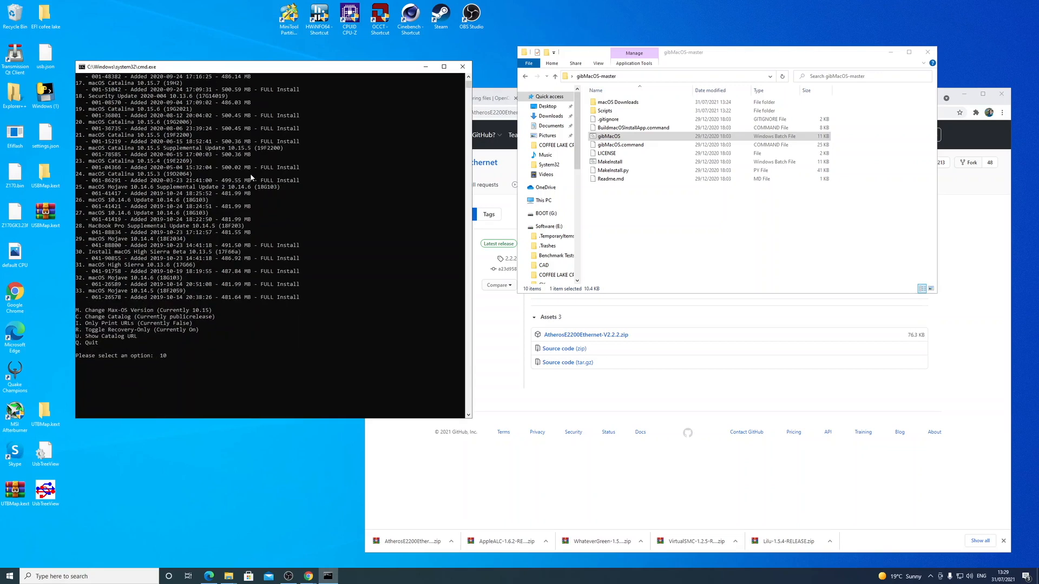
key("Return")
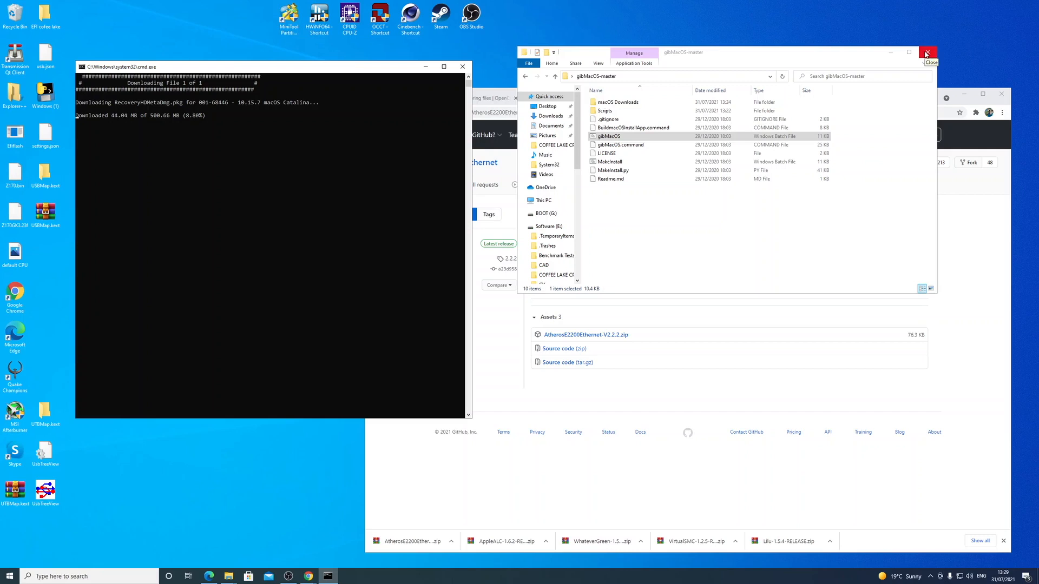
Step: Open the 001-68446 - 10.15.7 macOS Catalina download folder under publicrelease and close the browser window behind it
left_click(688, 104)
double_click(649, 105)
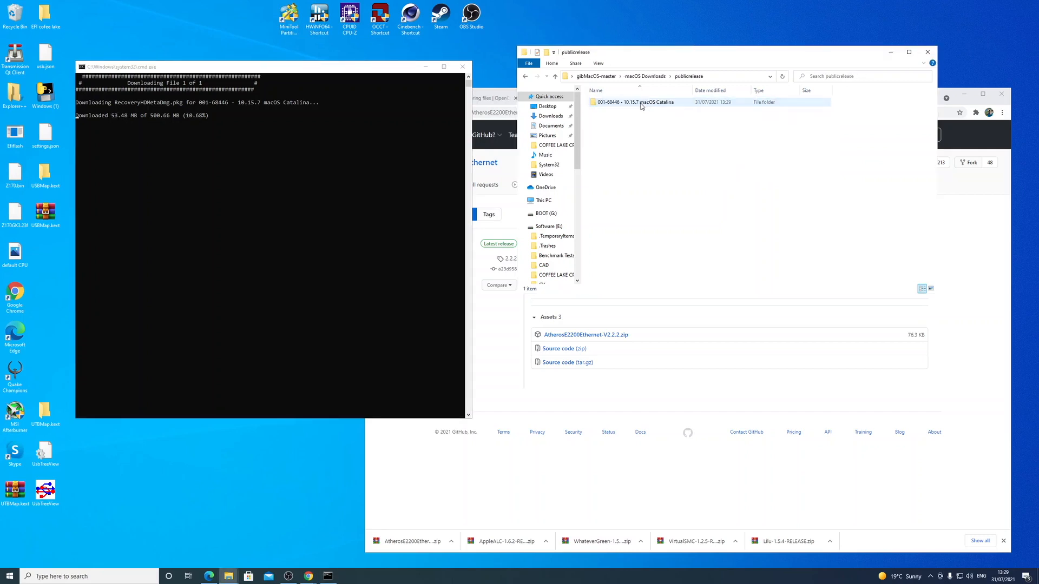
double_click(637, 105)
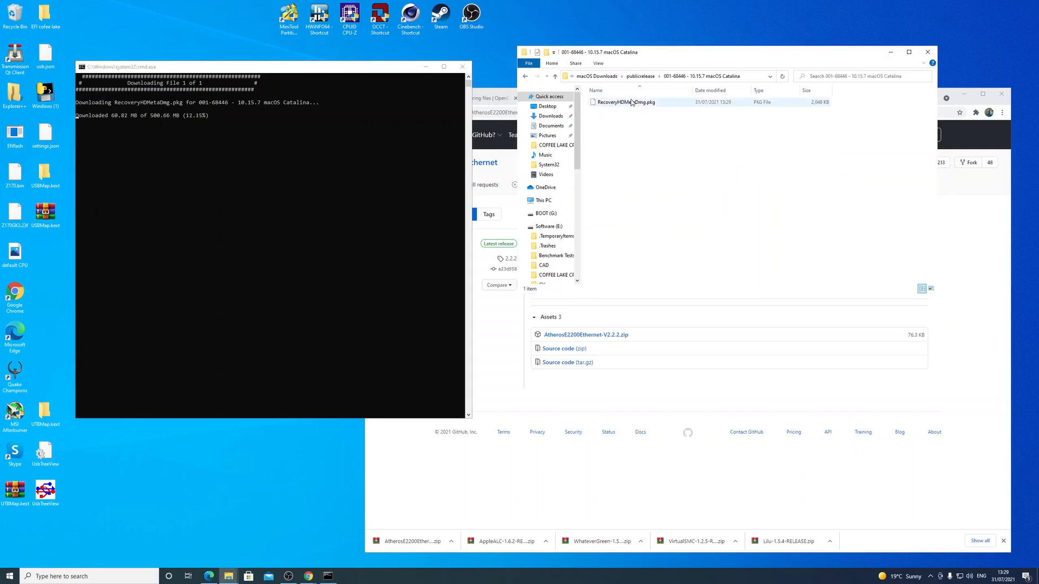
left_click_drag(759, 52, 762, 103)
left_click(1002, 96)
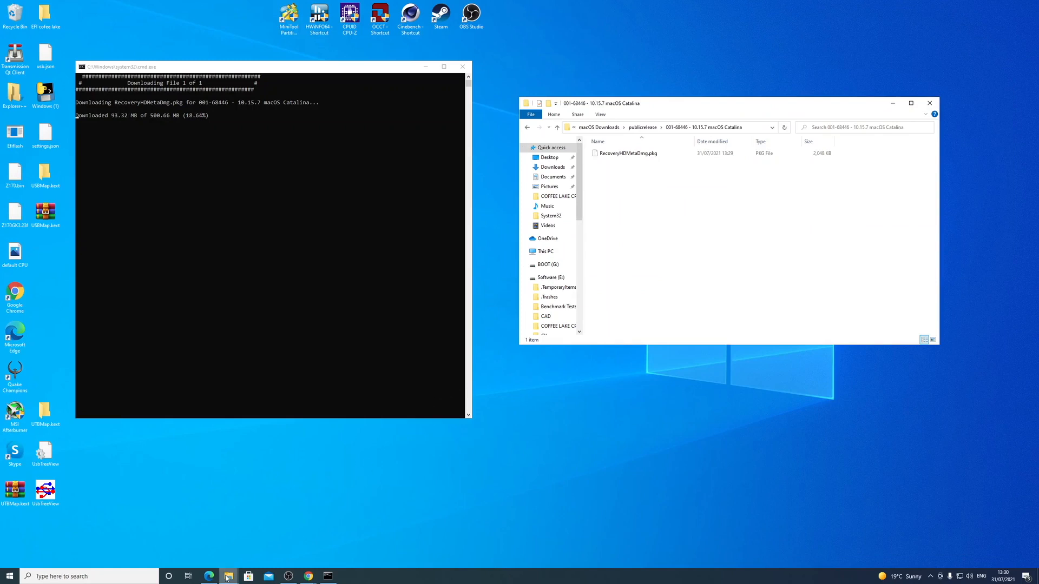
Step: Move the six archives from AtherosE2200Ethernet-V2.2.2 through OpenCore-0.7.1-RELEASE from Downloads to the desktop and minimize the folder window
mouse_move(233, 579)
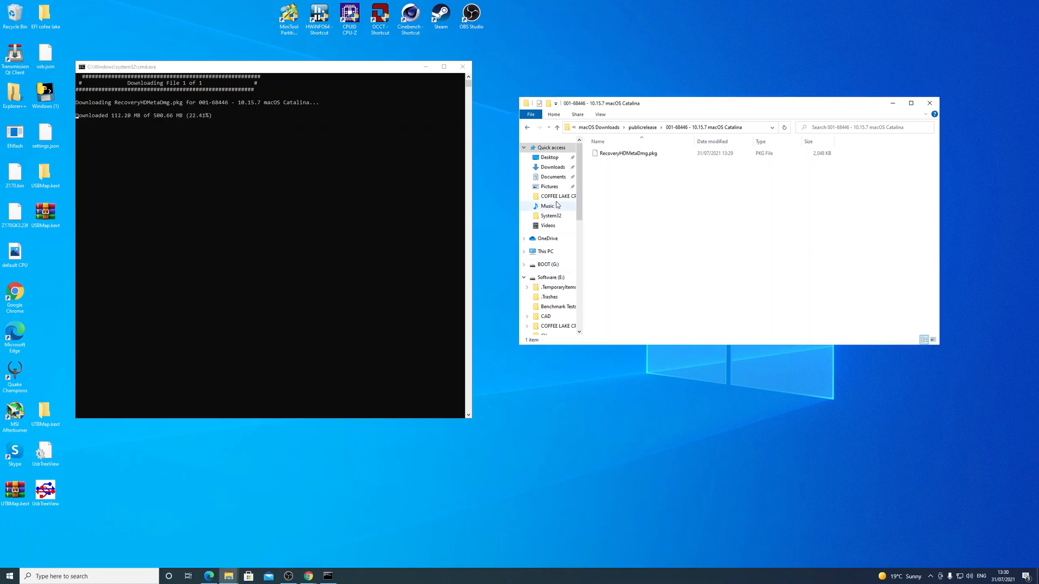
left_click(551, 168)
left_click(631, 165)
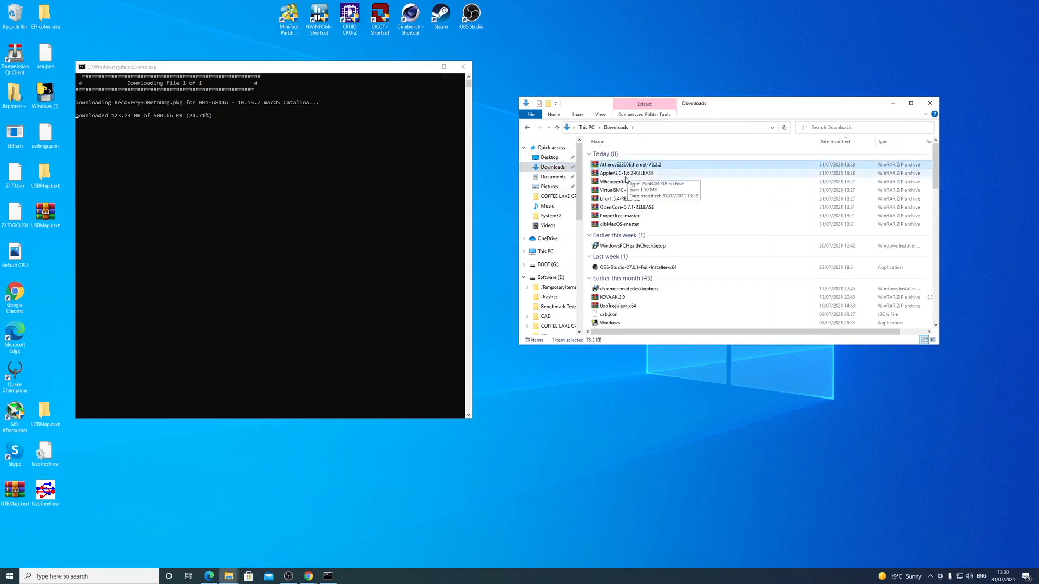
left_click(619, 208, "shift")
left_click_drag(617, 168, 725, 51)
left_click(892, 104)
Step: Extract the contents of all six downloaded archives onto the desktop
left_click_drag(740, 5, 719, 230)
right_click(721, 213)
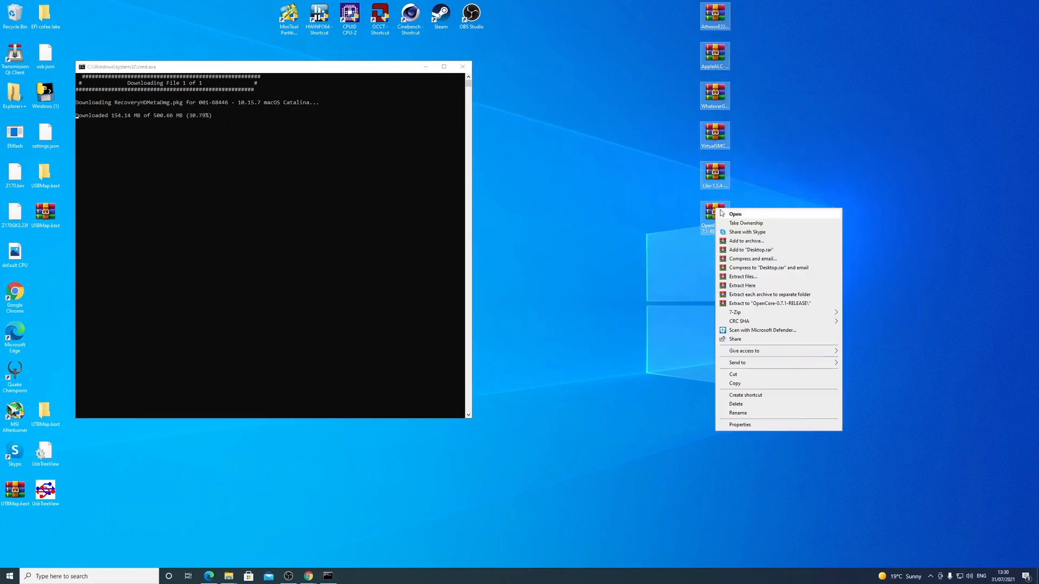
left_click(765, 293)
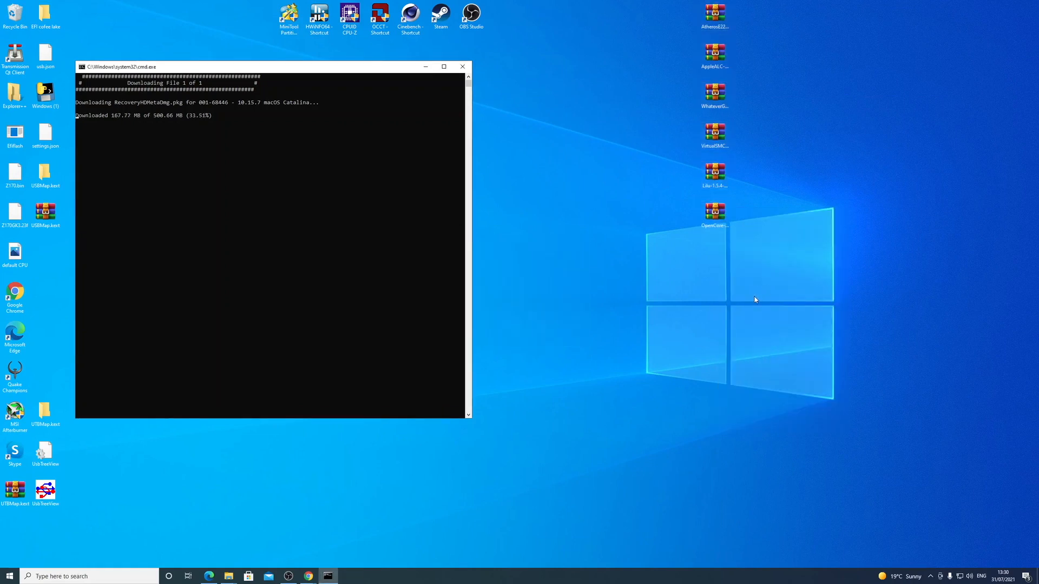
Step: Uncover the extracted folders behind the console and set Lilu.kext and the WhateverGreen kext aside on free desktop space
left_click_drag(352, 68, 432, 53)
left_click(101, 170)
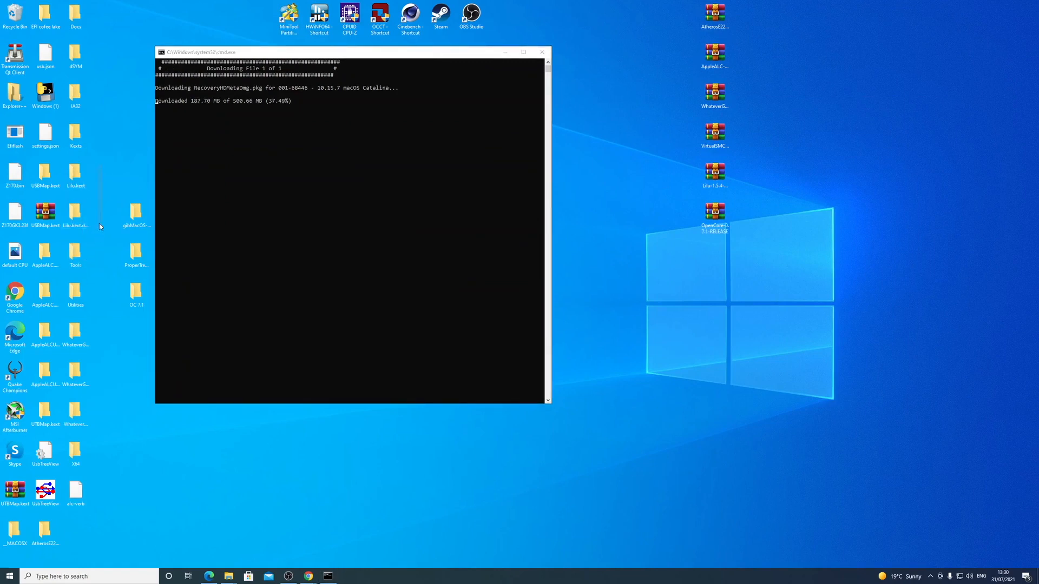
left_click(76, 175)
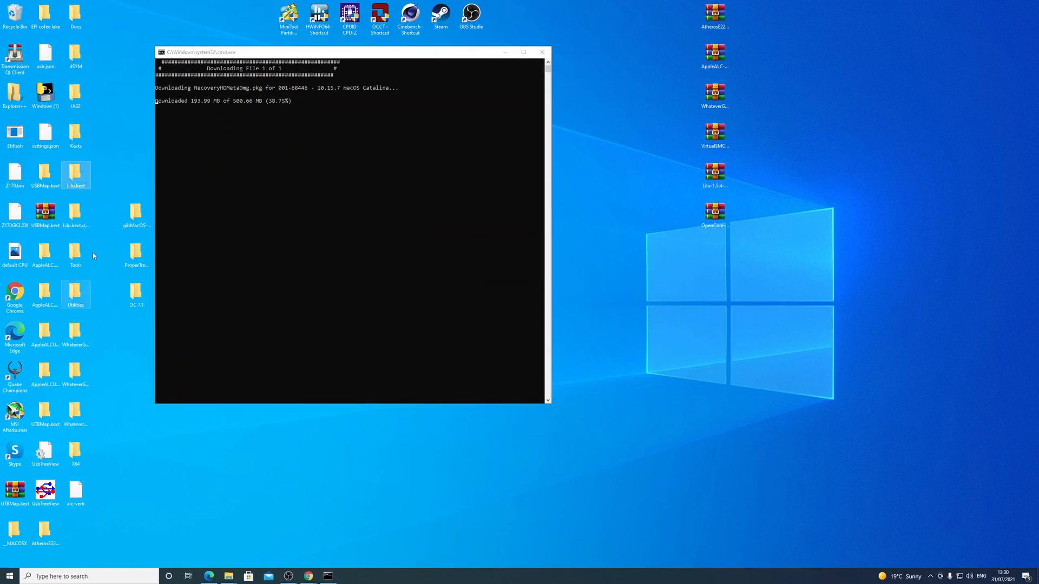
left_click_drag(78, 178, 806, 131)
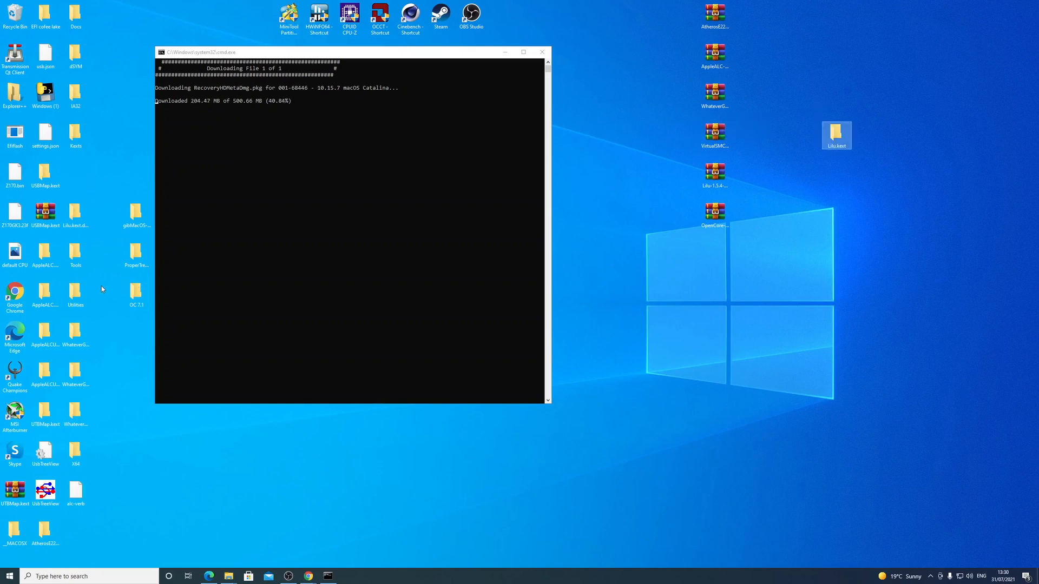
left_click_drag(75, 333, 893, 178)
left_click(82, 380)
left_click(75, 414)
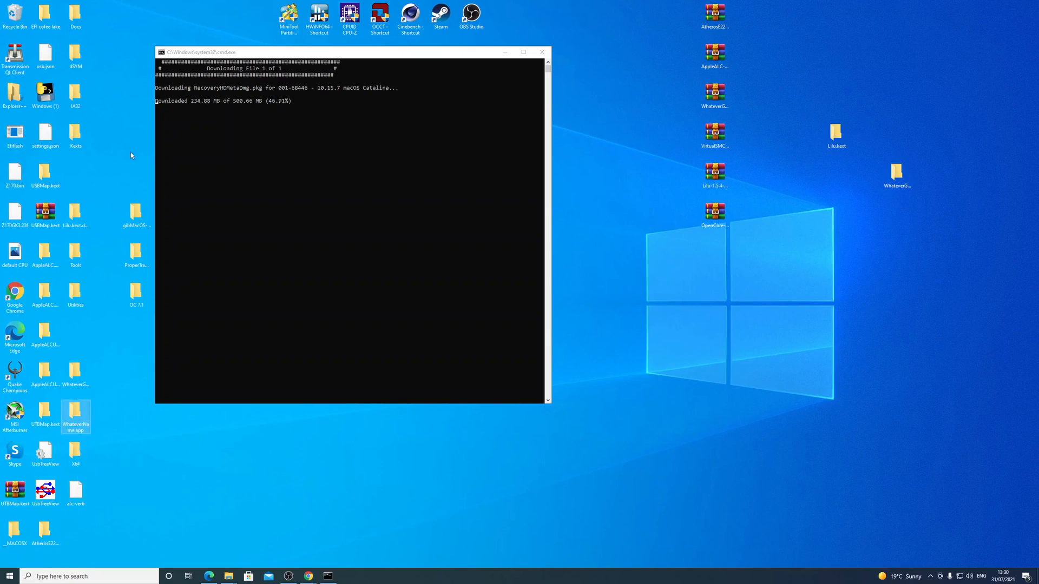
Step: Set the AtherosE2200Ethernet-V2.2.2 folder and AppleALC.kext aside with the other required kexts on the desktop
left_click_drag(46, 532, 890, 265)
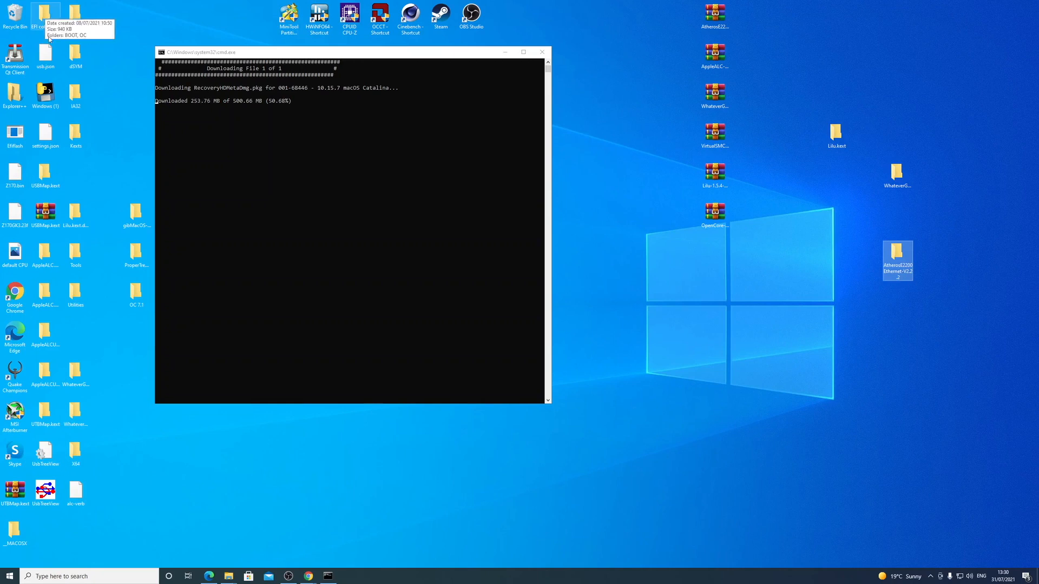
left_click(45, 372)
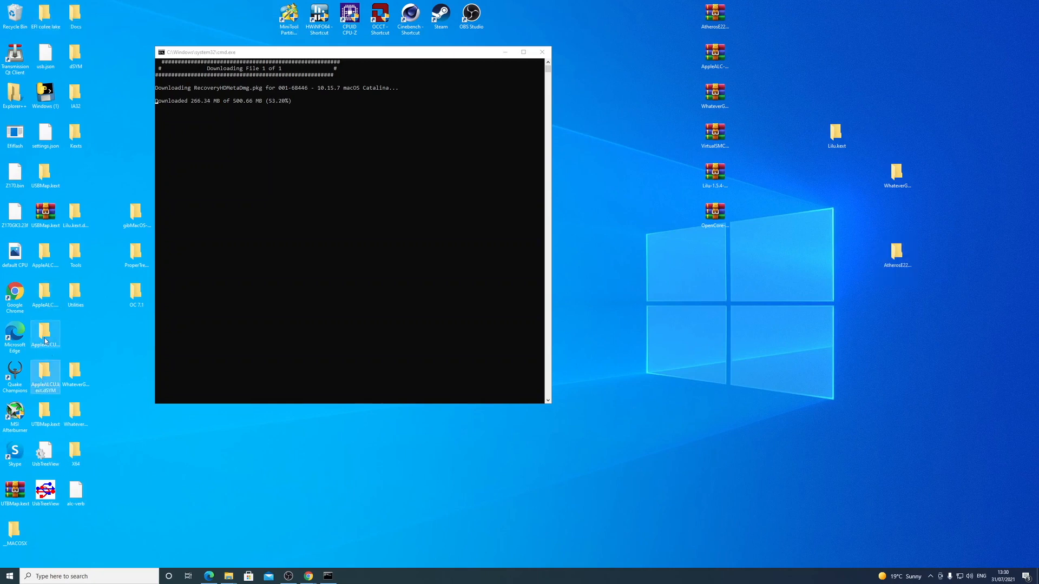
left_click(49, 332)
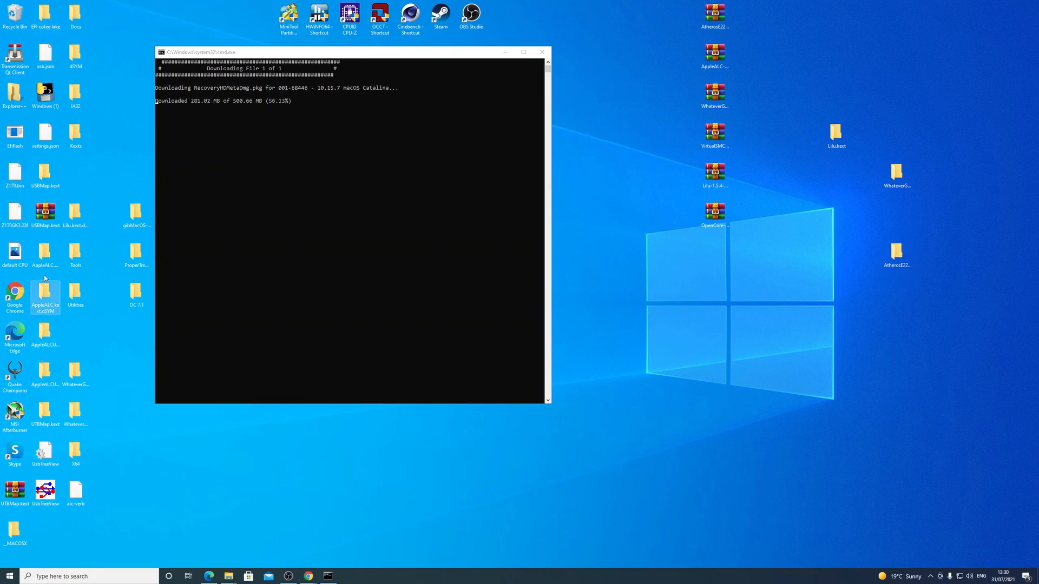
left_click_drag(45, 253, 833, 297)
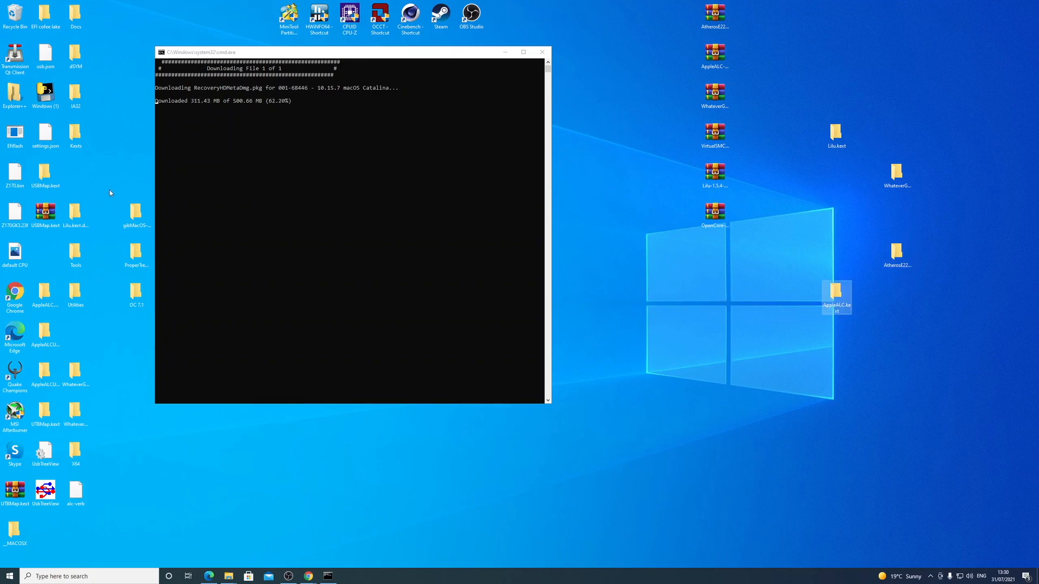
Step: Delete the leftover desktop folders from Tools and Utilities through the AppleALC, AppleALCU, UTBMap and remaining WhateverGreen items
left_click_drag(108, 264, 46, 414)
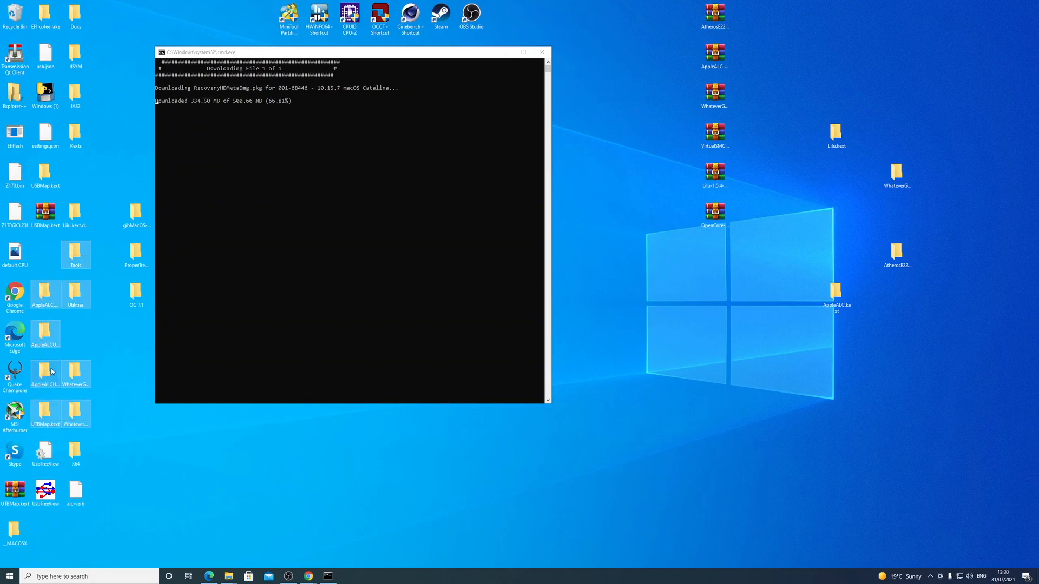
right_click(54, 301)
left_click(87, 460)
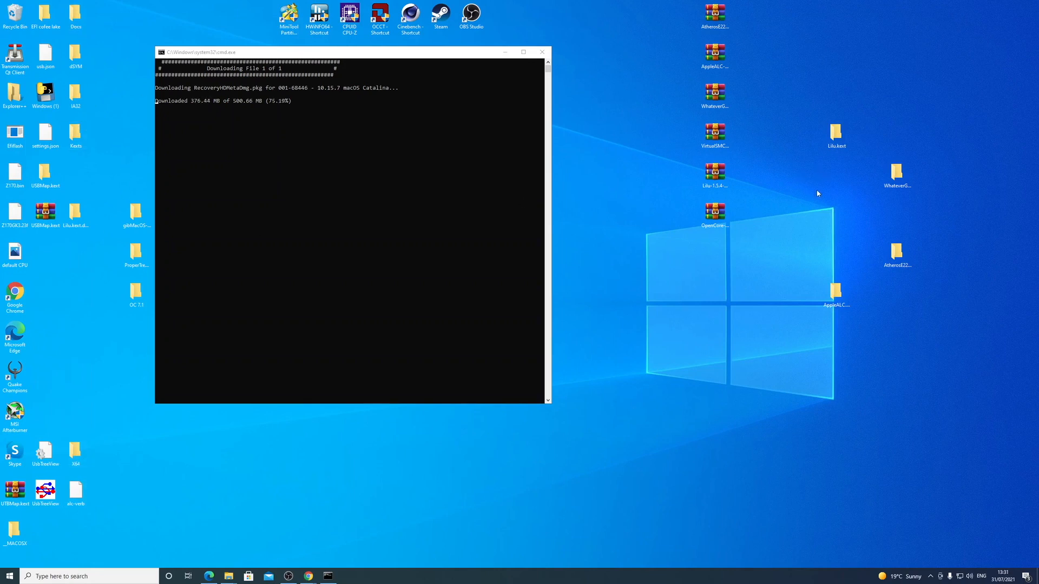
Step: Reposition Lilu.kext and extract VirtualSMC.kext from the Kexts folder of VirtualSMC-1.2.5-RELEASE.zip onto the desktop
left_click_drag(836, 133, 867, 30)
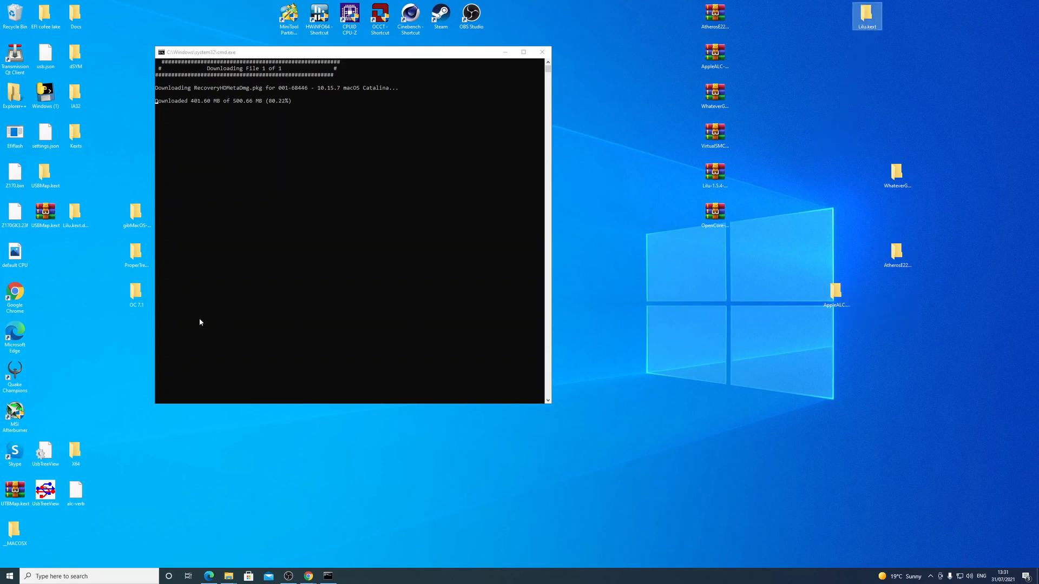
double_click(715, 135)
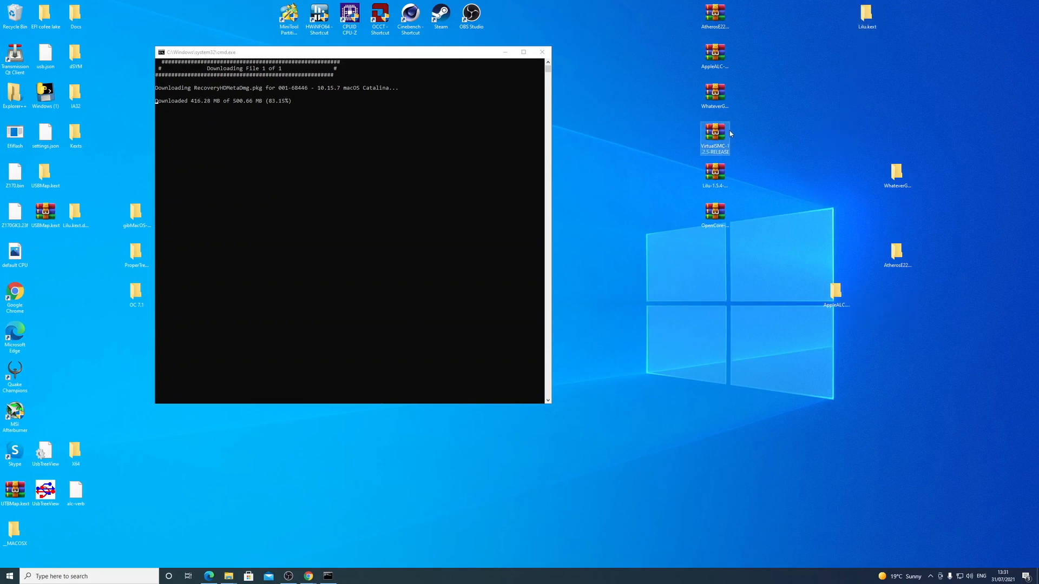
left_click(346, 414)
double_click(348, 414)
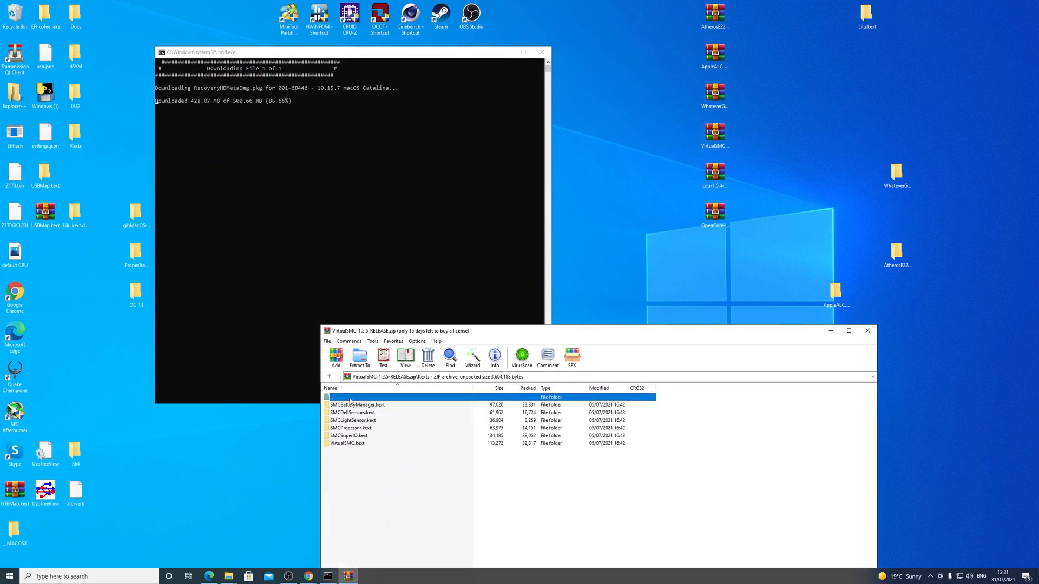
left_click_drag(347, 444, 891, 135)
left_click(867, 330)
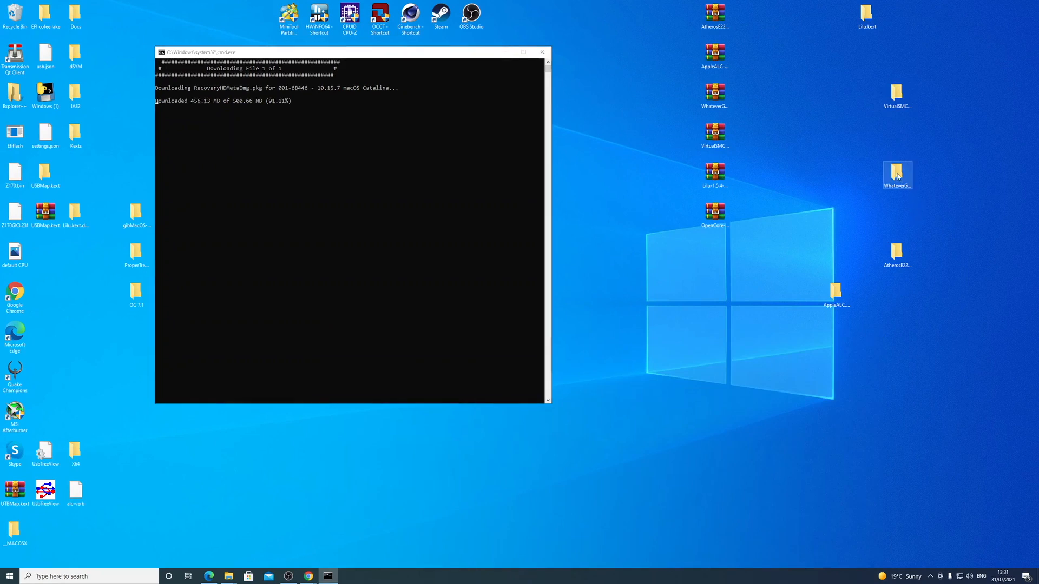
Step: Check the WhateverGreen kext folder and move the Atheros Ethernet kext from the AtherosE2200Ethernet-V2.2.2 Release folder onto the desktop
double_click(897, 174)
left_click(939, 113)
double_click(897, 252)
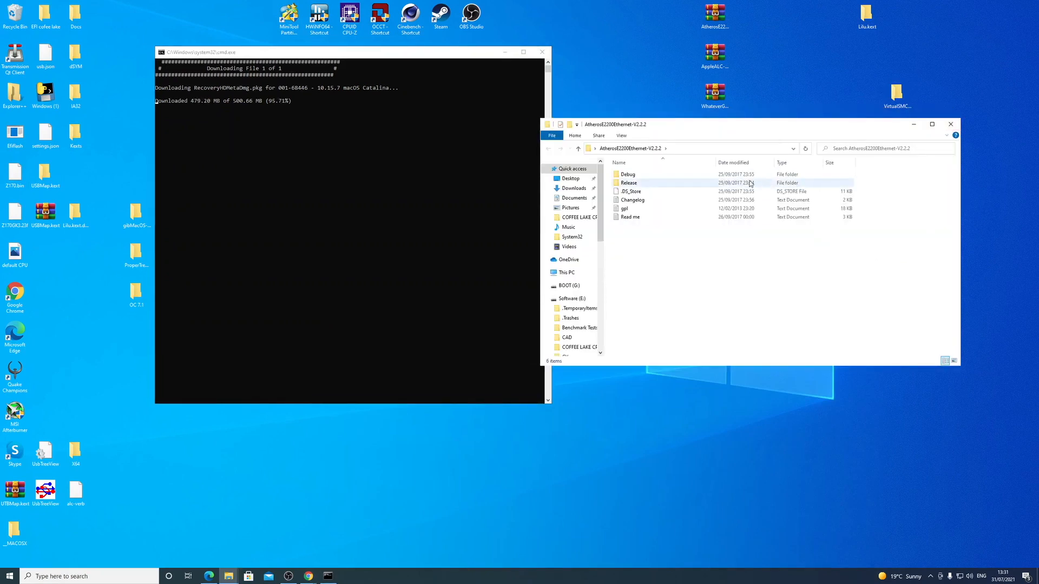
double_click(710, 183)
left_click_drag(717, 132, 642, 144)
left_click_drag(591, 186, 954, 53)
left_click(583, 159)
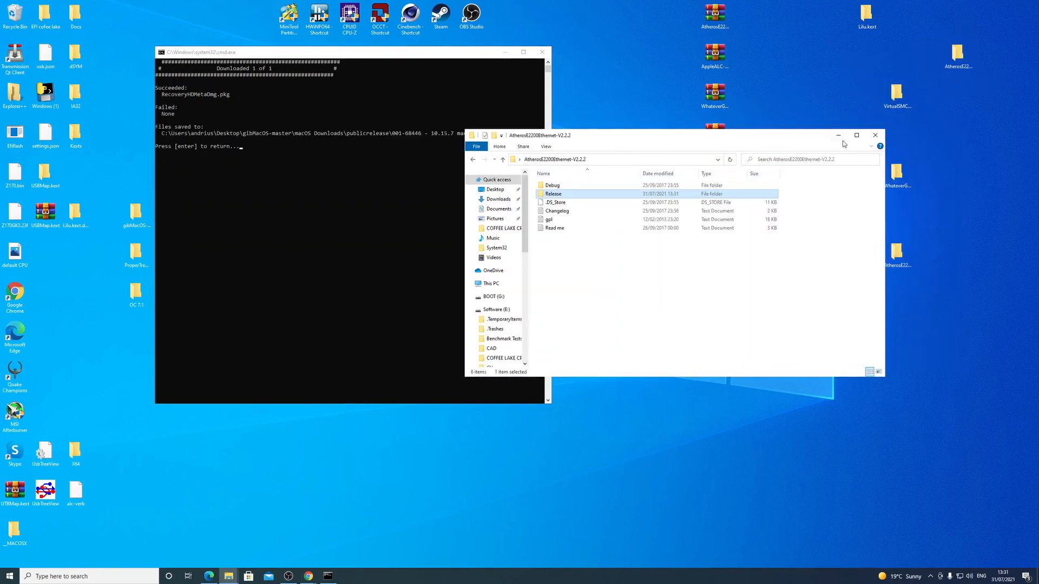
left_click(875, 136)
Step: Delete the AtherosE2200Ethernet-V2.2.2 folder from the desktop and check the contents of AppleALC.kext
right_click(896, 251)
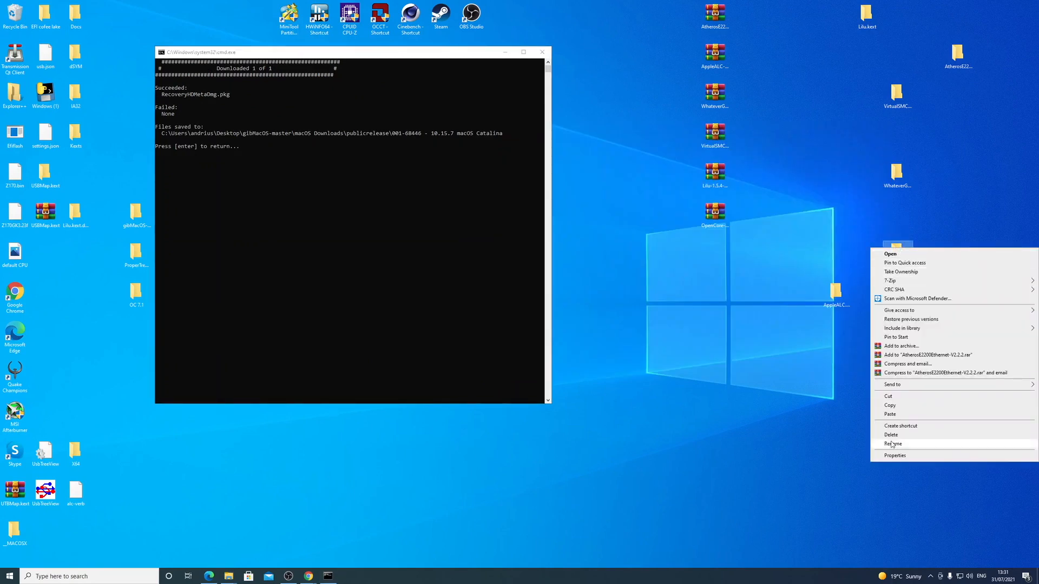
left_click(891, 434)
double_click(834, 296)
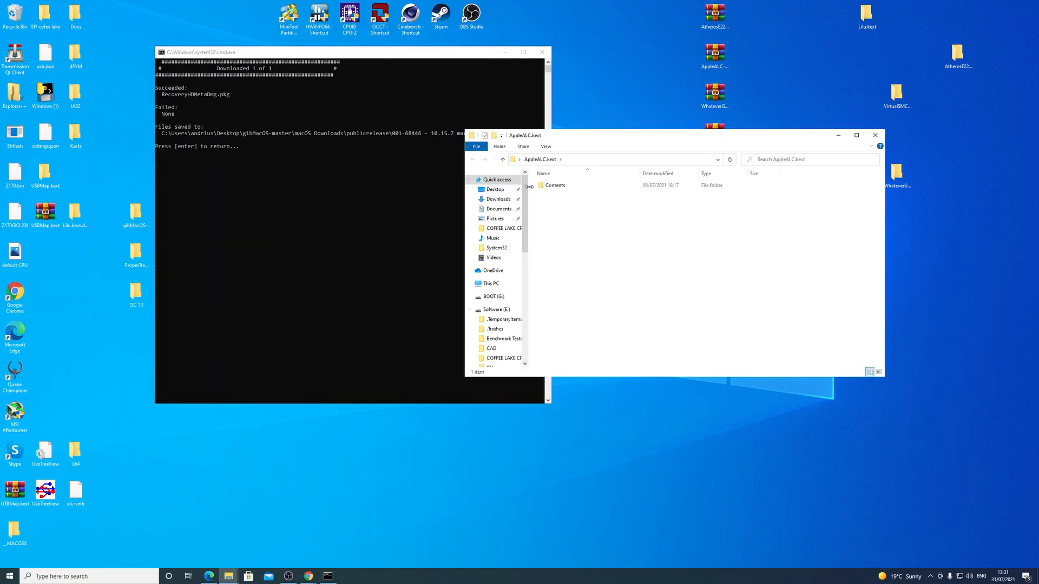
left_click(874, 135)
Step: Line up the AppleALC, WhateverGreen, VirtualSMC, Atheros Ethernet and Lilu kexts in one column beside the zip archives on the desktop
left_click_drag(833, 298, 835, 216)
left_click_drag(895, 173, 835, 174)
left_click_drag(889, 84, 838, 136)
left_click_drag(956, 54, 841, 95)
left_click_drag(866, 16, 839, 55)
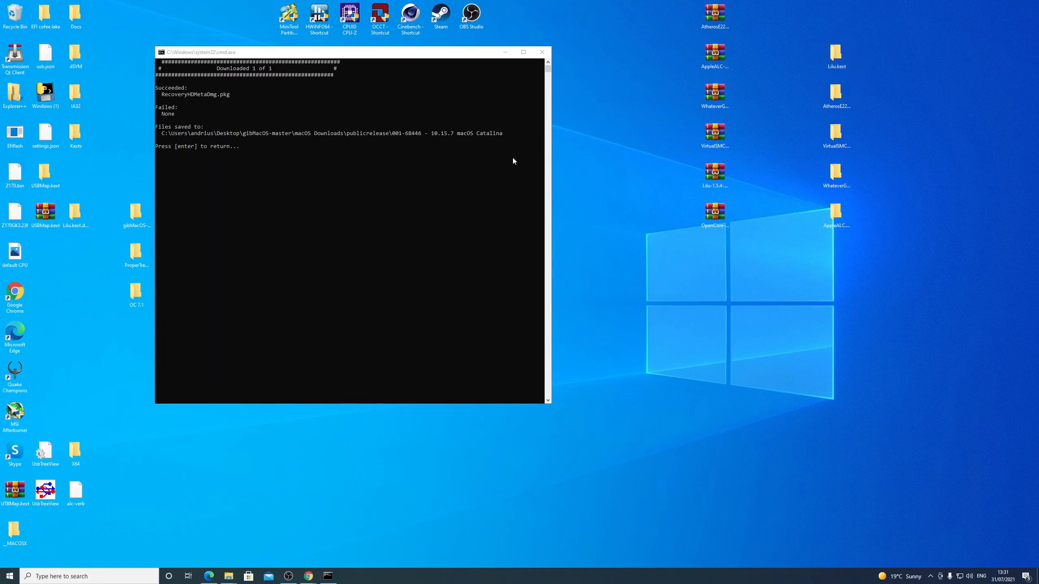
left_click_drag(252, 52, 287, 101)
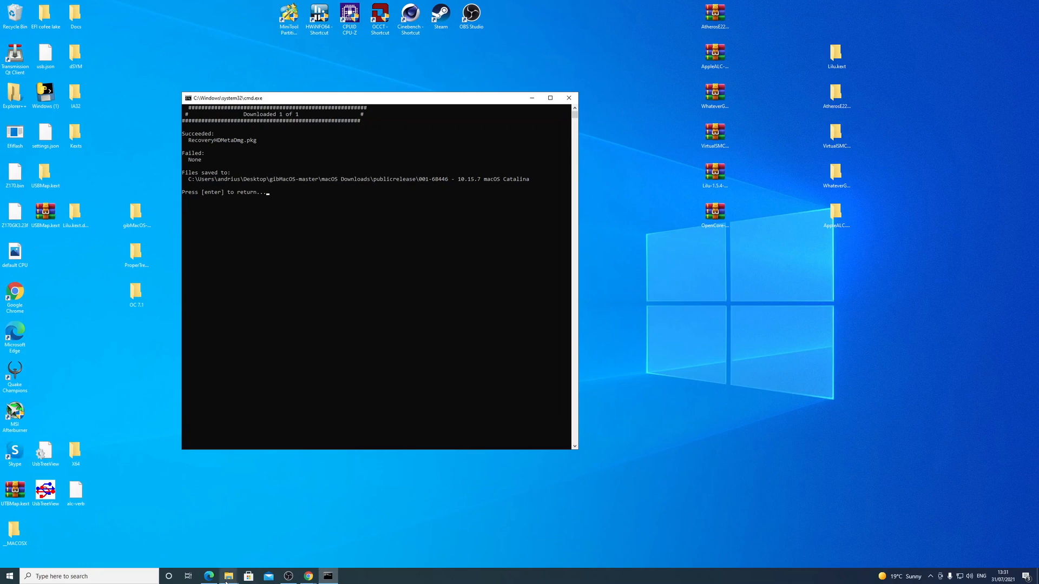
mouse_move(225, 582)
left_click(273, 542)
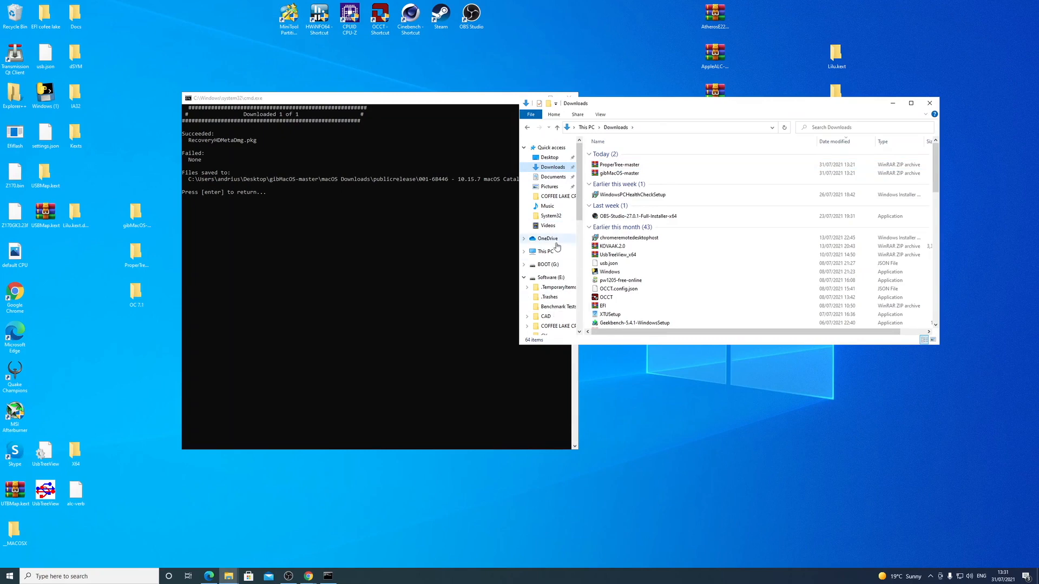
left_click(929, 103)
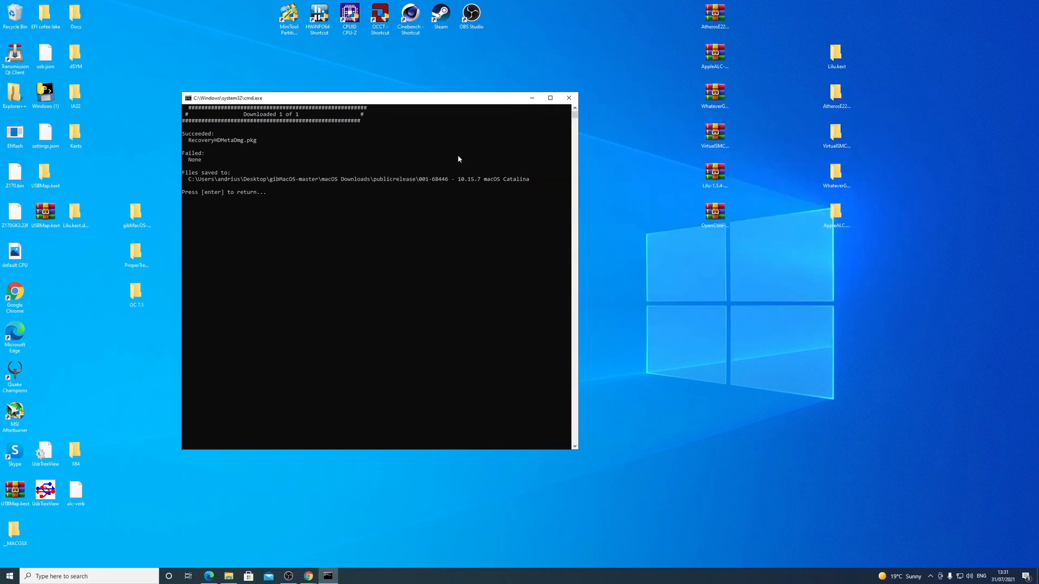
Step: Check the downloaded recovery package in the 001-68446 - 10.15.7 macOS Catalina folder inside gibMacOS-master's macOS Downloads
double_click(136, 216)
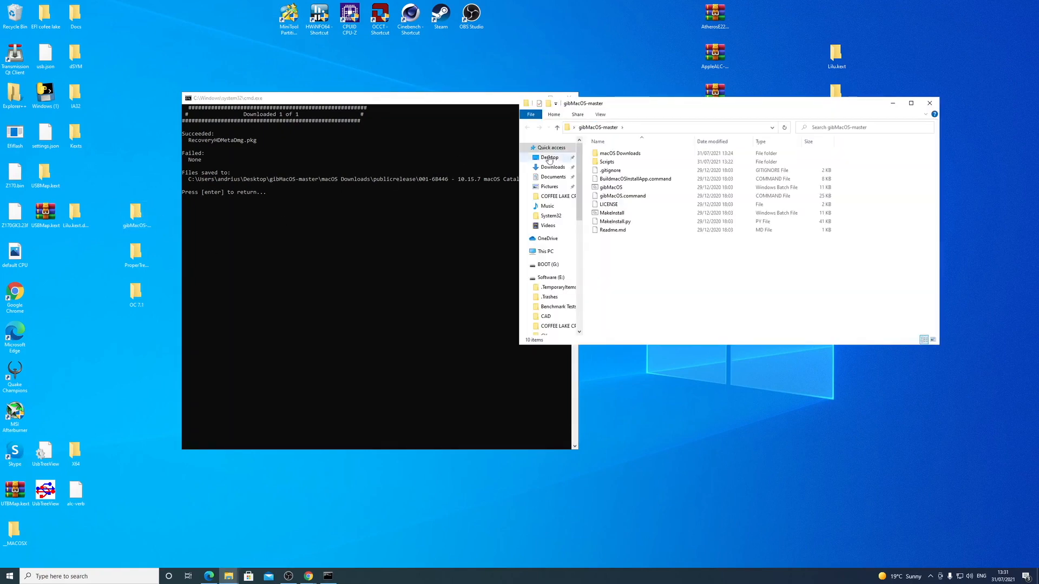
double_click(612, 155)
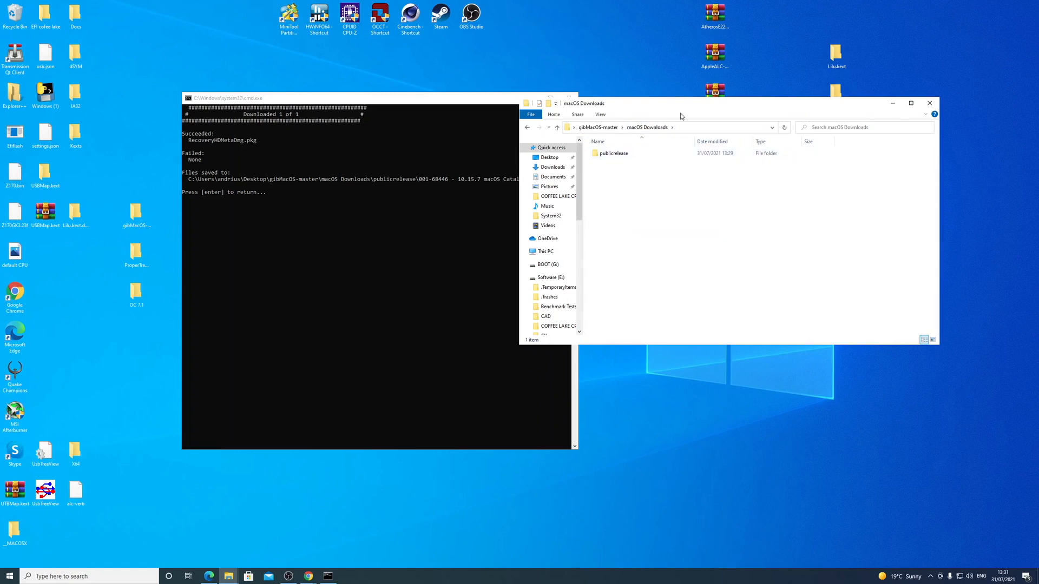
left_click_drag(683, 117, 751, 168)
double_click(703, 204)
double_click(724, 209)
left_click(880, 205)
left_click_drag(870, 154, 879, 188)
left_click(747, 295)
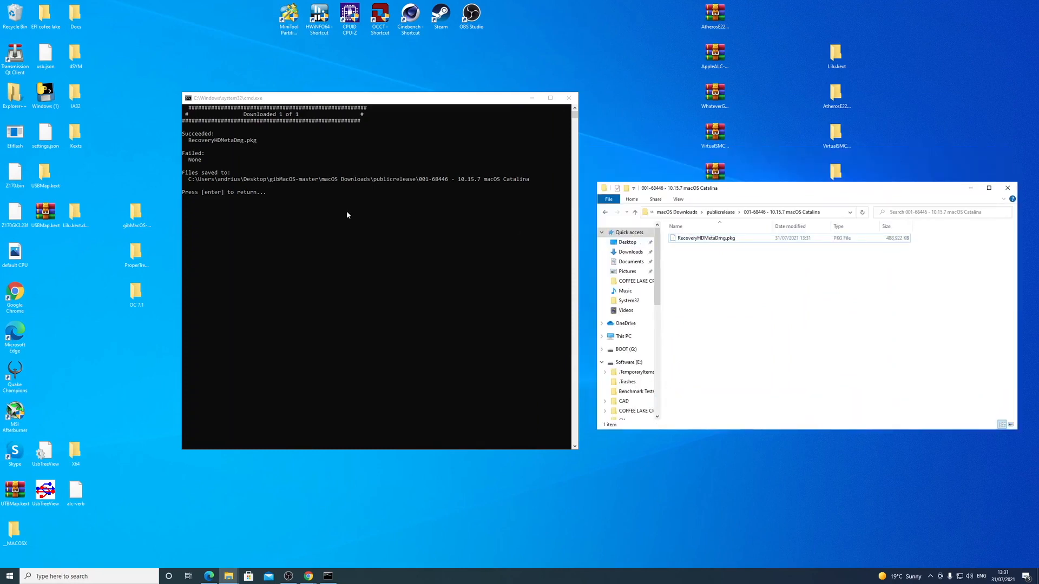
Step: Return gibMacOS to its main menu after the finished download and close its console window
left_click(299, 212)
key("Return")
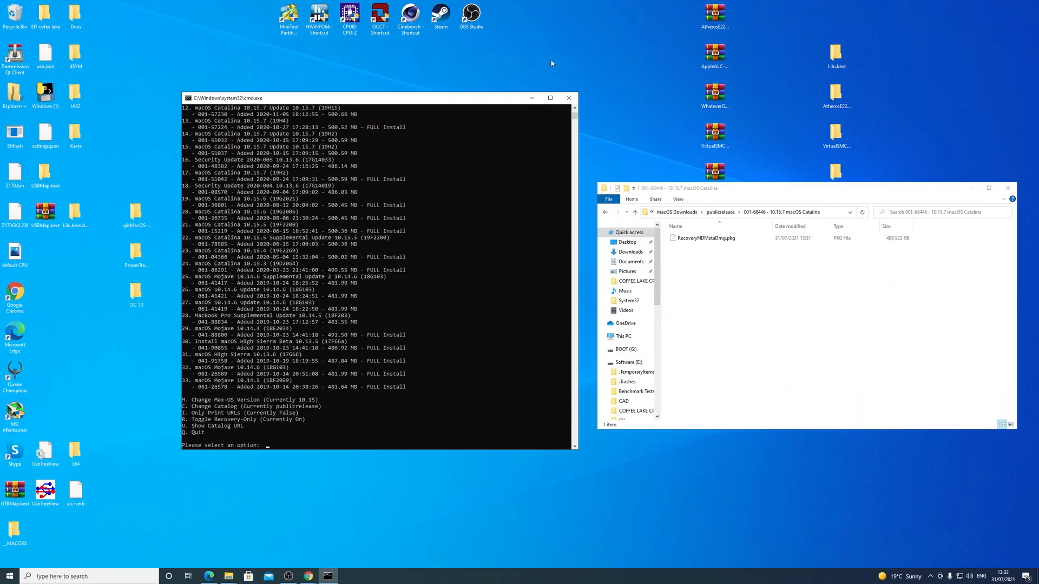
left_click(567, 99)
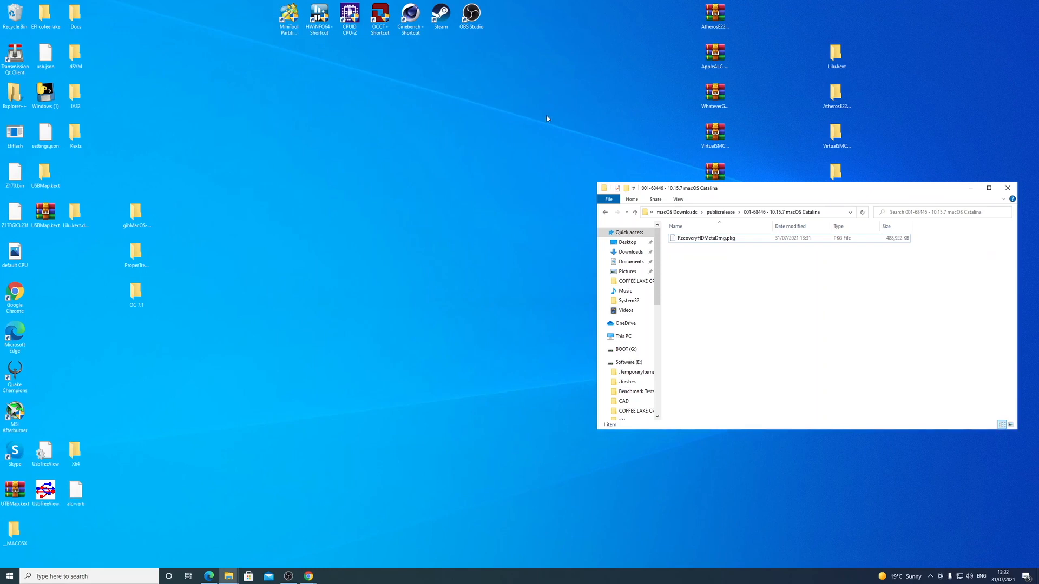
Step: Examine the drives in This PC to identify the BOOT (G:) partition and the other volumes
left_click_drag(800, 194, 792, 271)
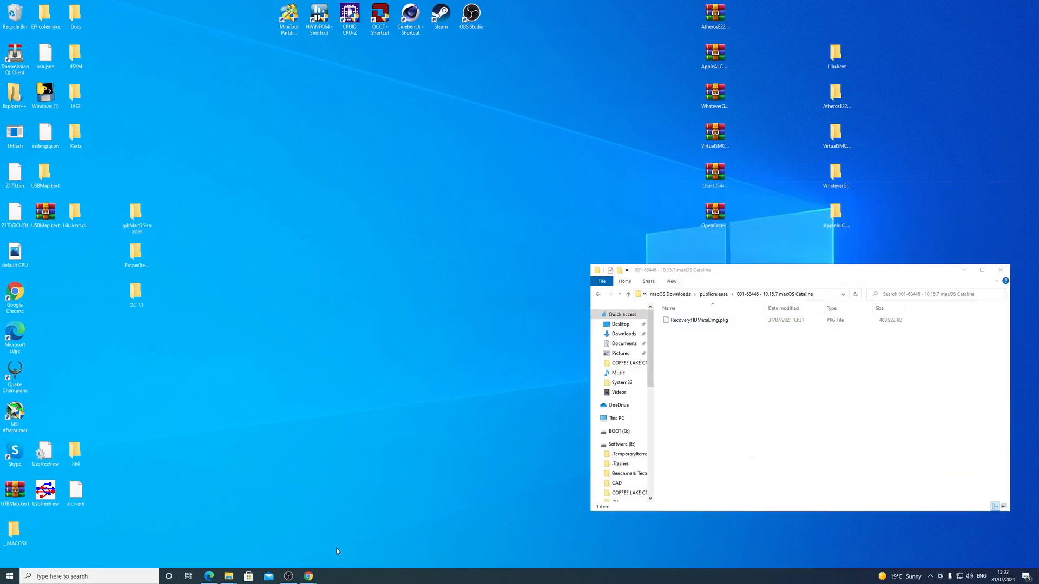
mouse_move(228, 576)
left_click(219, 536)
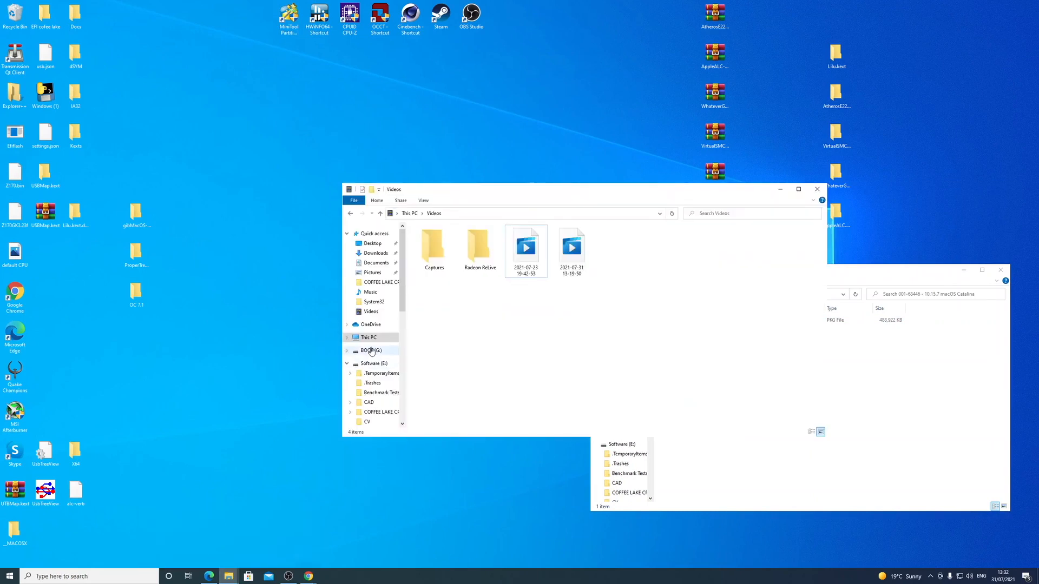
left_click(368, 337)
left_click_drag(522, 190, 379, 135)
left_click(627, 246)
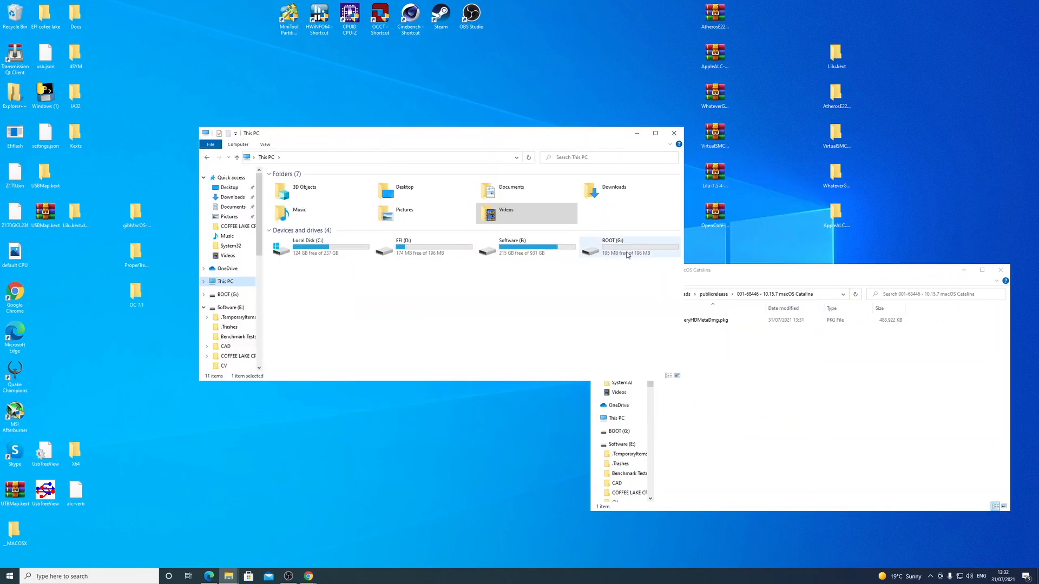
left_click_drag(588, 137, 458, 85)
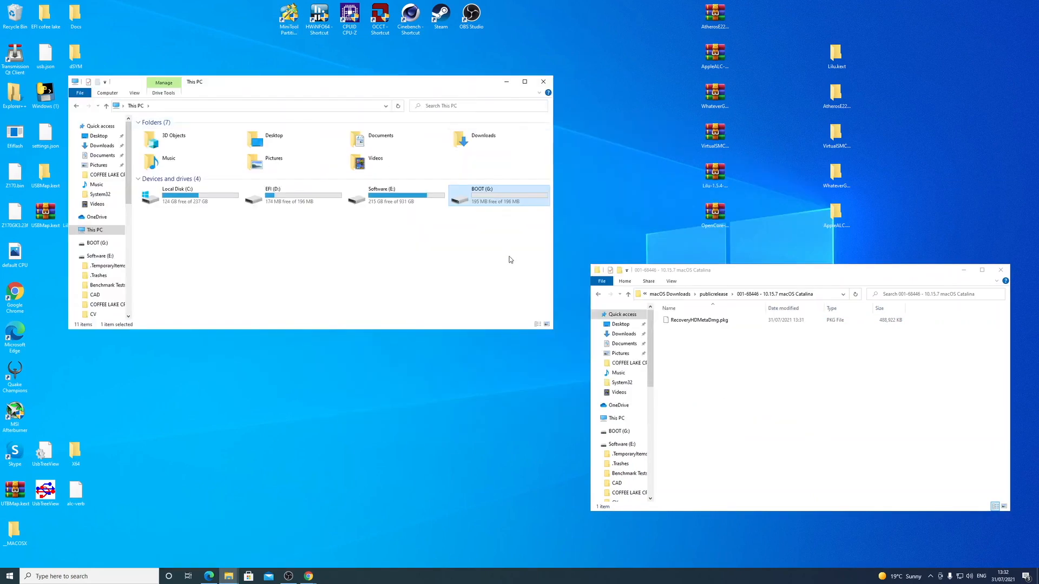
left_click(509, 232)
left_click(381, 198)
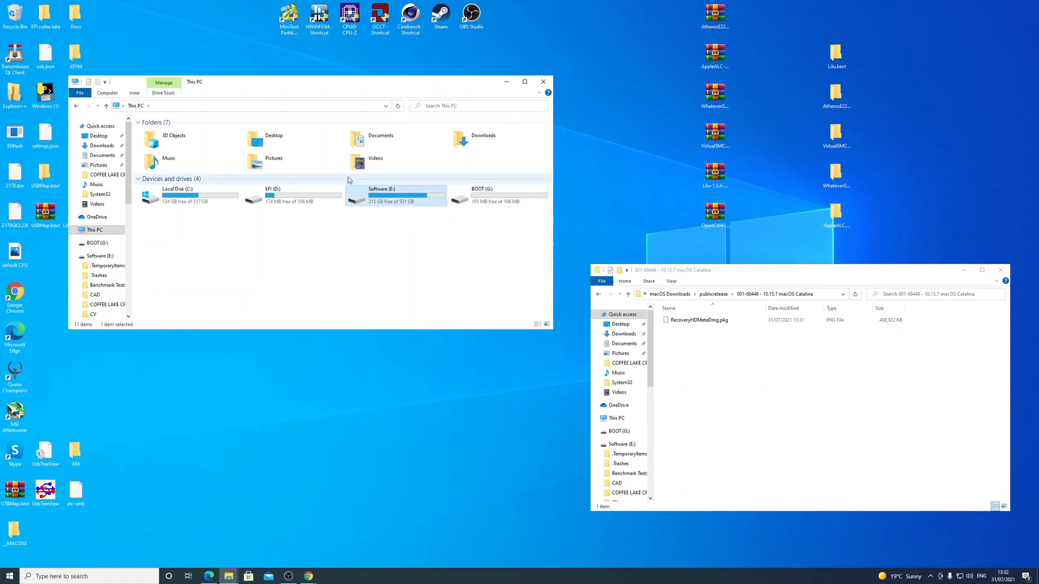
left_click(461, 265)
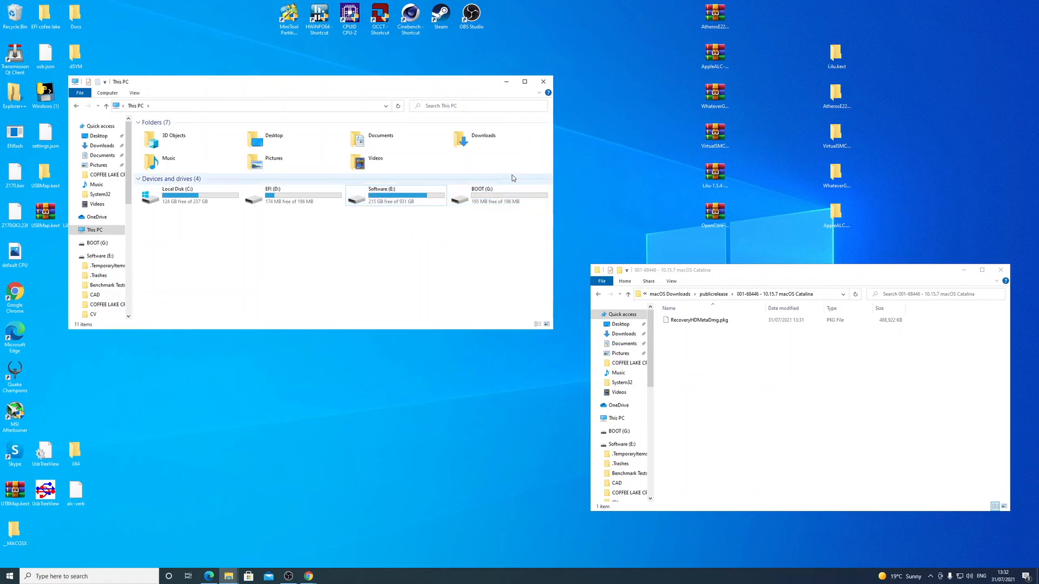
left_click(543, 82)
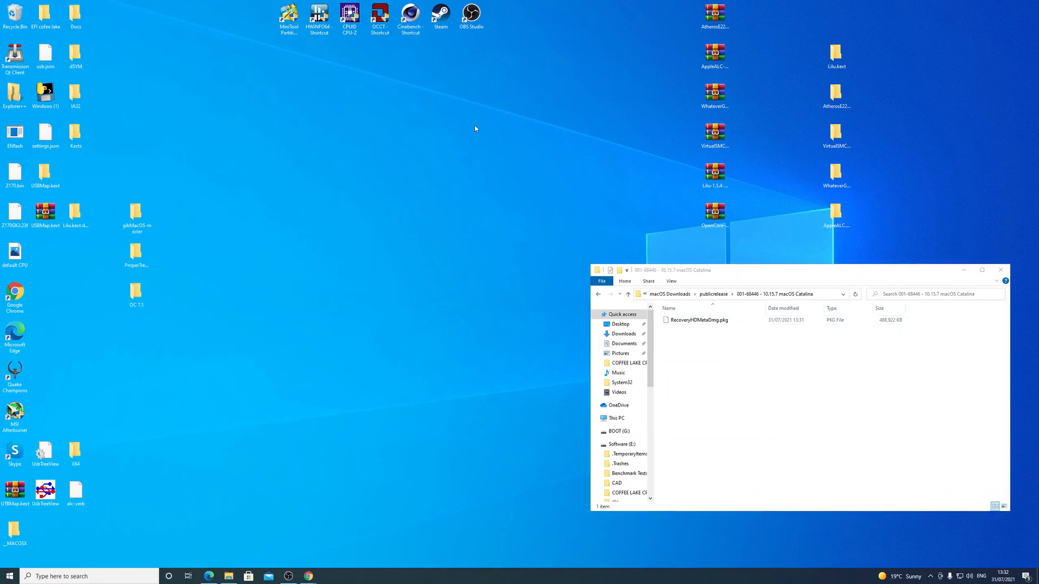
left_click_drag(733, 275, 684, 267)
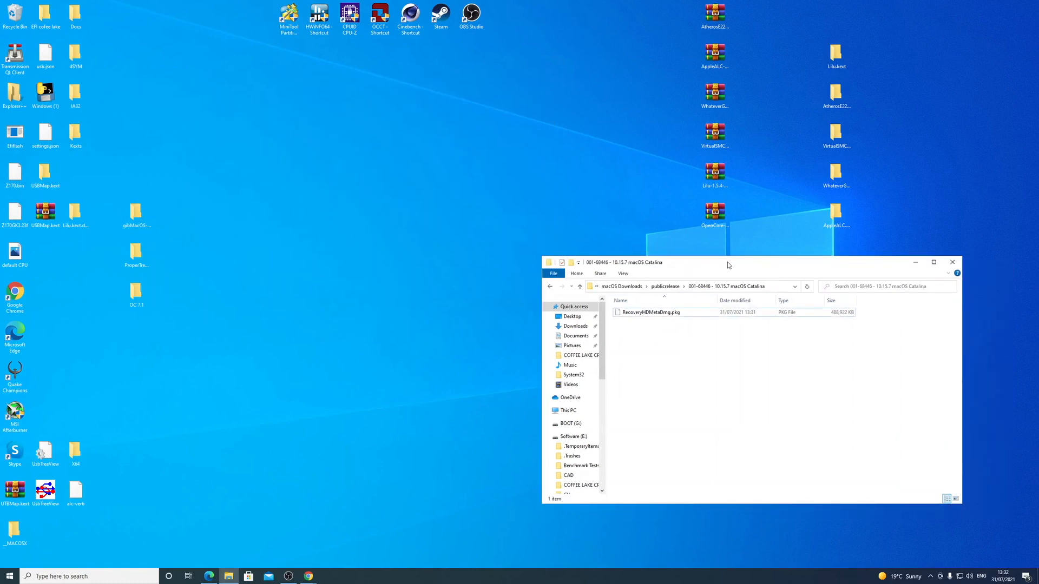
left_click(549, 286)
left_click_drag(665, 270, 650, 264)
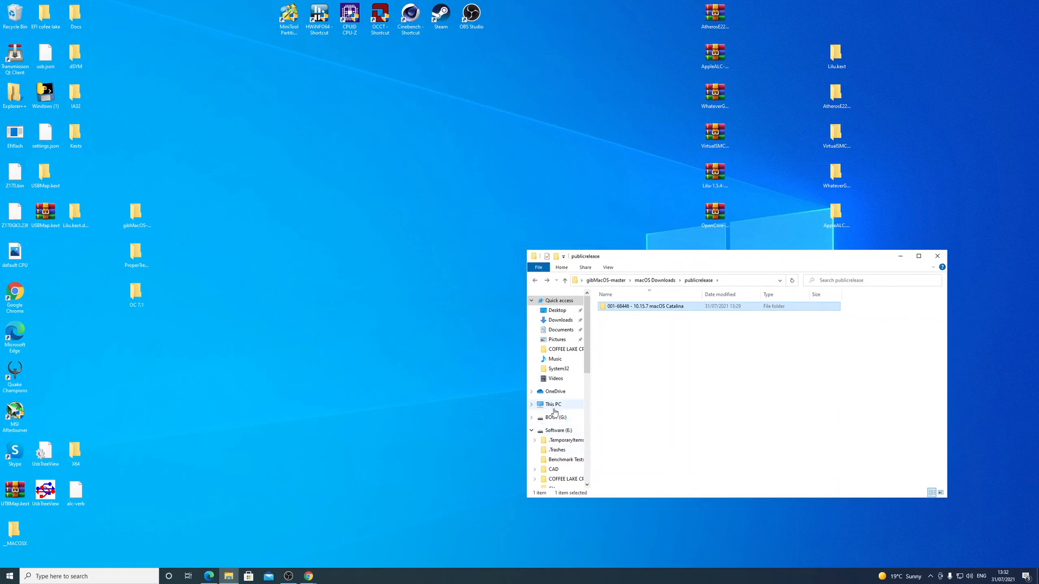
left_click(553, 404)
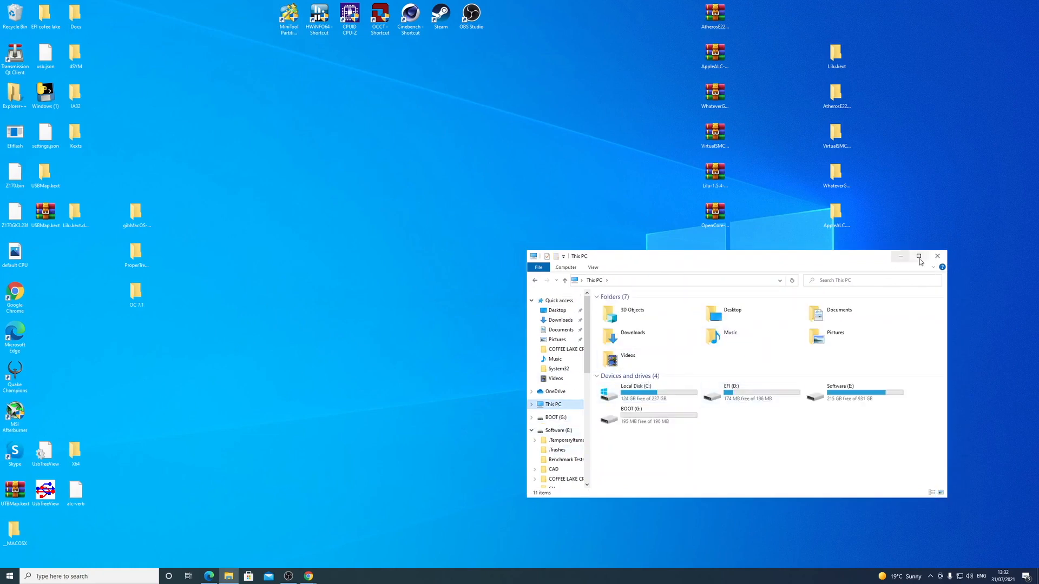
left_click(900, 257)
Step: Run the MakeInstall Windows batch file from the gibMacOS-master folder
double_click(134, 221)
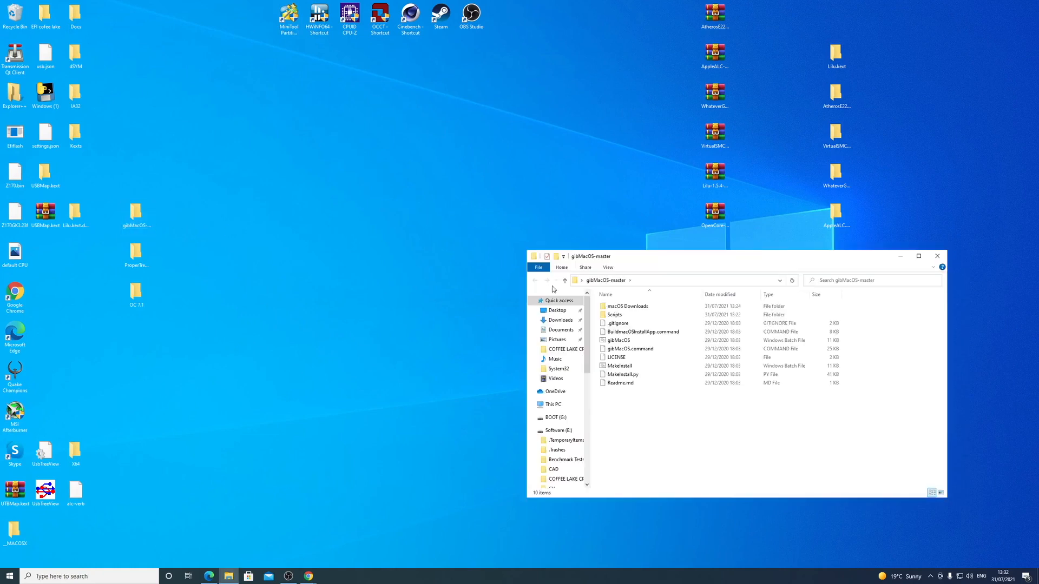
left_click(638, 366)
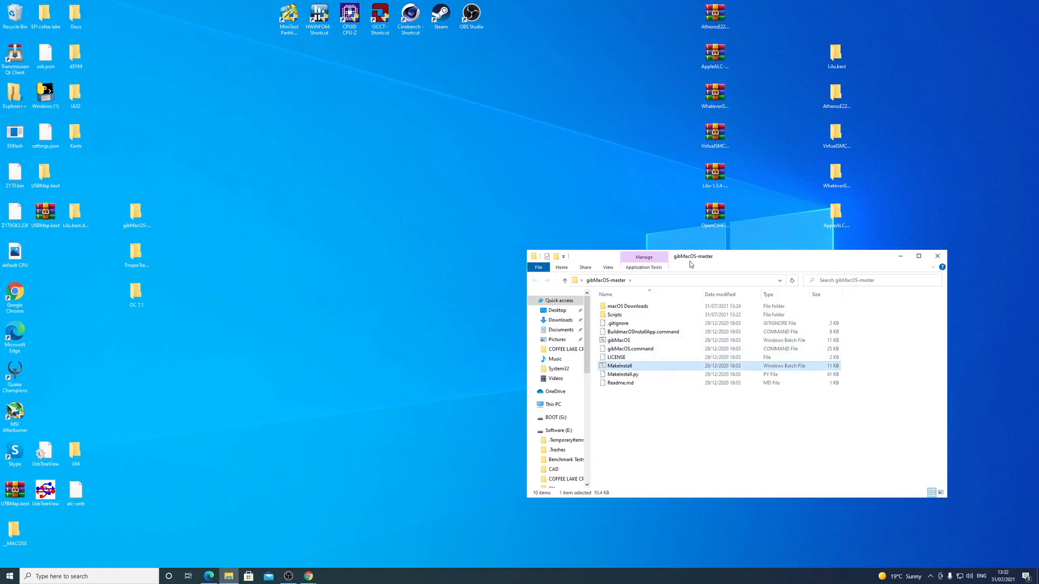
left_click_drag(684, 258, 651, 260)
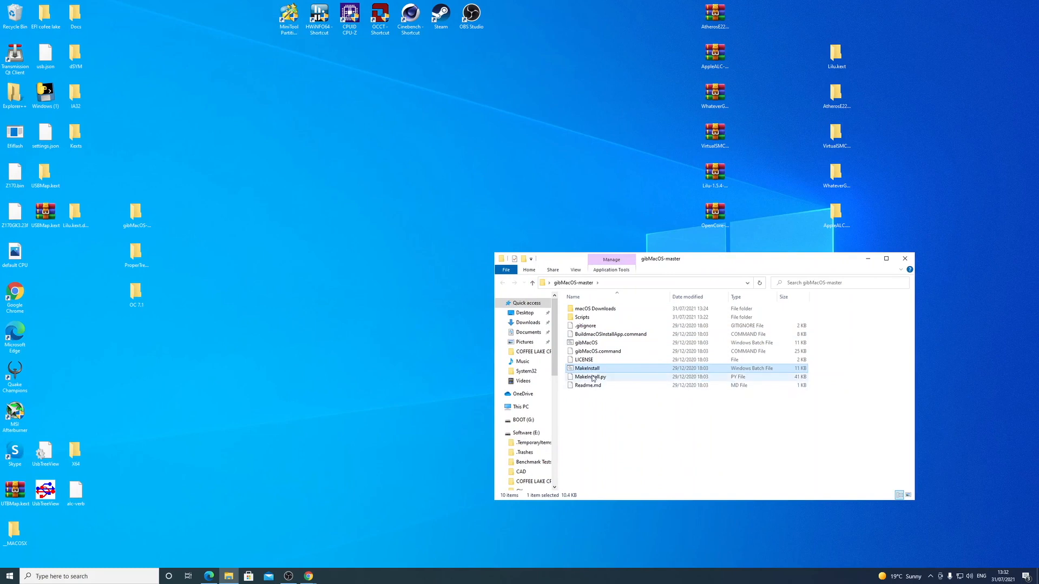
double_click(592, 369)
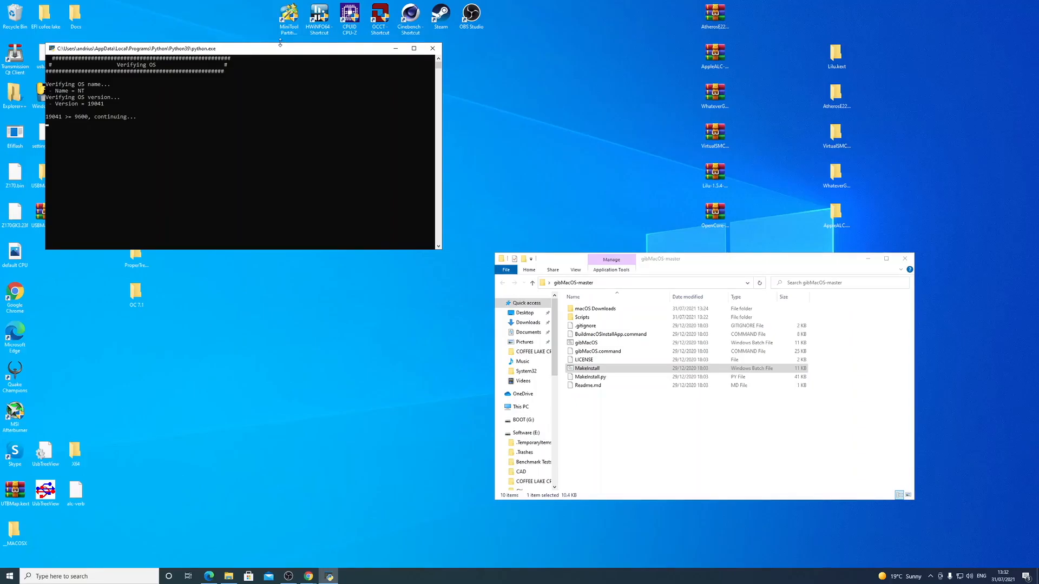
Step: Choose disk 3, the TOSHIBA USB flash drive, with the OpenCore option as 3o and confirm erasing it
left_click_drag(277, 48, 429, 54)
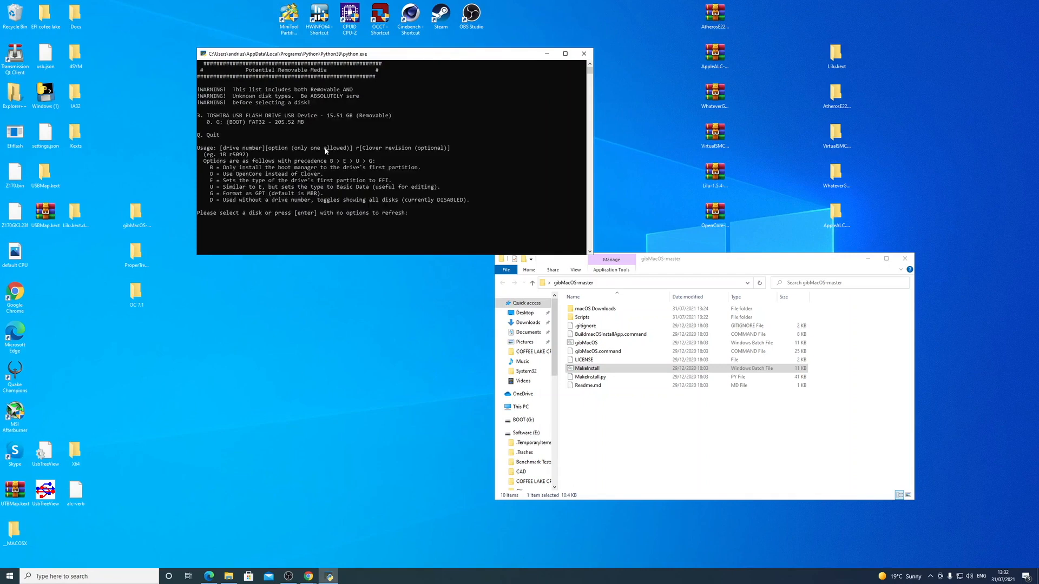
left_click(274, 117)
left_click_drag(404, 57, 389, 67)
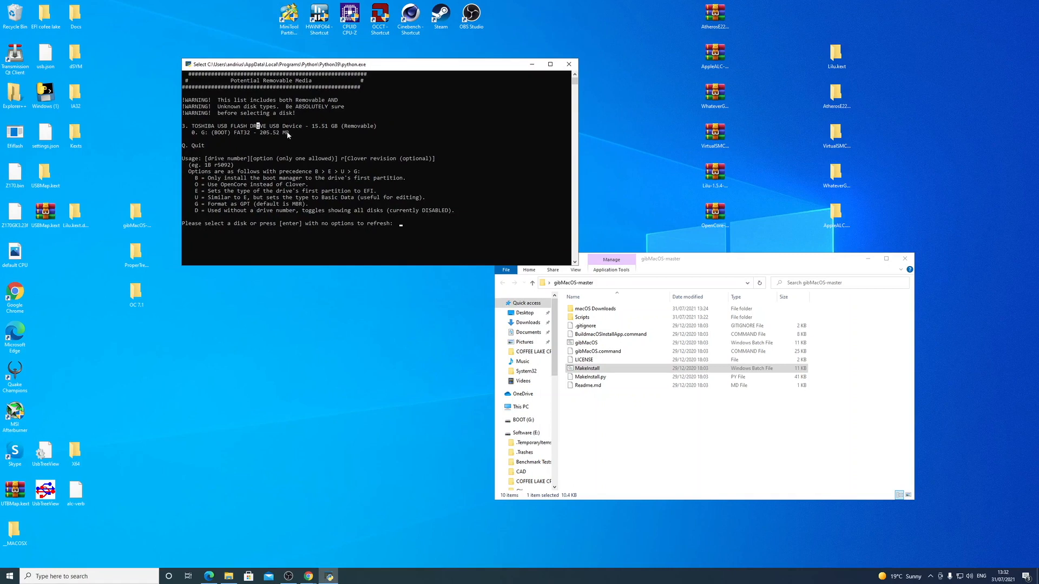
left_click(187, 128)
type("3o")
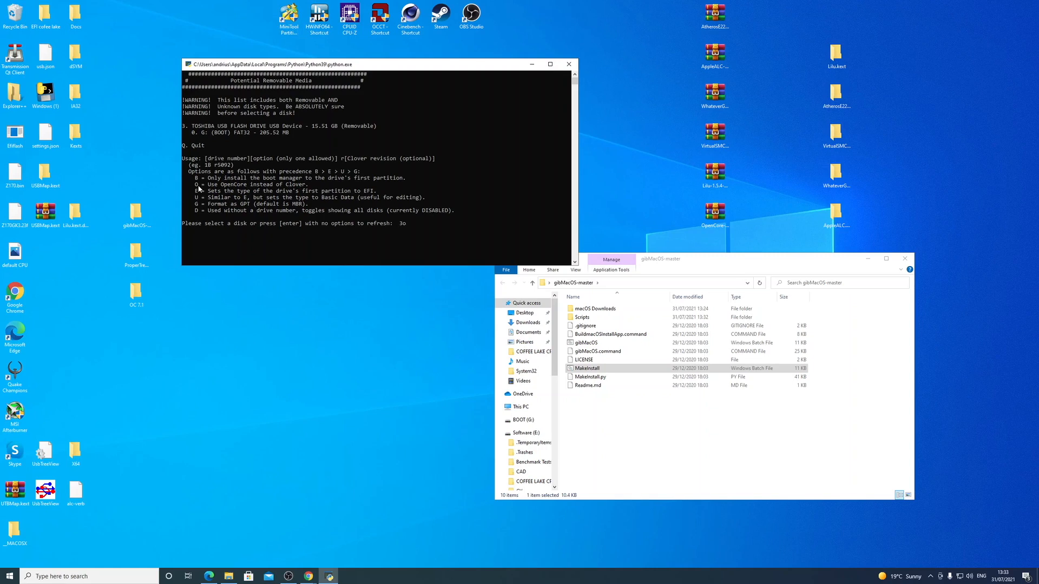
key("Return")
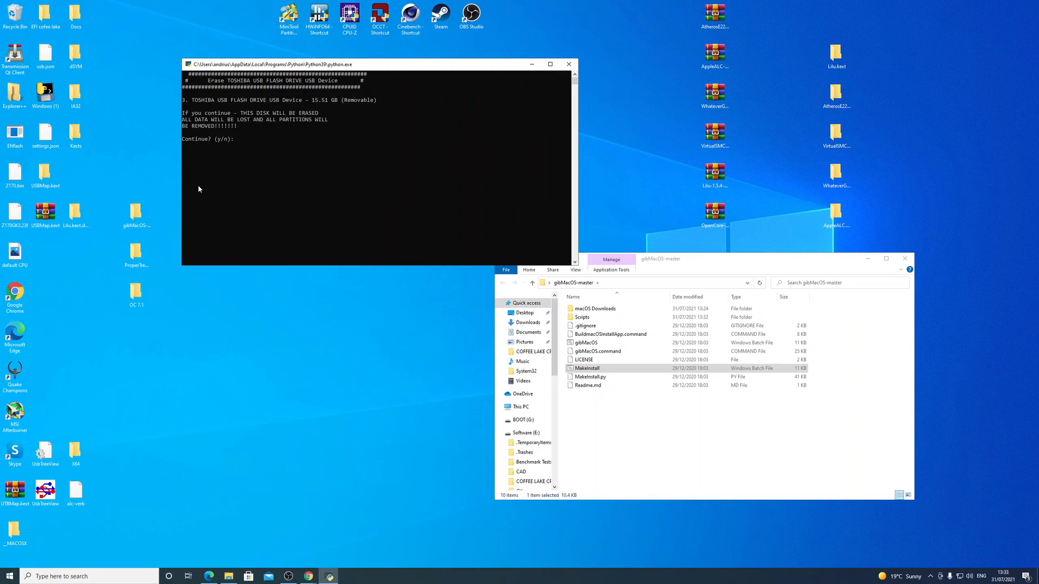
key("Return")
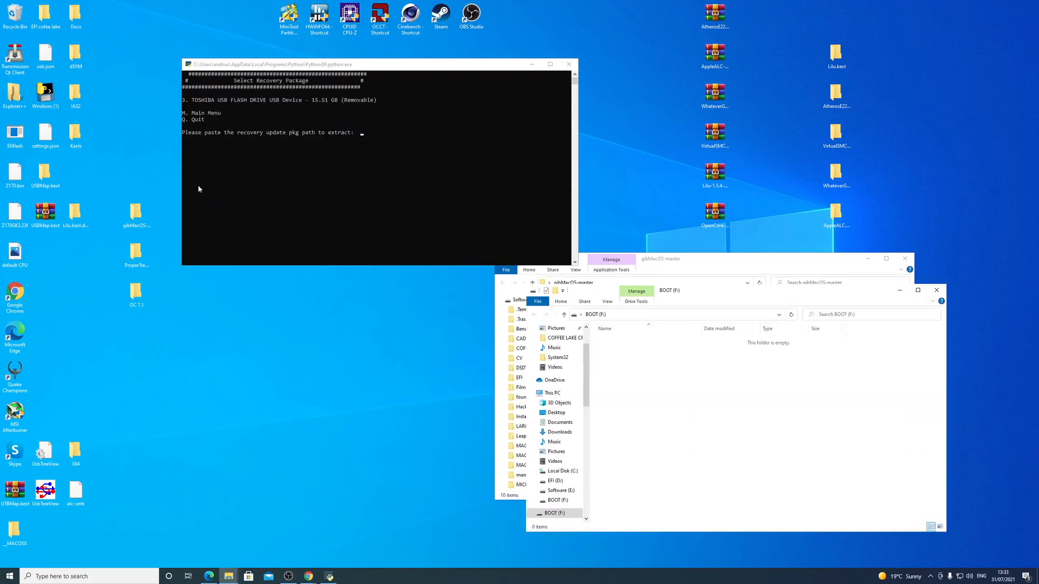
Step: Open the 001-68446 - 10.15.7 macOS Catalina folder under macOS Downloads\publicrelease in gibMacOS-master and select RecoveryHDMetaDmg.pkg
left_click_drag(418, 64, 385, 52)
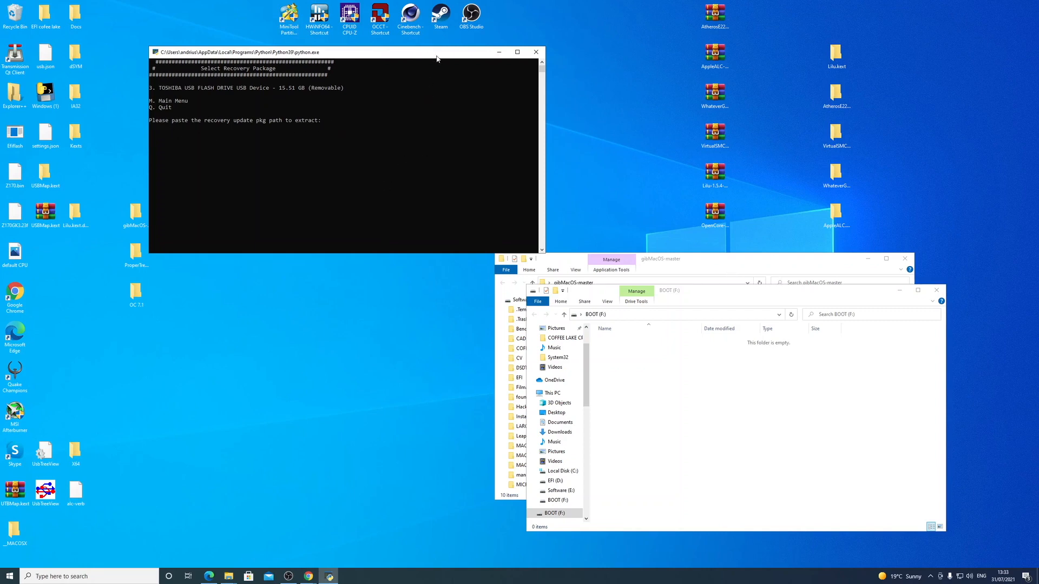
left_click(693, 260)
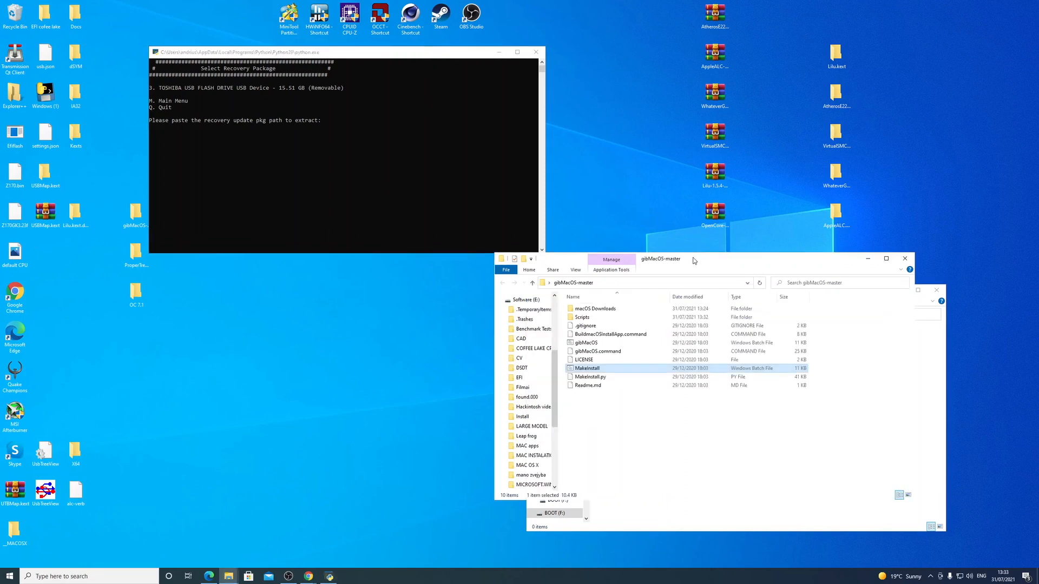
left_click_drag(694, 260, 721, 263)
double_click(628, 313)
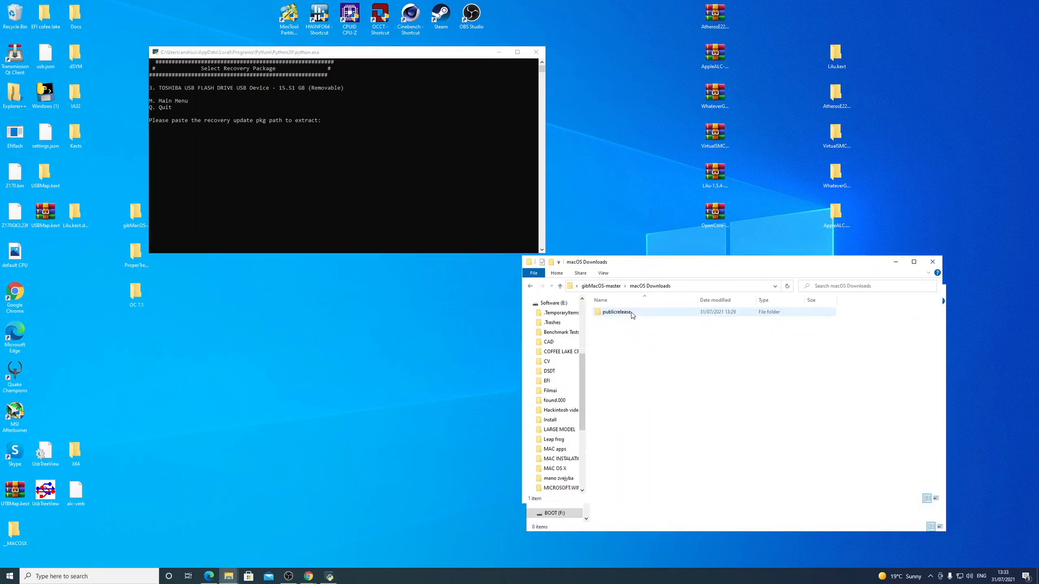
double_click(630, 313)
double_click(638, 312)
left_click(657, 313)
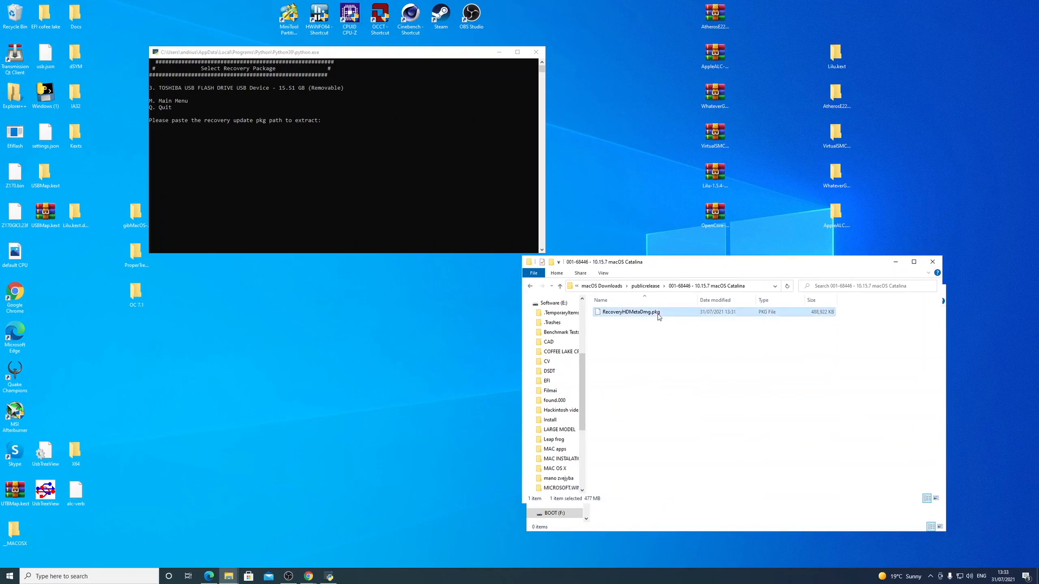
left_click_drag(677, 265, 700, 268)
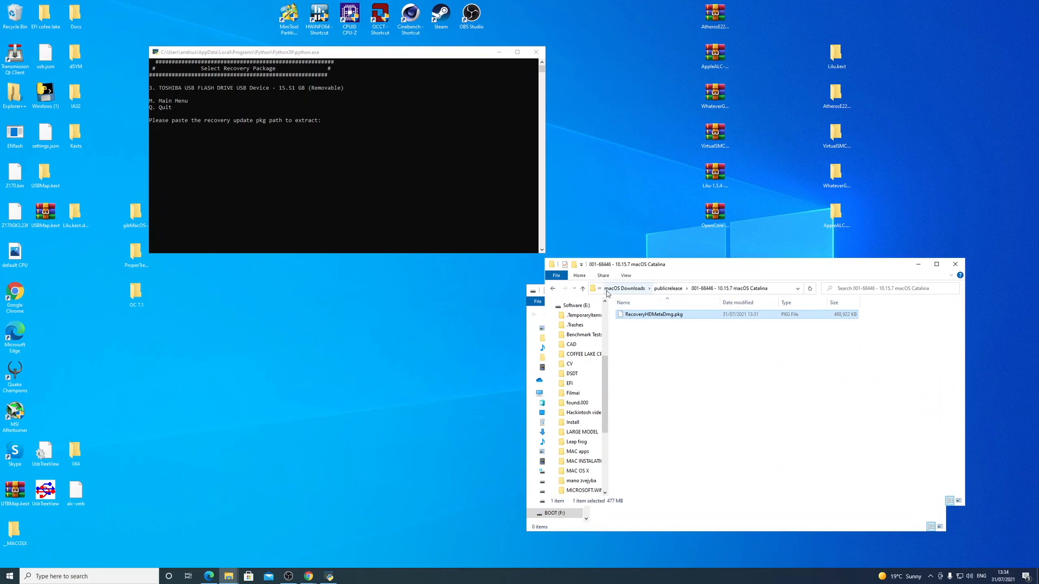
left_click_drag(688, 267, 690, 267)
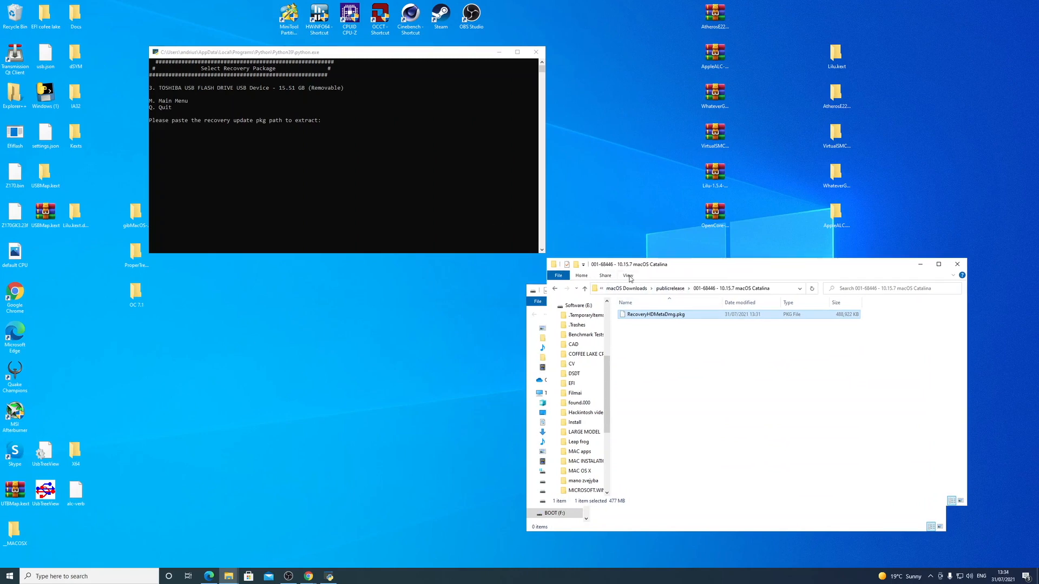
left_click(628, 275)
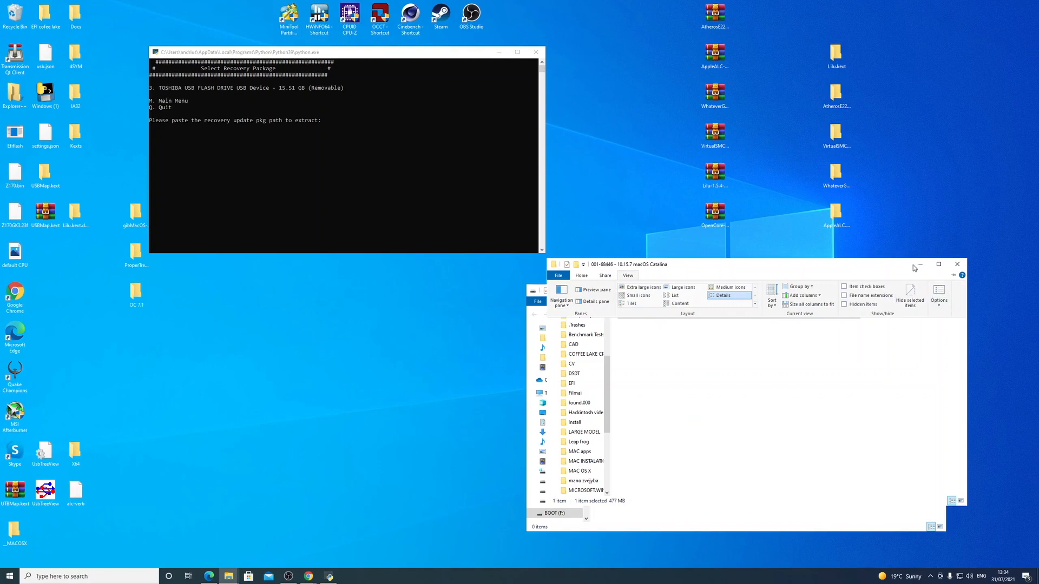
left_click_drag(906, 268, 883, 272)
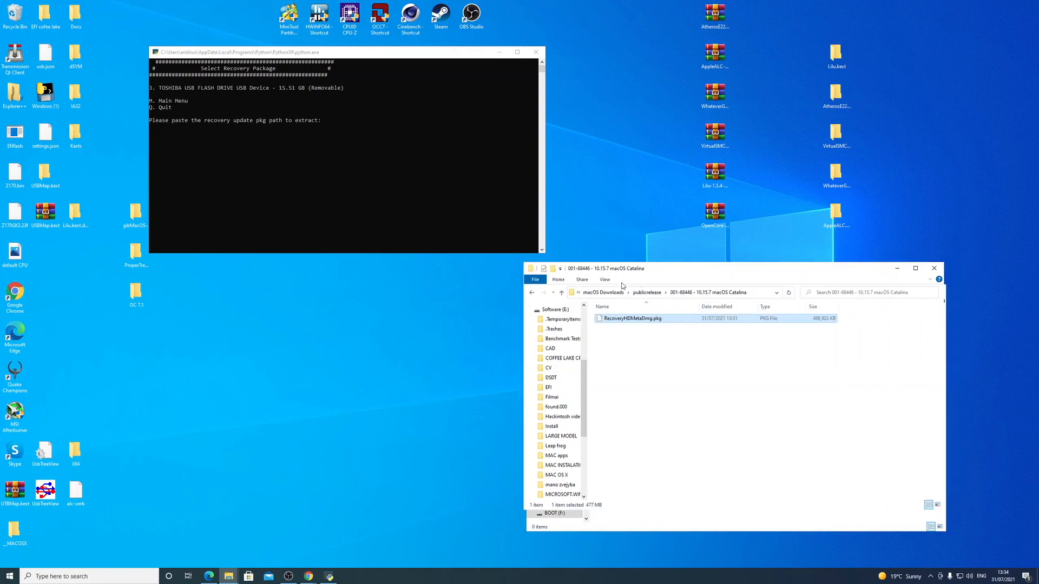
left_click(605, 279)
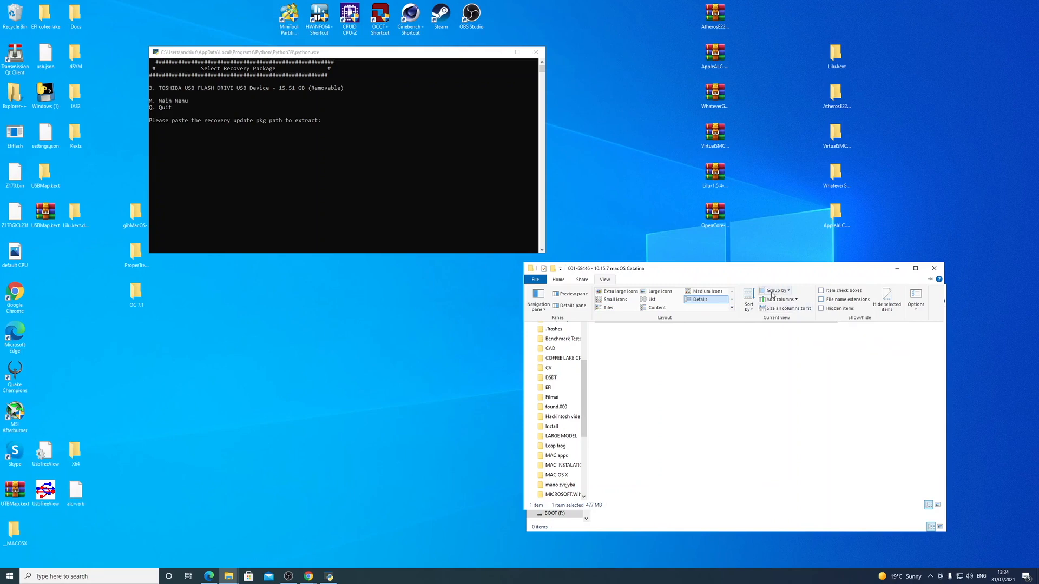
left_click(586, 280)
left_click(561, 280)
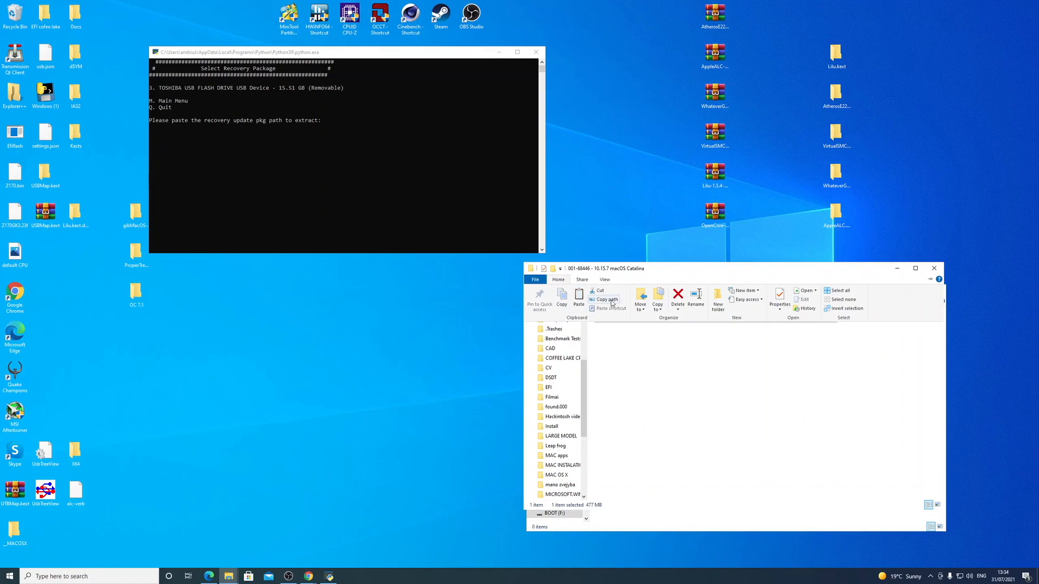
left_click(775, 401)
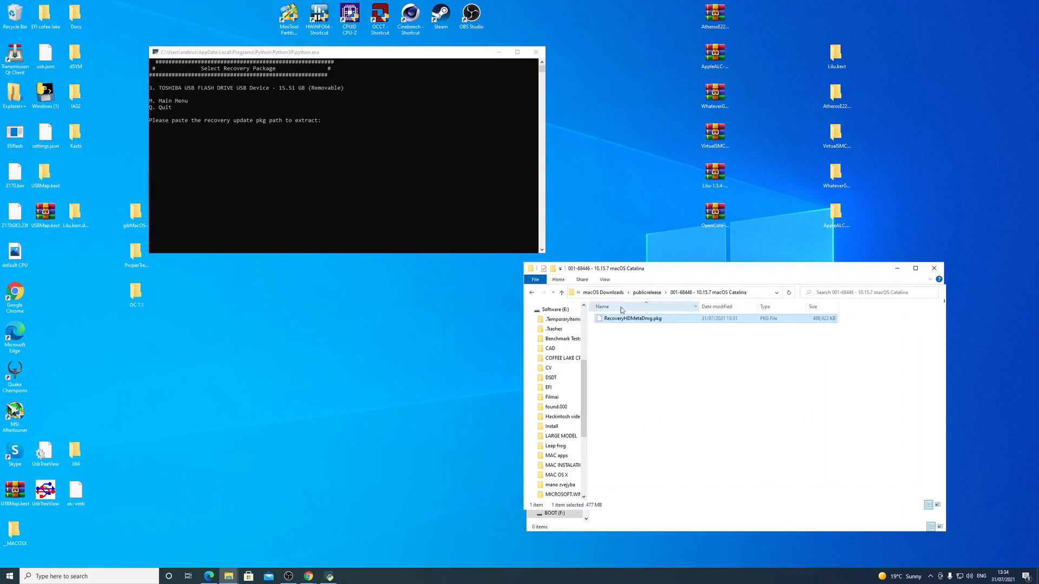
Step: Copy the full path of RecoveryHDMetaDmg.pkg and submit it at MakeInstall's recovery package prompt
left_click(556, 280)
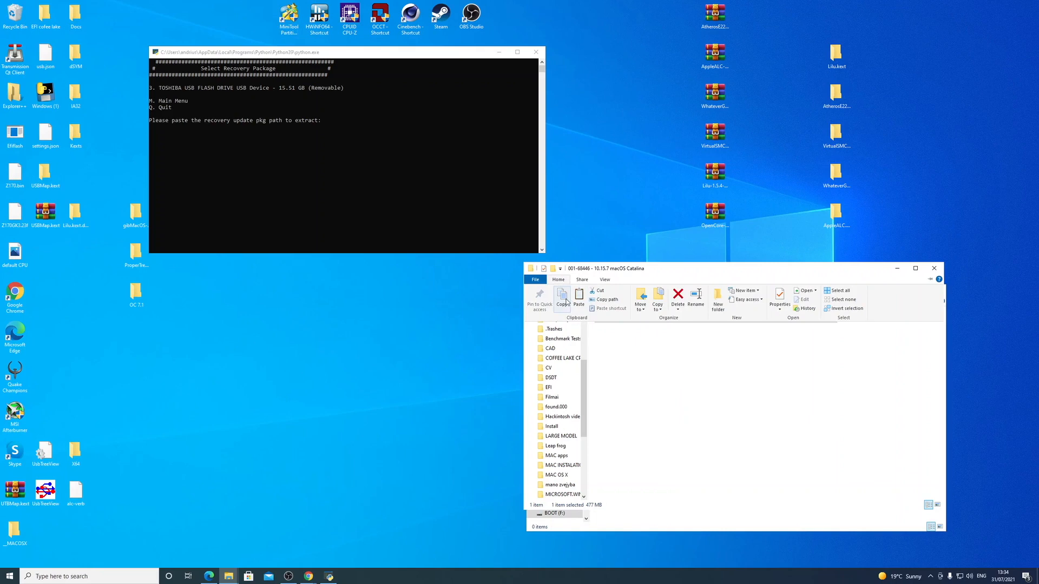
left_click(604, 300)
left_click(330, 122)
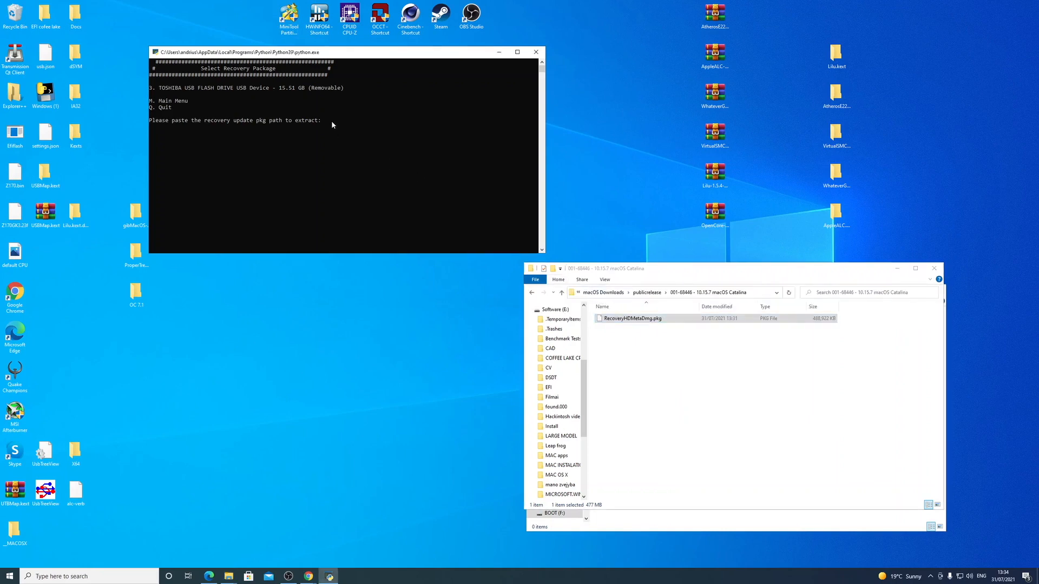
right_click(335, 123)
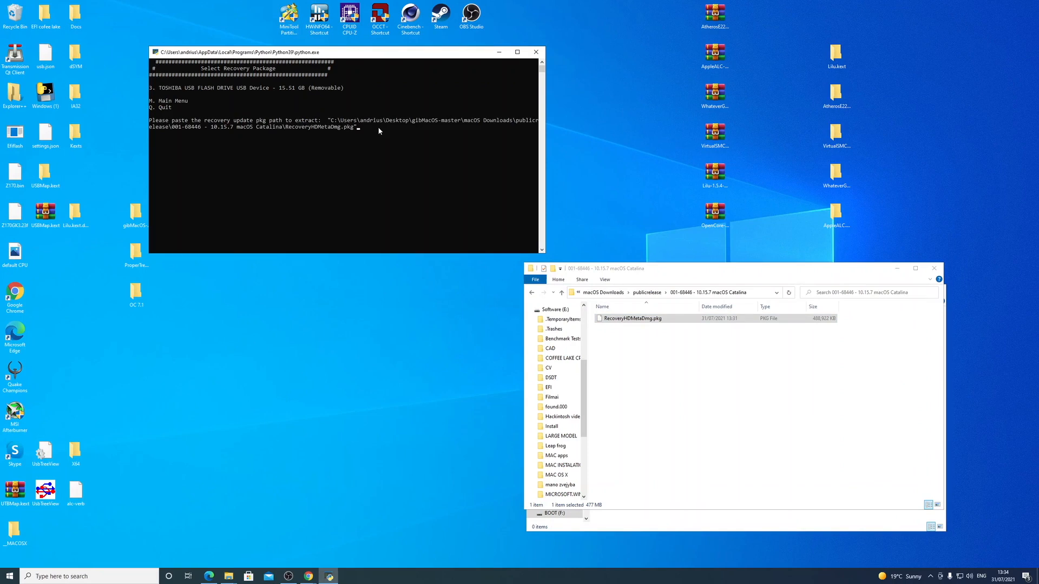
key("Return")
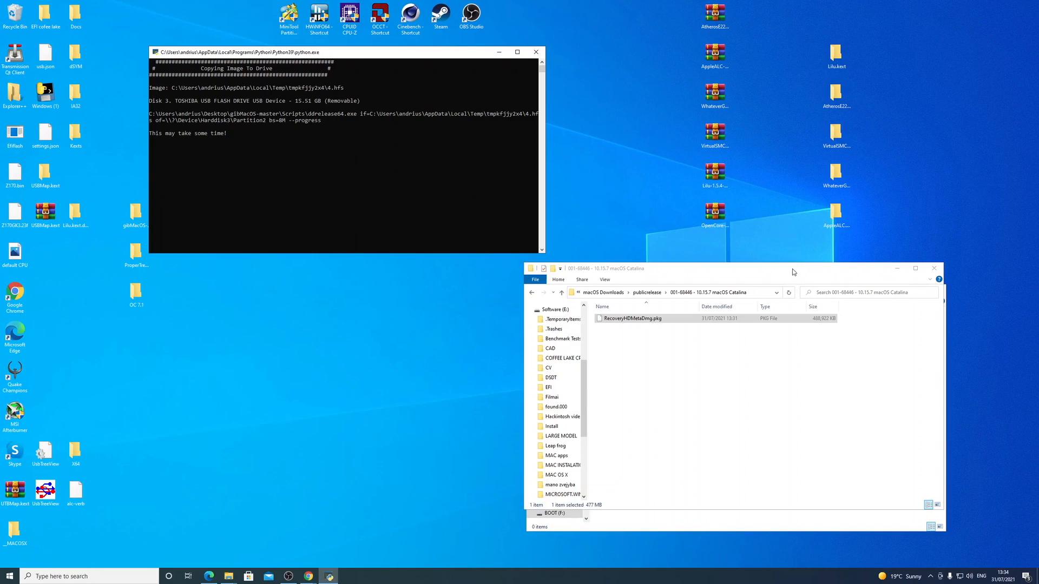
Step: Minimize the BOOT (F:) window and arrange the macOS Catalina folder window directly below the MakeInstall console at matching width
left_click_drag(794, 272, 487, 226)
left_click(677, 290)
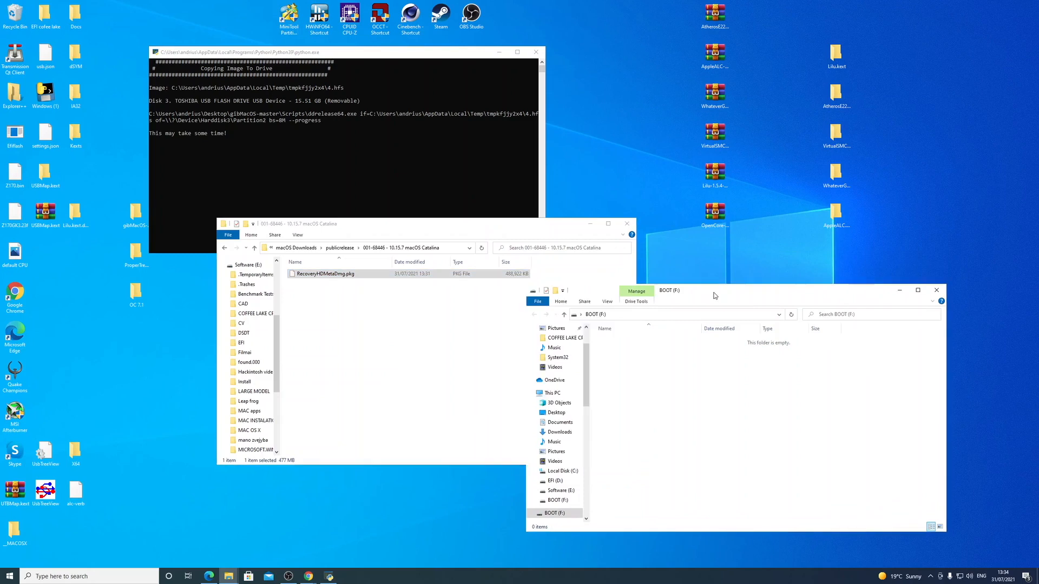
left_click(900, 291)
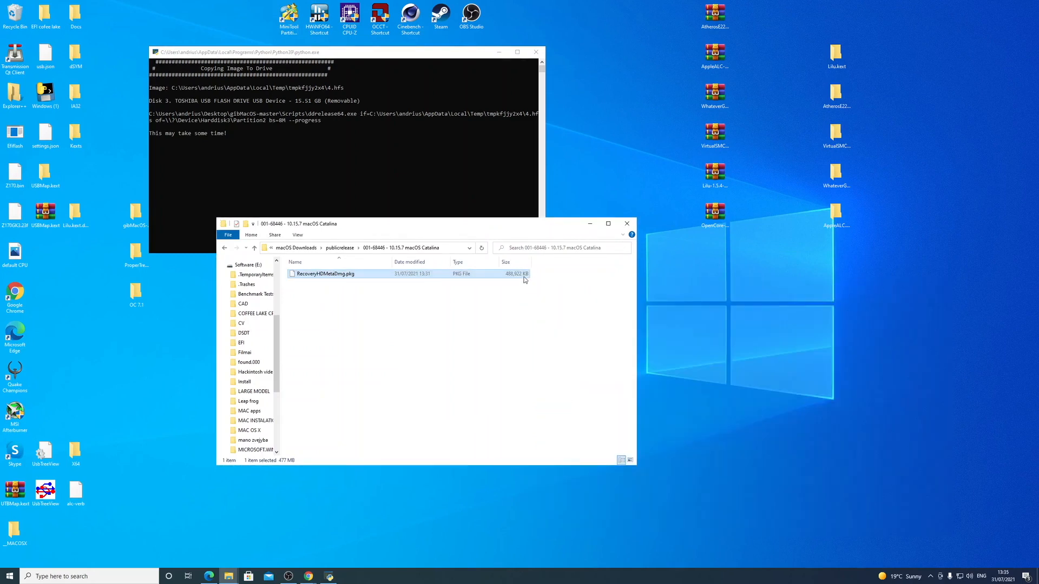
left_click_drag(517, 219, 401, 270)
left_click_drag(570, 471, 542, 504)
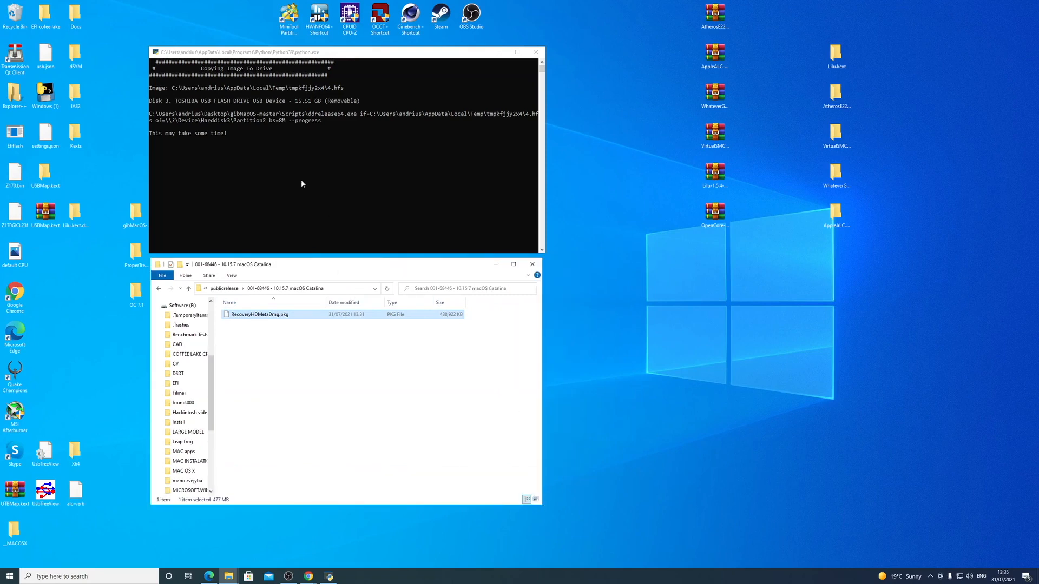
left_click_drag(310, 54, 313, 54)
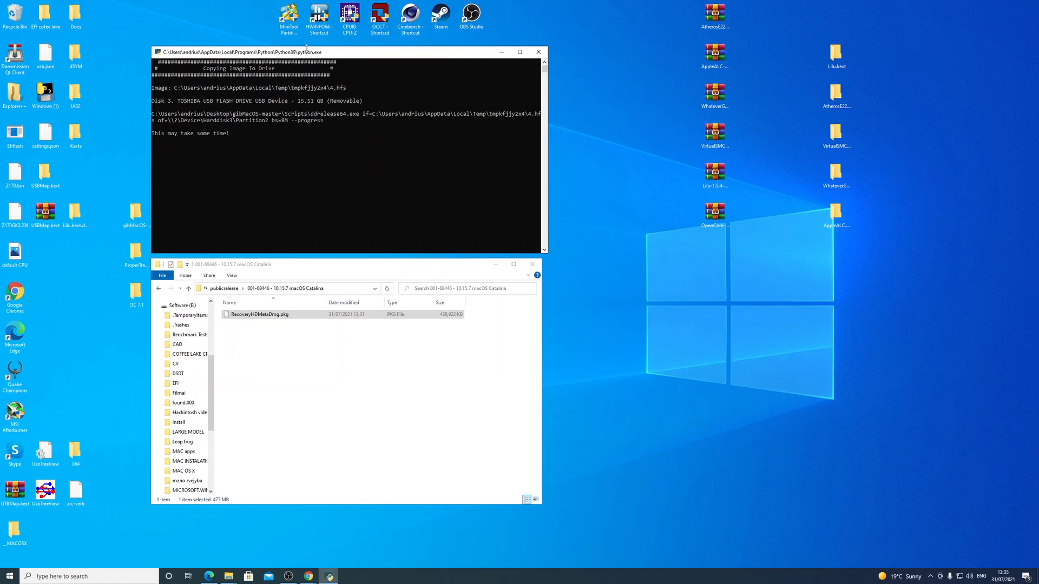
left_click_drag(548, 185, 542, 184)
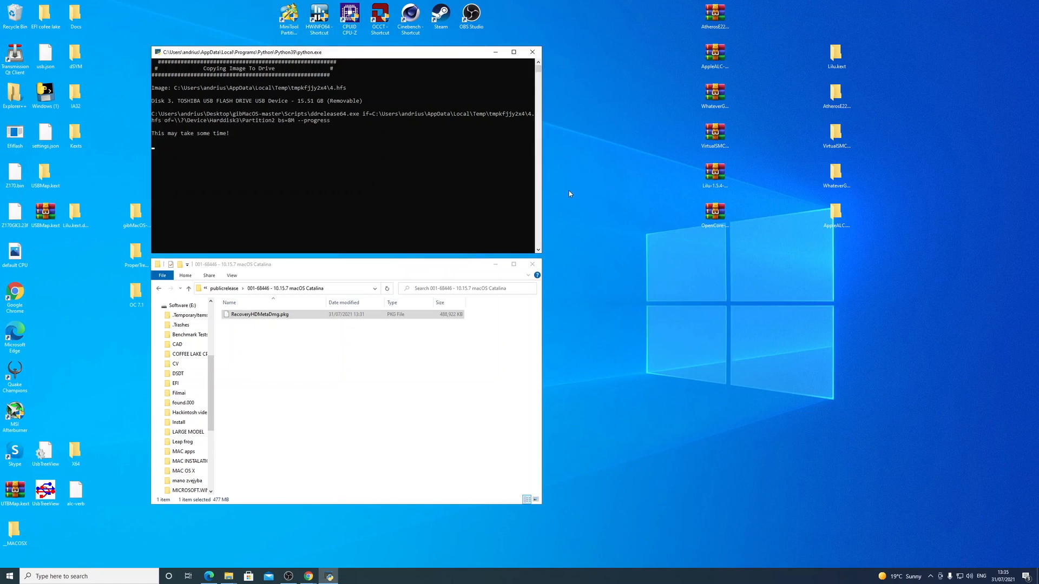
Step: Open the OC 7.1 folder from the desktop and minimize the gibMacOS download folder window
left_click(766, 322)
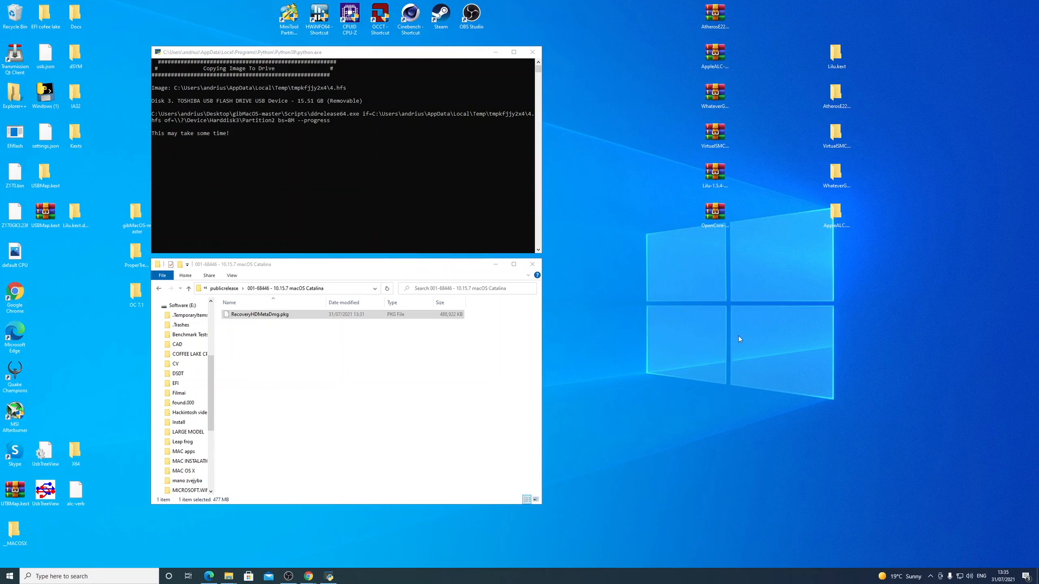
right_click(730, 314)
key("Escape")
double_click(135, 293)
left_click_drag(266, 265, 597, 301)
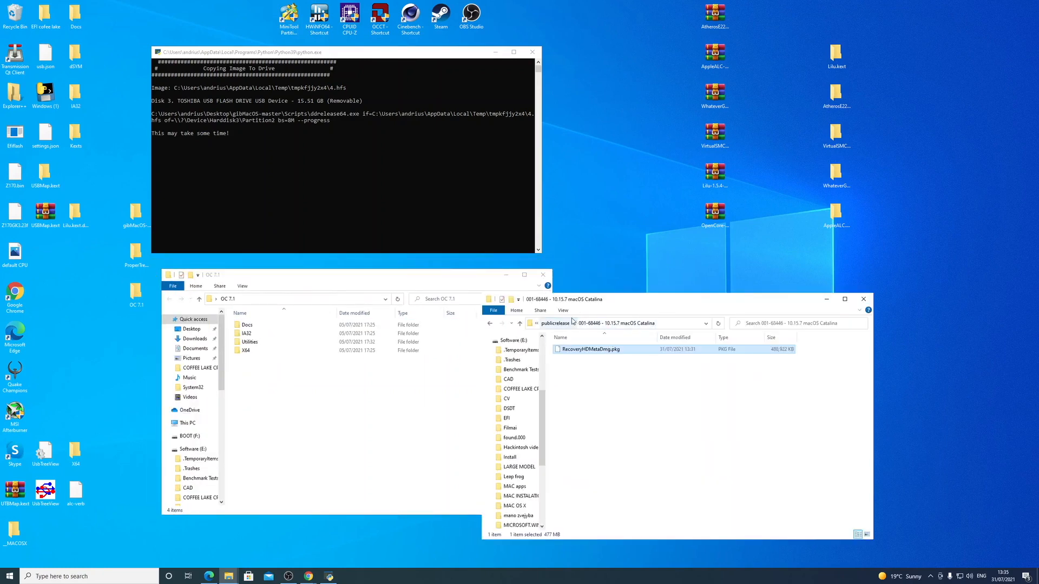
scroll(516, 435, "up", 1)
scroll(516, 435, "up", 2)
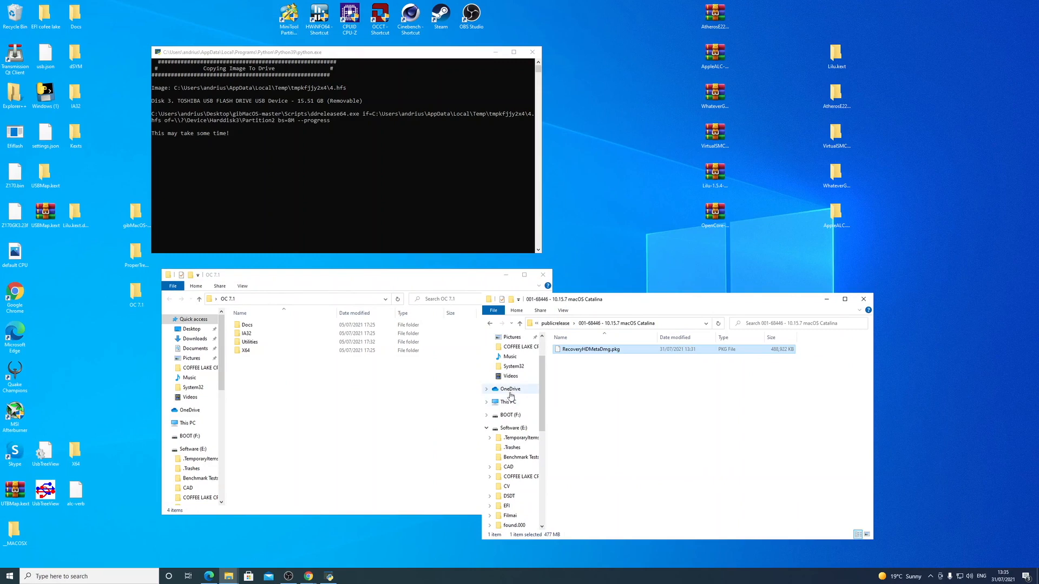
left_click(577, 378)
left_click(557, 324)
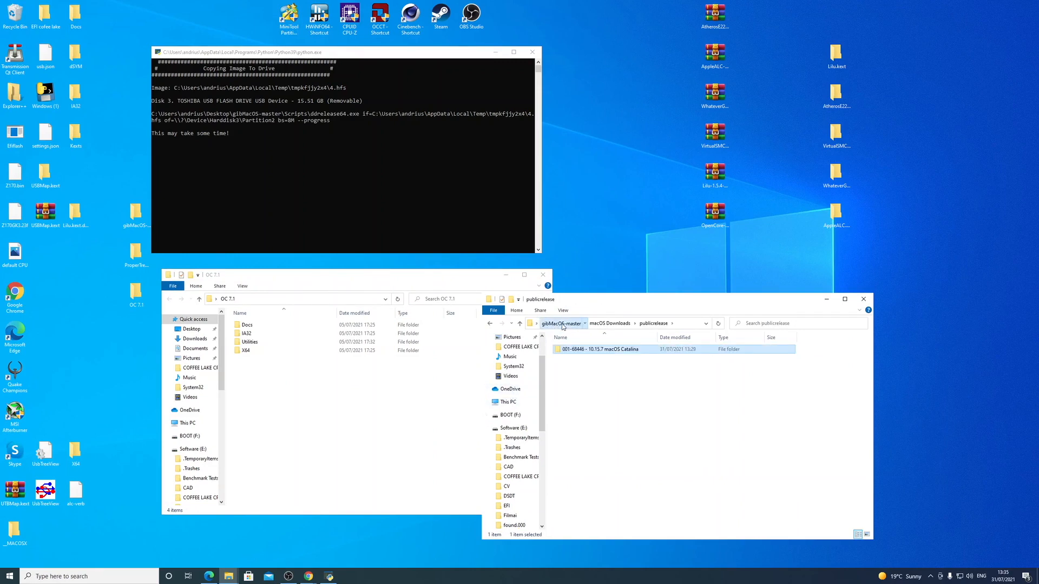
left_click(552, 324)
left_click(825, 298)
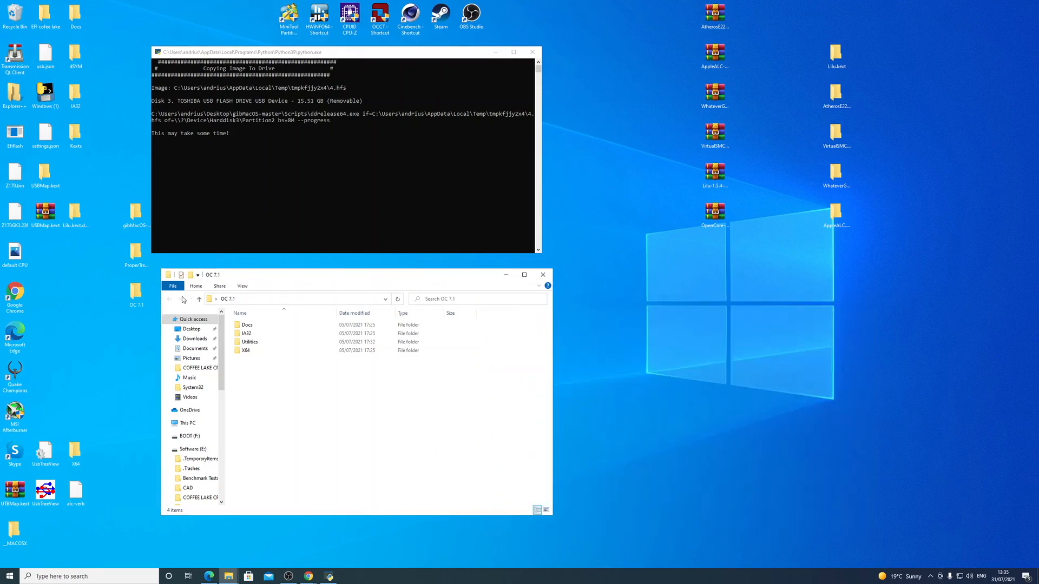
Step: Move the EFI folder from OC 7.1\X64 to the desktop and open its OC subfolder
double_click(249, 350)
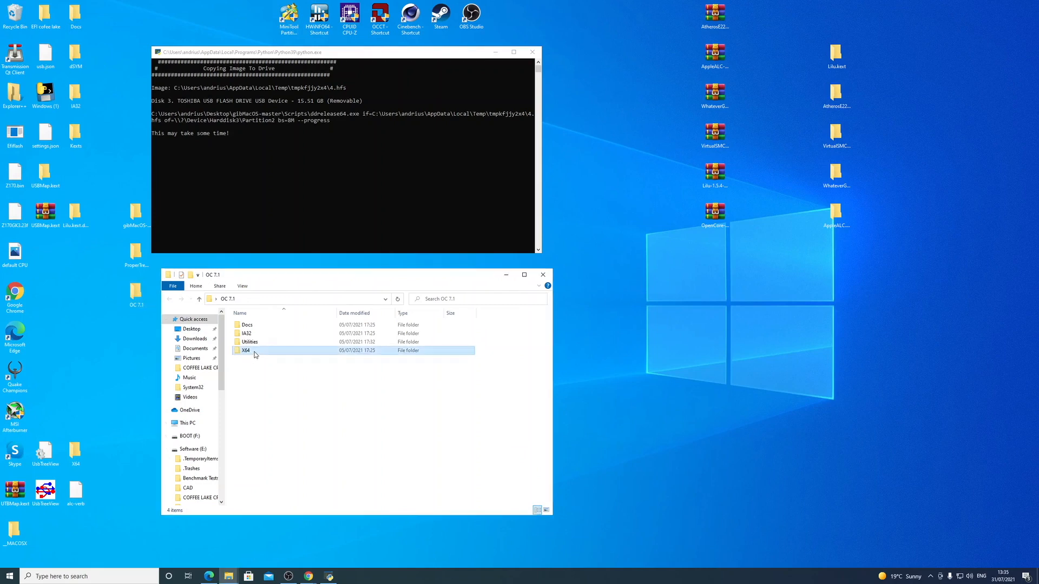
left_click(248, 325)
left_click_drag(249, 325, 749, 338)
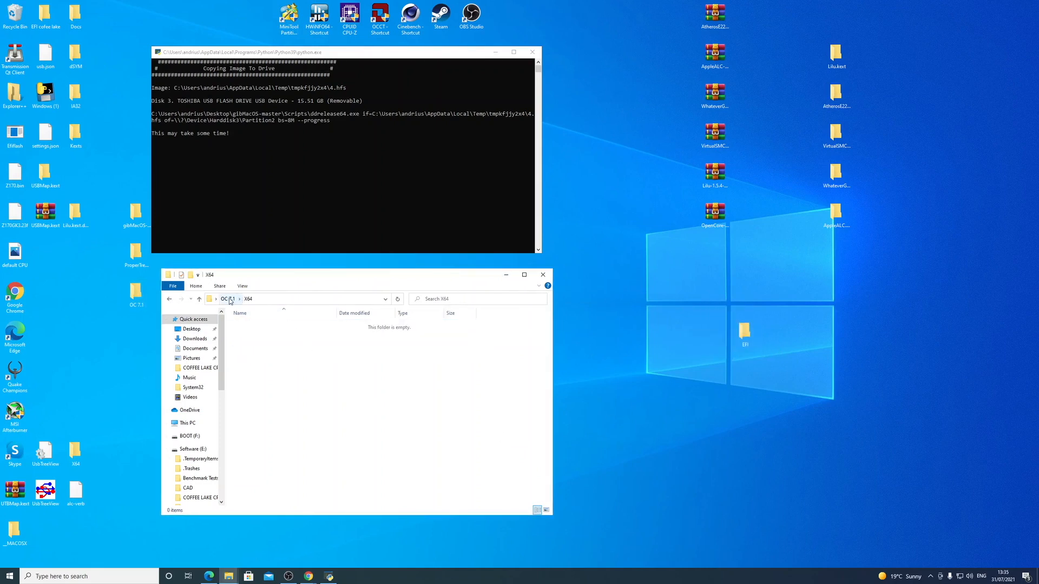
left_click(228, 299)
double_click(745, 337)
left_click_drag(622, 301, 712, 273)
double_click(688, 354)
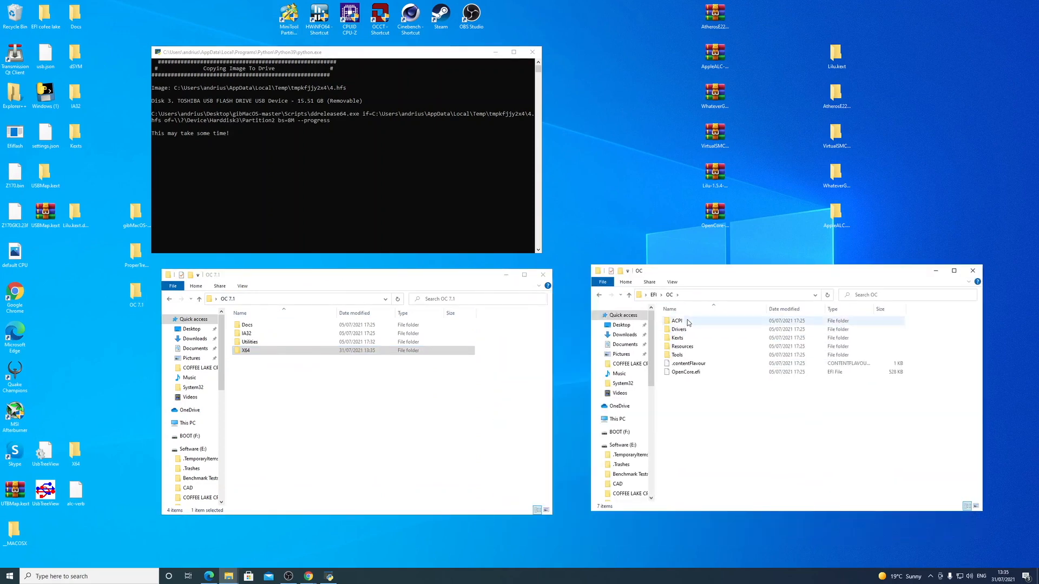
Step: Copy the Sample plist from OC 7.1\Docs into the EFI\OC folder
left_click(313, 406)
double_click(247, 324)
left_click(249, 359)
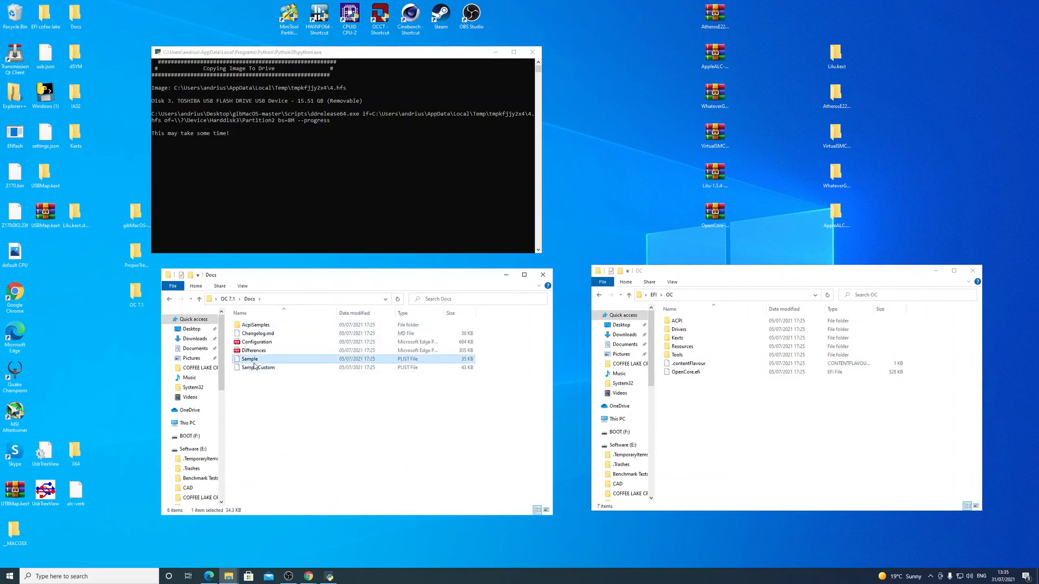
right_click(247, 362)
left_click(271, 319)
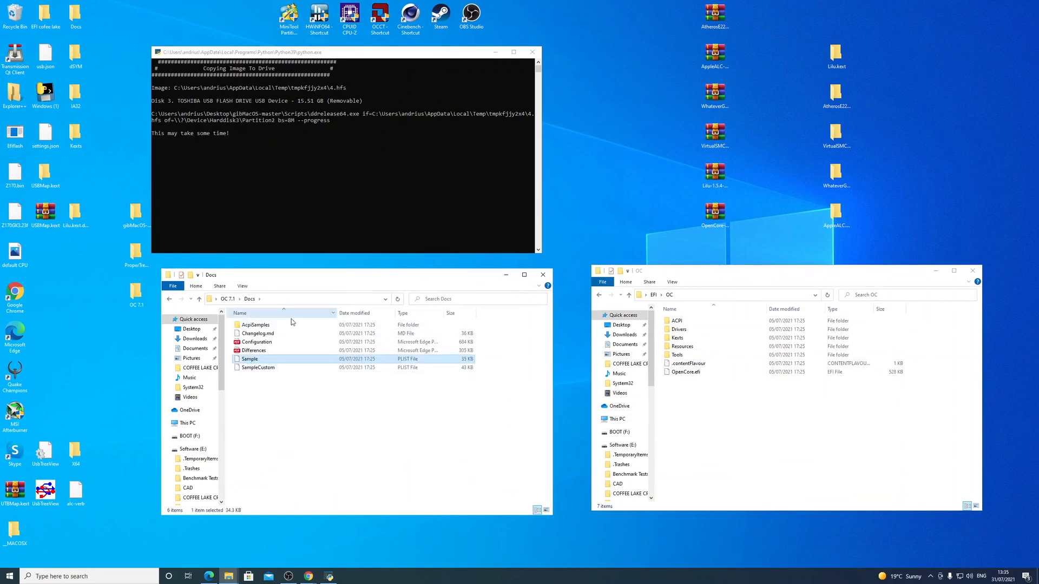
left_click(749, 425)
right_click(698, 404)
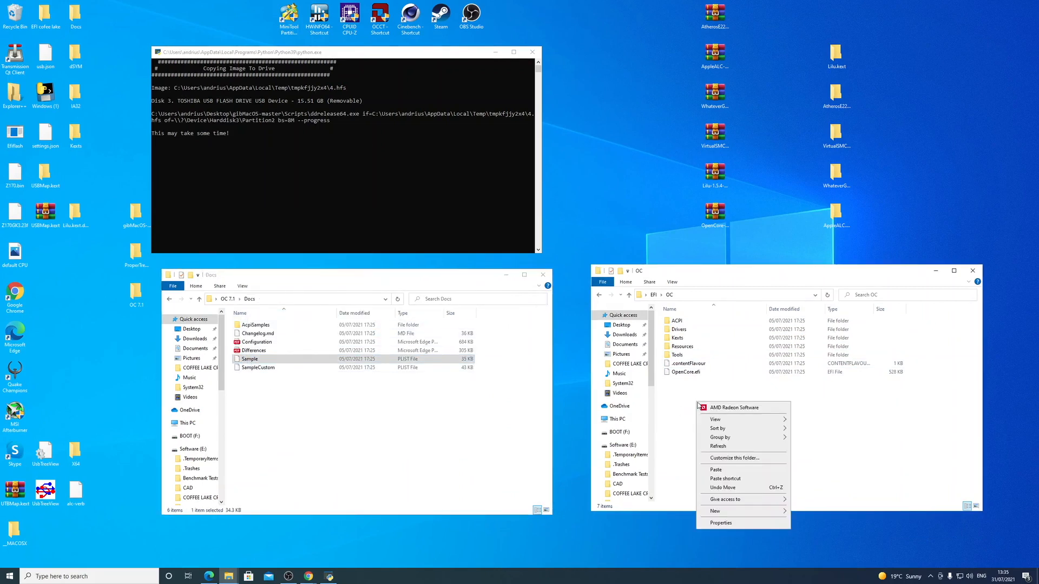
left_click(725, 470)
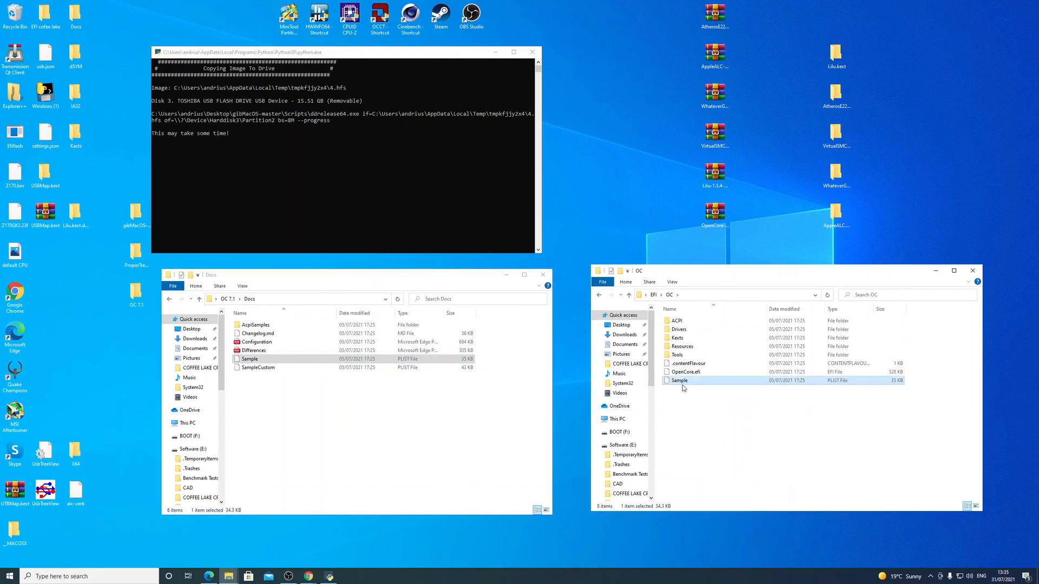
Step: Rename the copied Sample plist in EFI\OC to config
key("F2")
type("config.")
key("Return")
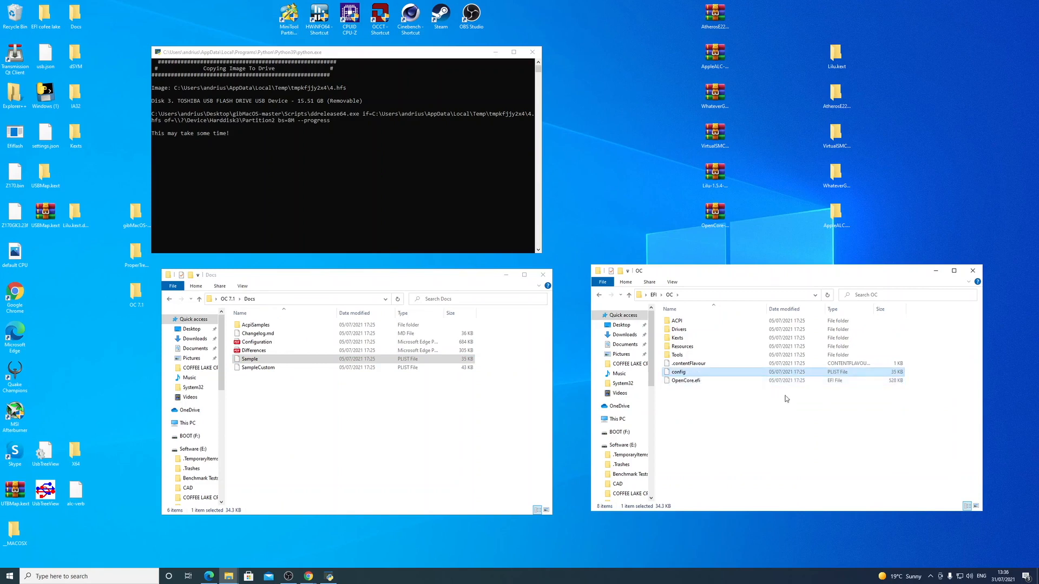
left_click(723, 394)
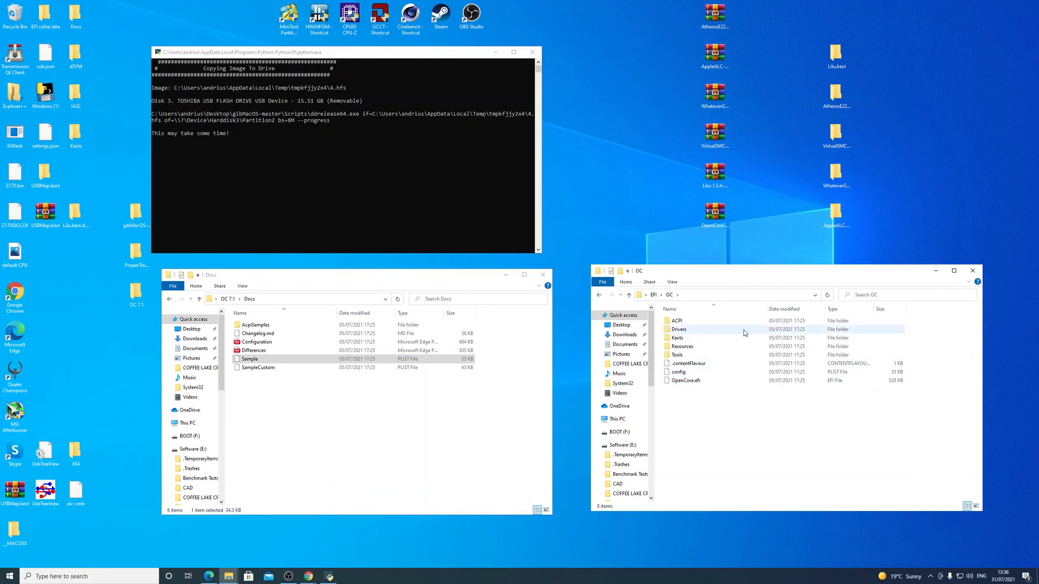
Step: Turn on file name extensions in File Explorer and select config.plist in the EFI\OC folder
left_click(671, 283)
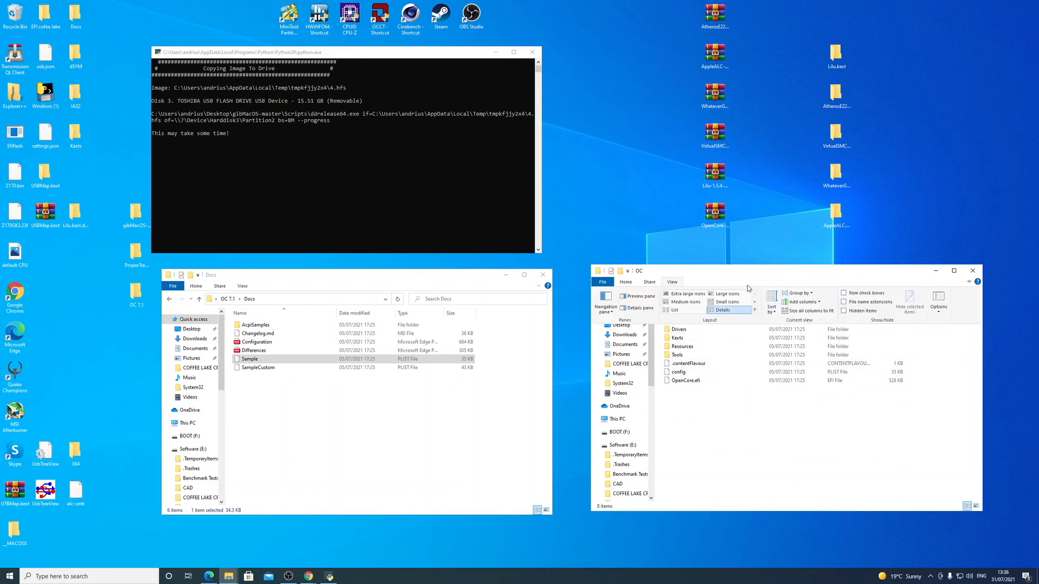
left_click(859, 303)
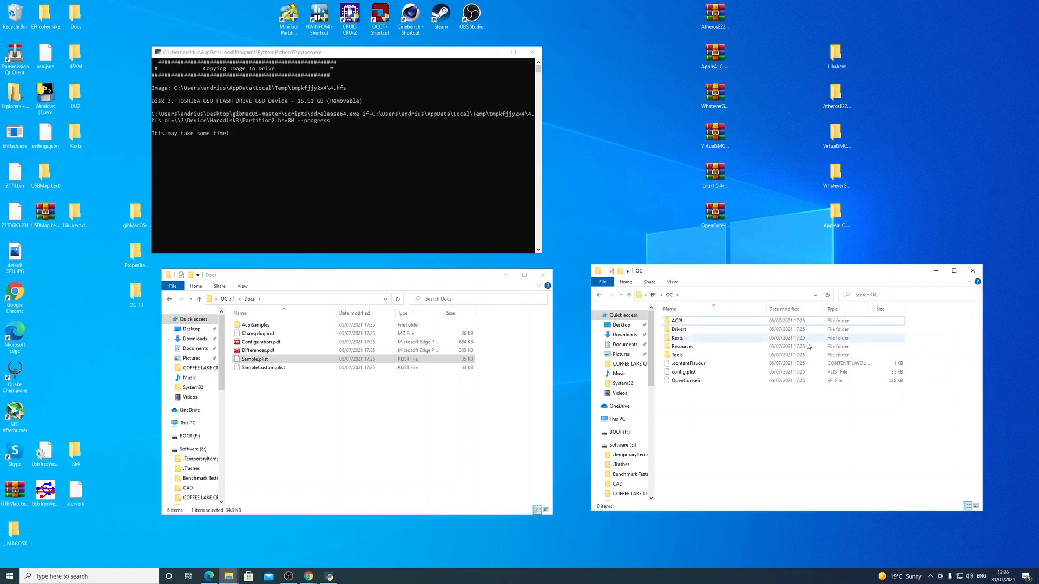
left_click(683, 372)
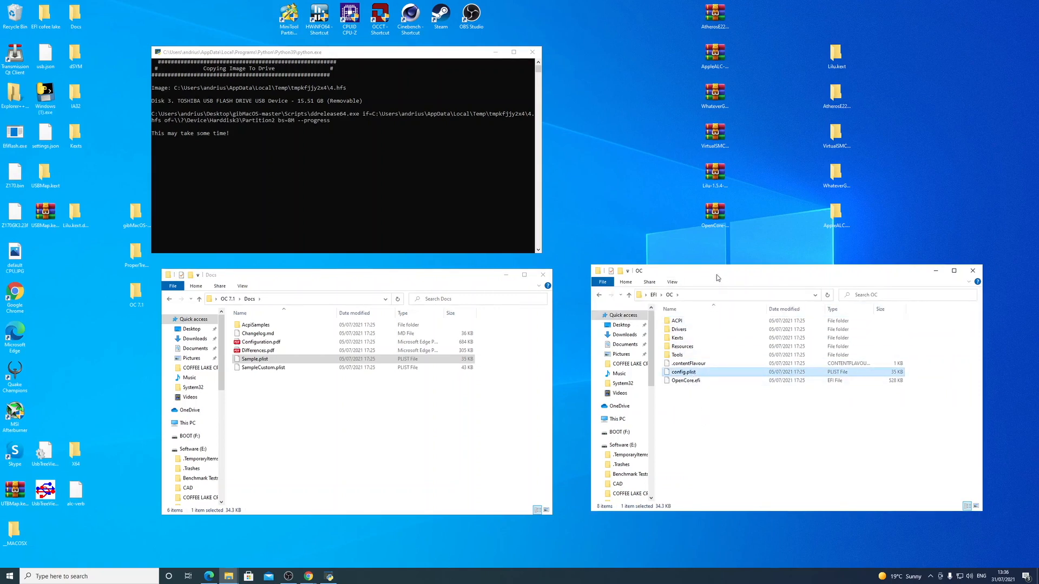
left_click_drag(719, 281, 697, 280)
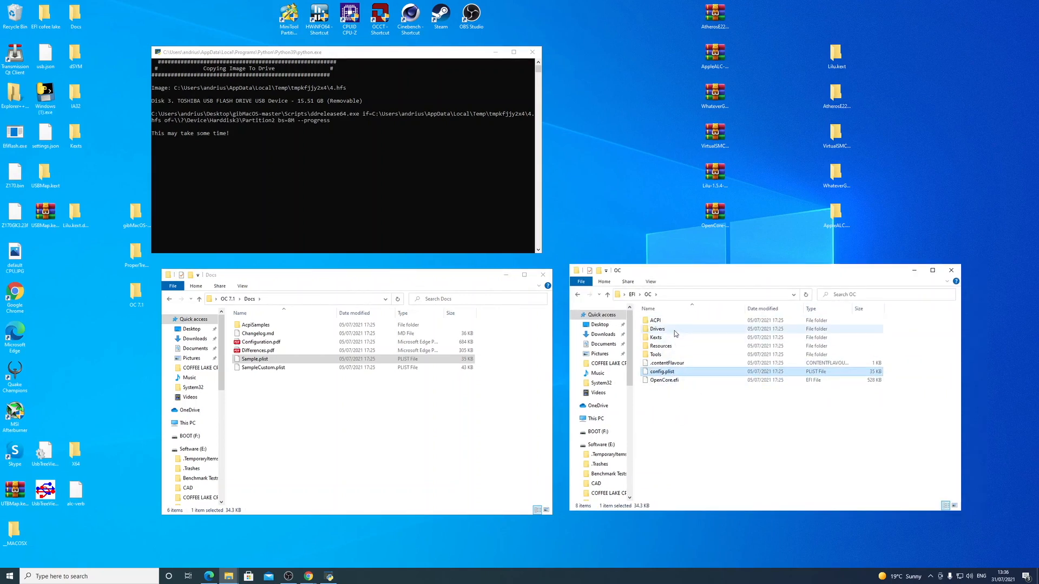
Step: Open the ACPI subfolder of EFI\OC
left_click_drag(667, 271, 674, 262)
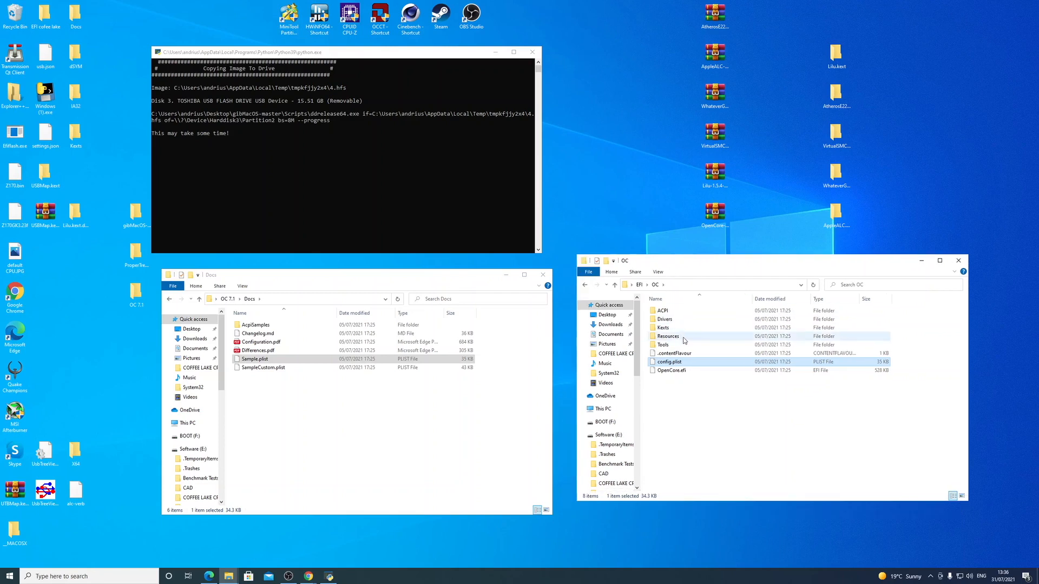
double_click(682, 309)
left_click_drag(697, 265, 694, 262)
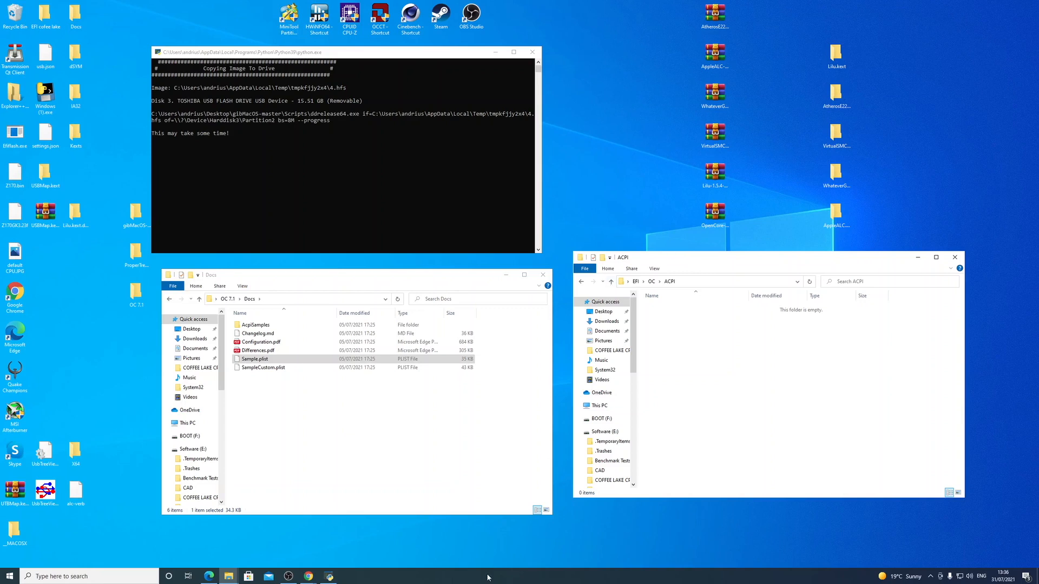
Step: Switch to Chrome, search Google for "opencore guide" in a new tab and open Dortania's OpenCore Install Guide
mouse_move(311, 580)
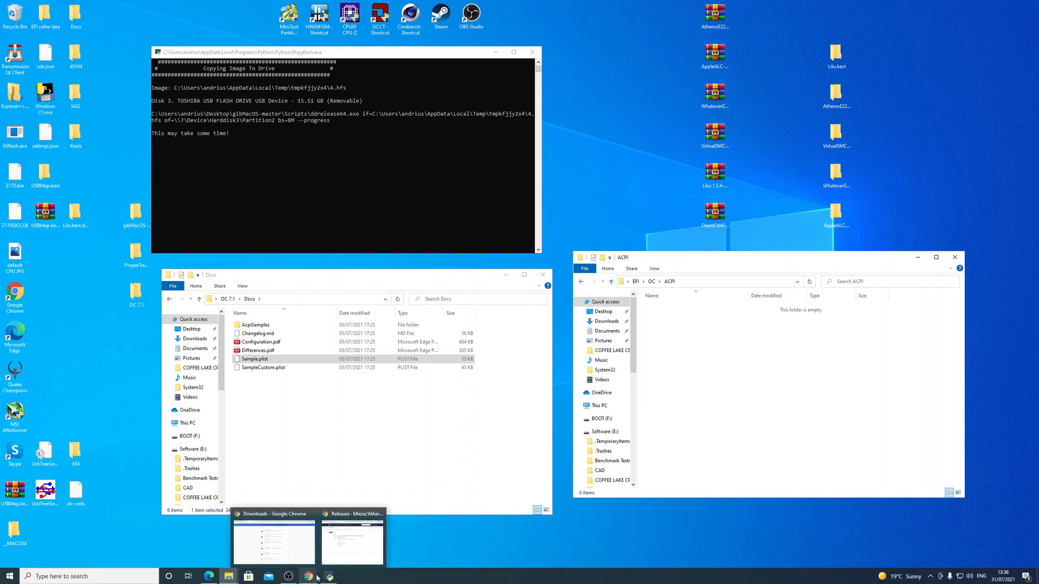
left_click(352, 541)
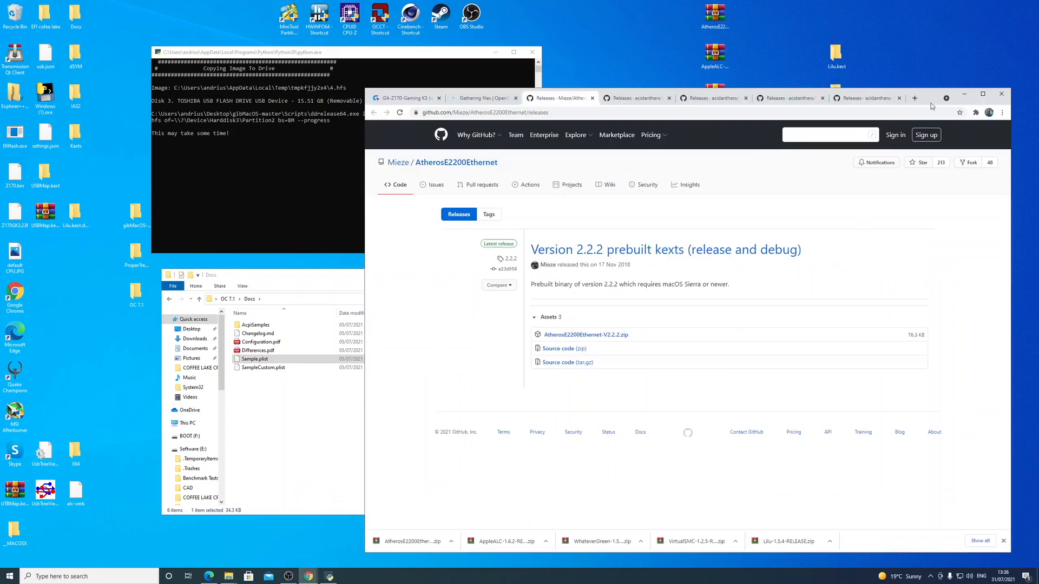
left_click(914, 98)
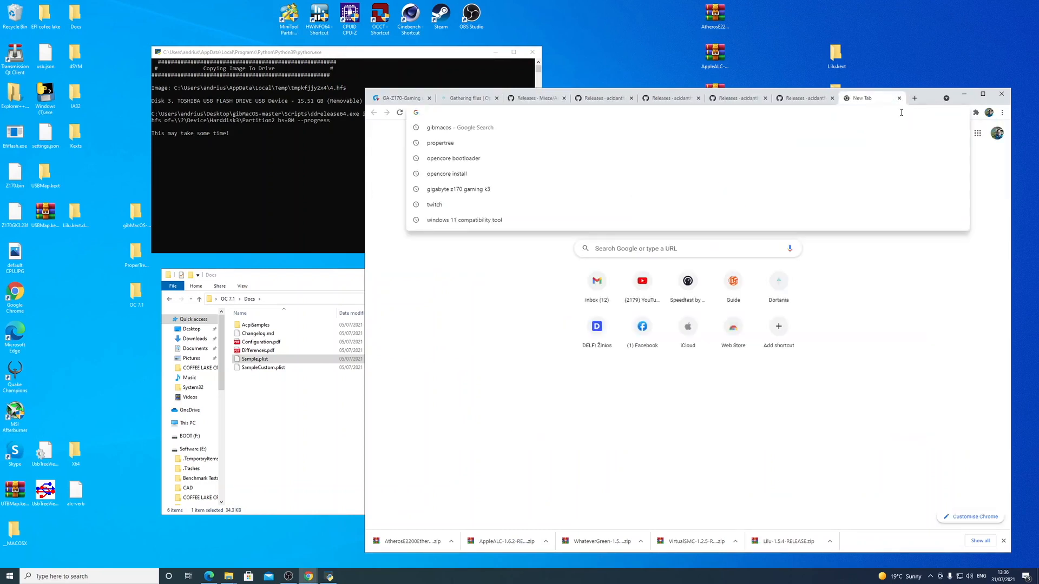
type("o")
key("BackSpace")
type("opencore guide")
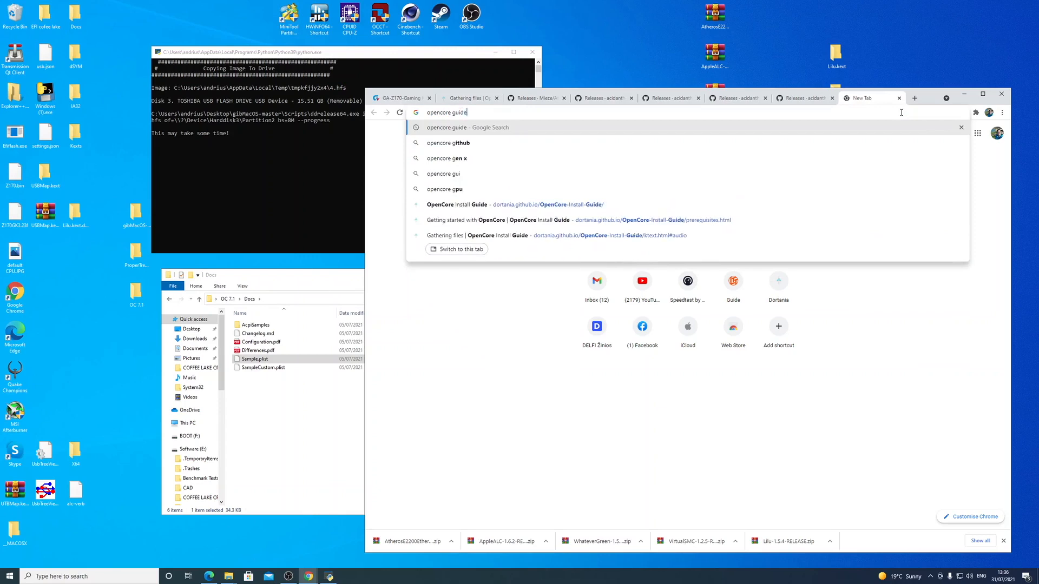
key("Return")
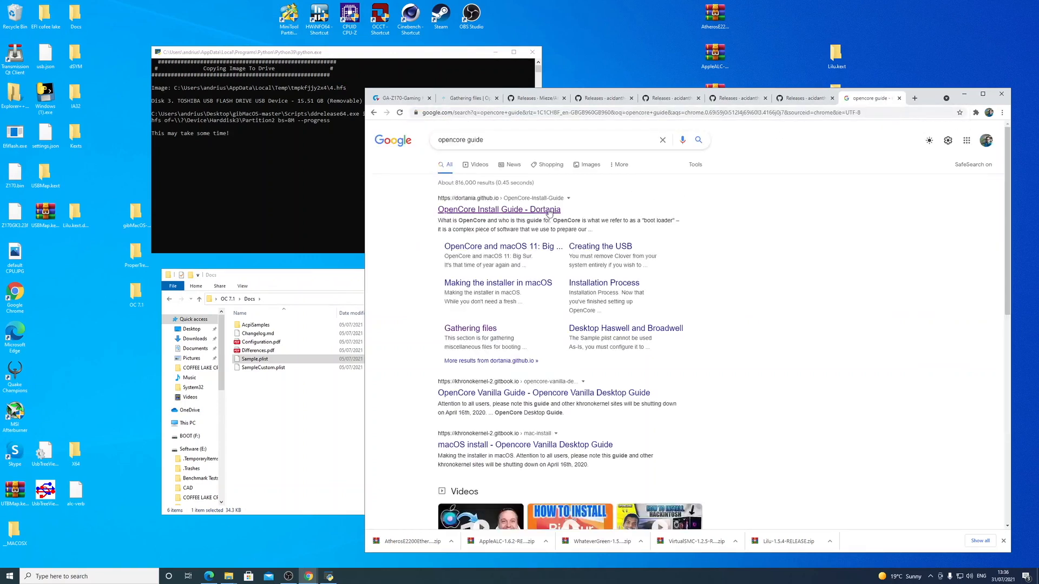
left_click(551, 211)
Step: Move and narrow the browser window so that the ACPI folder window is uncovered beside it
left_click_drag(932, 100, 671, 67)
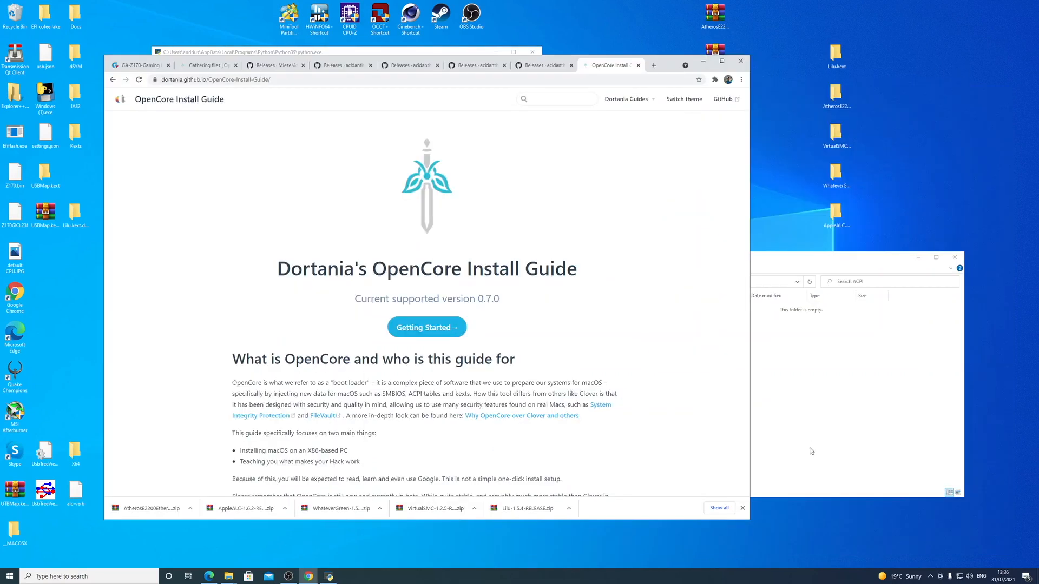
left_click_drag(749, 522, 469, 526)
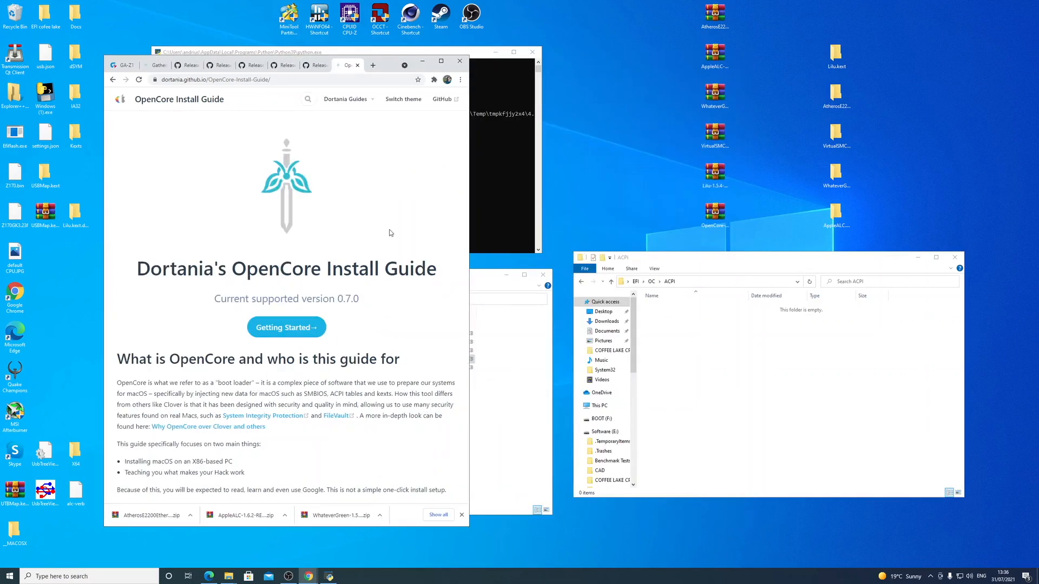
left_click_drag(388, 64, 338, 55)
Step: Close the five GitHub Releases tabs, keeping the Gigabyte, Gathering files and OpenCore Install Guide tabs
left_click(258, 56)
left_click(276, 56)
left_click(238, 56)
left_click(243, 56)
left_click(205, 57)
left_click(211, 57)
left_click(174, 56)
left_click(180, 56)
left_click(141, 57)
left_click(146, 56)
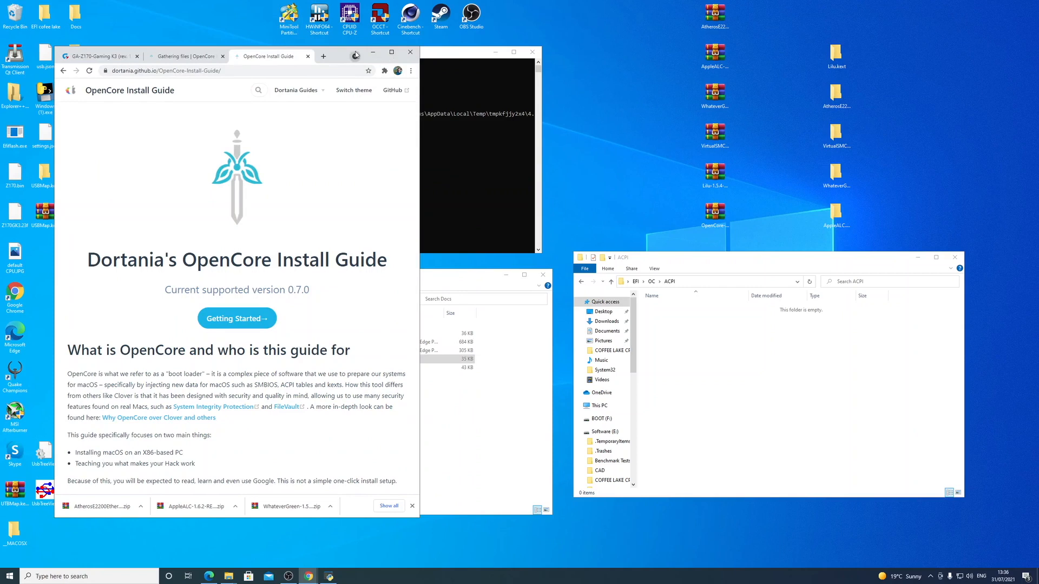
Step: Snap the browser to half the screen and look up the required SSDTs in the guide's Desktop Skylake ACPI section
left_click_drag(332, 58, 1, 59)
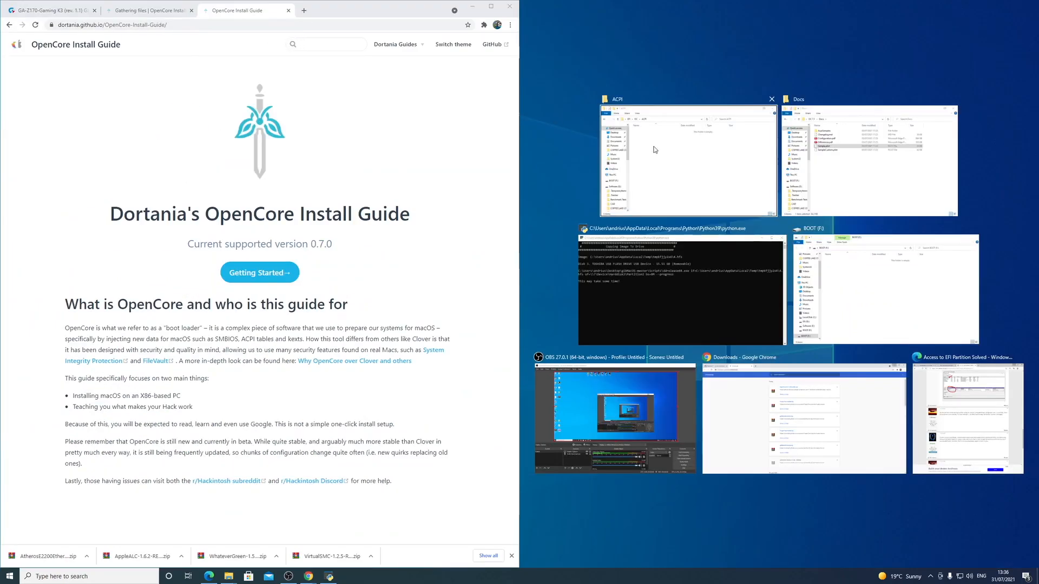
left_click(856, 179)
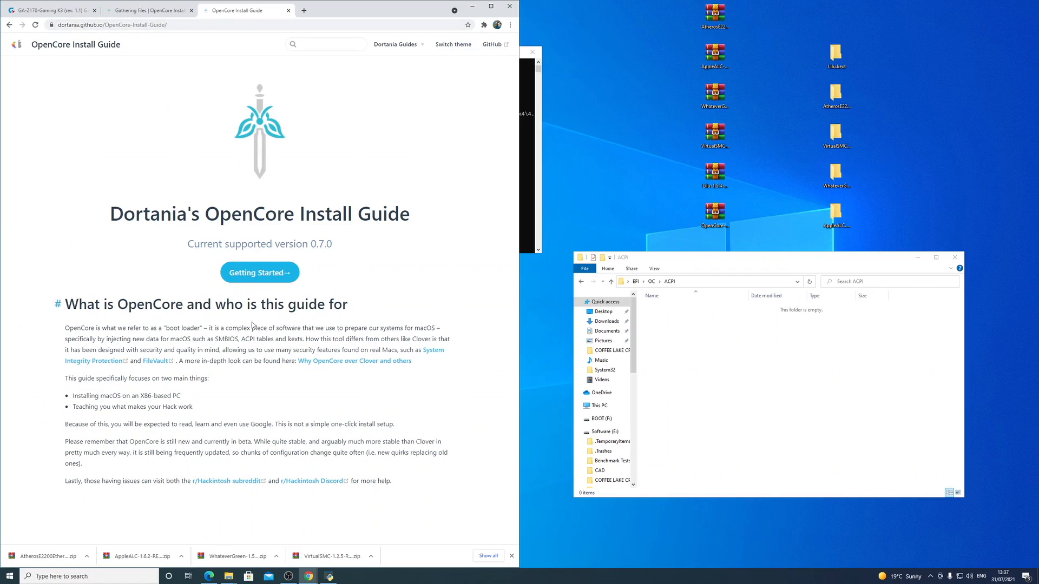
left_click(260, 272)
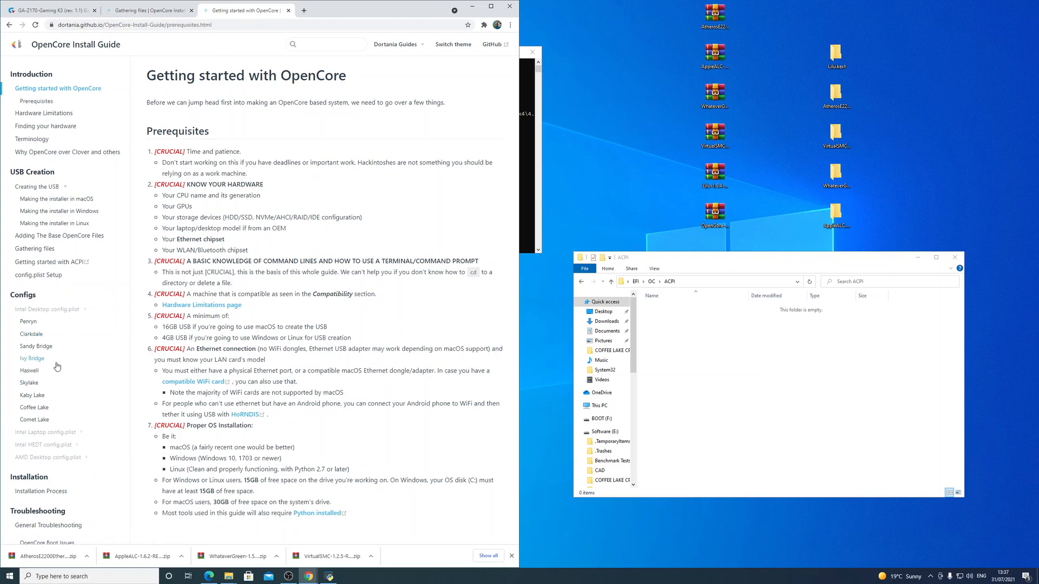
left_click(36, 383)
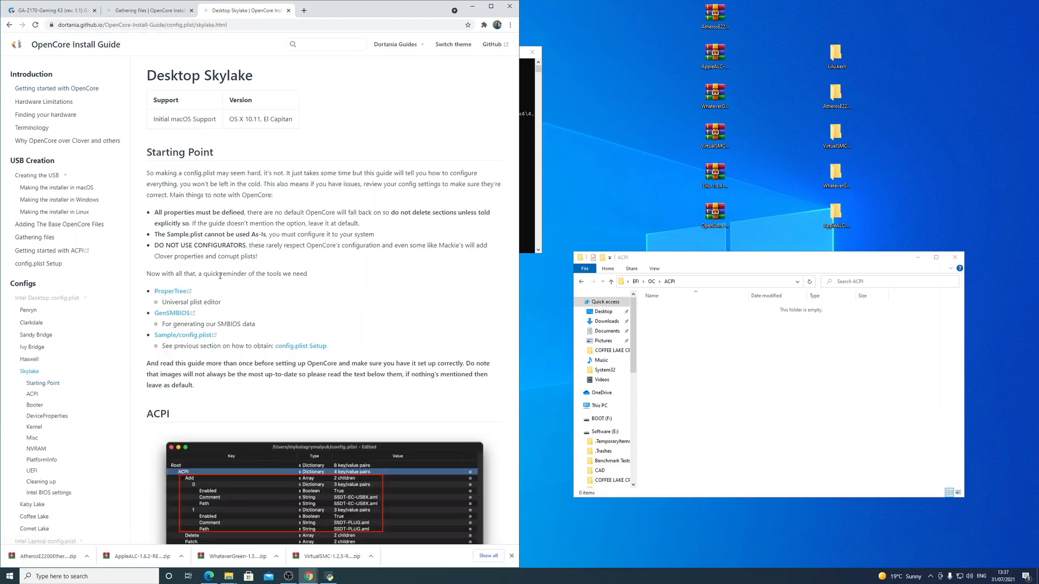
scroll(269, 277, "down", 4)
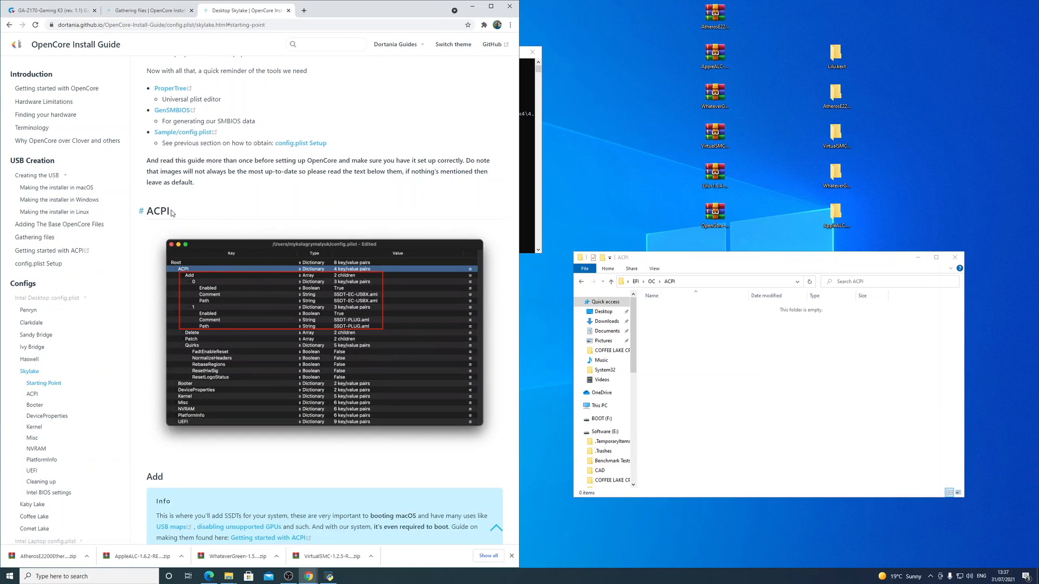
scroll(266, 217, "down", 5)
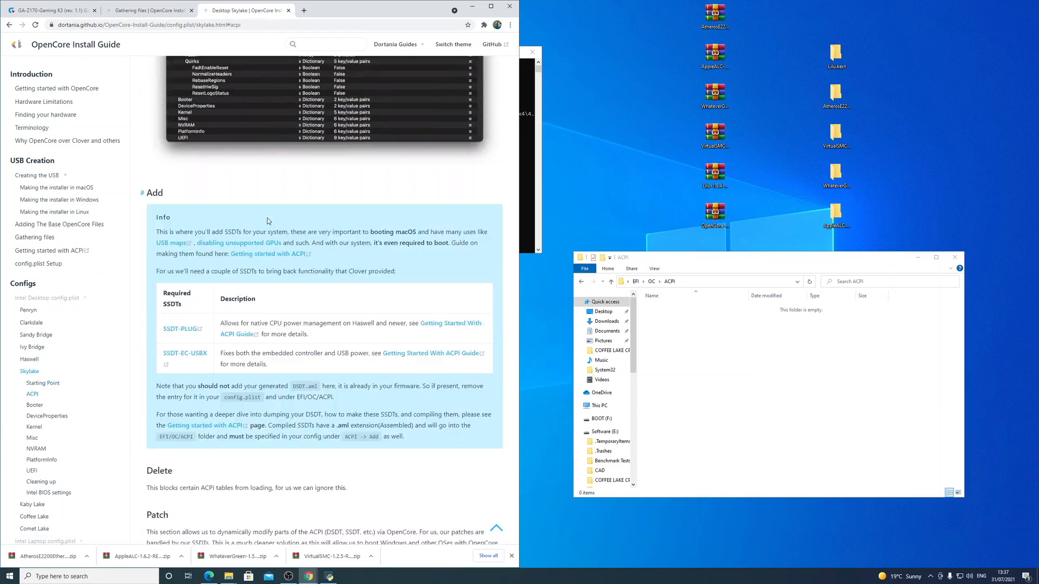
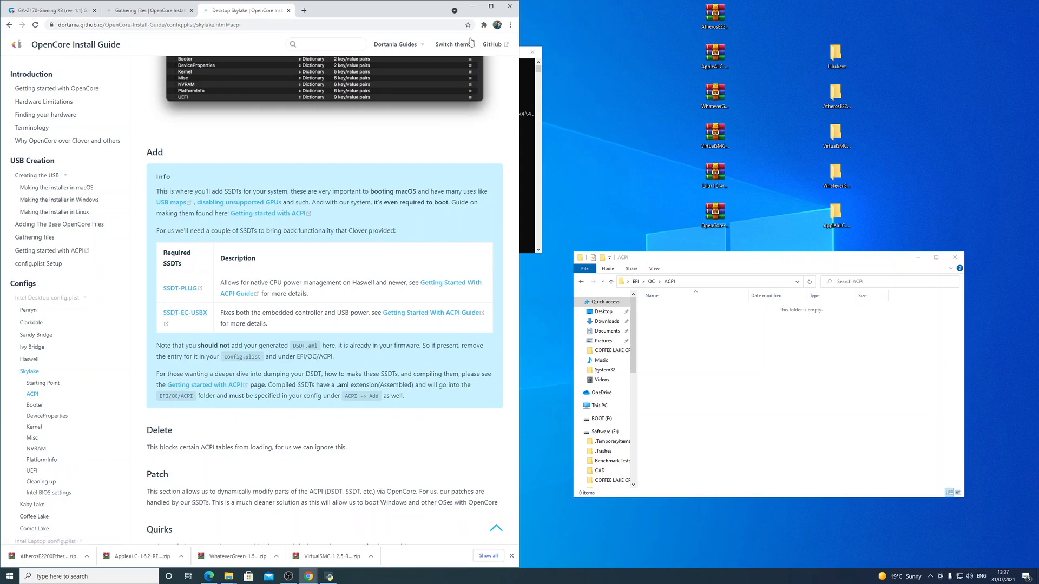
Step: Restore the browser to a smaller window and open the OC 7.1\Docs\AcpiSamples\Binaries folder
left_click_drag(419, 11, 666, 60)
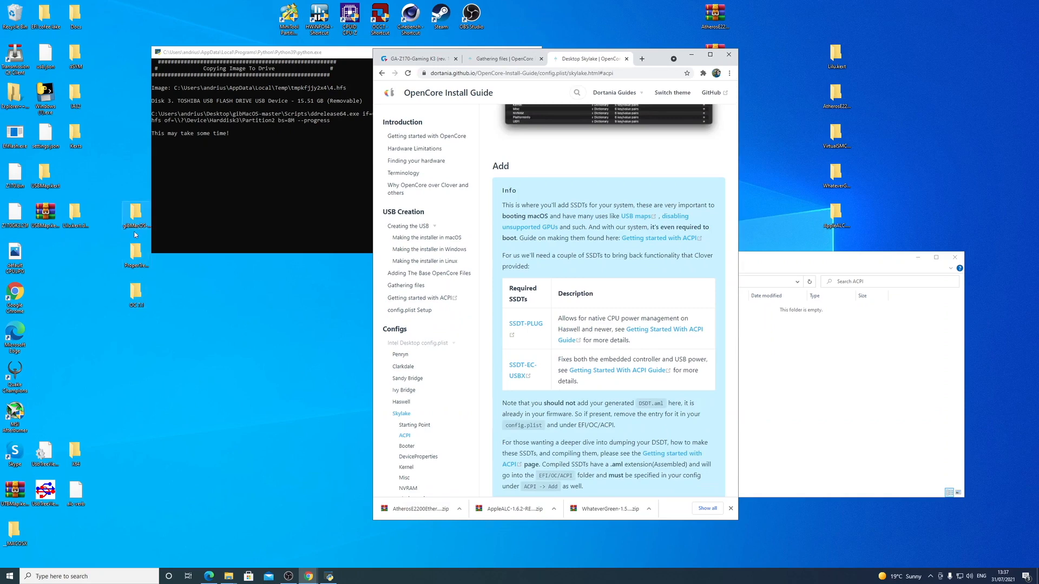
left_click(140, 298)
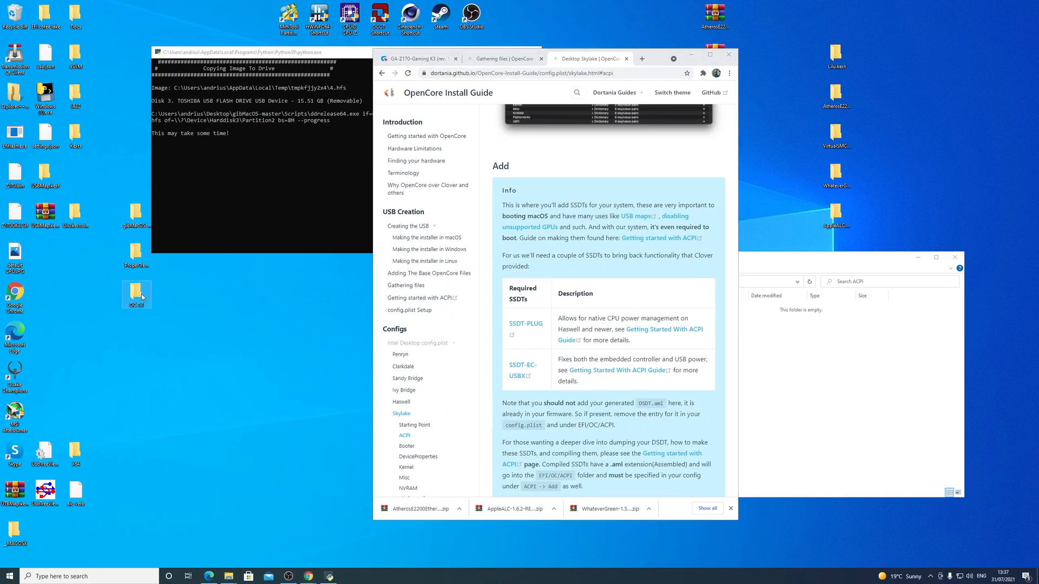
double_click(142, 298)
double_click(255, 325)
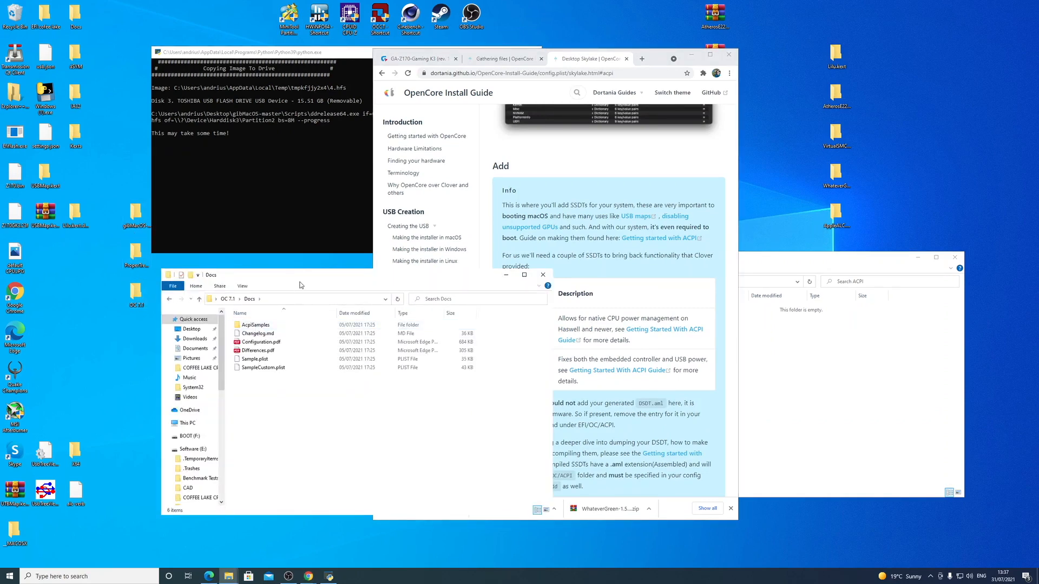
left_click_drag(295, 291, 270, 289)
double_click(230, 322)
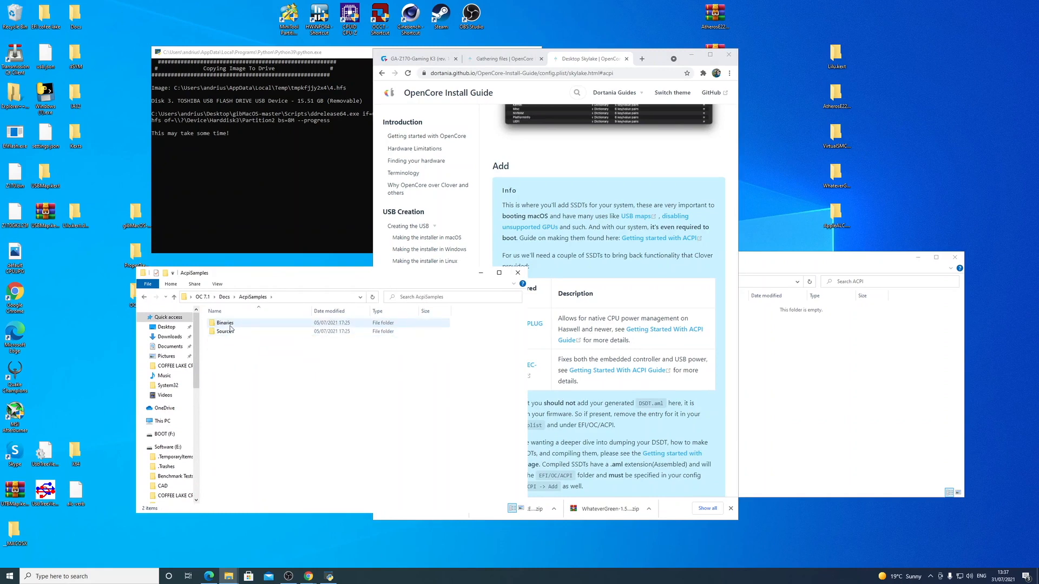
double_click(230, 324)
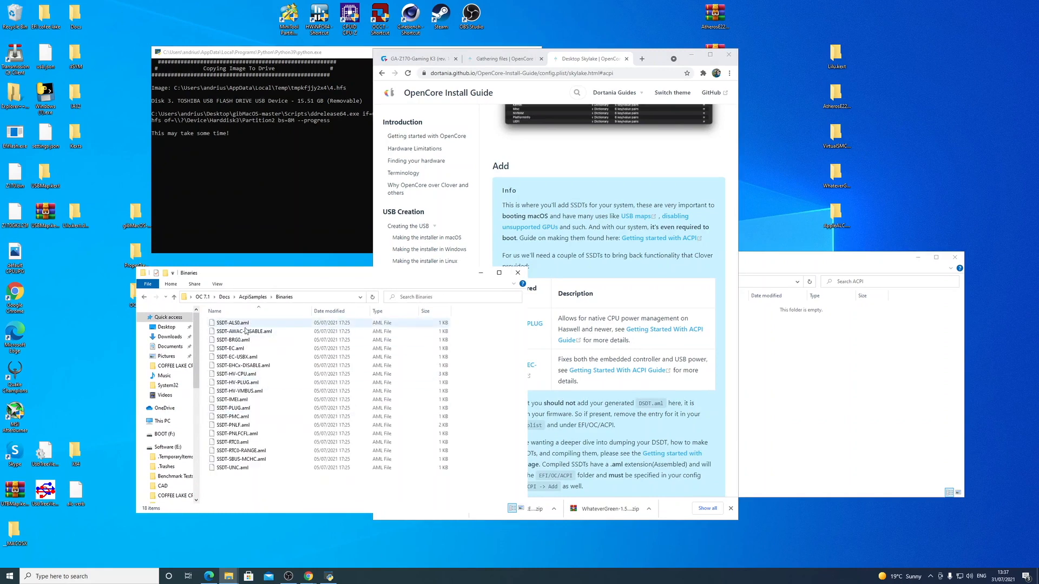
left_click_drag(426, 279, 385, 280)
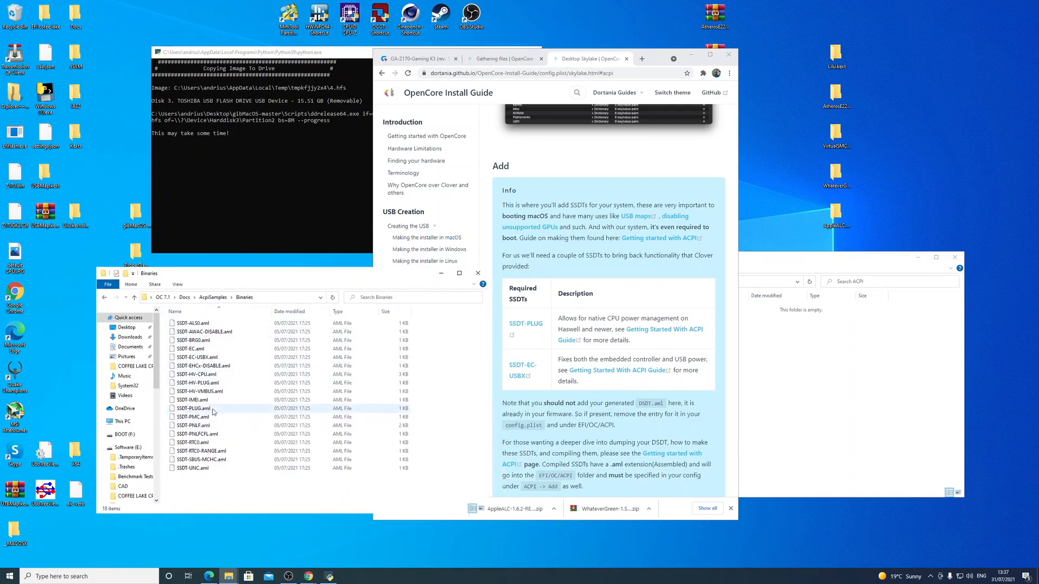
Step: Copy SSDT-EC-USBX.aml and SSDT-PLUG.aml from Binaries into EFI\OC\ACPI and close the Binaries window
left_click(211, 358)
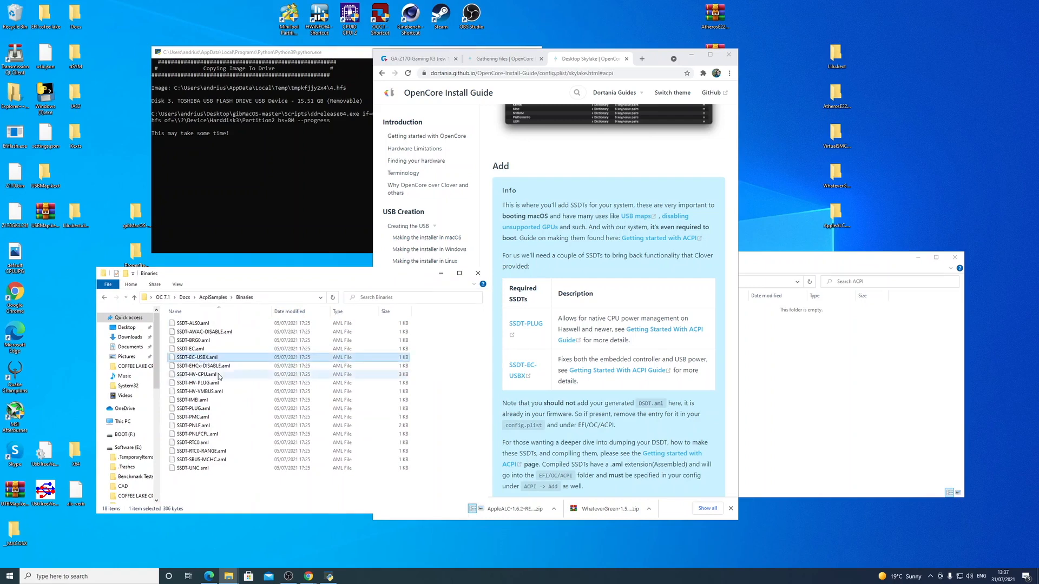
left_click(214, 411, "ctrl")
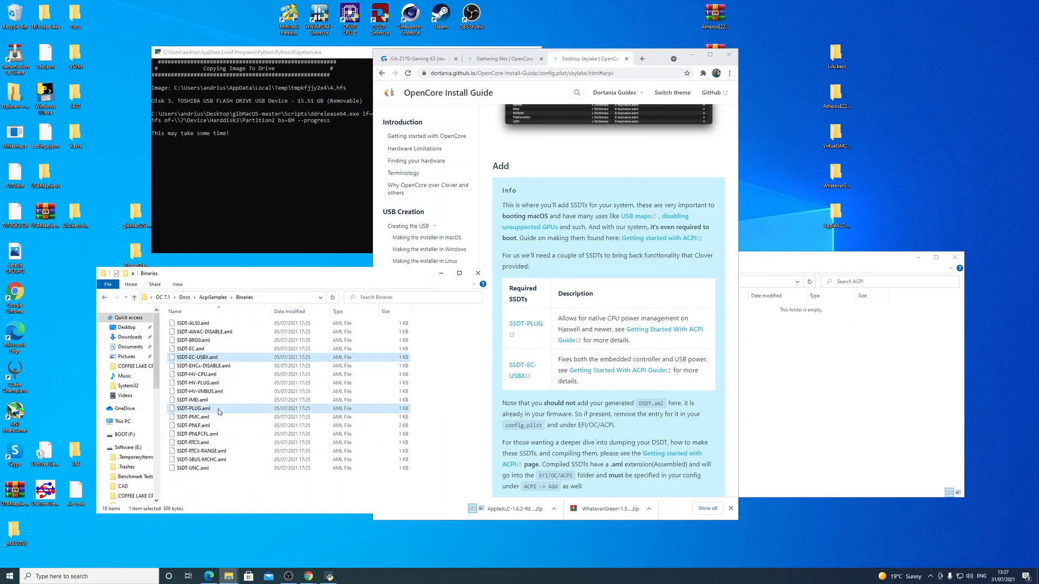
right_click(218, 360)
left_click(238, 489)
left_click(757, 351)
right_click(724, 341)
left_click(742, 404)
left_click(742, 408)
left_click_drag(280, 274, 266, 275)
left_click(464, 276)
Step: Go back to the OC folder and reopen its ACPI subfolder to check the copied SSDT files
left_click_drag(698, 252, 767, 270)
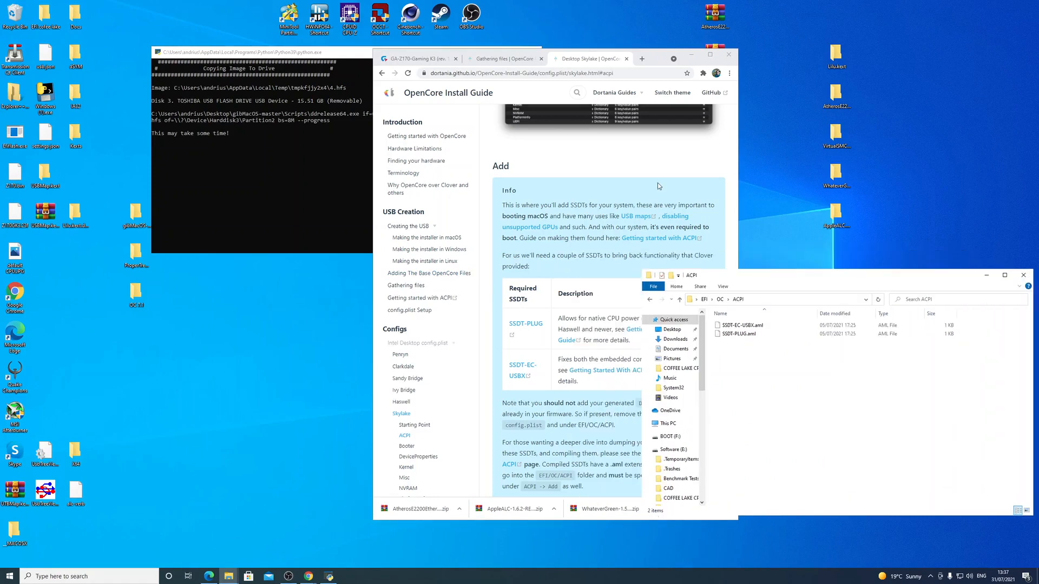
left_click(721, 301)
left_click_drag(881, 279, 868, 287)
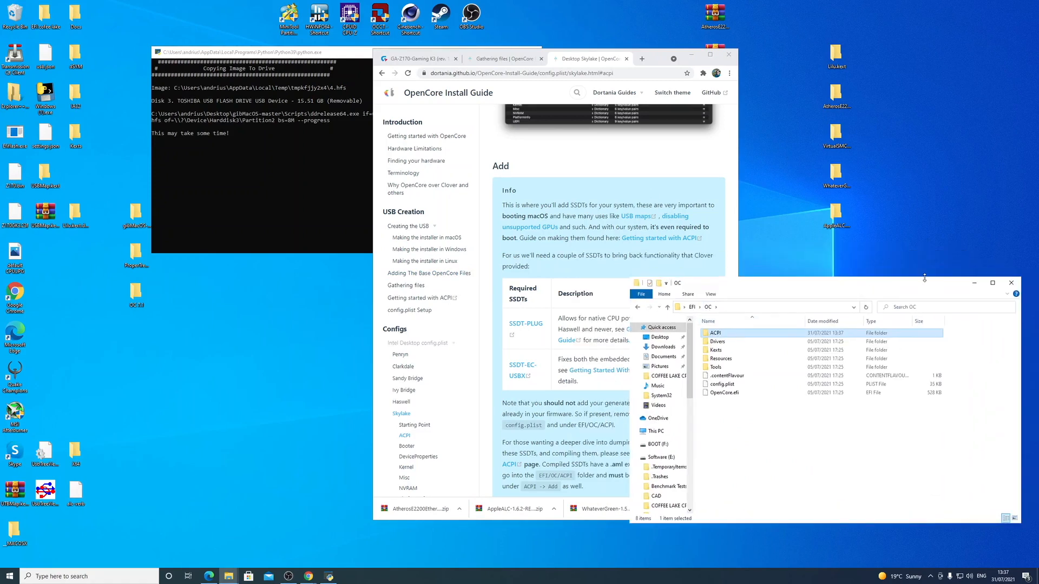
double_click(751, 336)
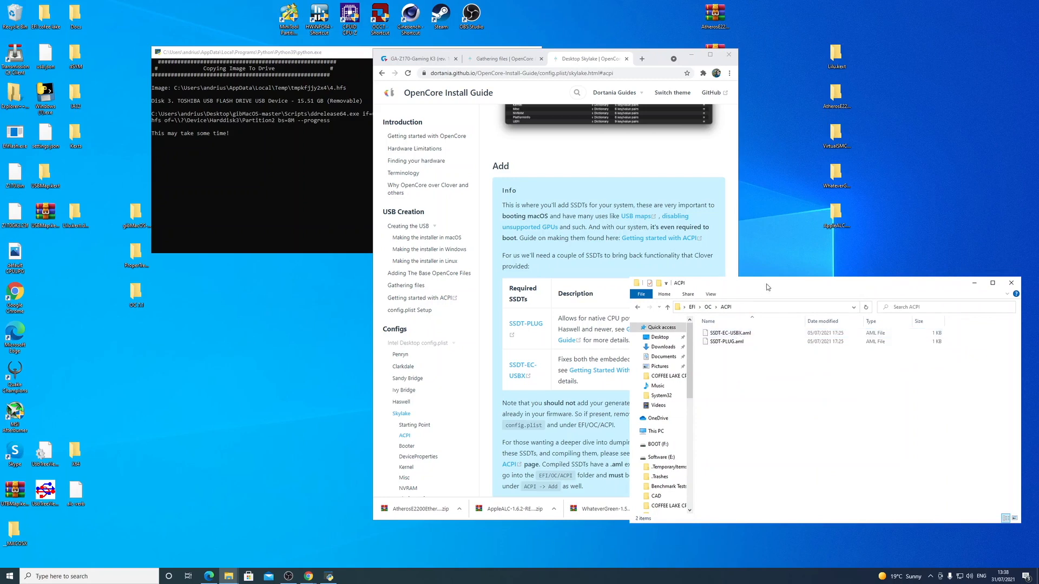
left_click_drag(765, 283, 798, 281)
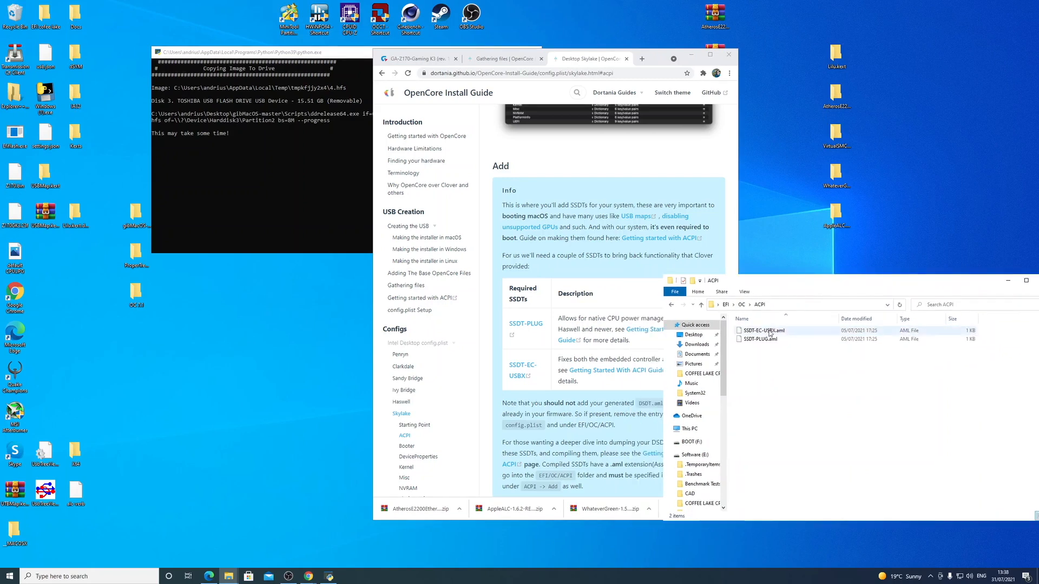
Step: Open the Drivers subfolder of EFI\OC and arrange its window beside the guide
left_click(741, 305)
double_click(763, 339)
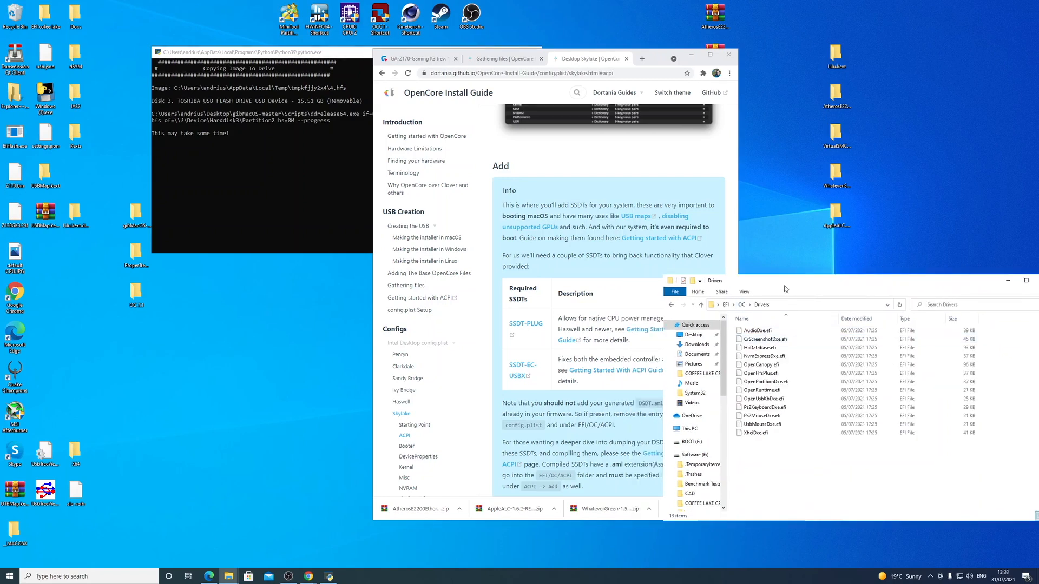
left_click_drag(769, 280, 794, 277)
left_click_drag(686, 54, 498, 94)
left_click_drag(872, 271, 767, 234)
left_click_drag(974, 479, 997, 517)
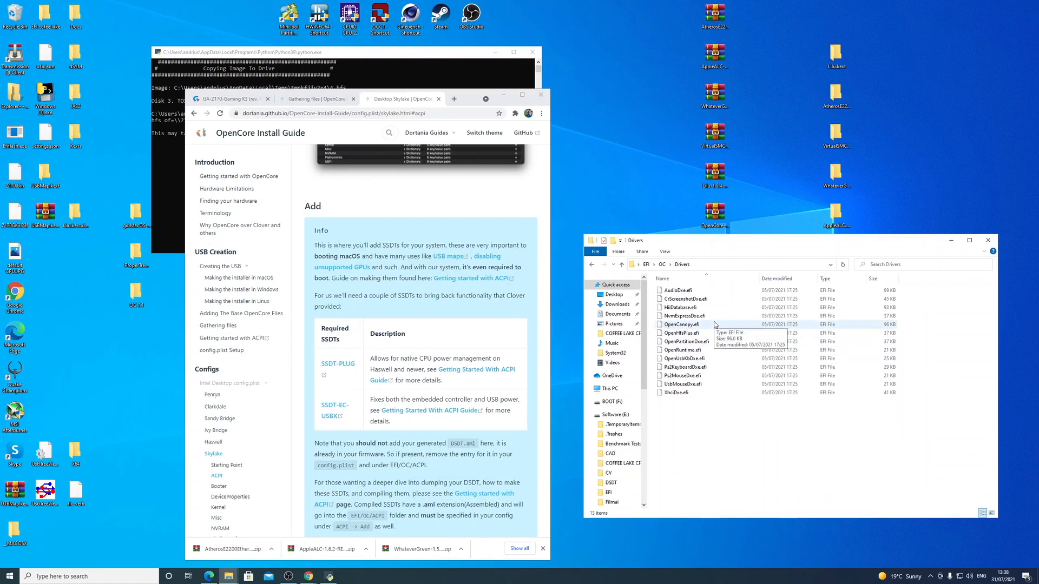
Step: Delete AudioDxe.efi, CrScreenshotDxe.efi, HiiDatabase.efi, NvmExpressDxe.efi and OpenCanopy.efi from the EFI\OC\Drivers folder
left_click(696, 335)
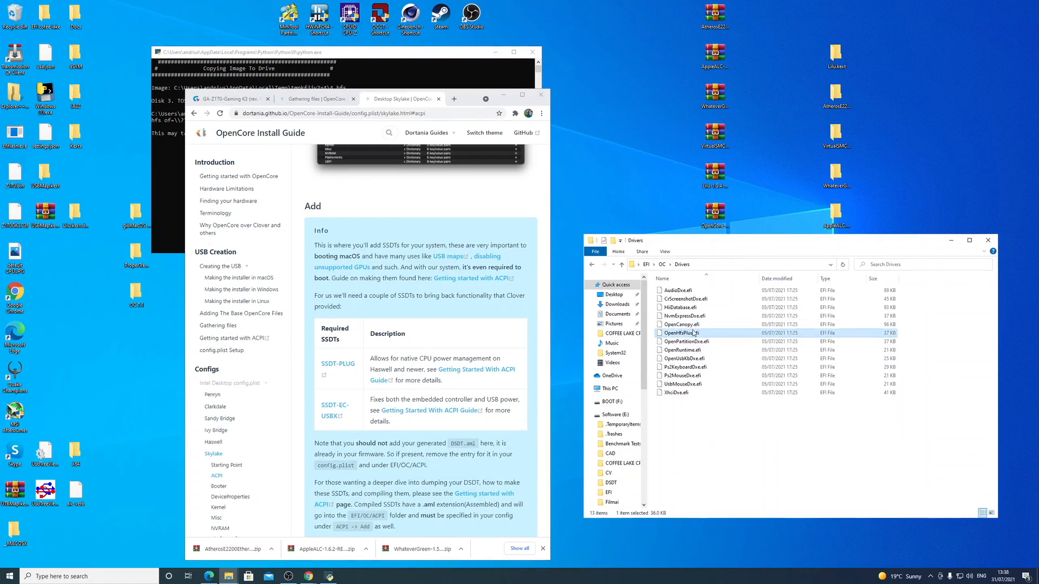
left_click(687, 351)
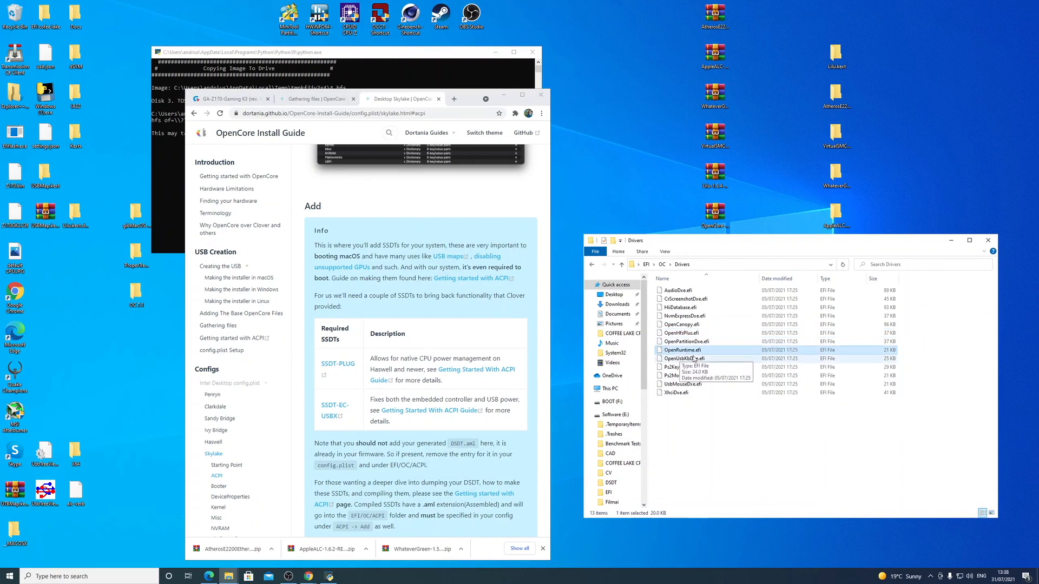
left_click(687, 293)
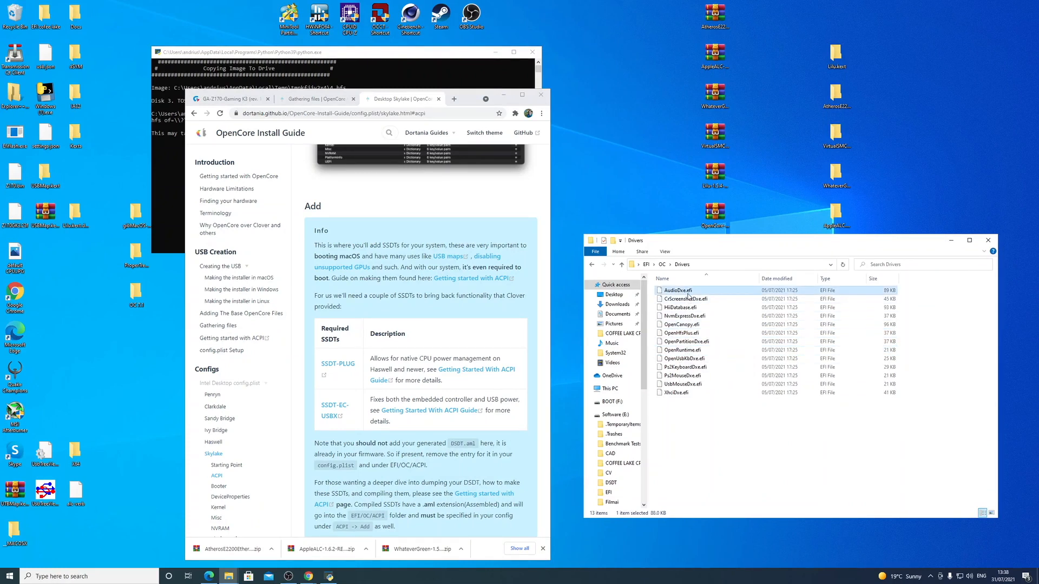
left_click(690, 324)
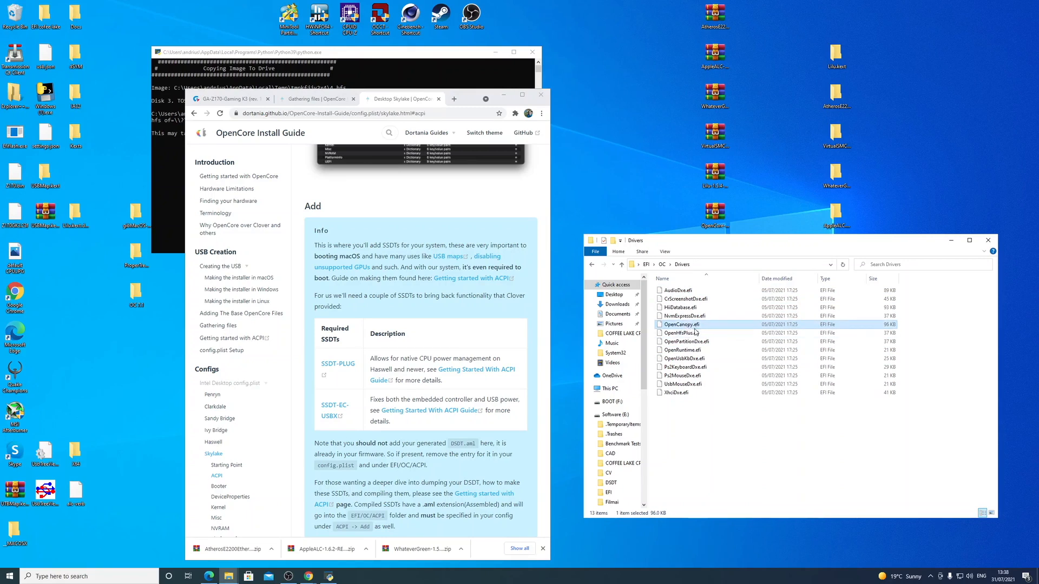
left_click(690, 292)
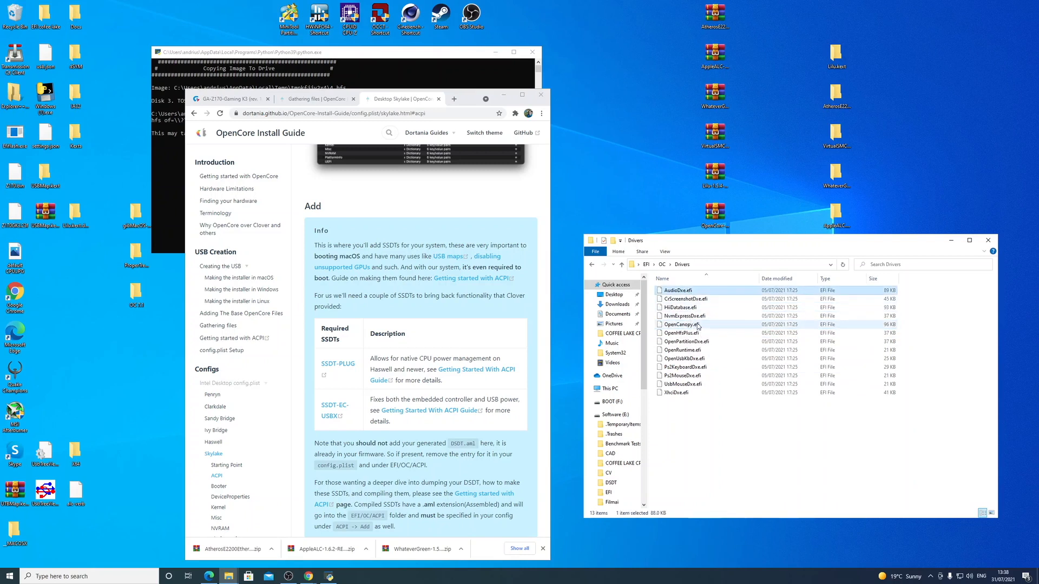
left_click(698, 325, "shift")
right_click(691, 298)
left_click(709, 442)
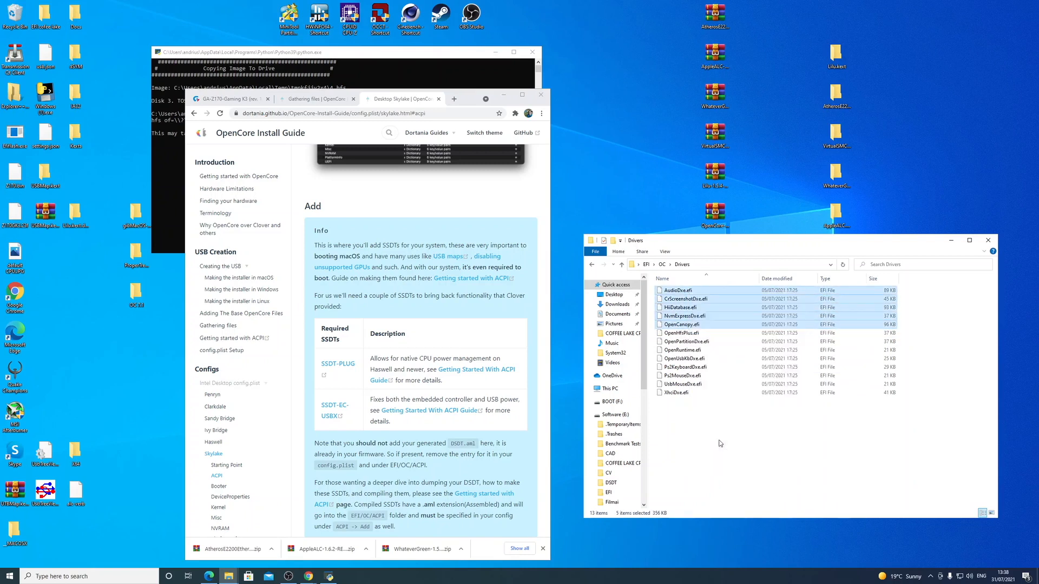
Step: Delete OpenPartitionDxe.efi and the files from OpenUsbKbDxe.efi through XhciDxe.efi, keeping only OpenHfsPlus.efi and OpenRuntime.efi in Drivers
right_click(687, 300)
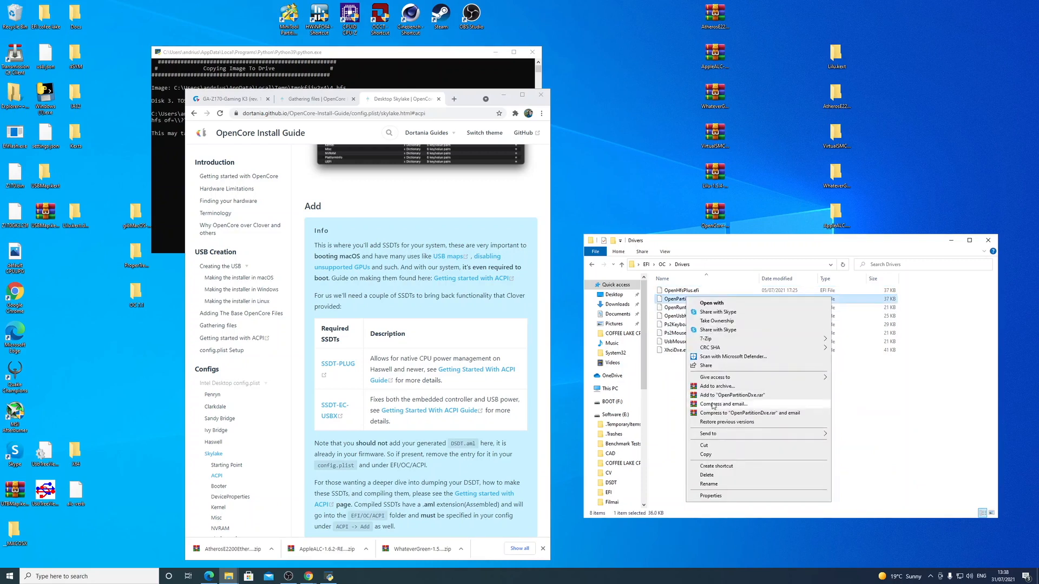
left_click(712, 476)
left_click(680, 307)
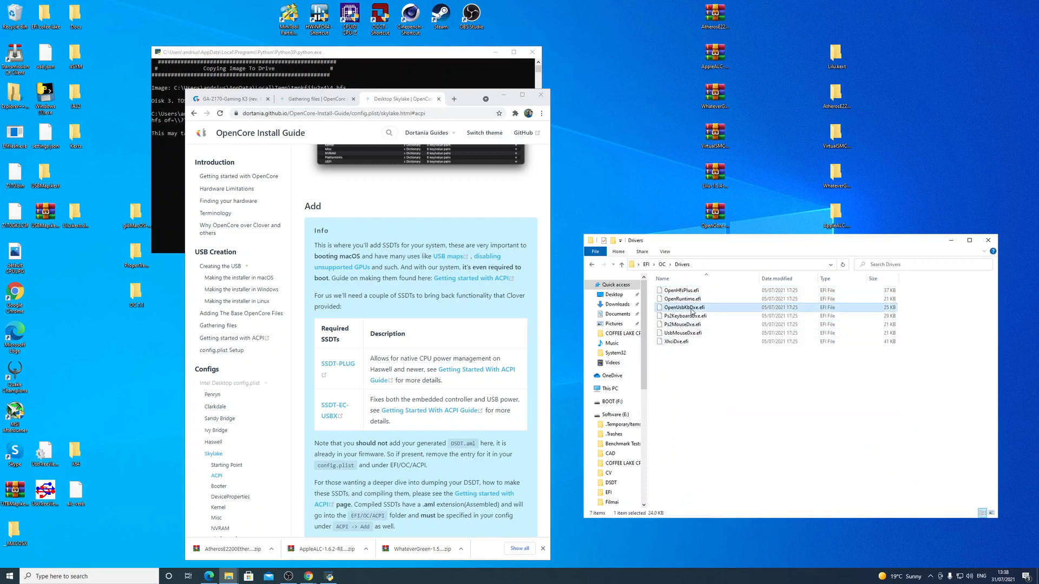
left_click(678, 341, "shift")
right_click(681, 343)
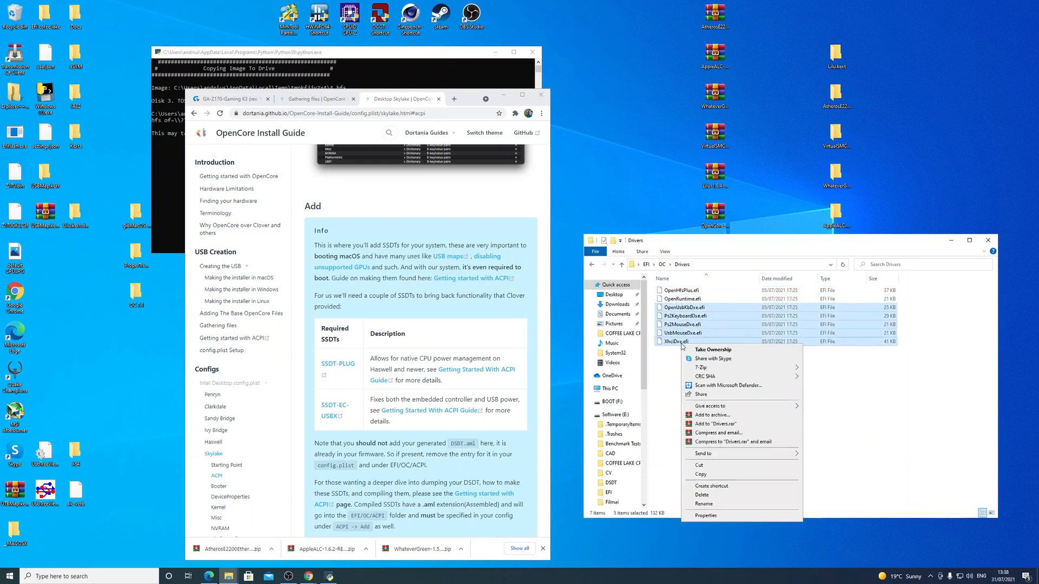
left_click(699, 494)
left_click_drag(732, 251, 729, 253)
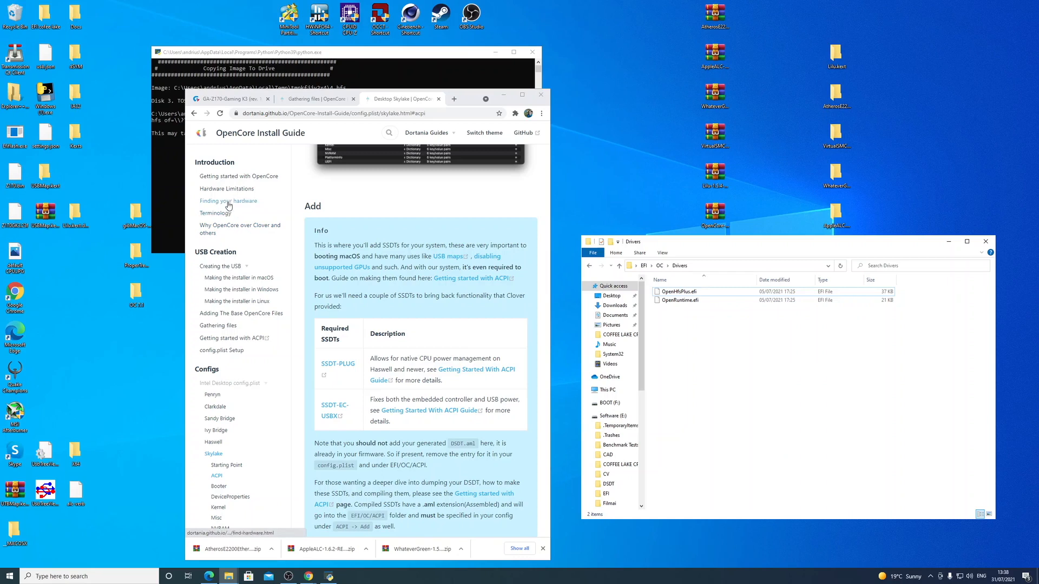
Step: Open the guide's Gathering files page and compare its Required Drivers section with the files in the Drivers folder
scroll(230, 211, "up", 2)
scroll(216, 308, "up", 3)
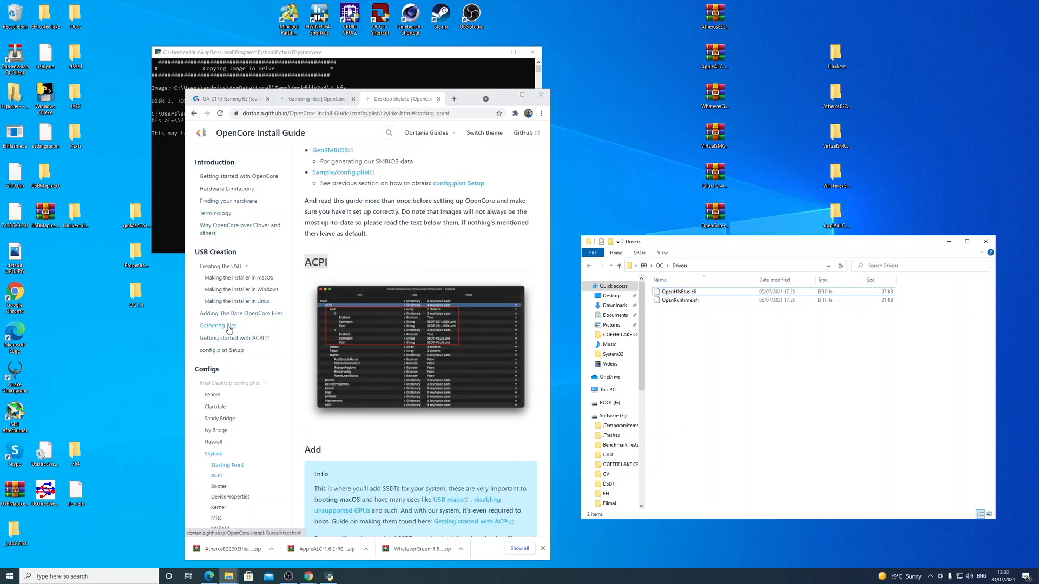
left_click(218, 325)
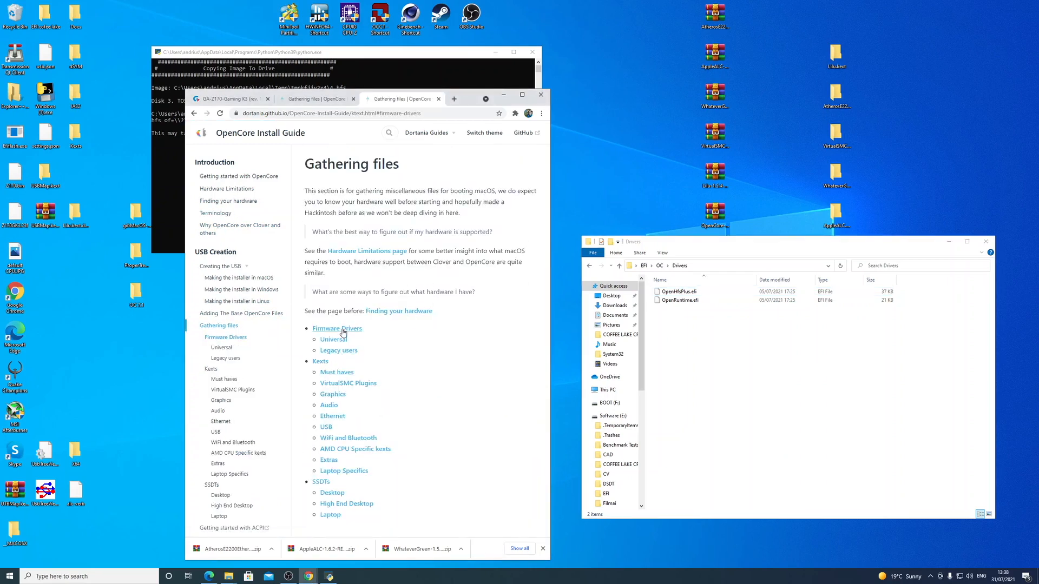
scroll(431, 353, "down", 10)
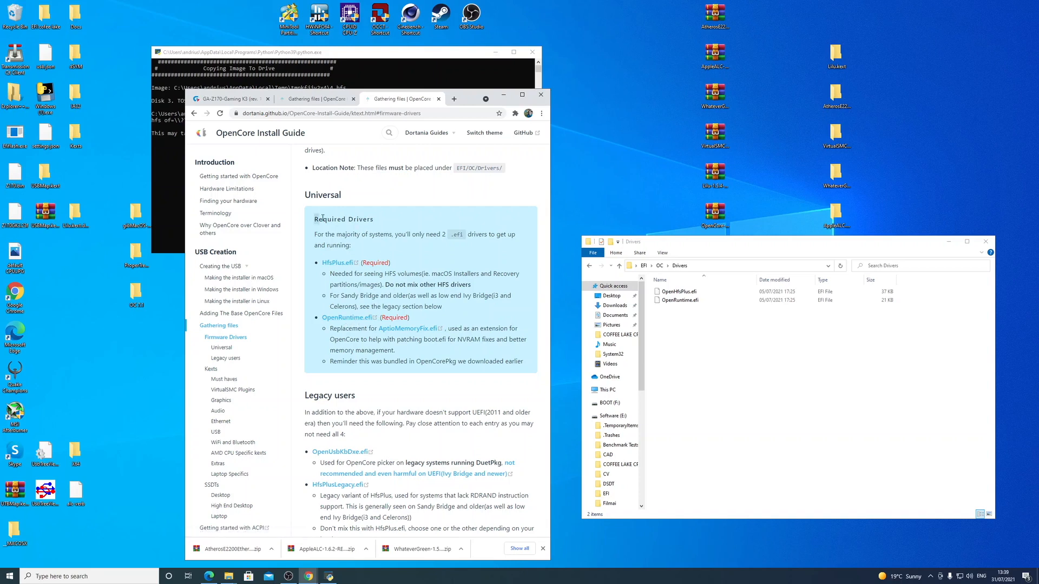
left_click_drag(314, 217, 385, 224)
left_click(703, 341)
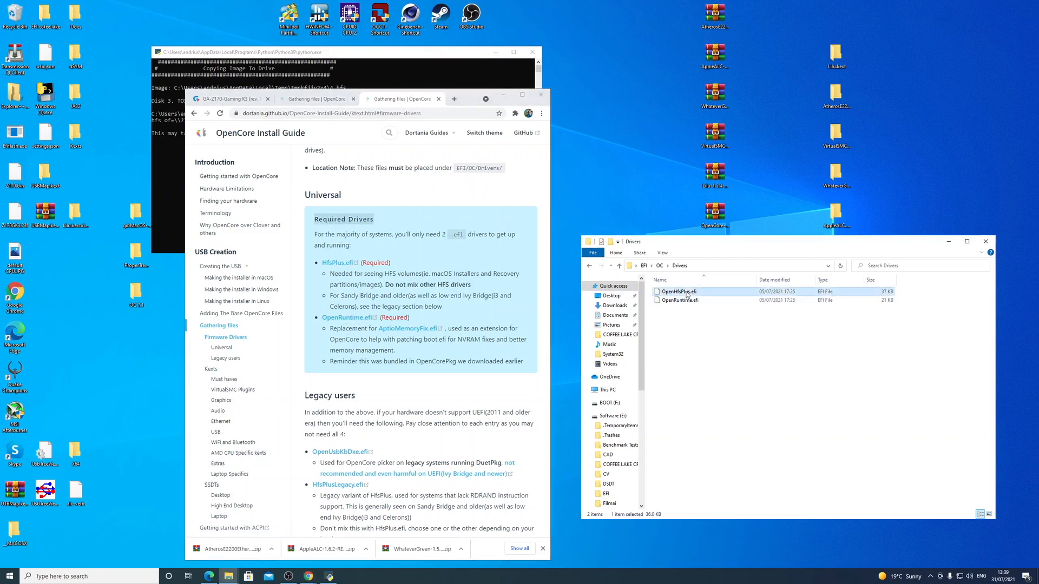
left_click(689, 302)
left_click(713, 333)
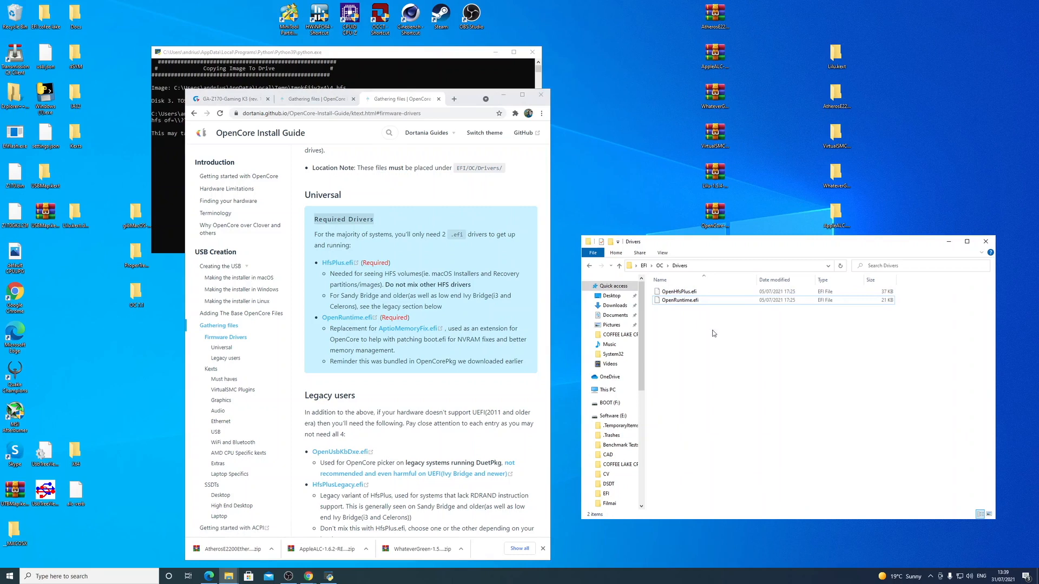
Step: Open EFI\OC\Kexts and move the AppleALC, Lilu, AtherosE2200Ethernet, VirtualSMC and WhateverGreen kexts from the desktop into it
left_click(590, 267)
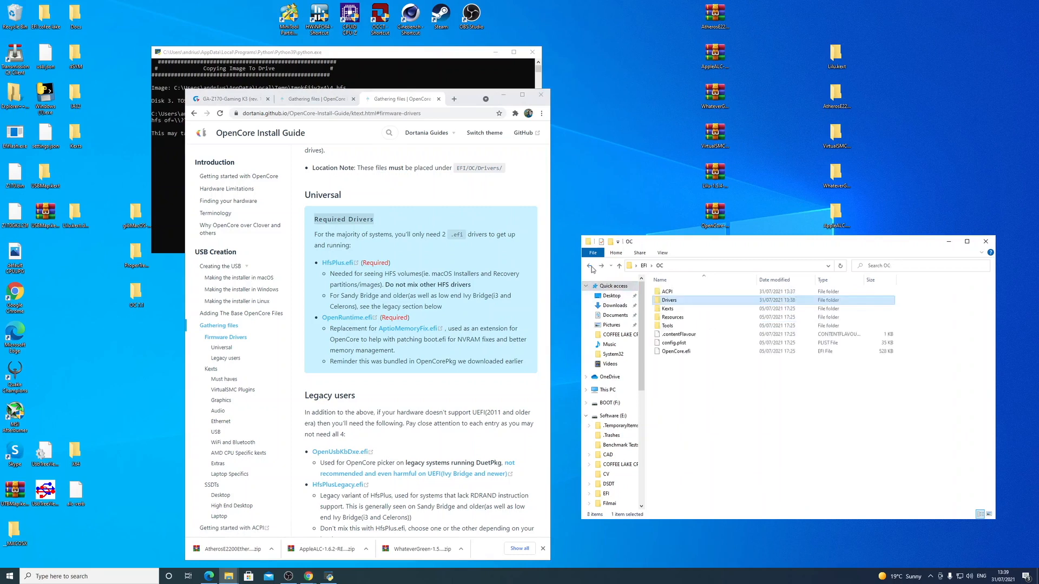
double_click(678, 311)
left_click_drag(723, 245, 716, 258)
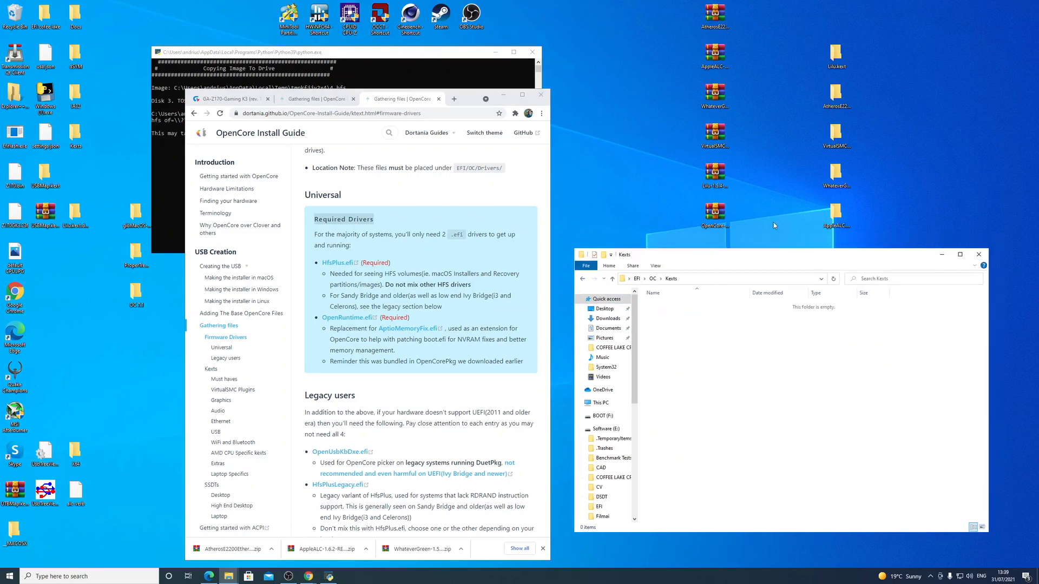
left_click_drag(881, 251, 881, 255)
left_click_drag(899, 39, 810, 230)
left_click_drag(846, 87, 755, 387)
left_click(756, 388)
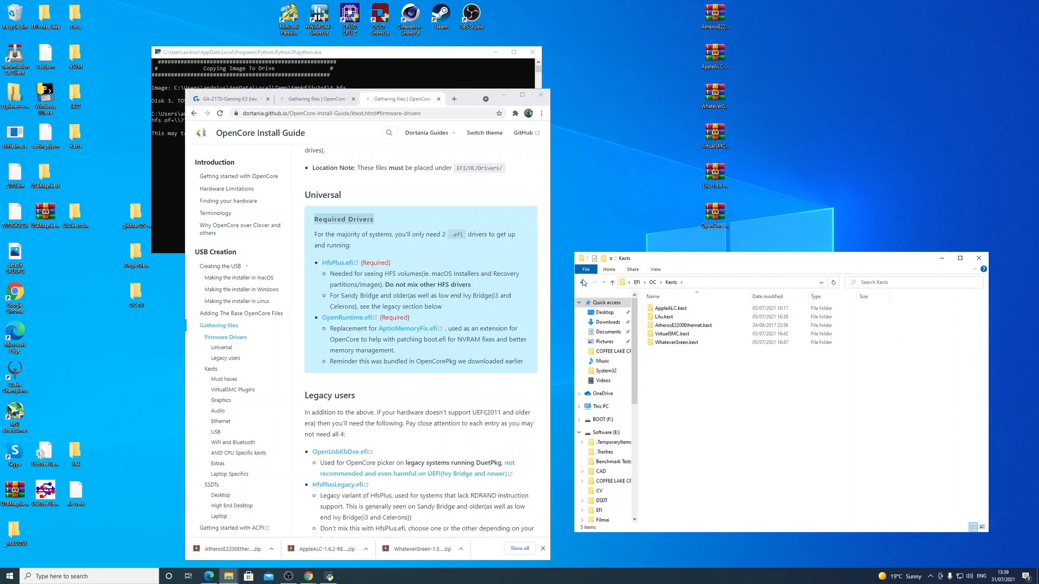
Step: Look inside the OC folder's Resources subfolder and its first subfolder, and return to OC
left_click(582, 282)
double_click(673, 334)
double_click(647, 309)
left_click(582, 282)
left_click(582, 282)
left_click_drag(691, 259, 696, 245)
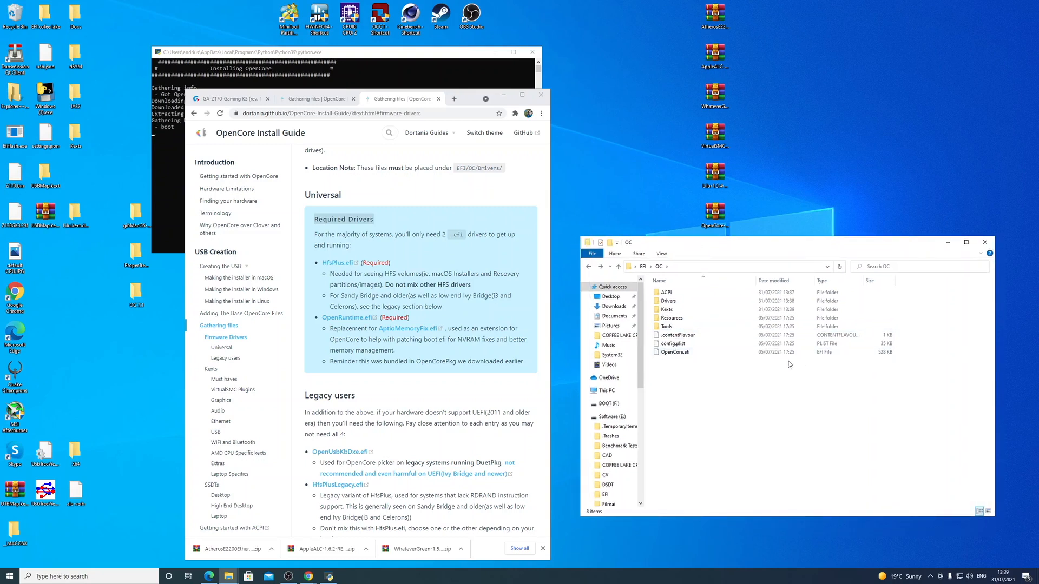
Step: Delete all files from the EFI\OC\Tools folder and close the window
double_click(669, 327)
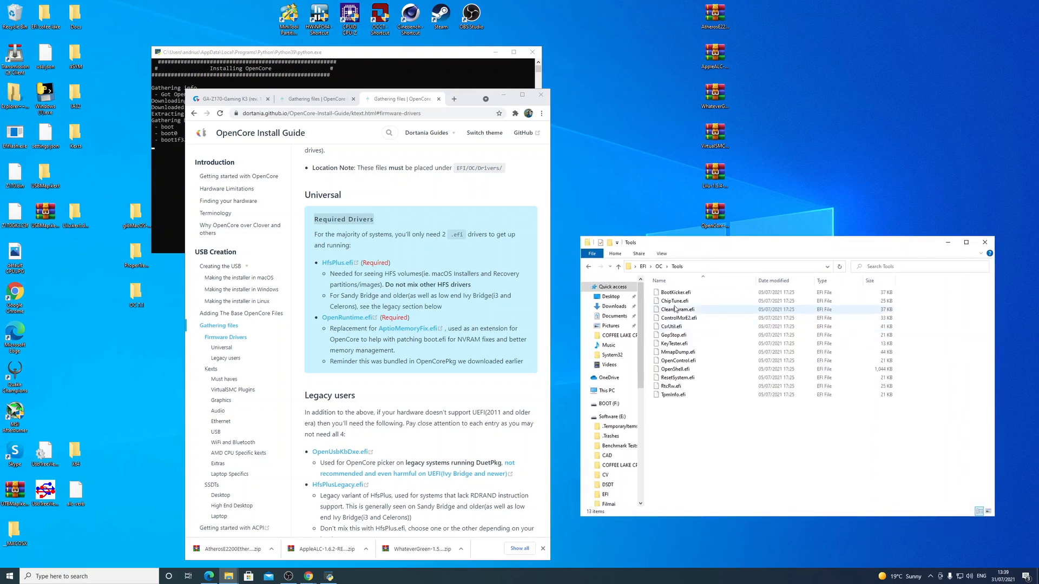
left_click(674, 298)
left_click(679, 395, "shift")
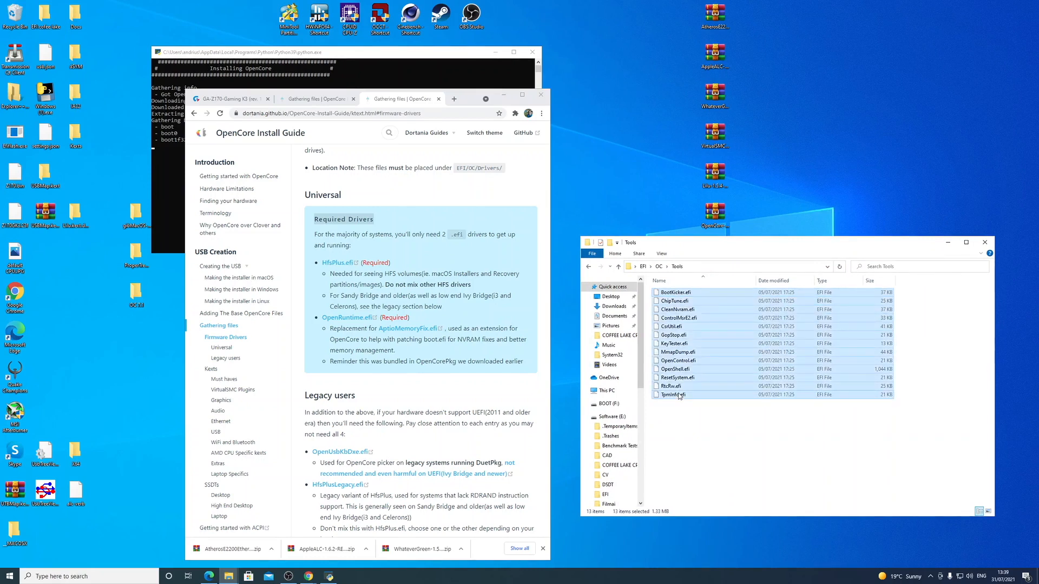
right_click(679, 396)
left_click(699, 365)
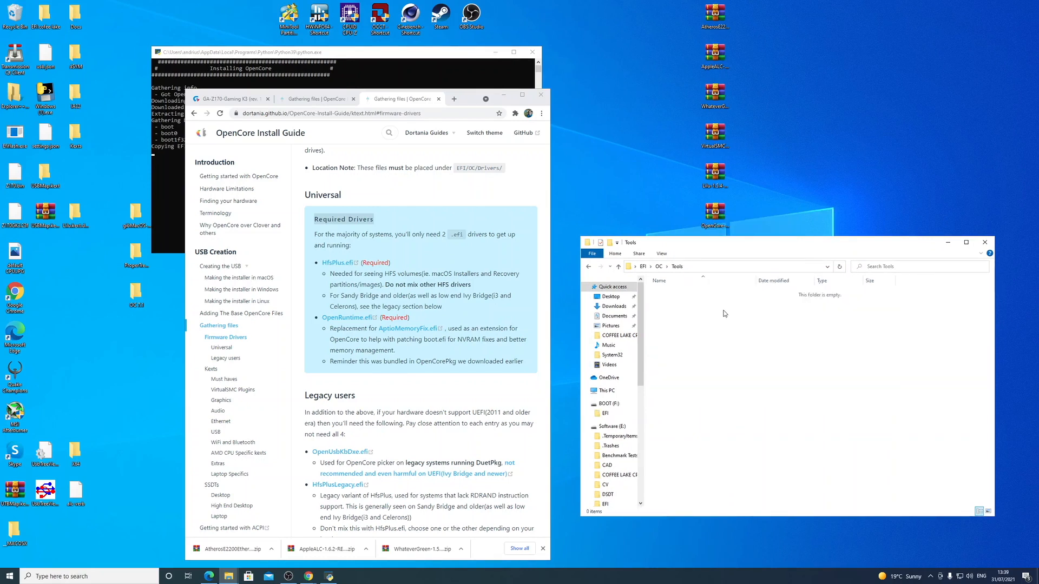
left_click(984, 242)
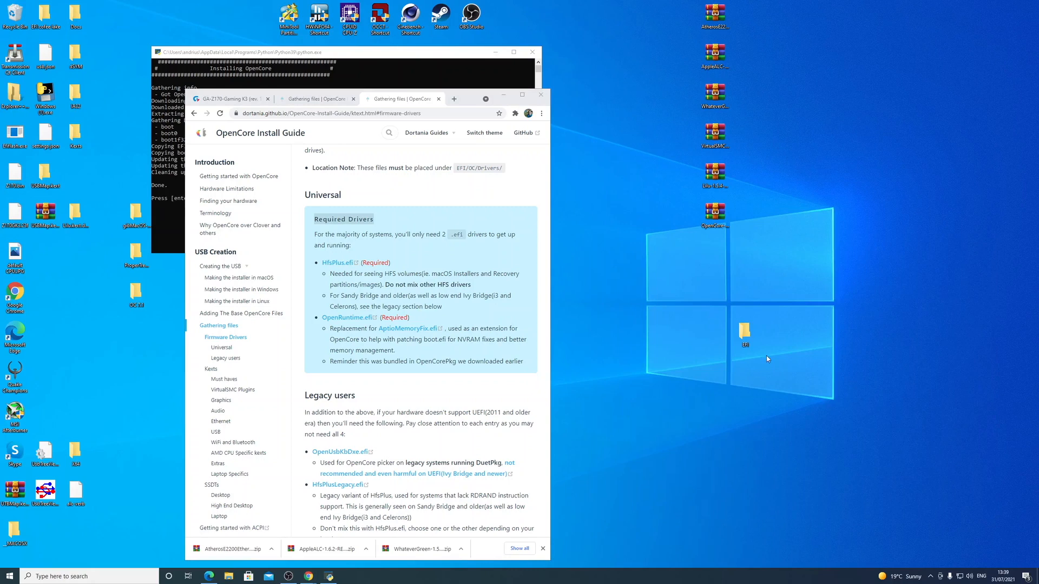
Step: Reopen the desktop EFI folder and check the contents of OC's ACPI, Drivers and Kexts subfolders
double_click(751, 335)
left_click_drag(733, 291, 783, 279)
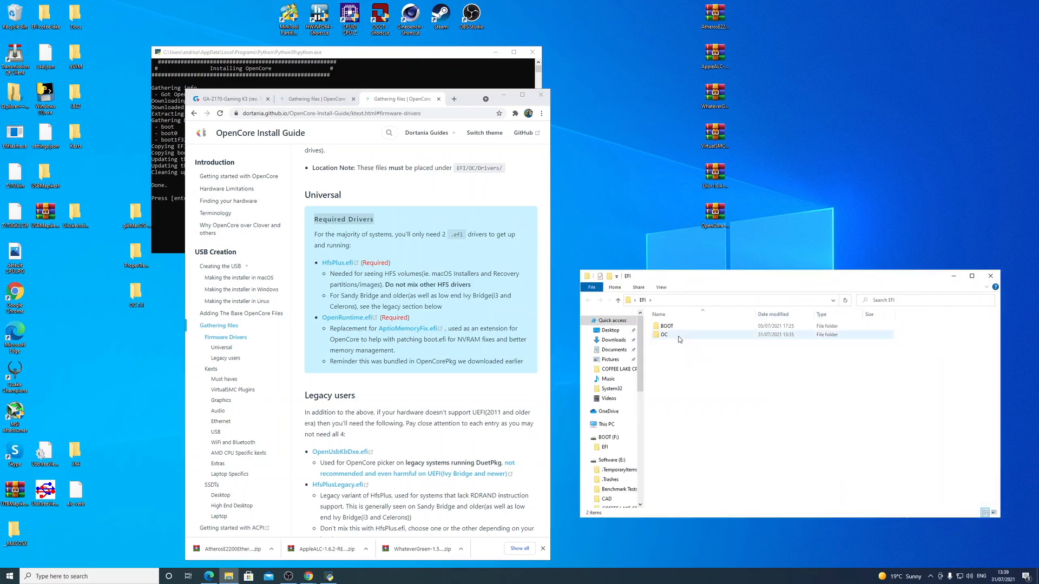
double_click(681, 336)
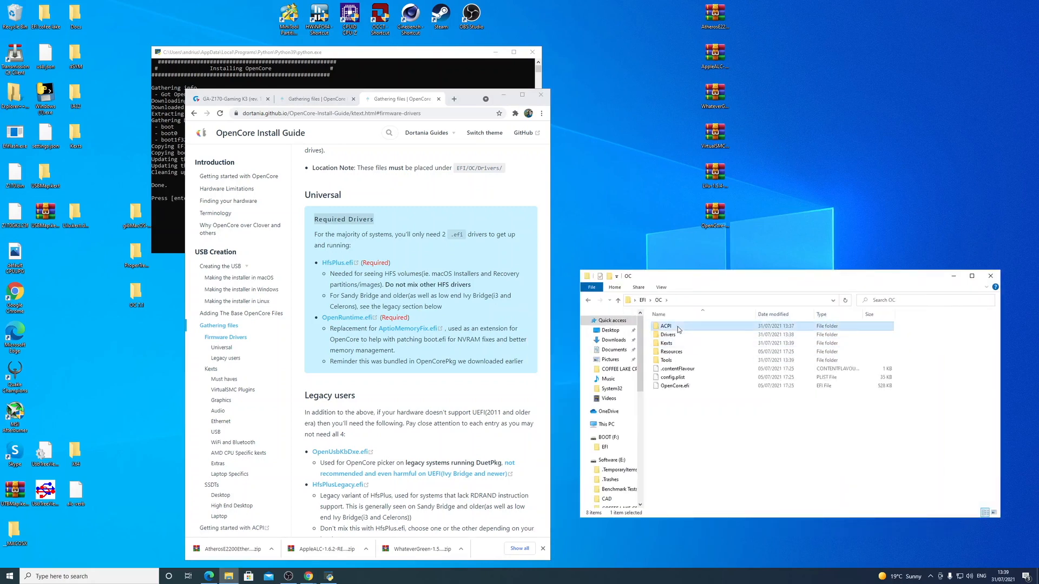
double_click(677, 327)
left_click(588, 300)
double_click(667, 334)
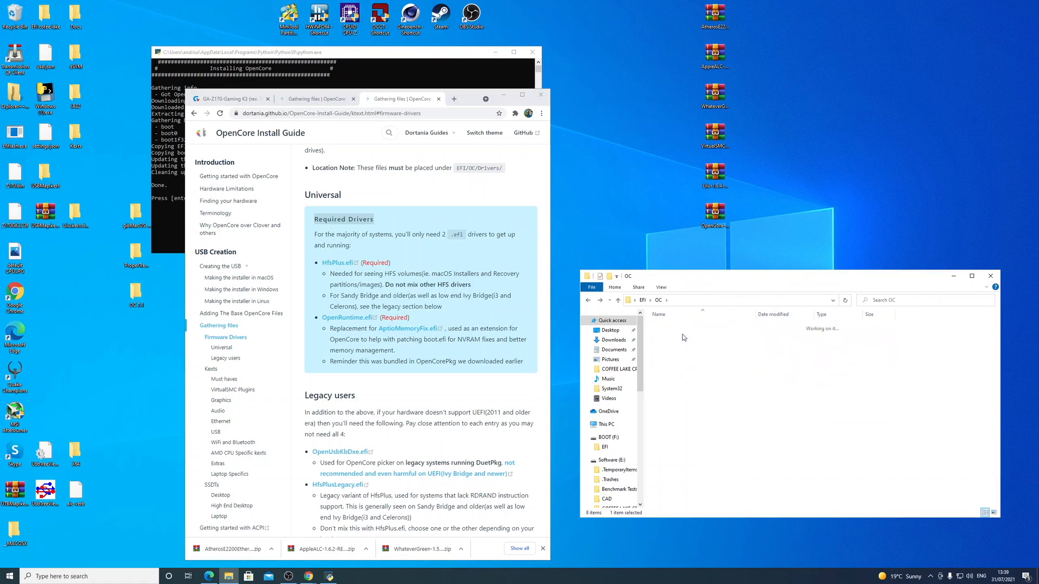
left_click(588, 300)
double_click(671, 343)
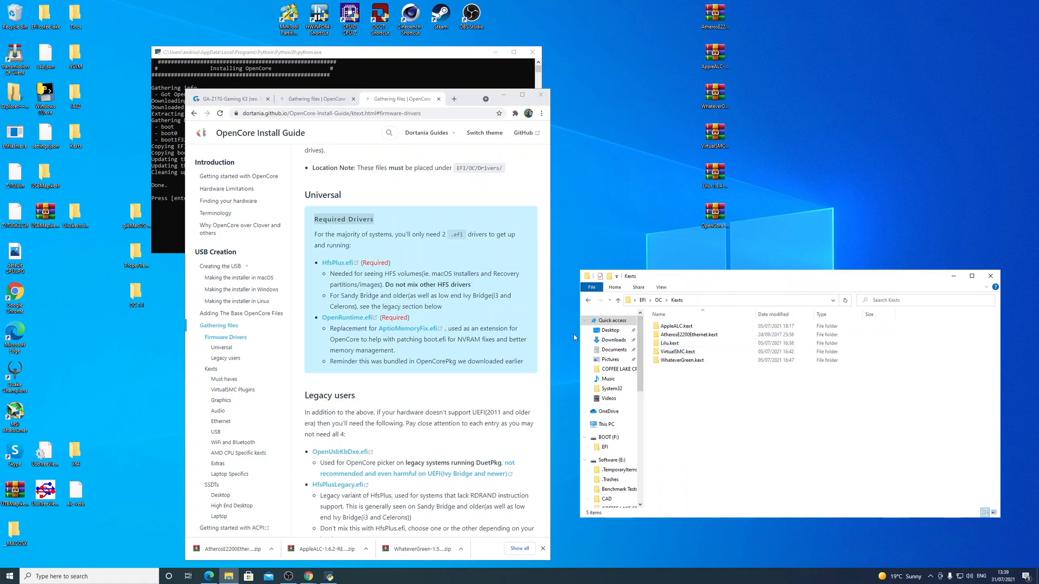
left_click(587, 300)
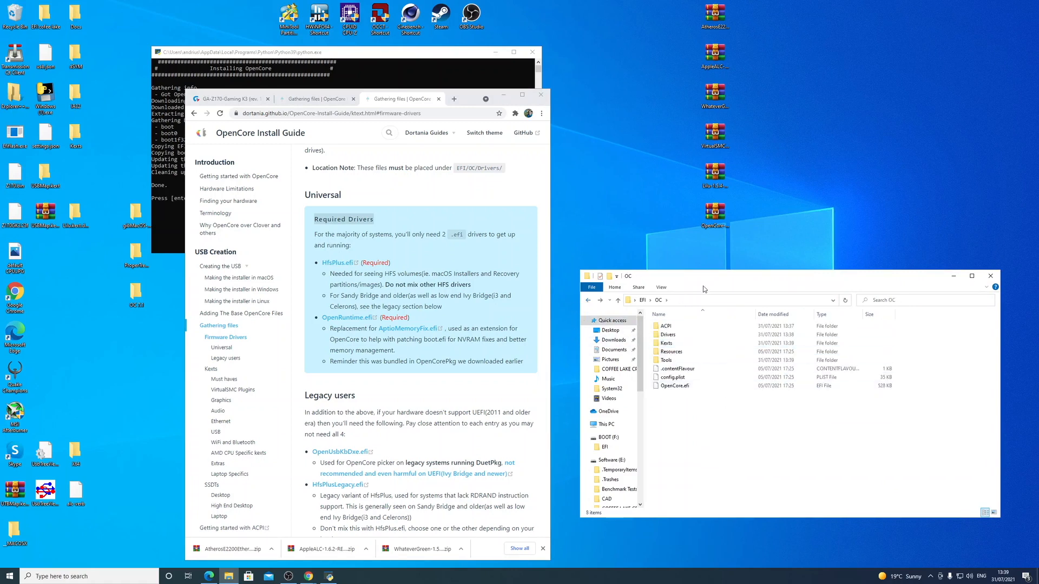
left_click_drag(708, 280, 703, 270)
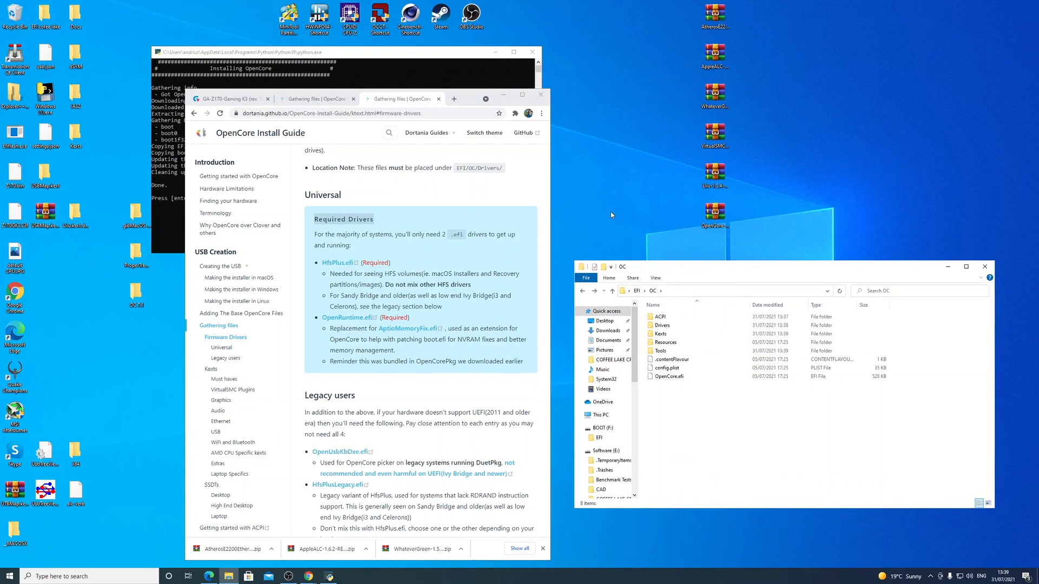
Step: Return the completed OpenCore installer script to its main menu, and close the console and the OC folder window
left_click(415, 59)
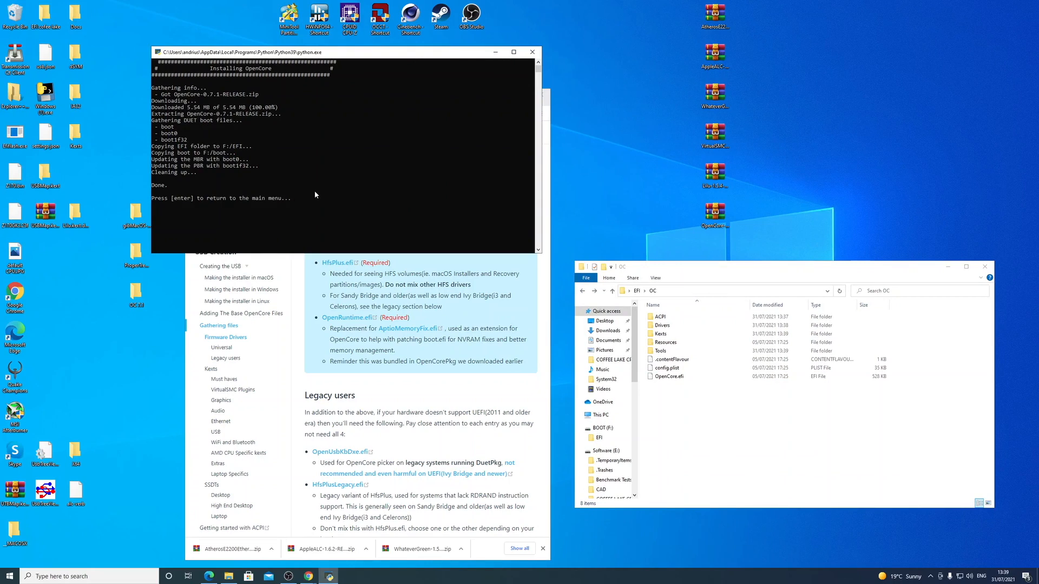
key("Return")
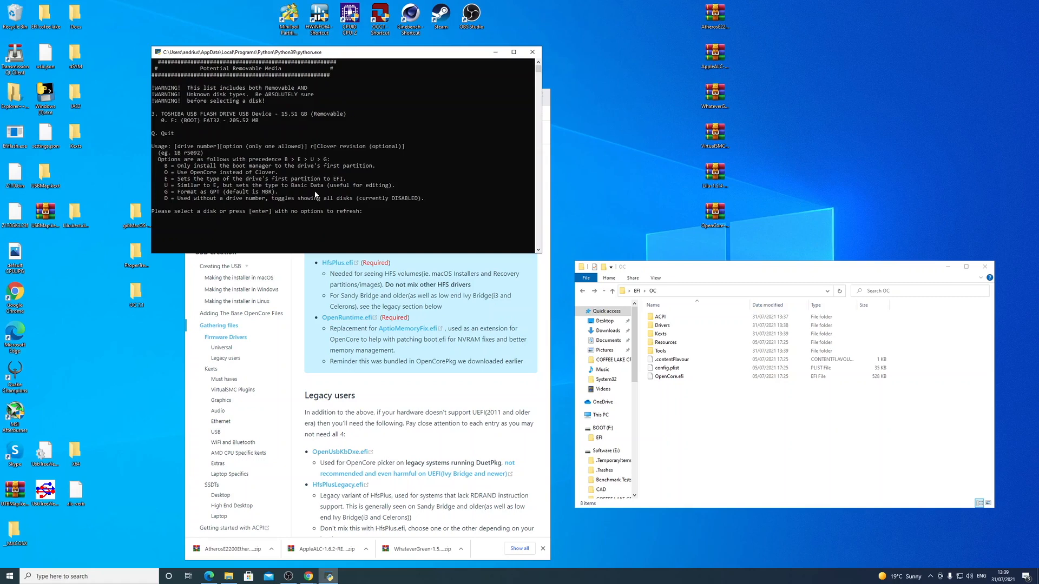
left_click(532, 52)
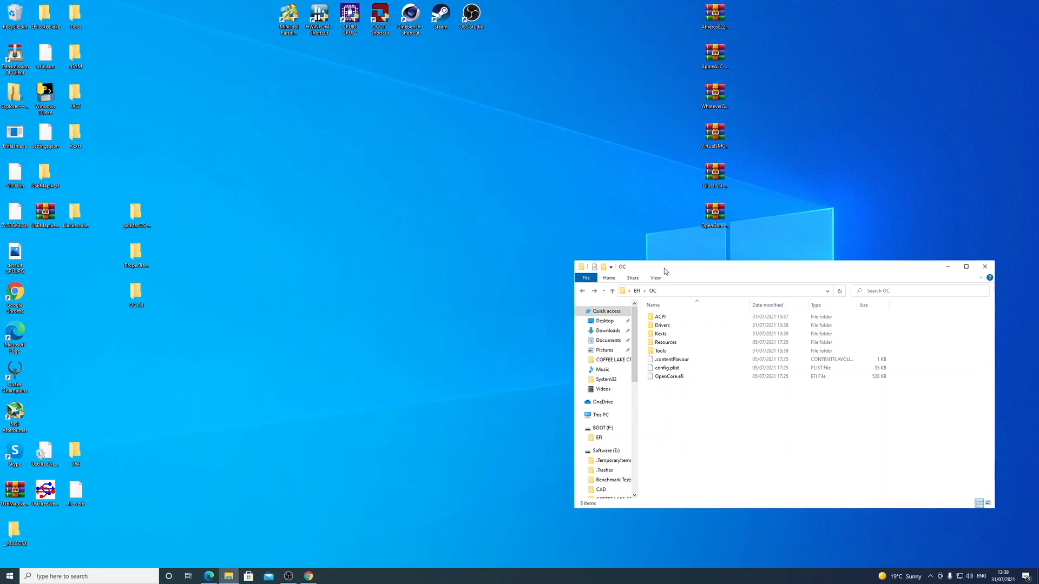
left_click_drag(665, 271, 670, 335)
left_click(992, 334)
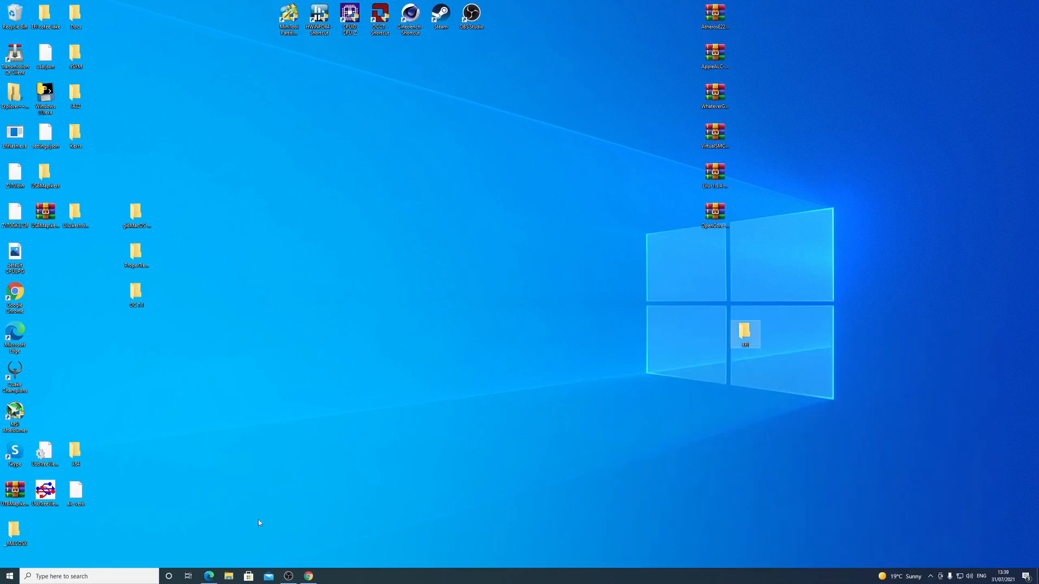
Step: Open a new File Explorer window beside the desktop EFI folder and show the drives under This PC
left_click(229, 576)
left_click_drag(722, 330, 259, 116)
left_click_drag(539, 352, 612, 444)
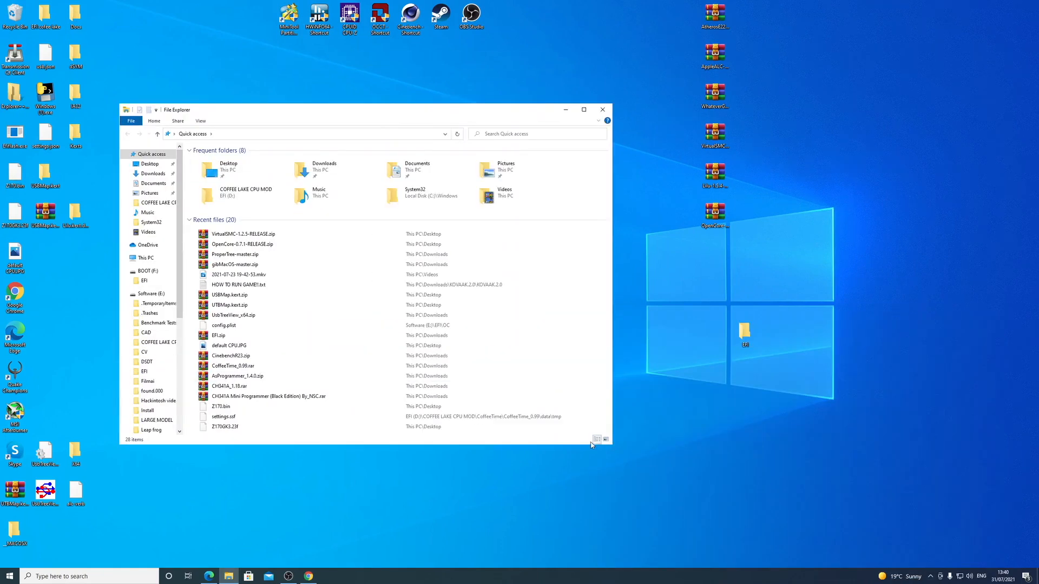
left_click(145, 258)
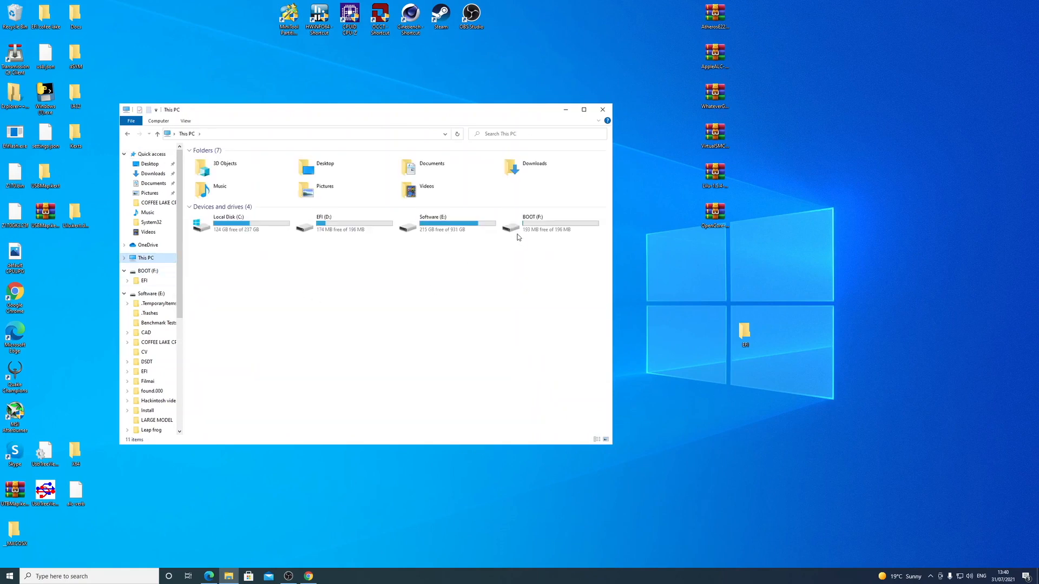
Step: Open the BOOT (F:) drive, check the existing EFI\OC and ACPI folders, and return to the drive's root
left_click(551, 226)
double_click(551, 230)
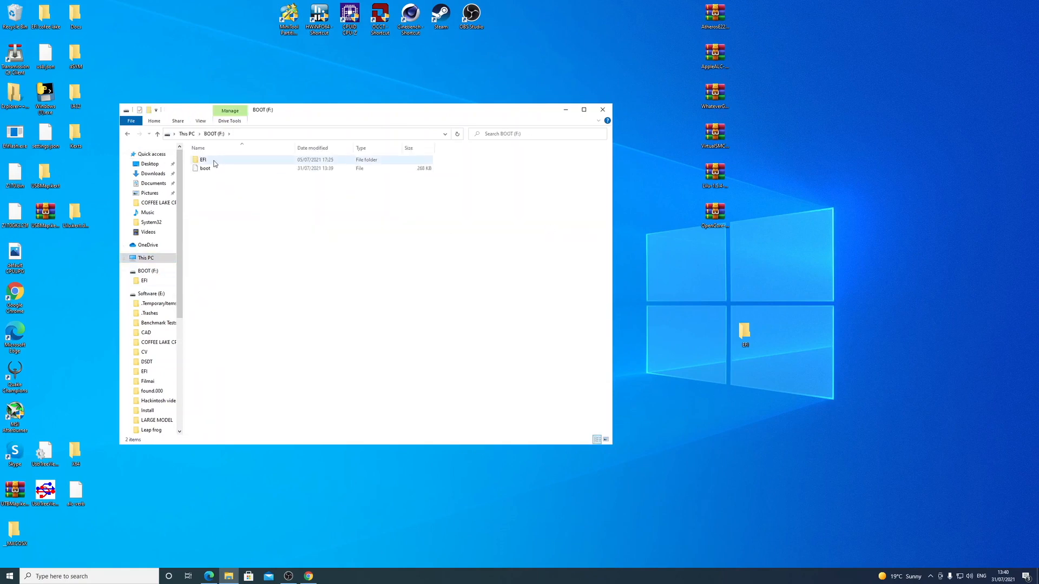
double_click(203, 160)
double_click(214, 168)
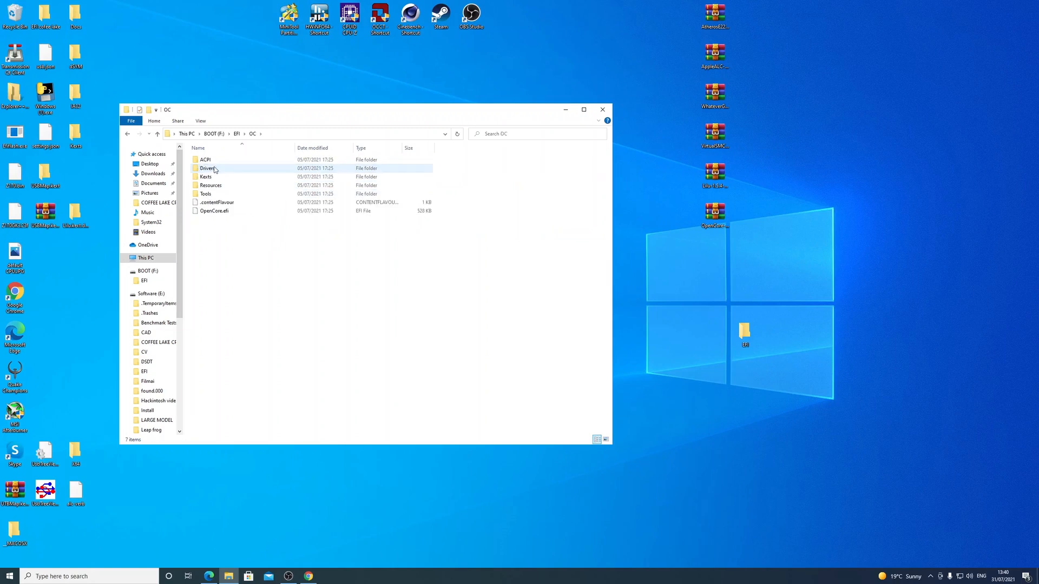
double_click(211, 160)
left_click(127, 135)
left_click(128, 135)
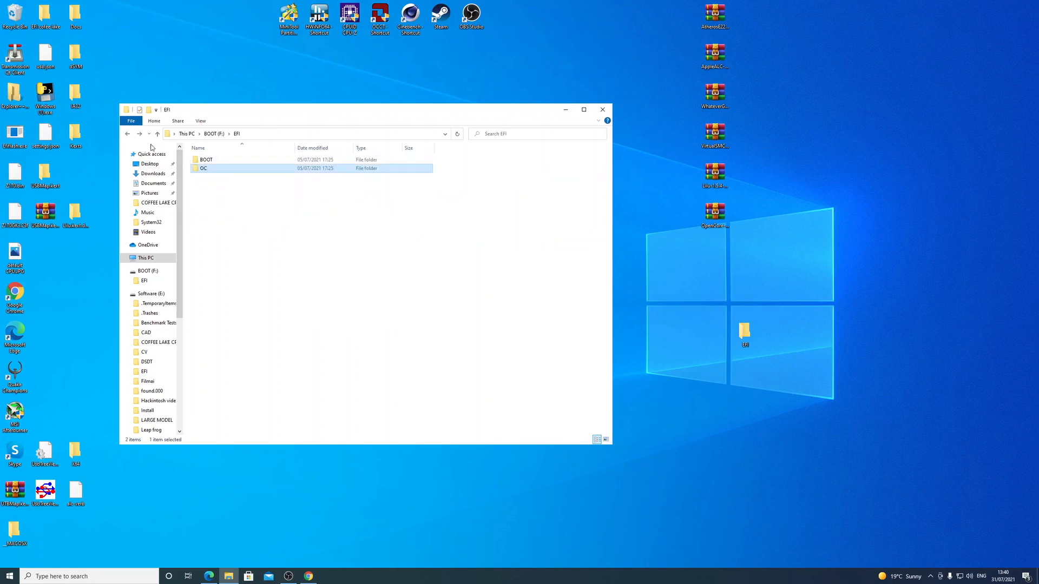
left_click(128, 134)
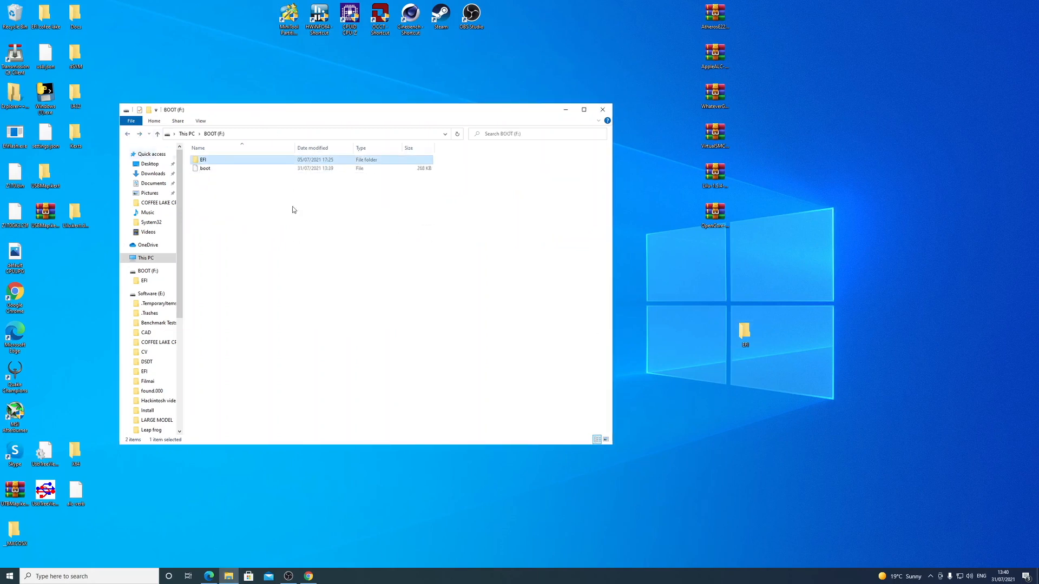
Step: Permanently delete the existing EFI folder from the BOOT (F:) drive
left_click(751, 332)
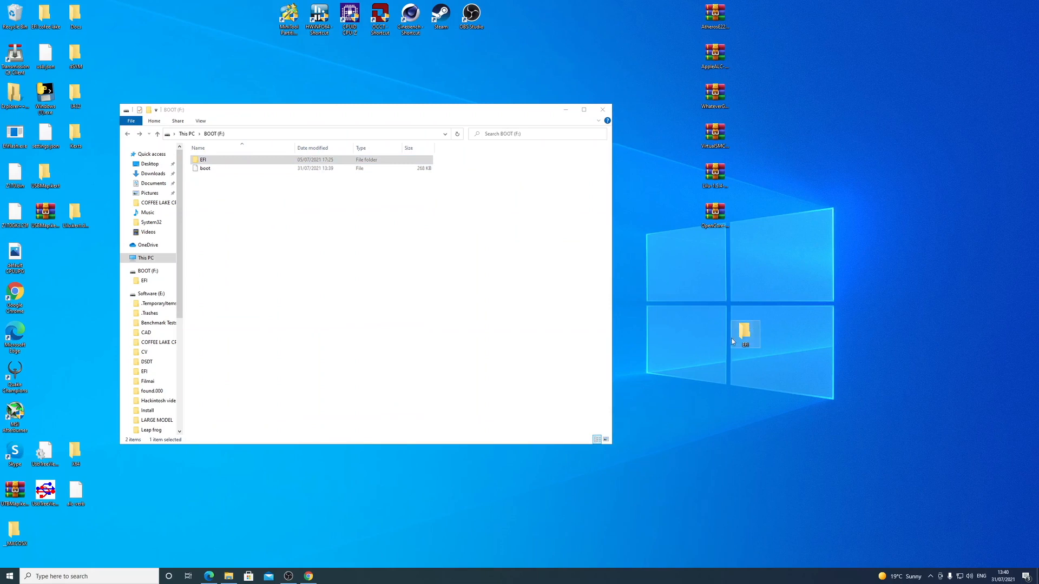
left_click(372, 239)
left_click(203, 161)
right_click(203, 161)
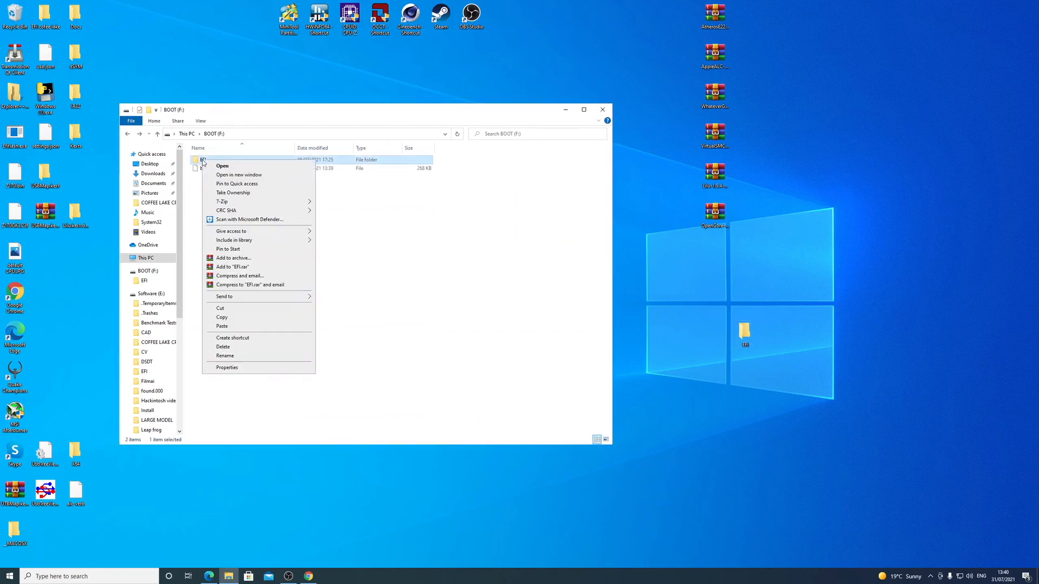
left_click(223, 346)
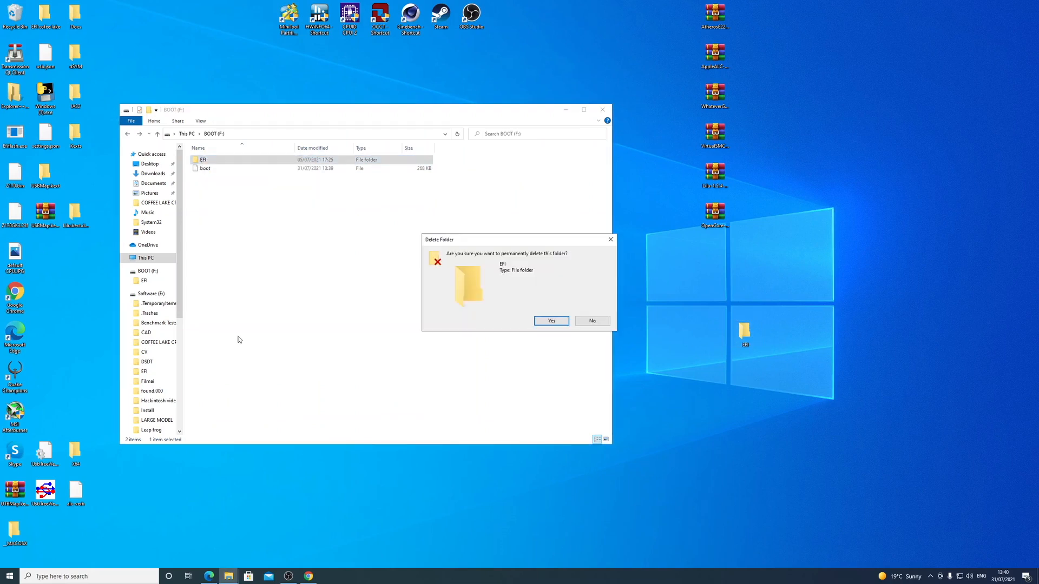
left_click(551, 320)
Step: Copy the custom EFI folder from the desktop to the BOOT (F:) drive and delete the desktop original
left_click_drag(748, 331, 267, 234)
left_click(291, 247)
right_click(741, 333)
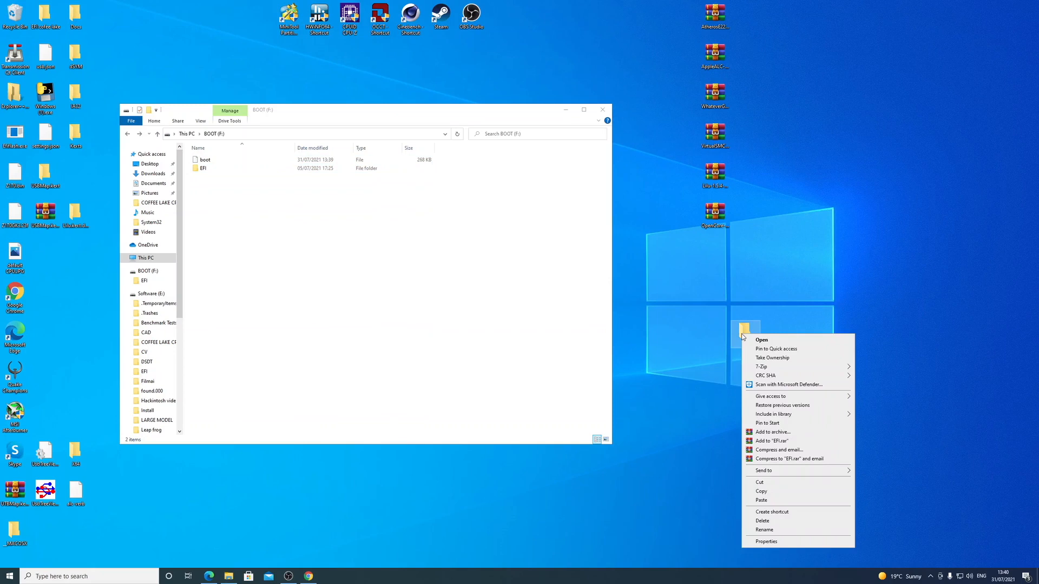
left_click(770, 511)
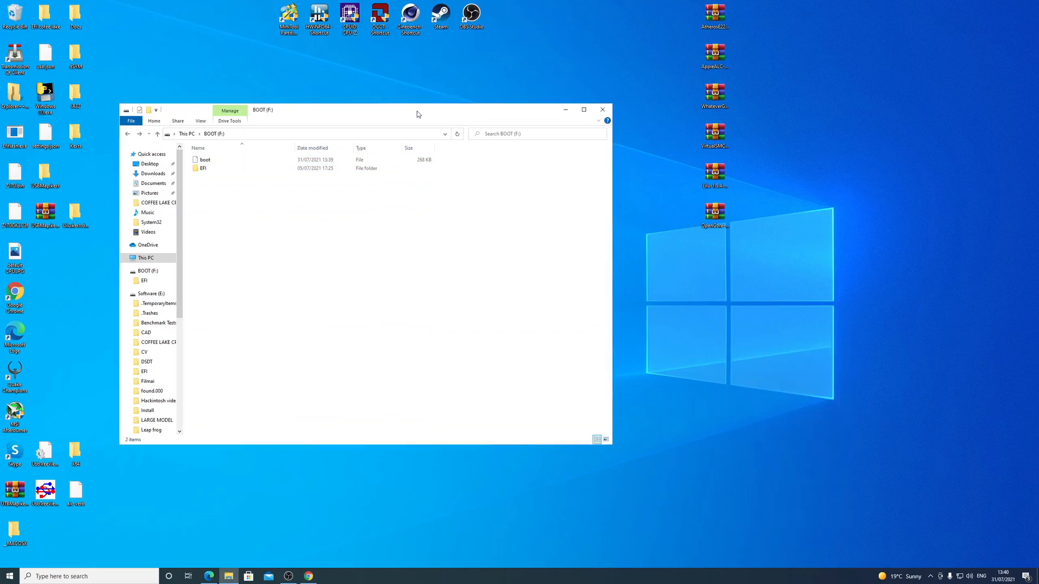
Step: Open the OC folder inside the copied EFI folder on BOOT (F:) and reposition its window on the desktop
left_click_drag(417, 111, 463, 176)
double_click(238, 234)
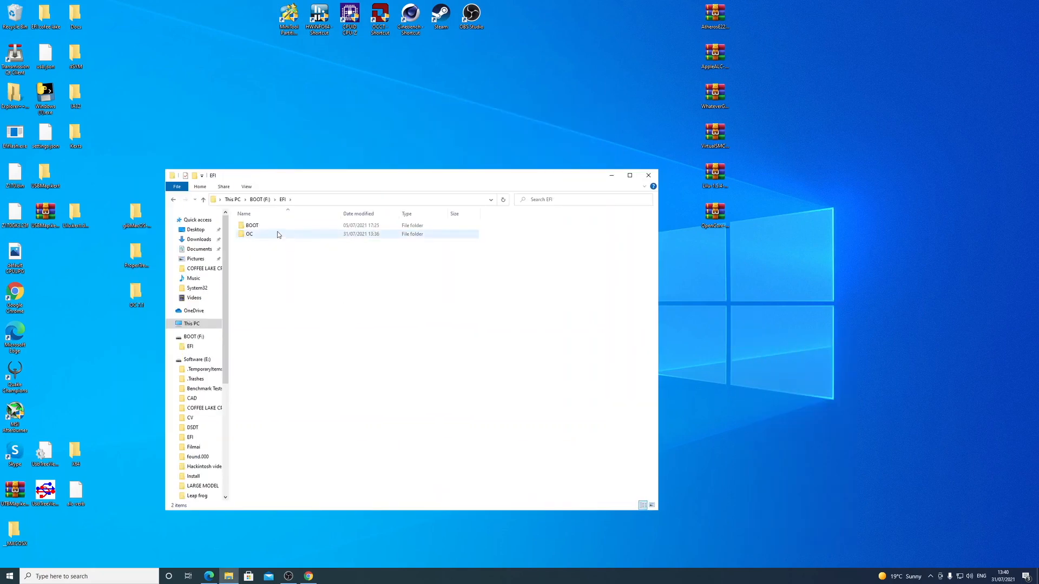
double_click(271, 234)
left_click_drag(330, 178, 343, 189)
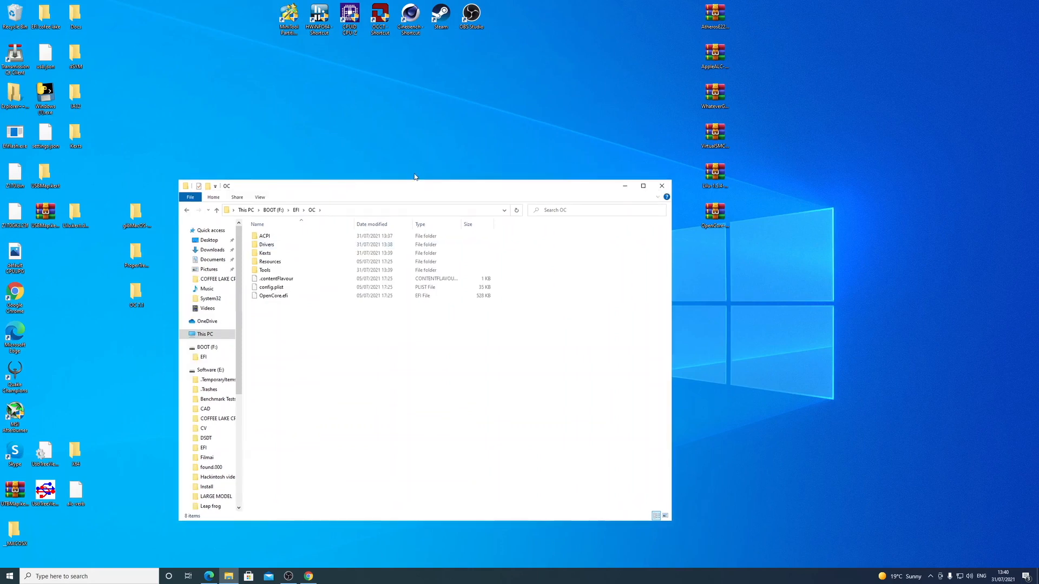
Step: Delete all the downloaded kext and OpenCore zip archives from the desktop
left_click_drag(779, 5, 722, 214)
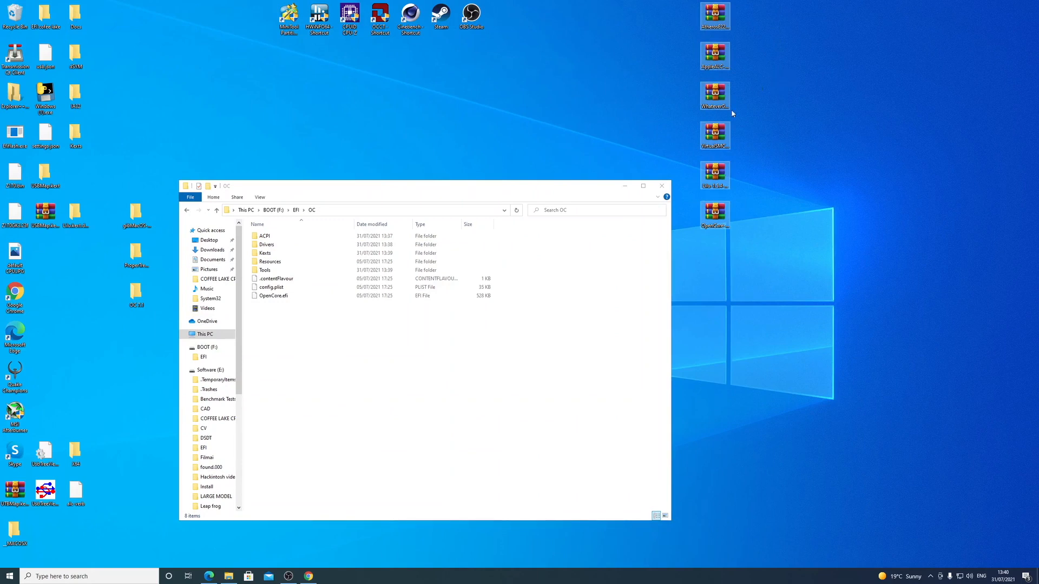
right_click(723, 20)
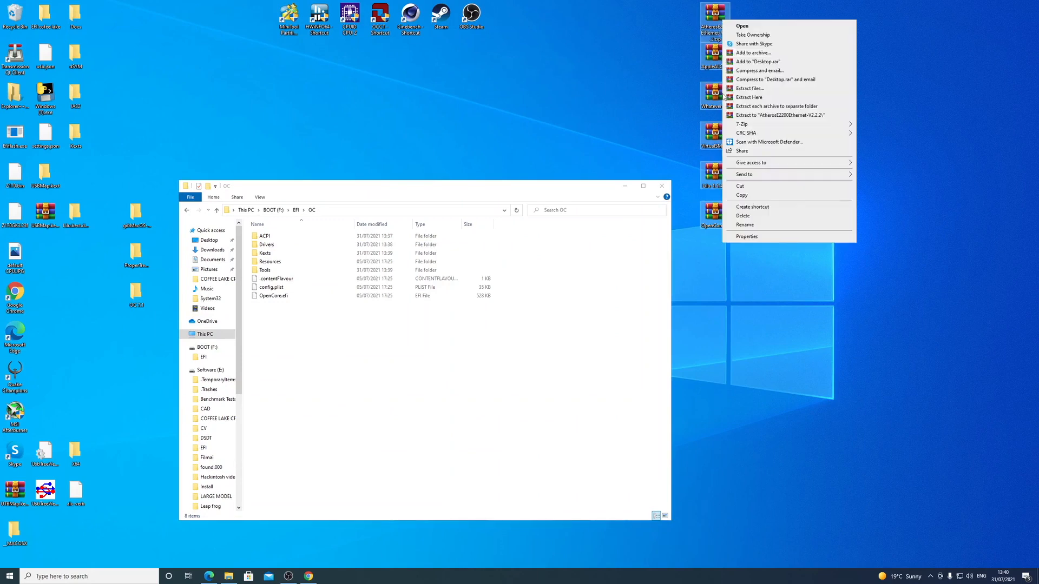
left_click(743, 216)
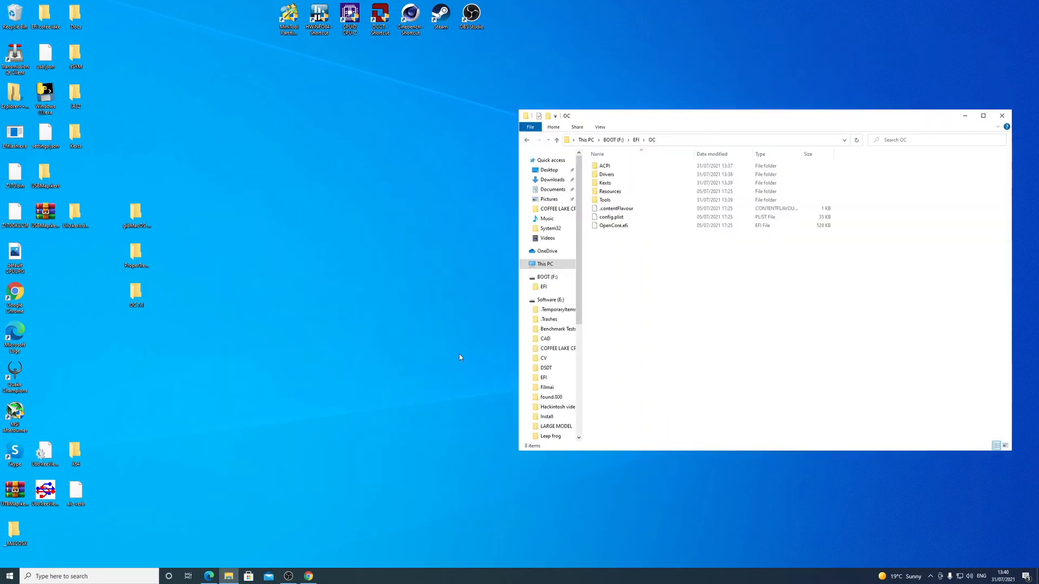
Step: Bring up the Chrome window with the OpenCore release and Downloads pages and close it
left_click(308, 576)
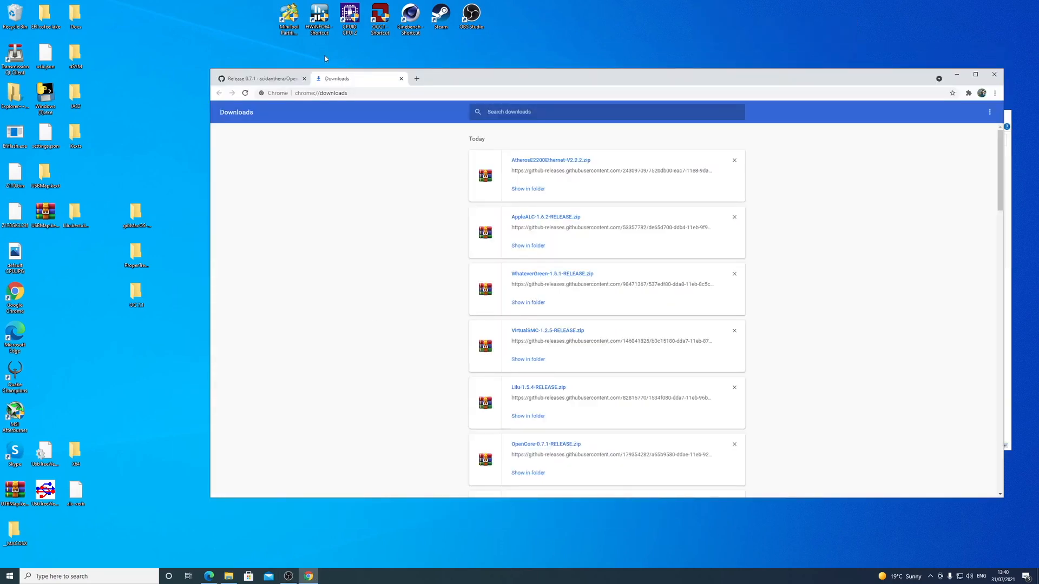
left_click(269, 81)
left_click(994, 75)
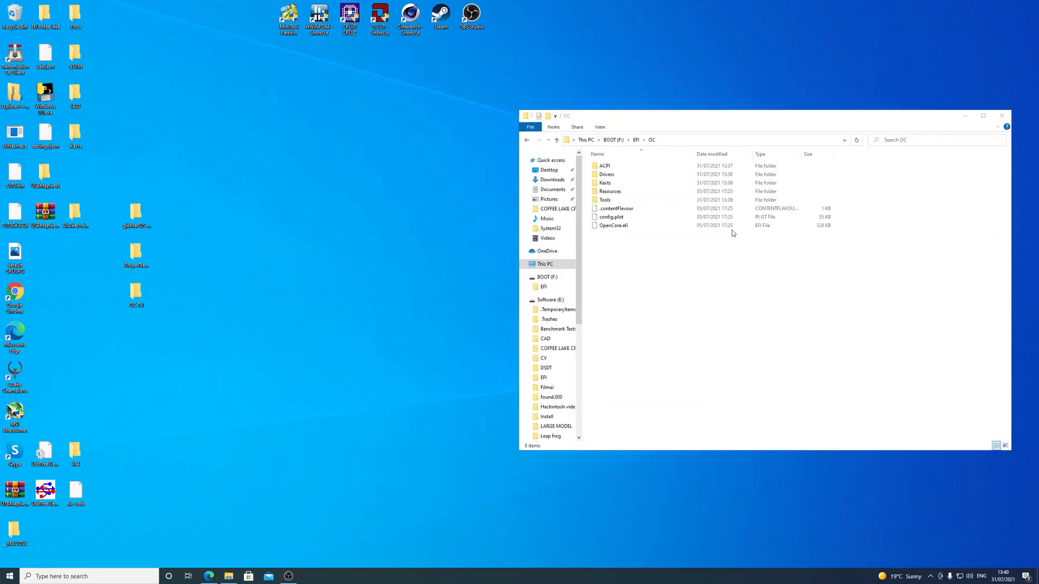
Step: Start Chrome again, search for "opencore guide", open Dortania's OpenCore Install Guide and move the browser window away from the OC folder window
double_click(13, 298)
type("opencore guide")
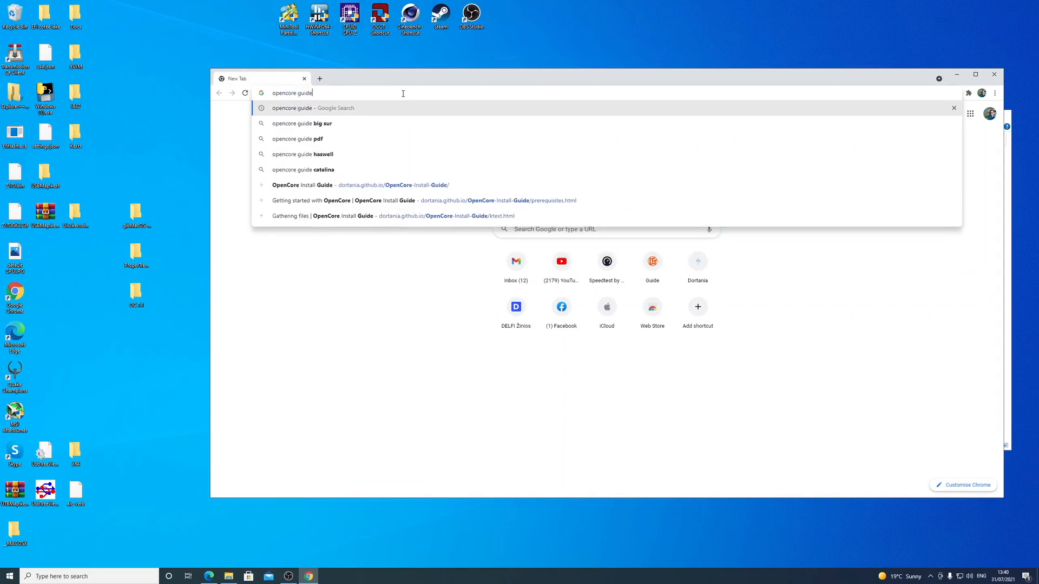
key("Return")
left_click(393, 186)
left_click_drag(447, 82, 252, 17)
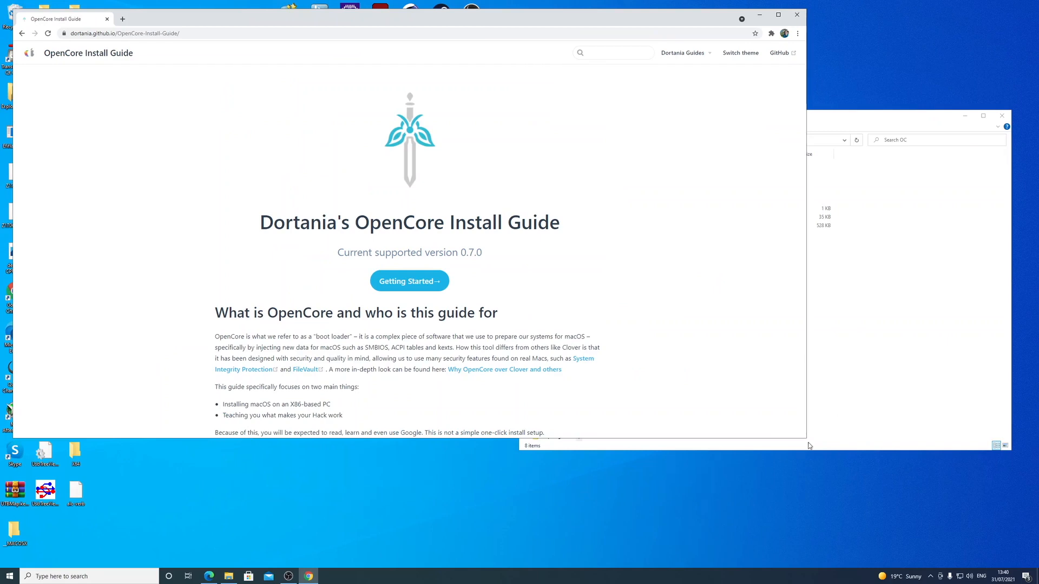
Step: Narrow the guide's browser window and open the Skylake desktop config.plist page at its Booter section
left_click_drag(805, 438, 512, 559)
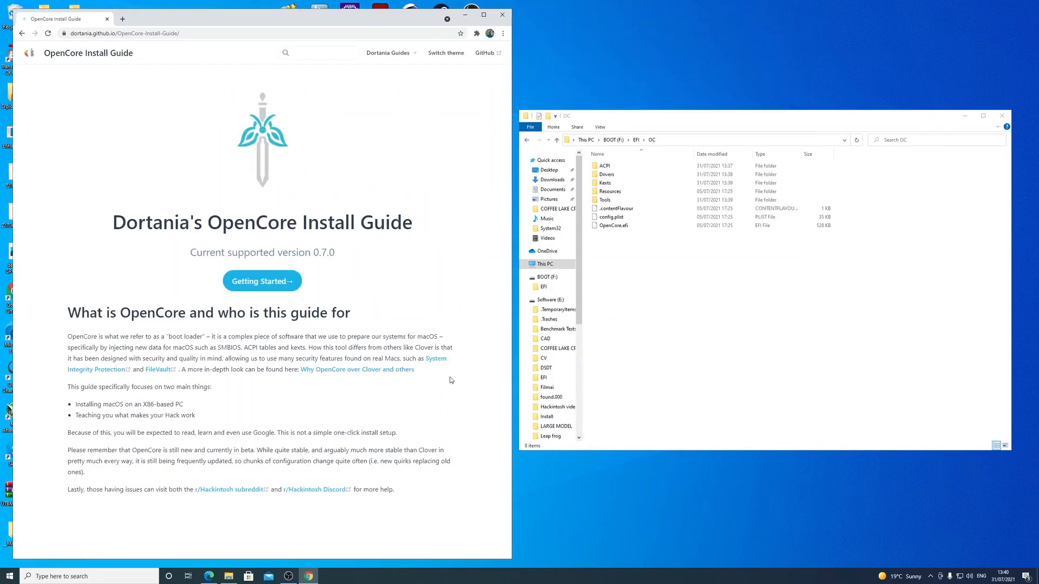
left_click(261, 281)
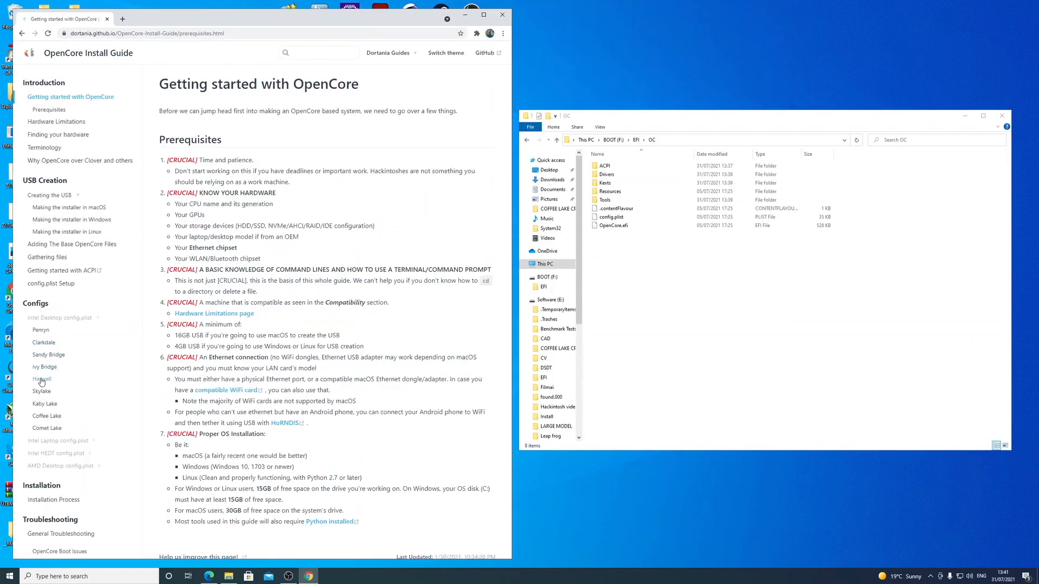
left_click(45, 393)
scroll(255, 295, "down", 15)
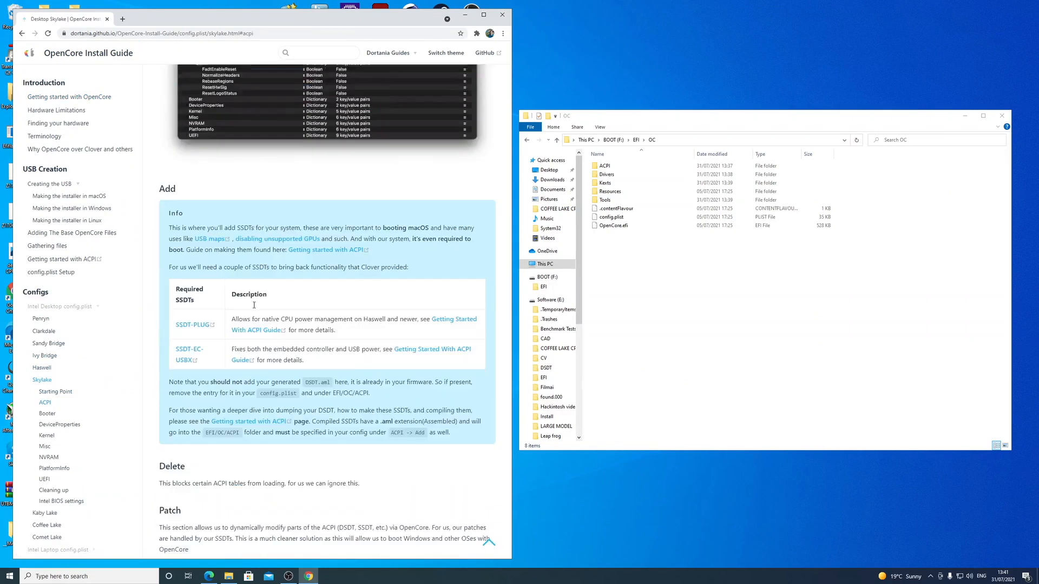
scroll(265, 287, "down", 3)
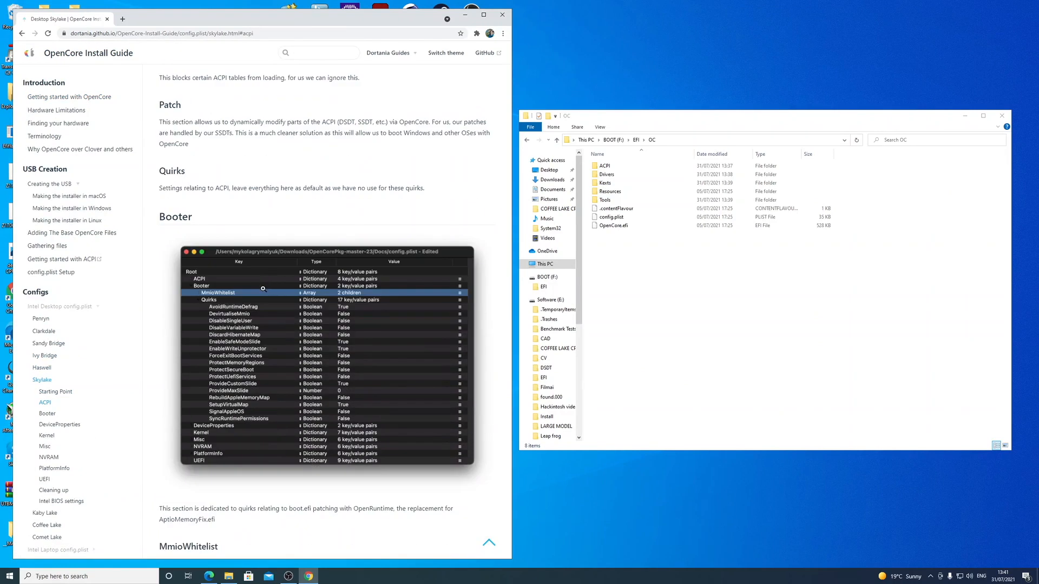
Step: Check the SSDT files in the EFI/OC/ACPI folder on the BOOT drive and return to the OC folder
left_click(789, 285)
left_click_drag(753, 114, 761, 115)
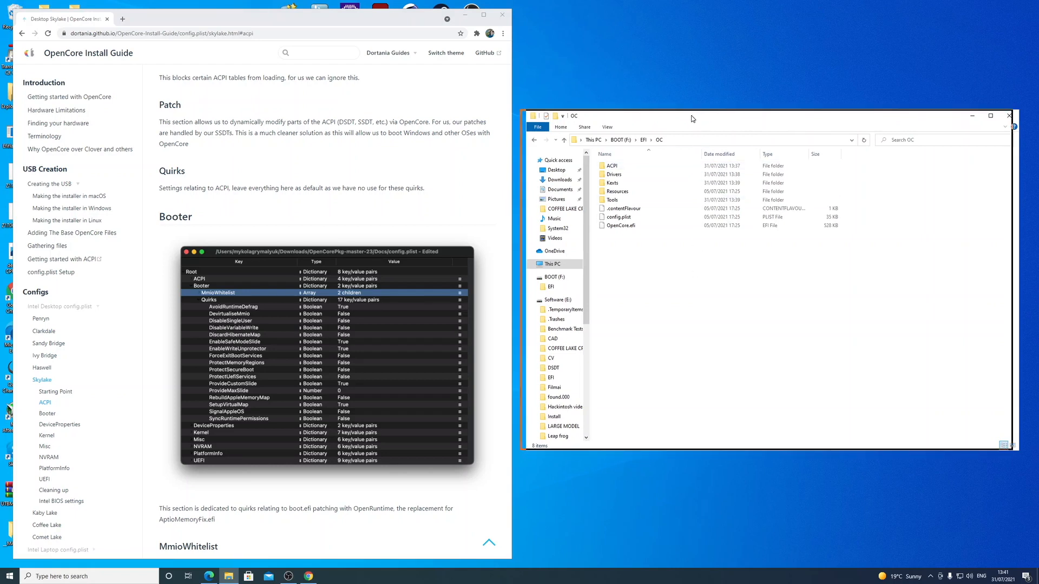
left_click_drag(701, 119, 695, 118)
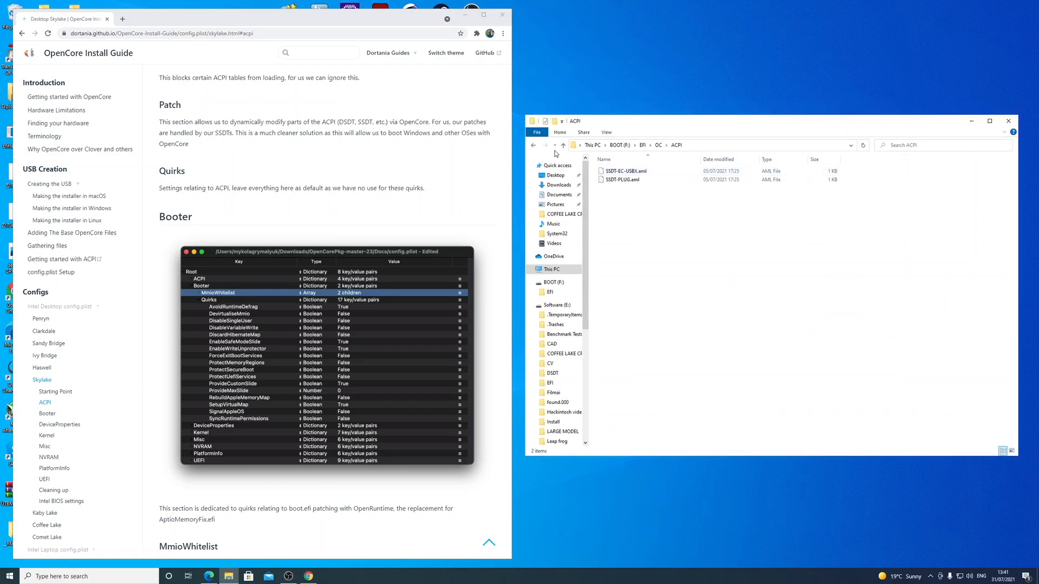
left_click(534, 145)
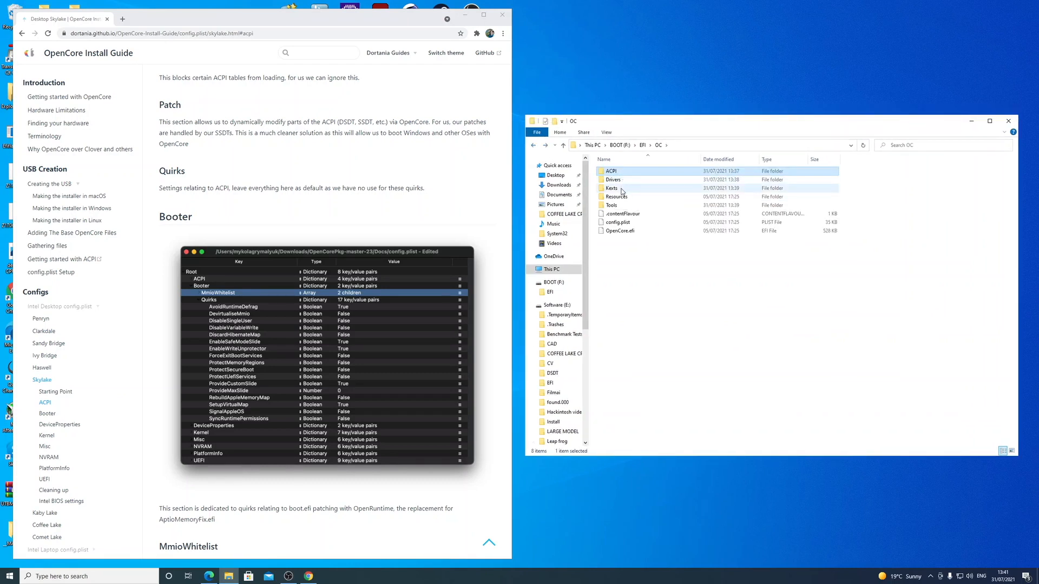
Step: Open config.plist from the OC folder in the plist editor and enlarge the editor window
left_click(626, 223)
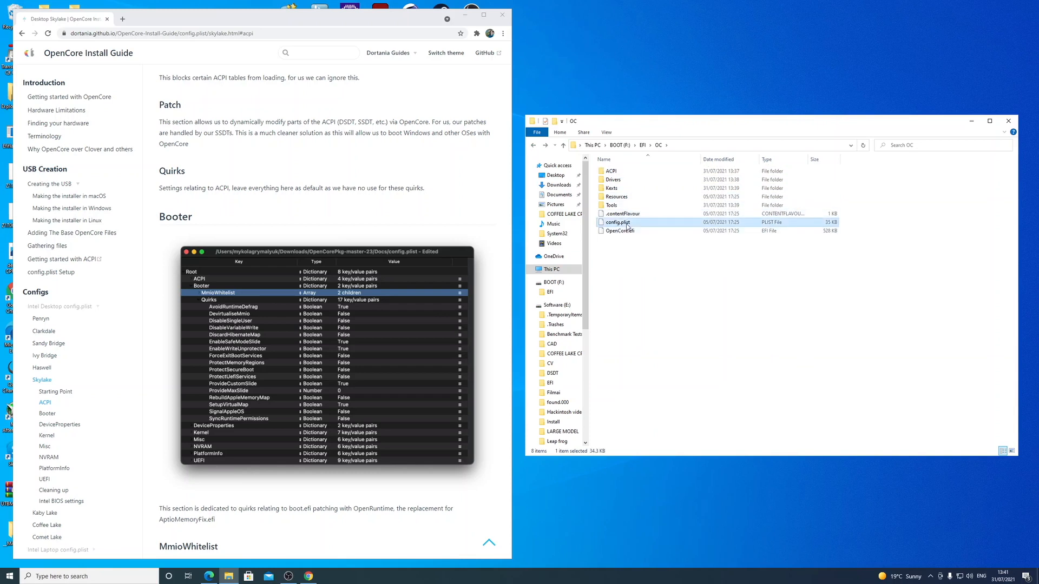
left_click(660, 296)
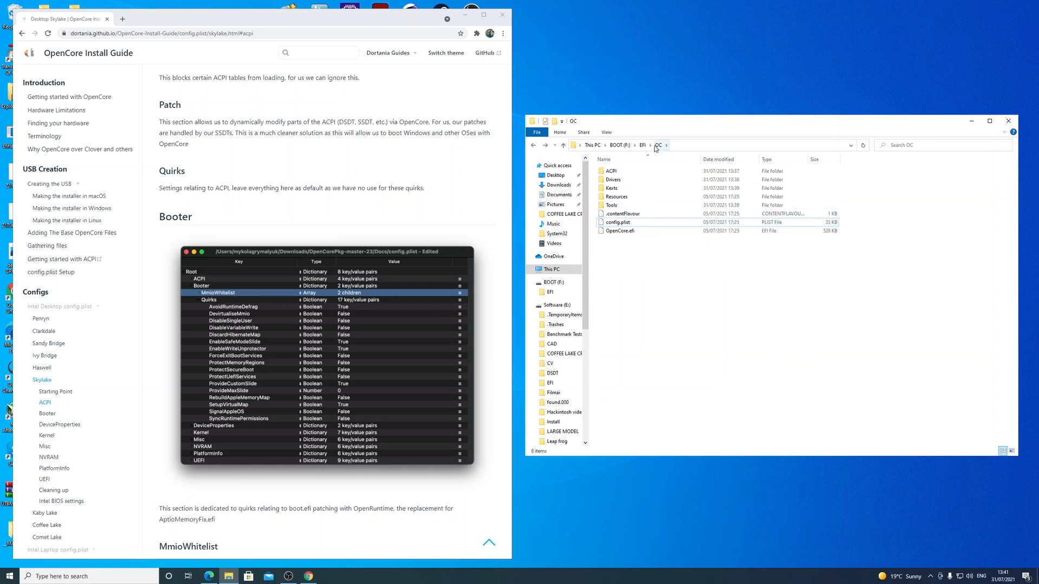
left_click_drag(661, 126, 659, 125)
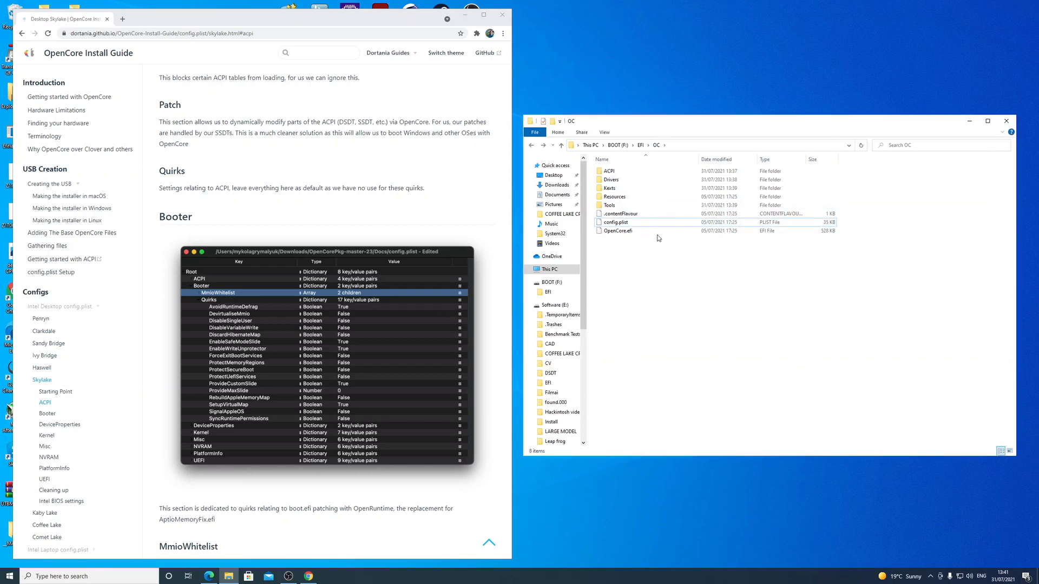
left_click(637, 223)
double_click(637, 223)
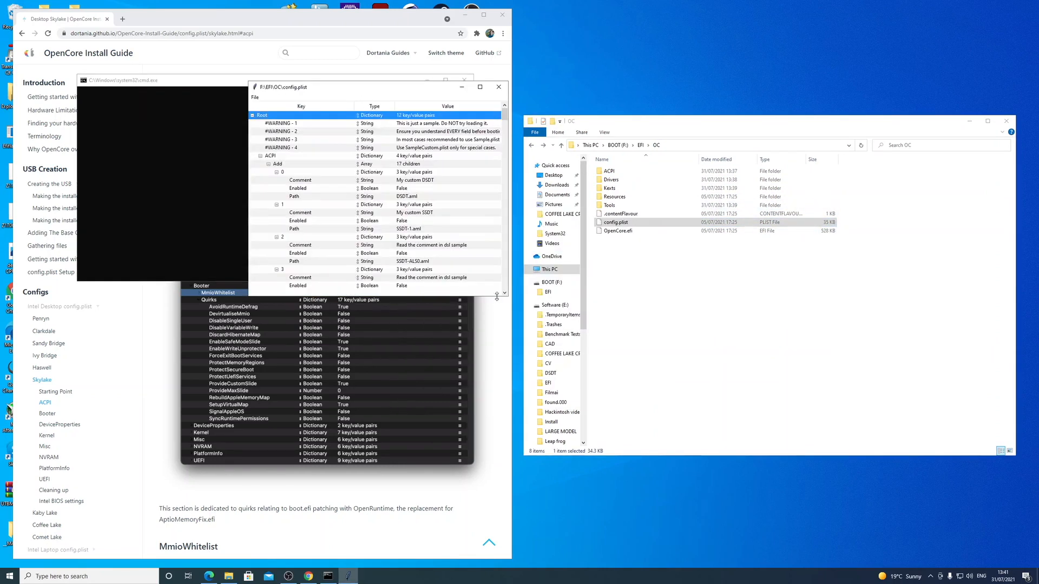
left_click_drag(503, 295, 589, 399)
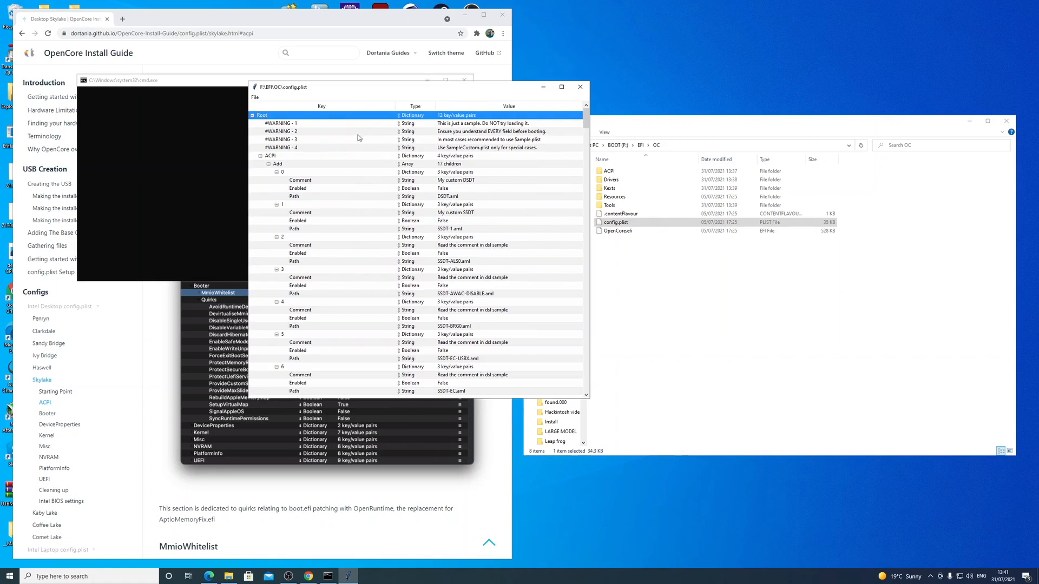
left_click(255, 97)
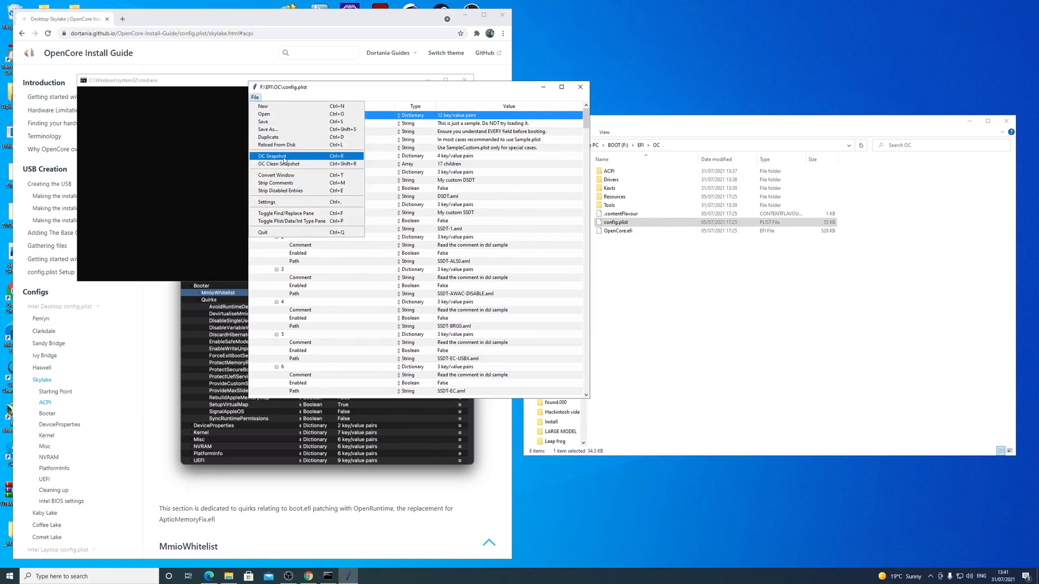
left_click(440, 96)
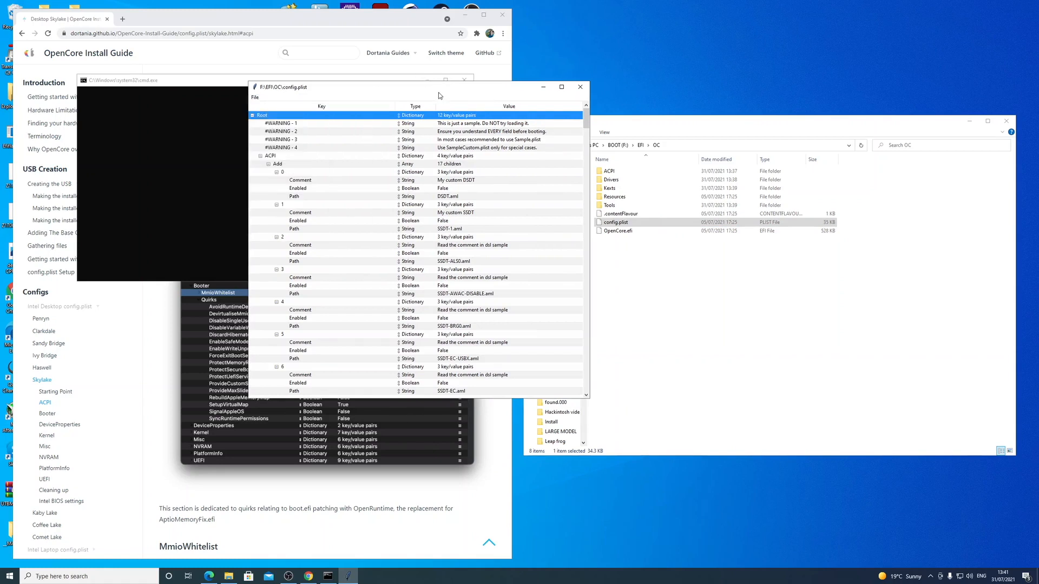
mouse_move(586, 119)
left_mouse_down()
mouse_move(586, 169)
mouse_move(584, 117)
left_mouse_up()
left_click_drag(511, 88, 474, 96)
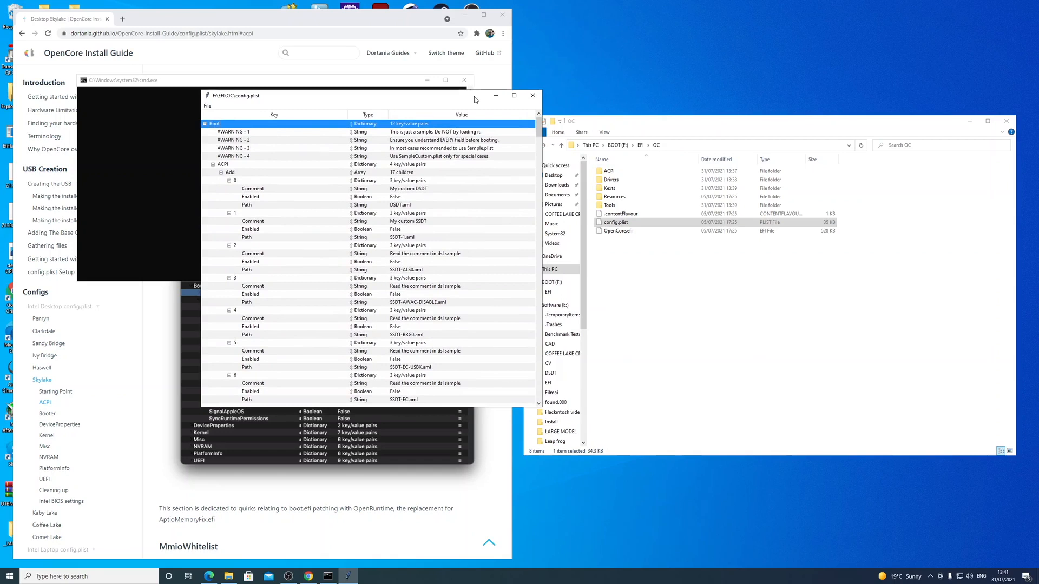
left_click_drag(454, 95, 443, 99)
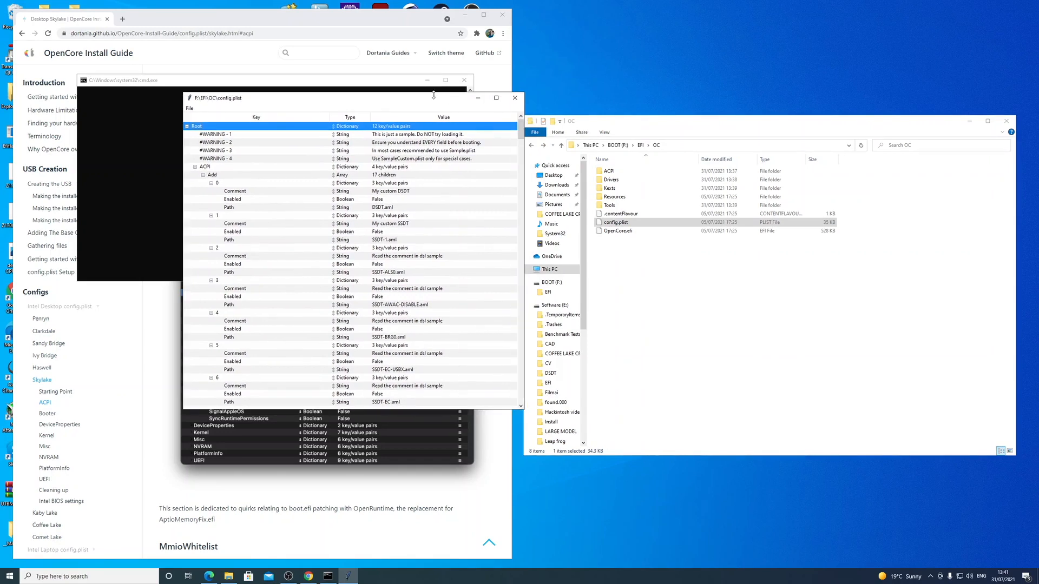
Step: Run an OC Clean Snapshot on config.plist, using the EFI/OC folder on the BOOT (F:) drive
left_click(190, 108)
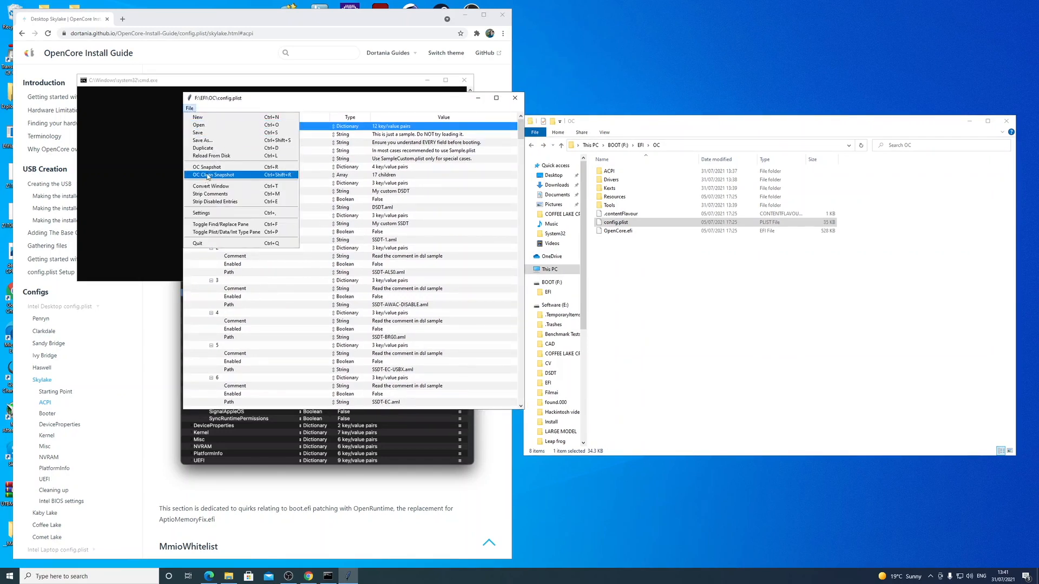
left_click(205, 174)
left_click(180, 139)
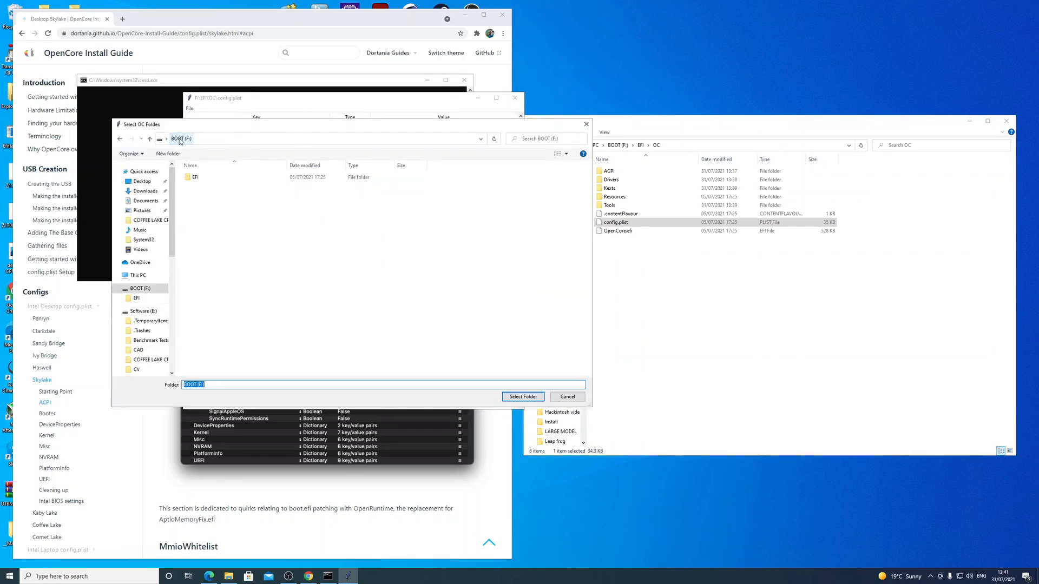
left_click(142, 275)
left_click(253, 294)
double_click(253, 293)
double_click(205, 178)
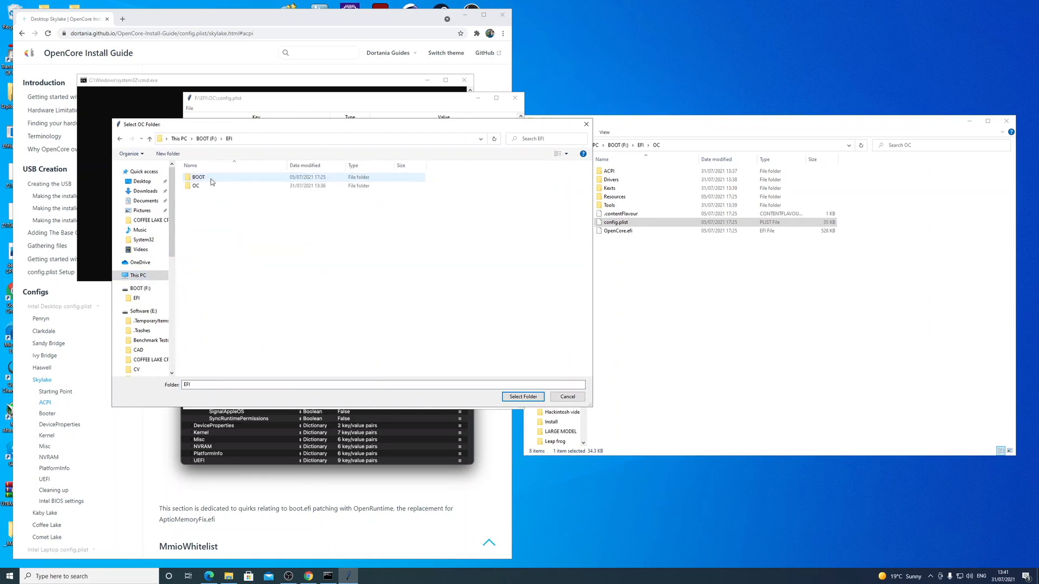
left_click(198, 186)
double_click(198, 186)
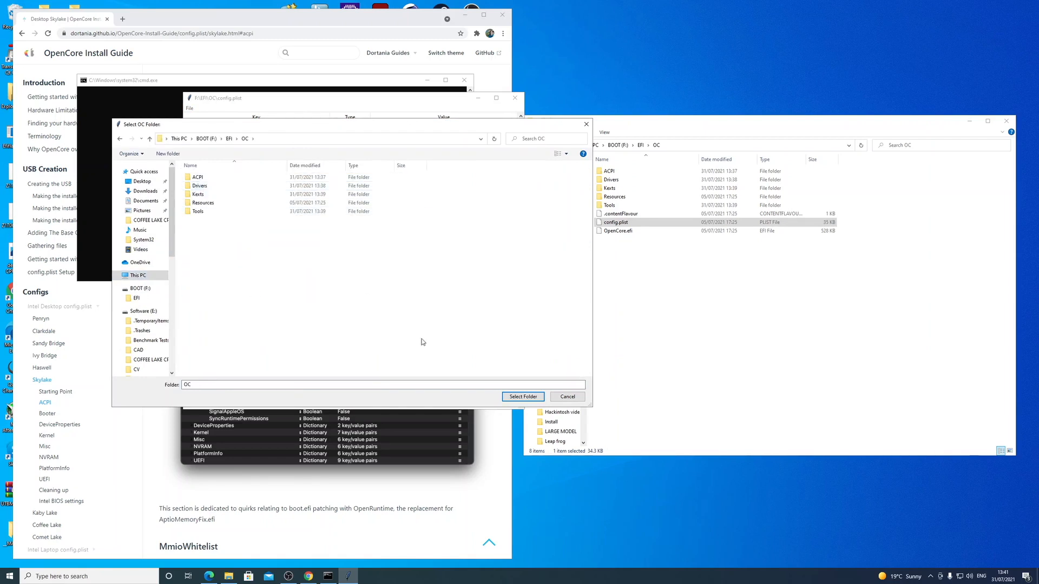
left_click(522, 396)
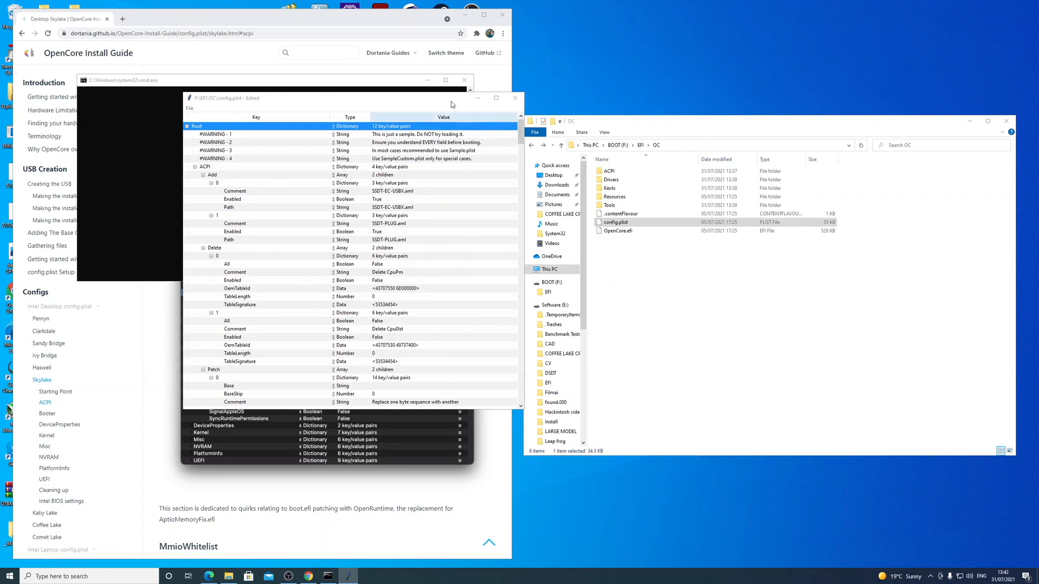
Step: Compare the SSDT entries under ACPI > Add in config.plist with the files in the ACPI folder
left_click_drag(453, 102, 439, 109)
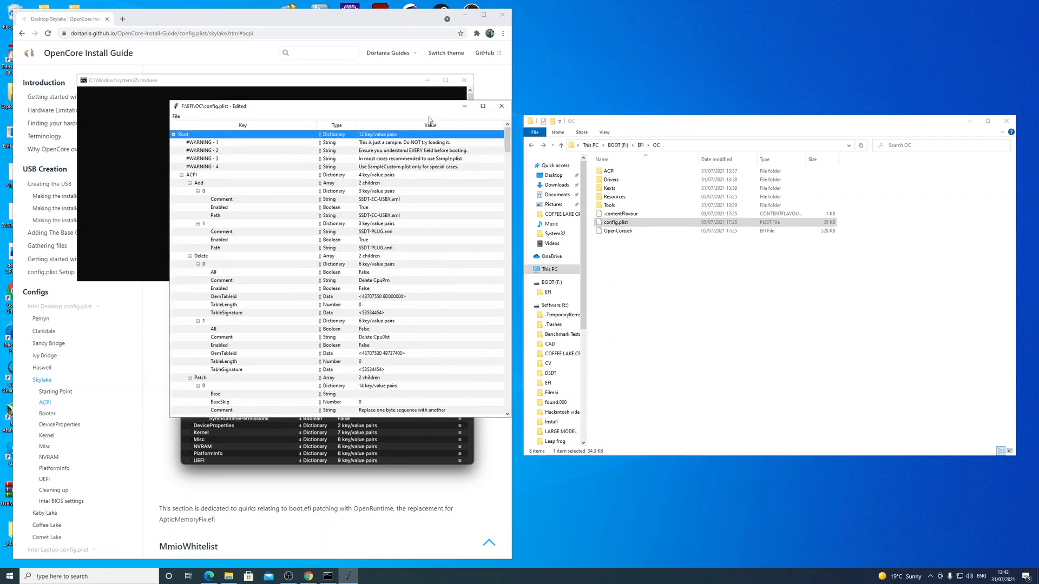
left_click(191, 174)
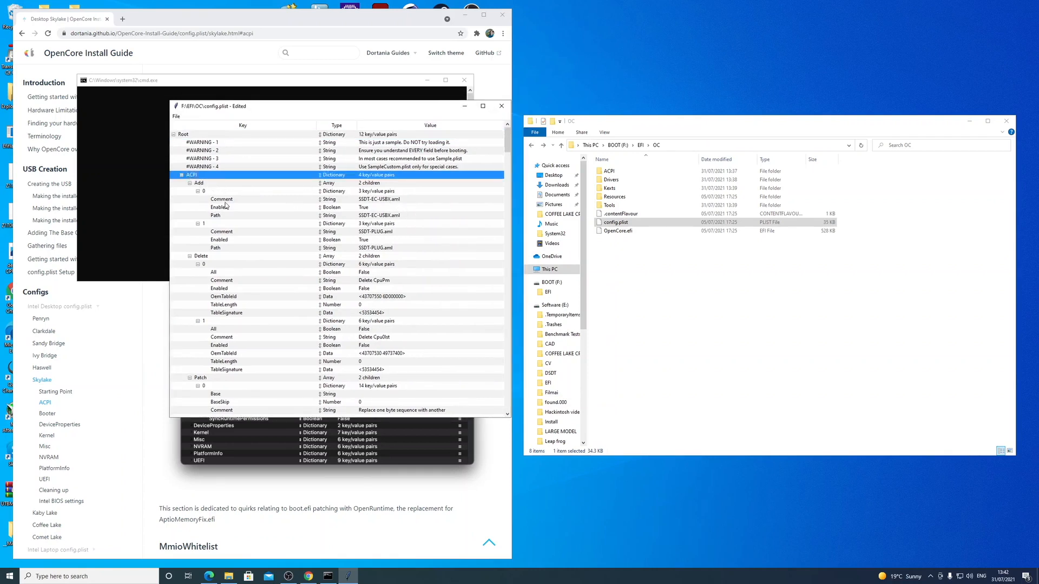
left_click(380, 200)
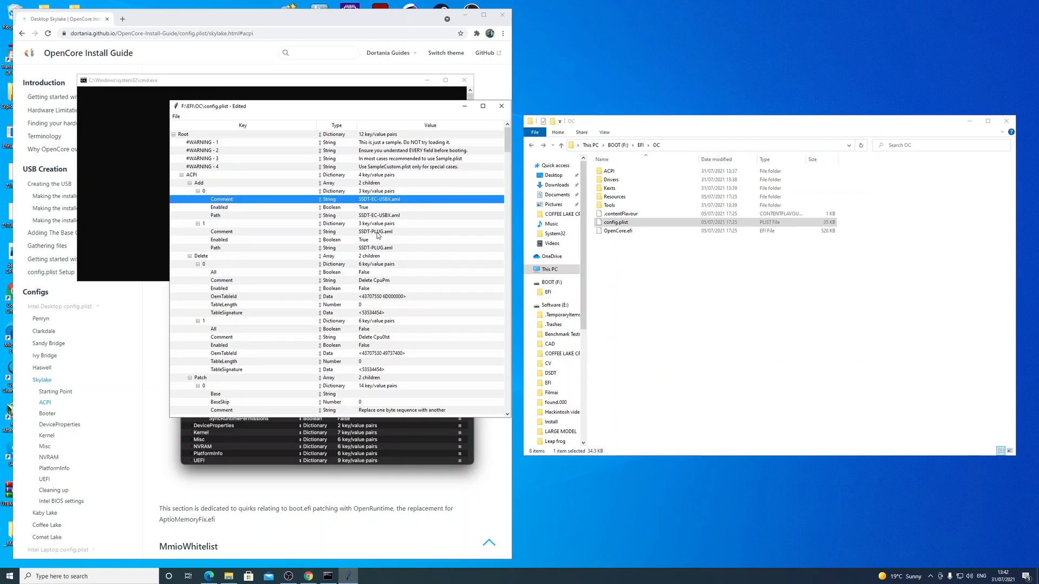
left_click(374, 249)
left_click(380, 231)
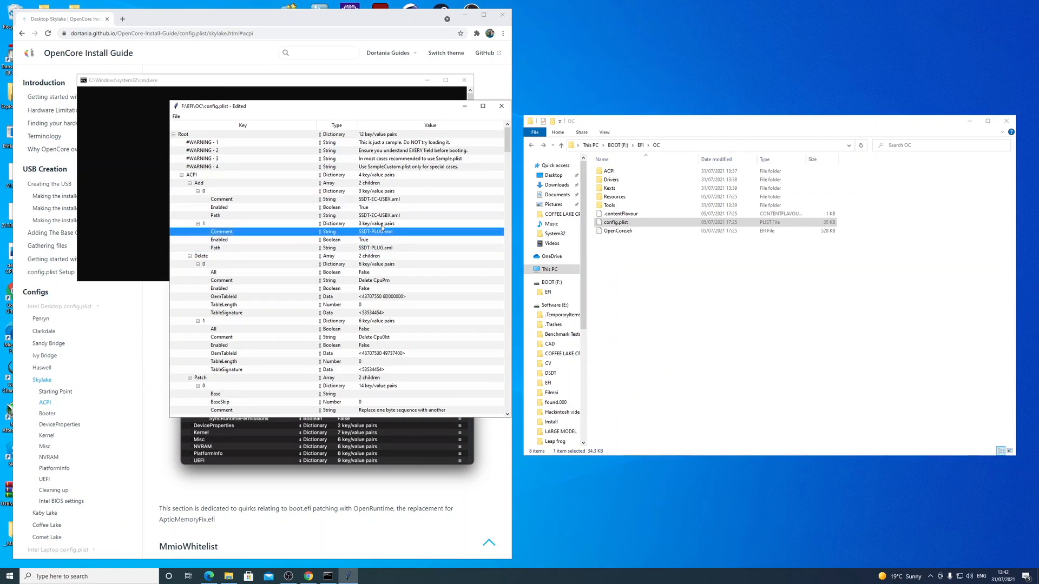
left_click(676, 261)
double_click(614, 172)
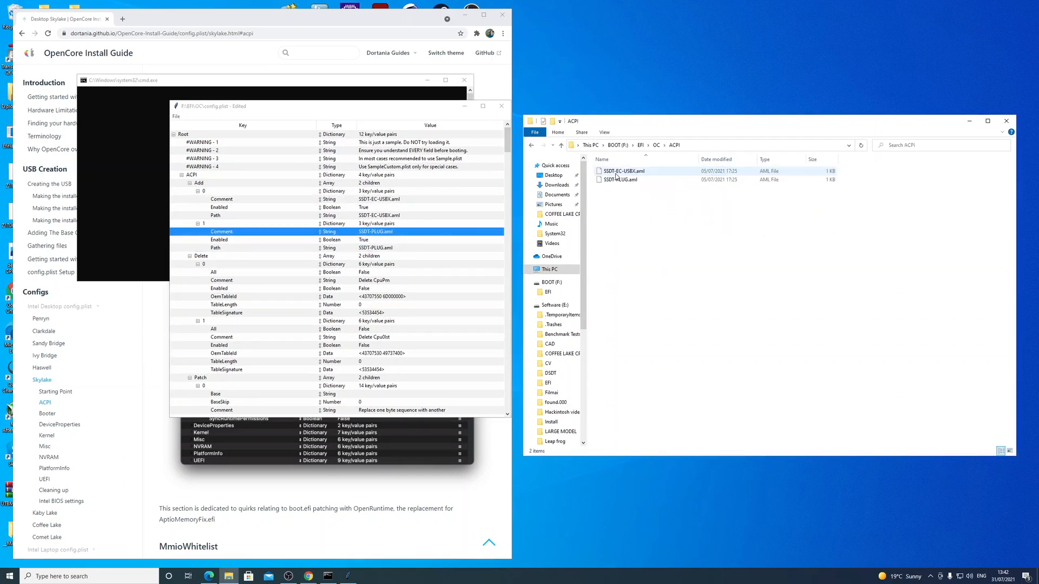
left_click(531, 146)
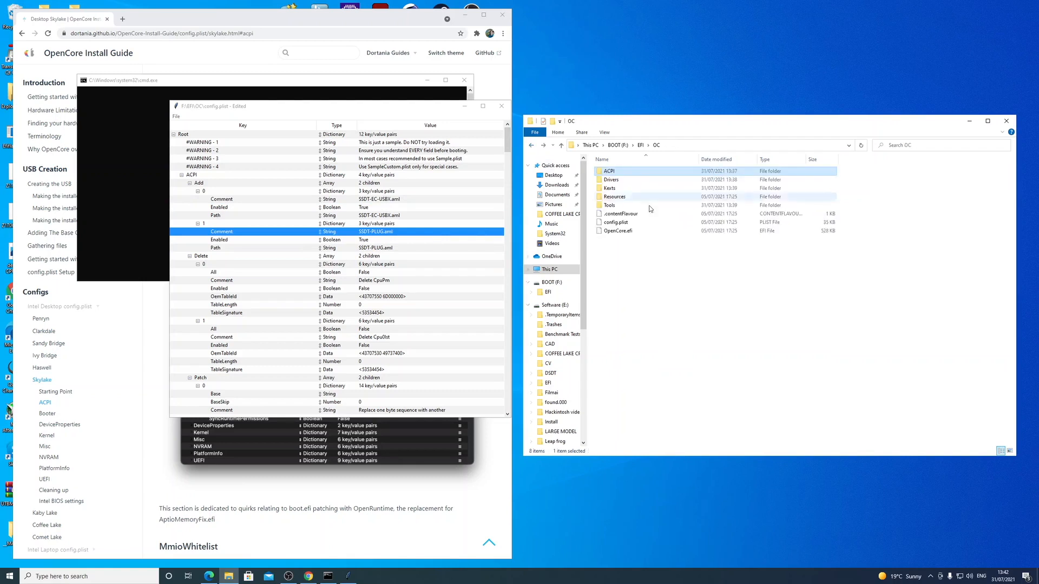
left_click(661, 263)
Step: Collapse the ACPI Add and Delete arrays, minimize the file and command windows, and place the enlarged config.plist window beside the guide
left_click(190, 184)
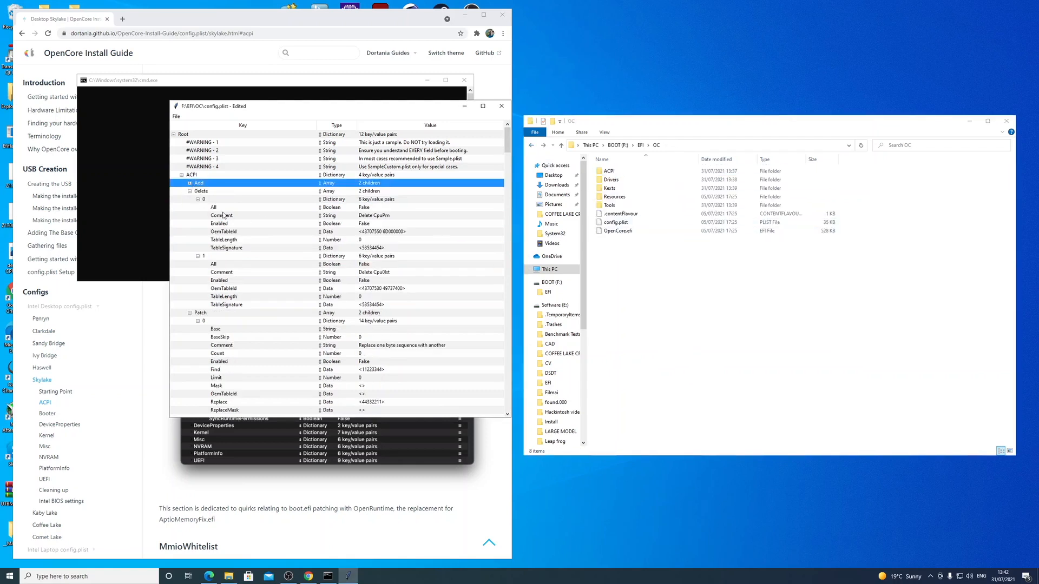
left_click(190, 192)
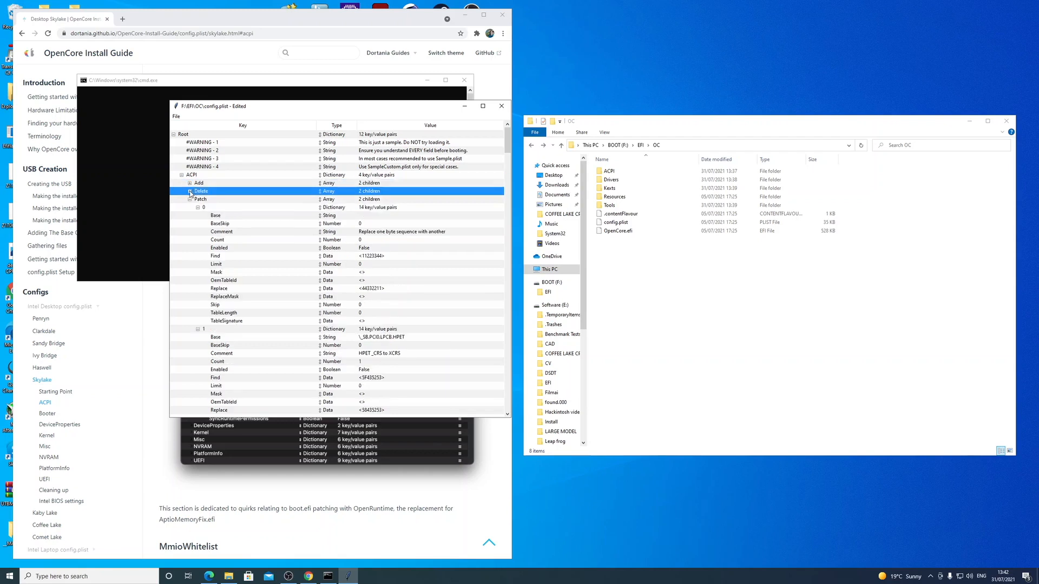
left_click_drag(289, 111, 762, 120)
left_click(969, 122)
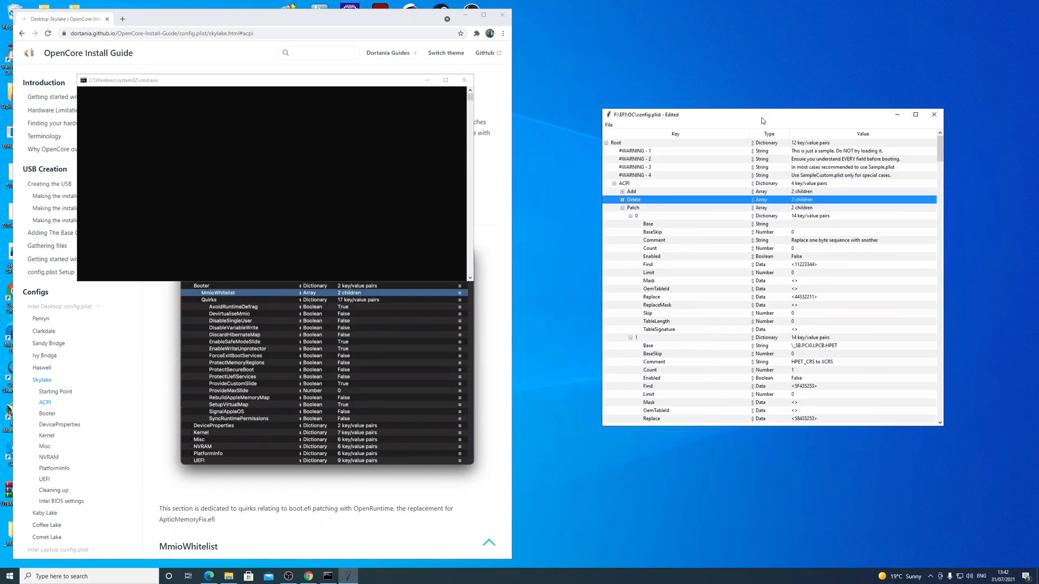
left_click(427, 80)
left_click_drag(700, 123, 629, 92)
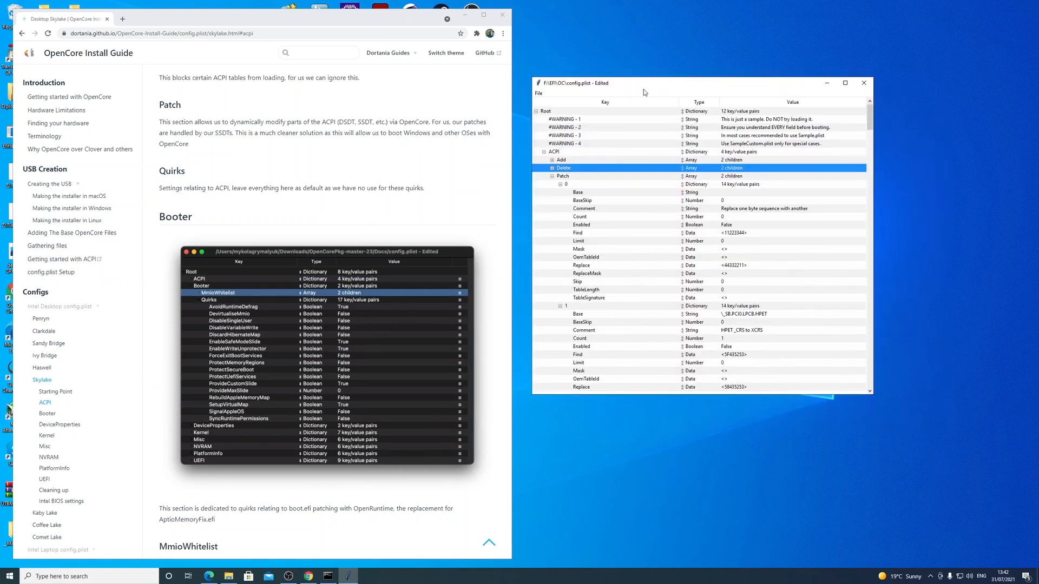
left_click_drag(876, 403, 942, 504)
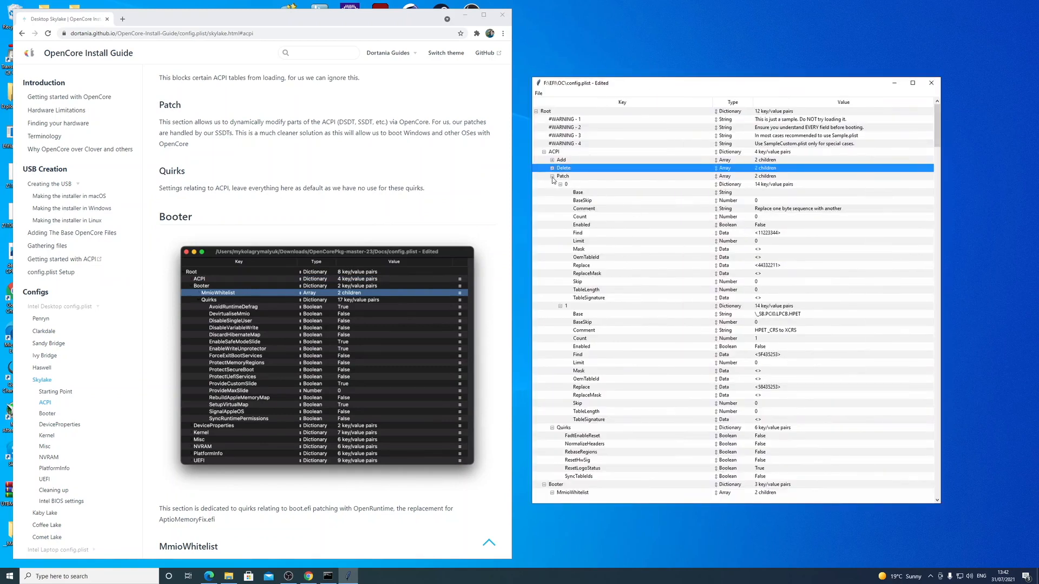
Step: Collapse all children of Root in config.plist and delete the four #WARNING entries
right_click(547, 111)
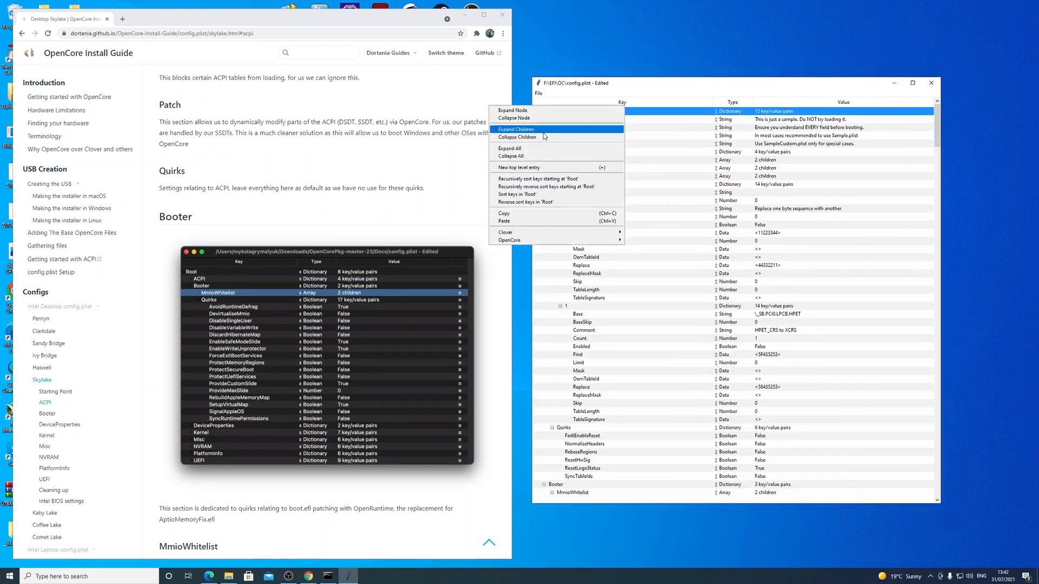
left_click(544, 137)
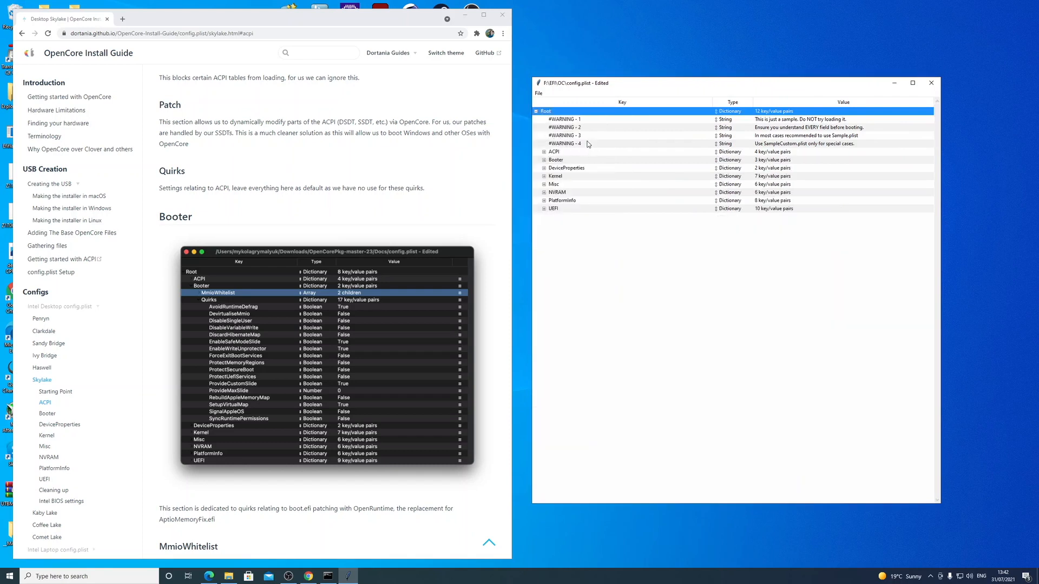
left_click(585, 120)
key("Delete")
key("Delete")
key("Delete")
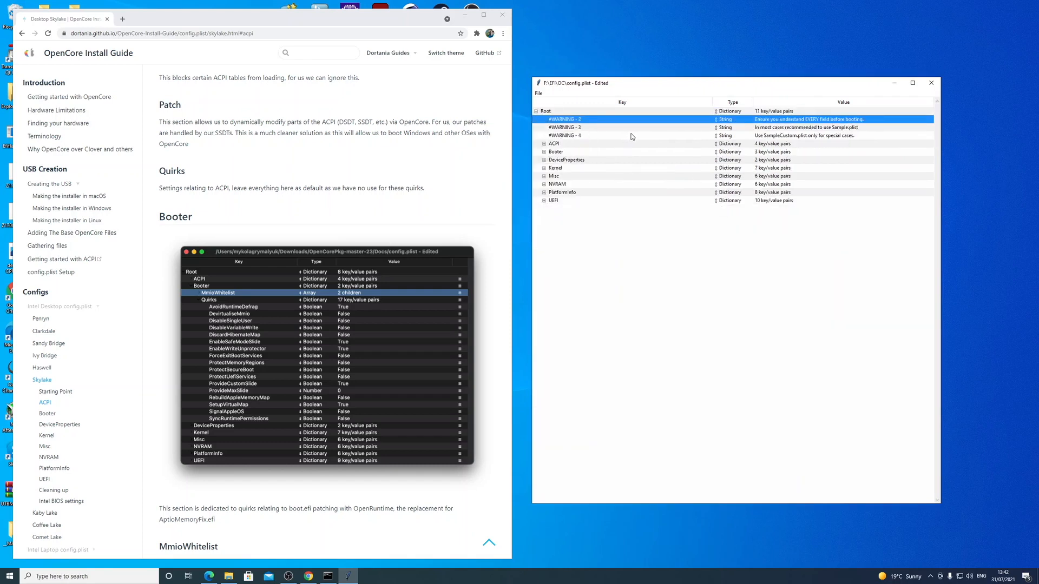
key("Delete")
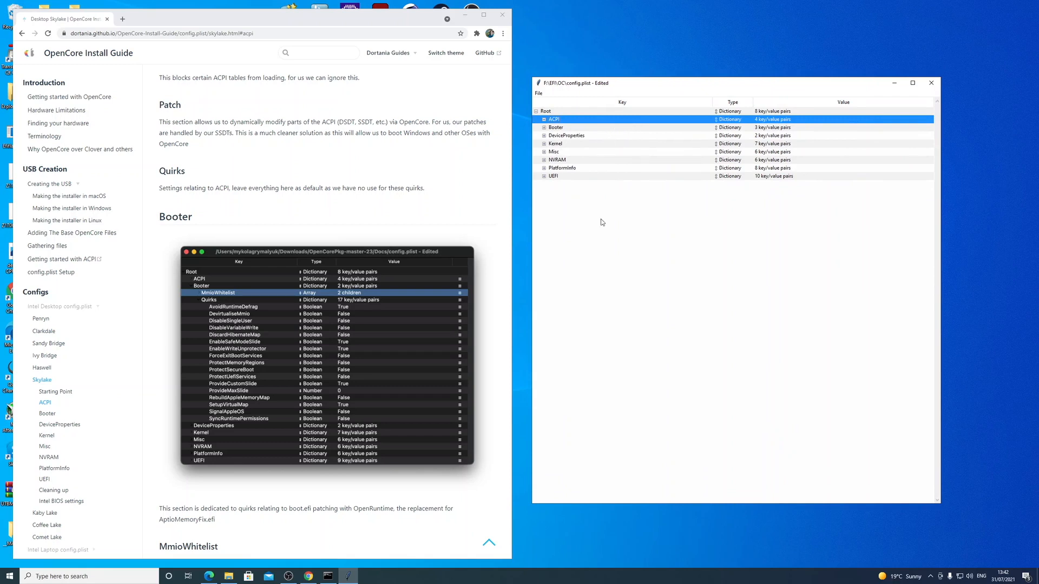
Step: Compare the two SSDT entries under ACPI > Add in config.plist with the guide's ACPI example, and collapse ACPI
left_click(289, 221)
scroll(278, 216, "up", 5)
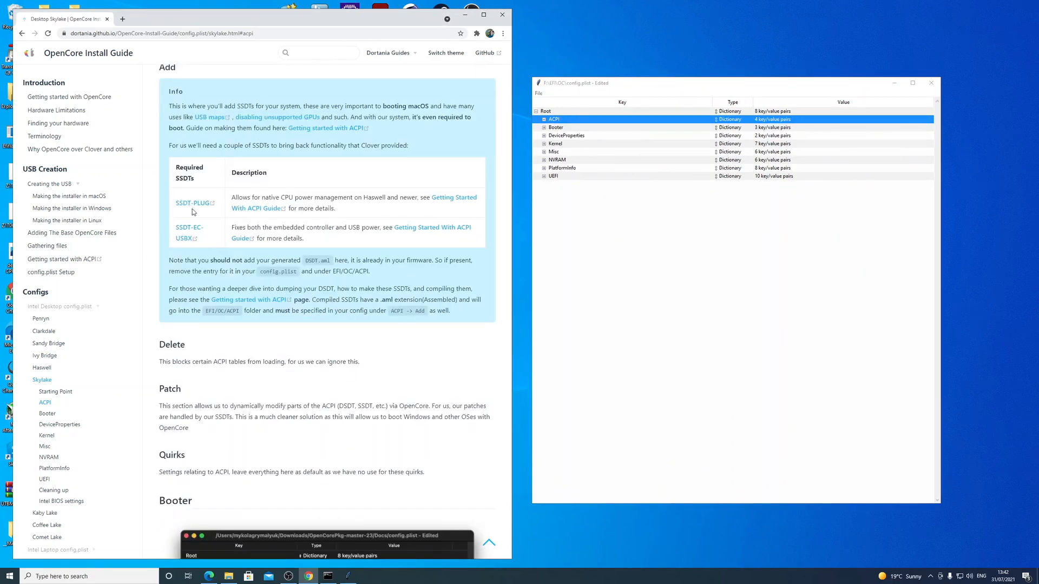
scroll(207, 293, "up", 3)
scroll(207, 292, "up", 4)
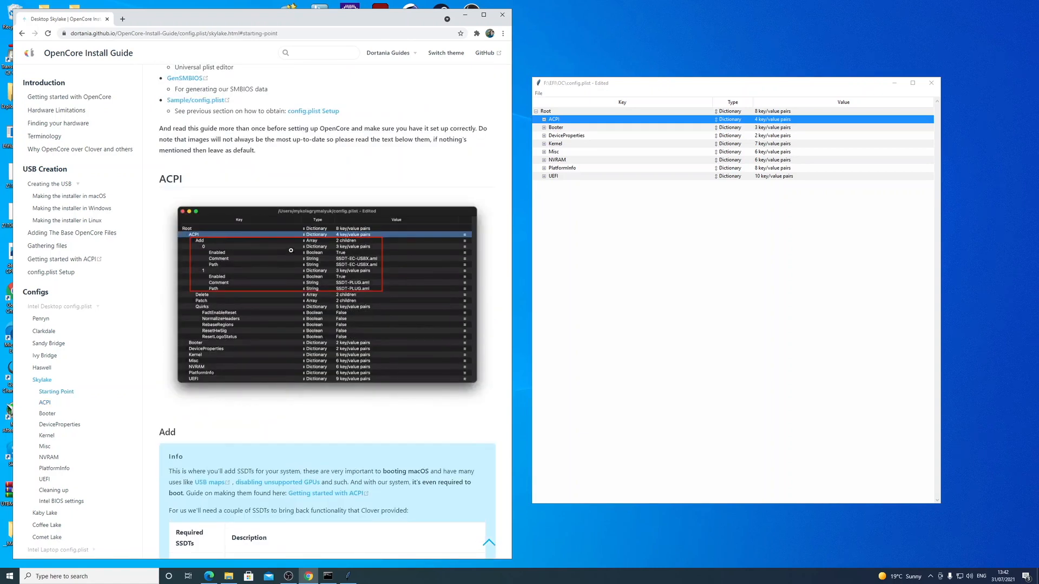
left_click(638, 195)
left_click(544, 119)
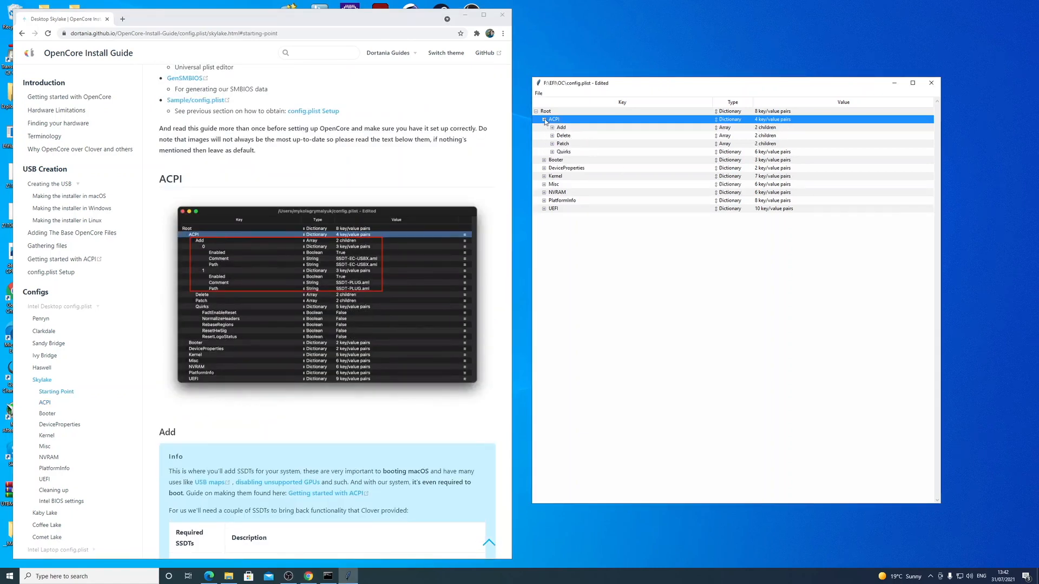
left_click(551, 129)
left_click(560, 135)
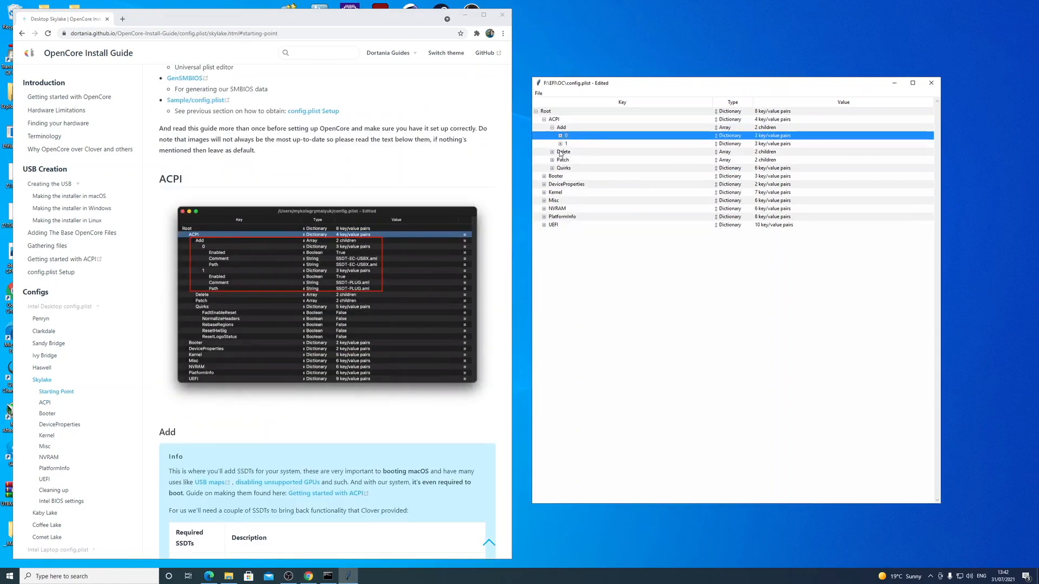
left_click(561, 144)
left_click(560, 137)
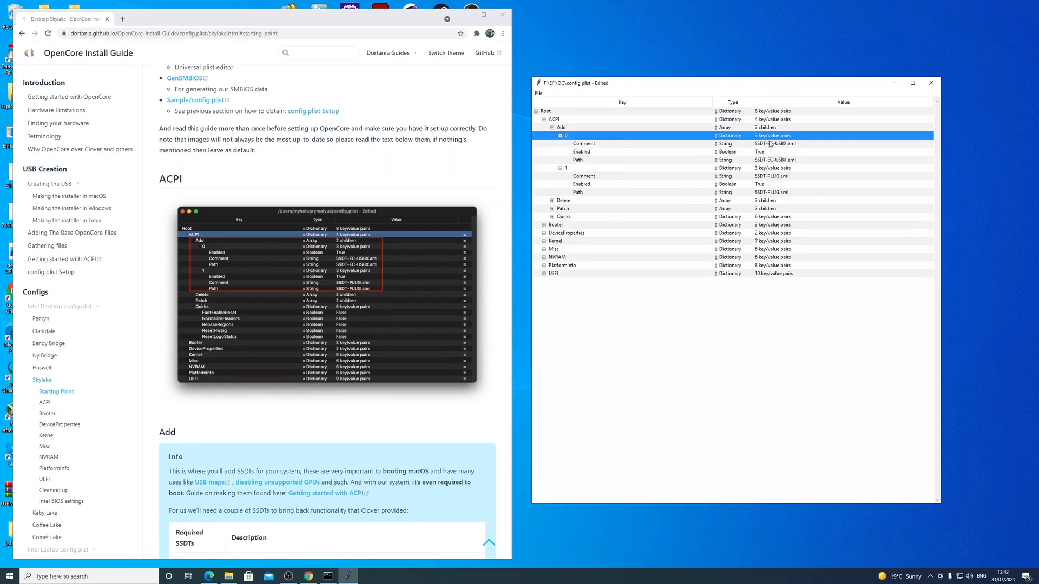
left_click(781, 177)
left_click(783, 145)
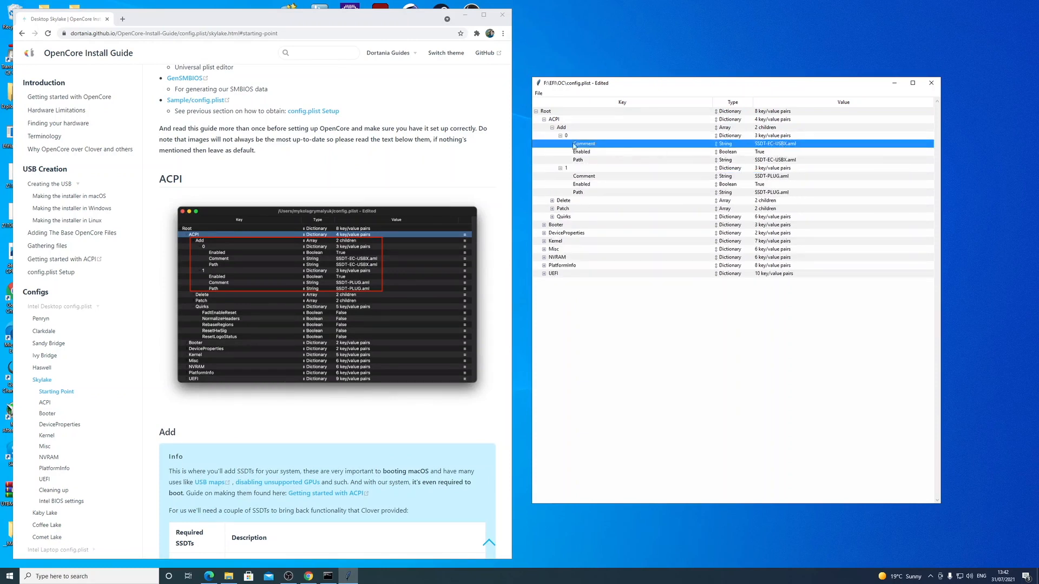
left_click(543, 120)
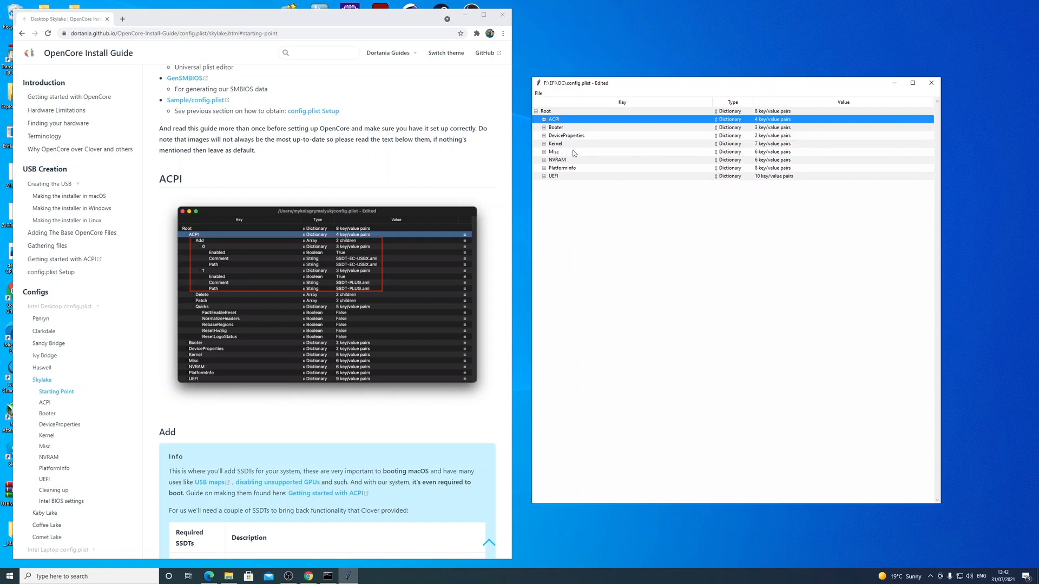
Step: Go to the guide's Booter section and expand Booter > Quirks in config.plist
left_click(47, 415)
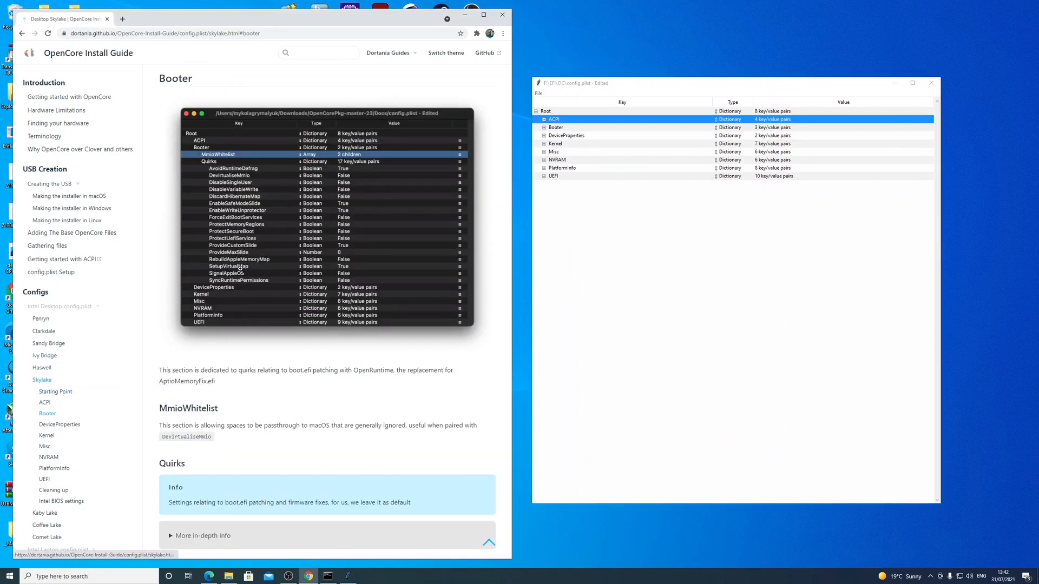
left_click(544, 128)
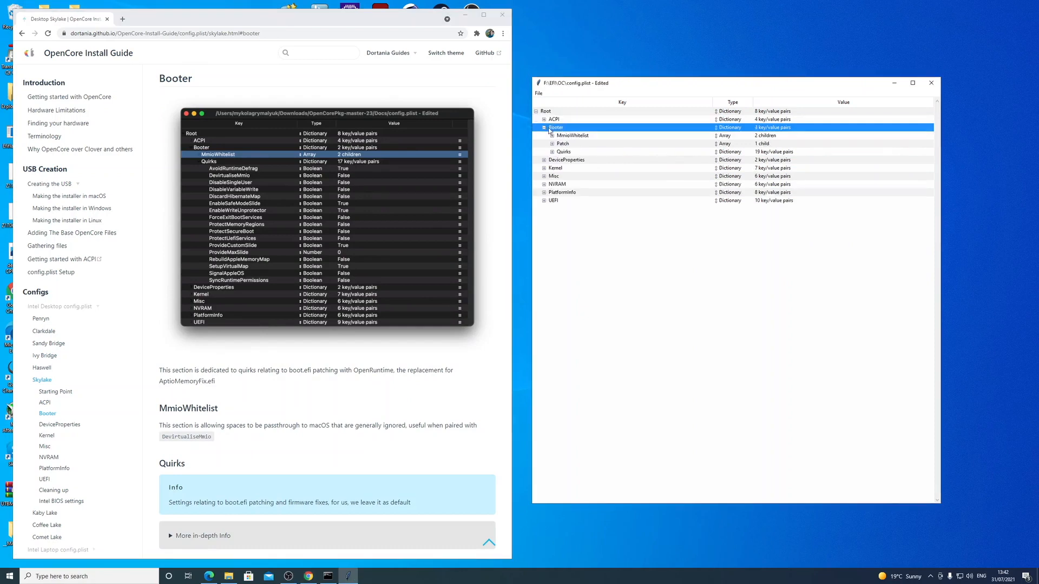
scroll(253, 336, "down", 5)
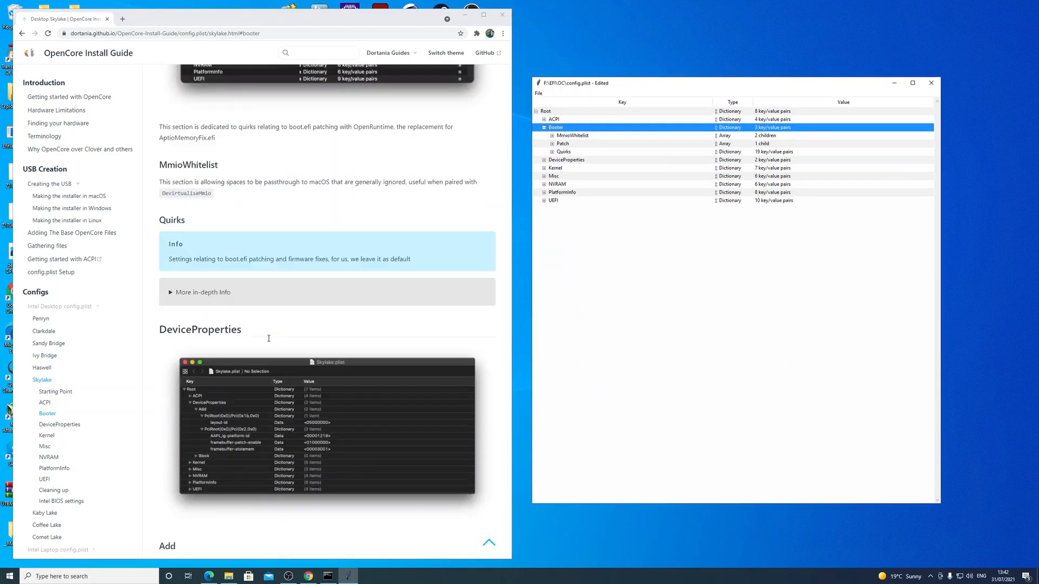
left_click(553, 152)
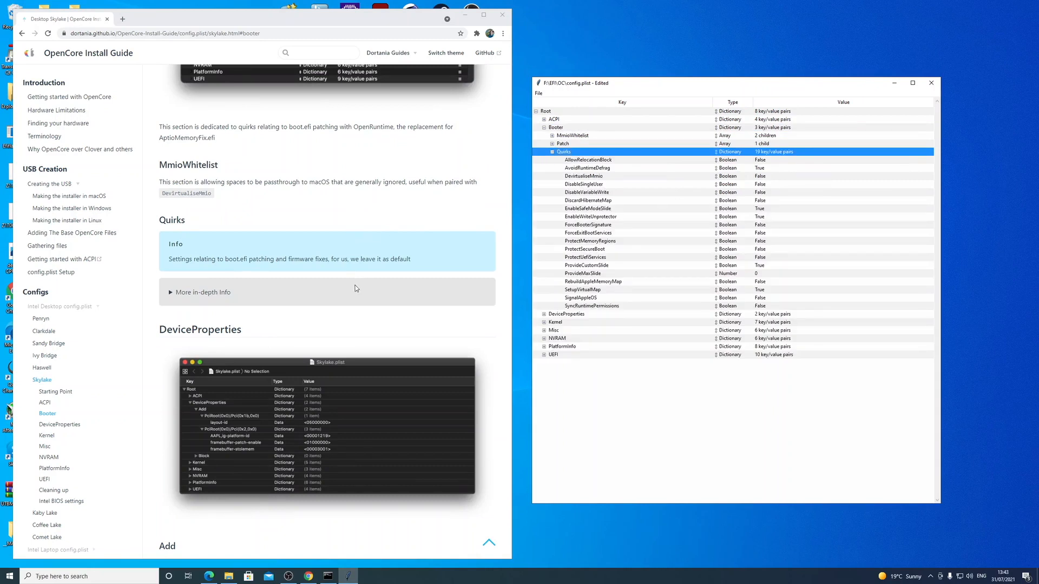
Step: Compare the Booter > Quirks values in config.plist with the guide's Booter example, and collapse Quirks
scroll(356, 288, "up", 5)
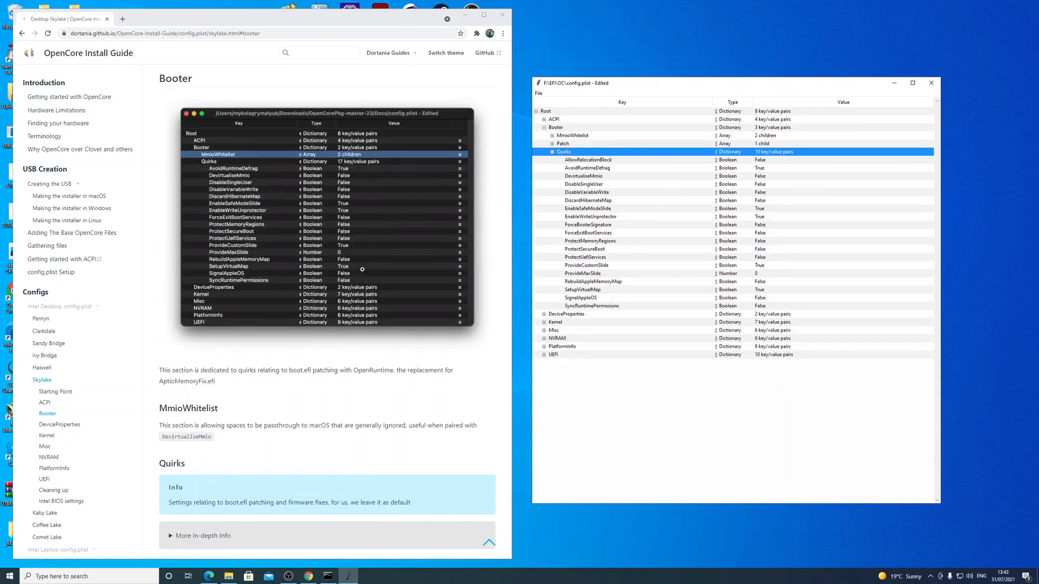
scroll(363, 269, "down", 4)
scroll(365, 271, "up", 5)
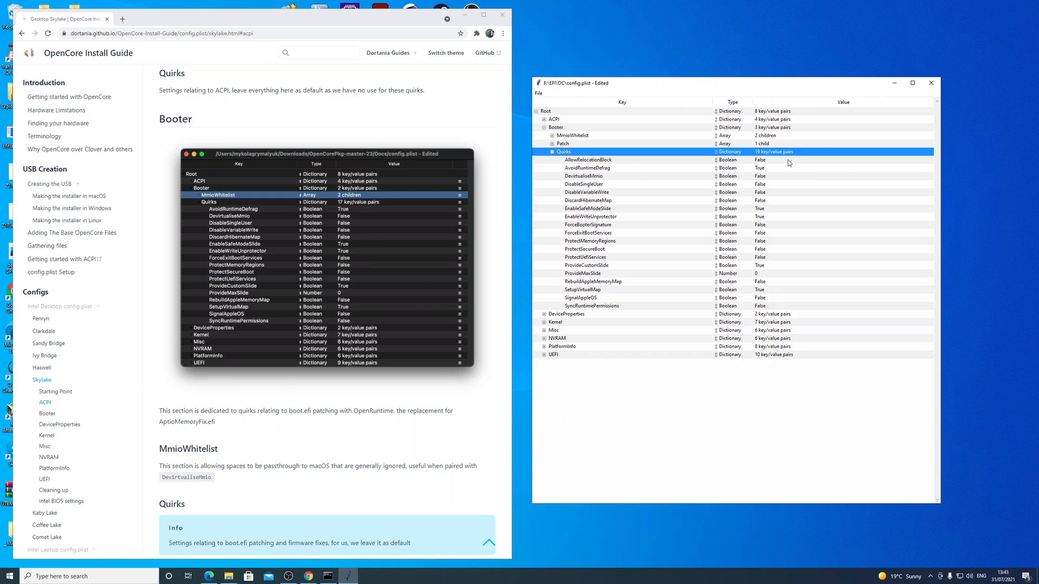
left_click(780, 162)
left_click(652, 169)
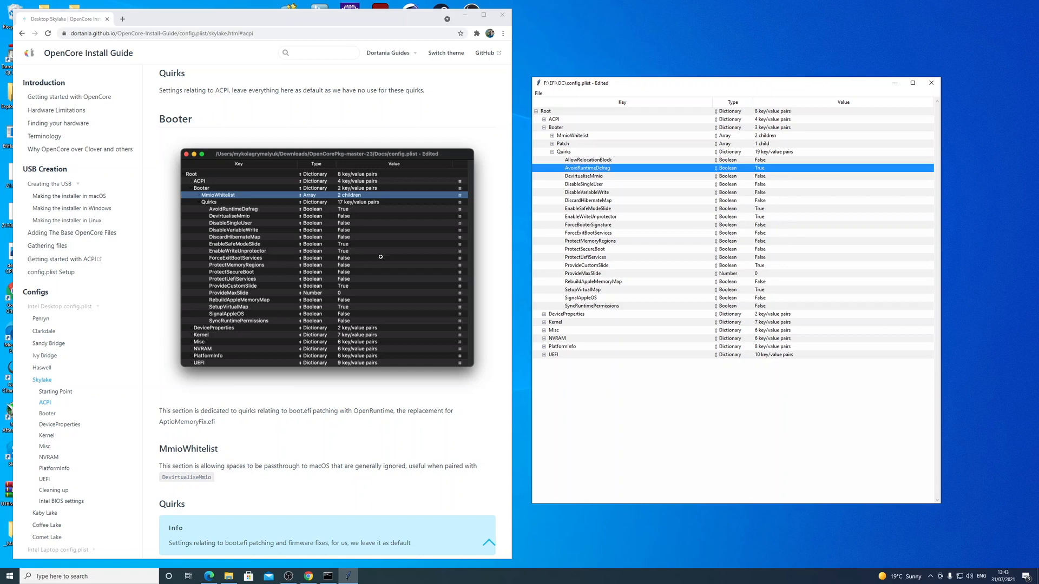
left_click(764, 217)
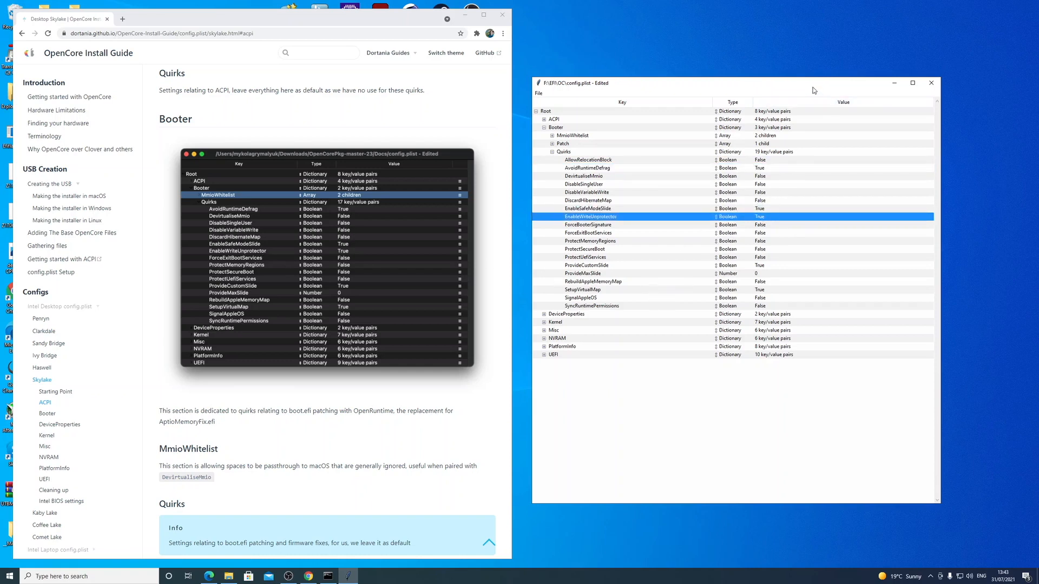
left_click_drag(804, 87, 796, 87)
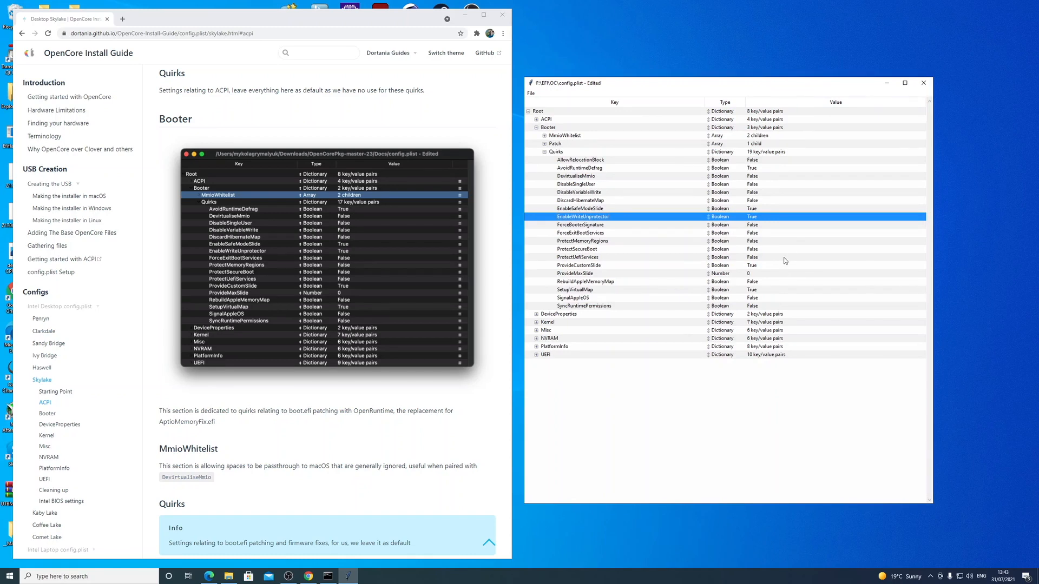
left_click_drag(766, 91, 773, 90)
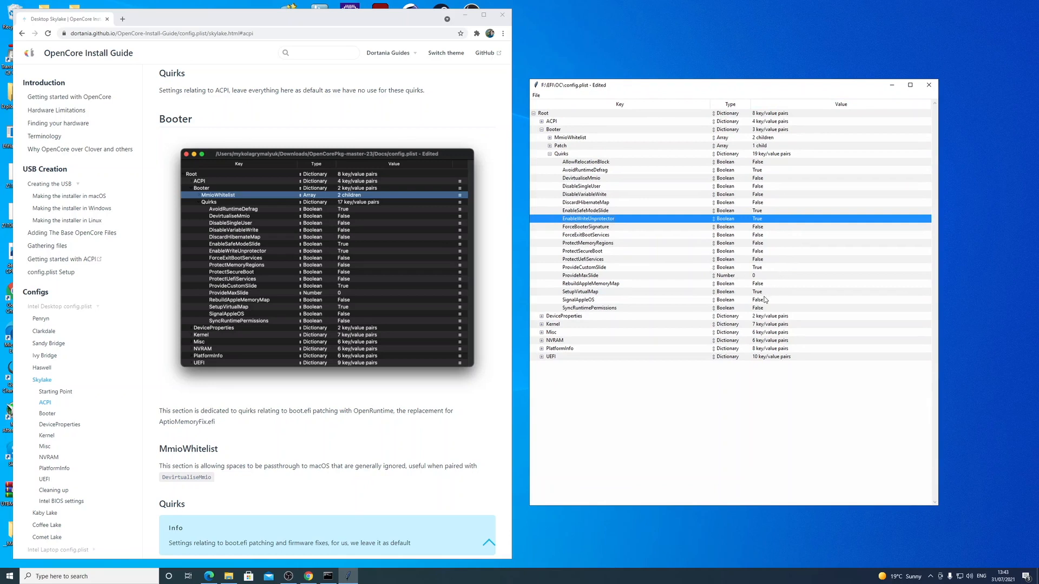
left_click(549, 154)
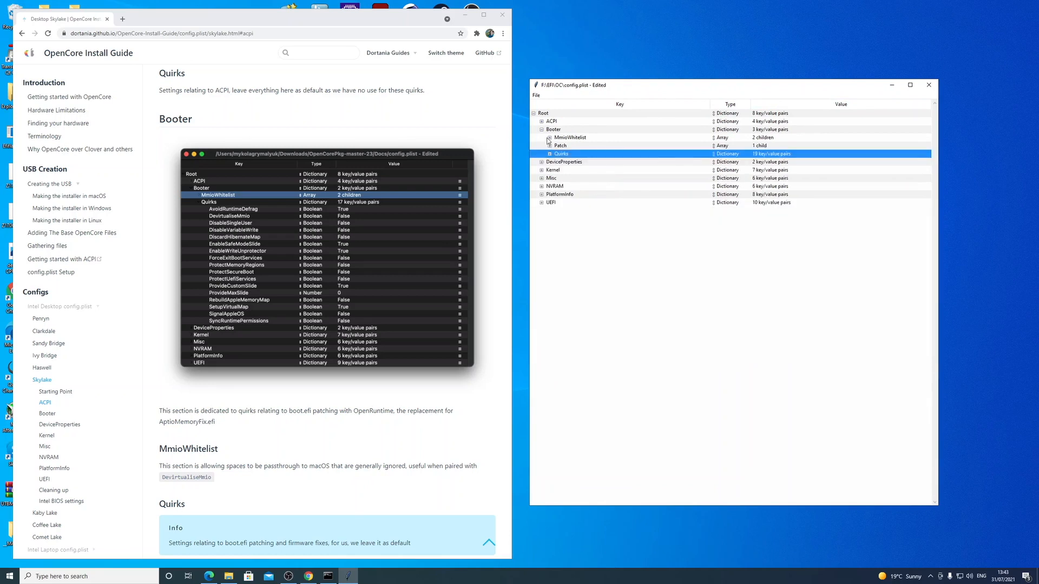
Step: Show the guide's DeviceProperties section, collapse Booter, and expand DeviceProperties > Add > PciRoot(0x0)/Pci(0x1b,0x0) in config.plist to select layout-id
scroll(392, 284, "down", 5)
scroll(391, 284, "down", 3)
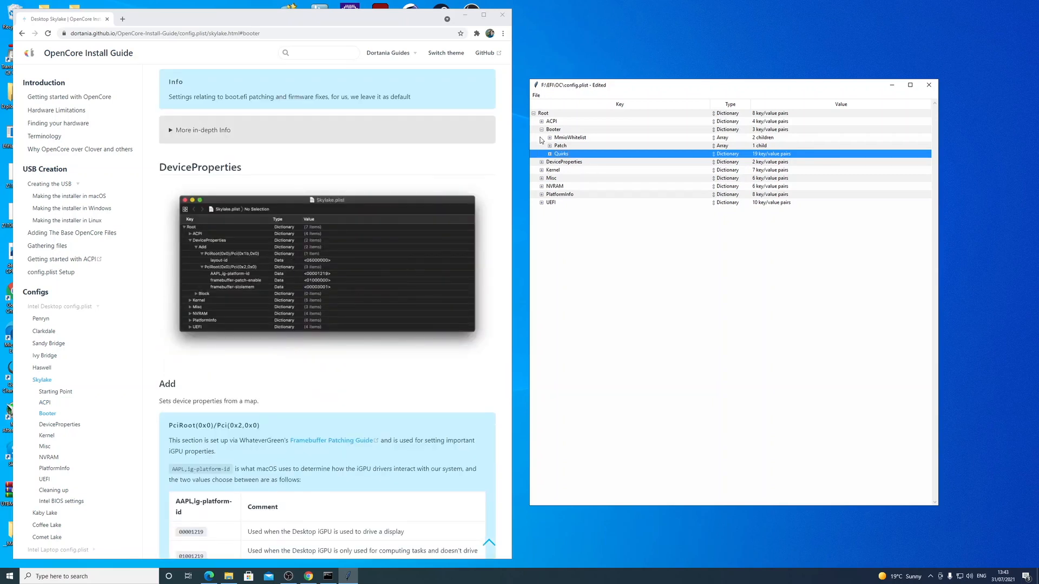
left_click(542, 129)
left_click(541, 130)
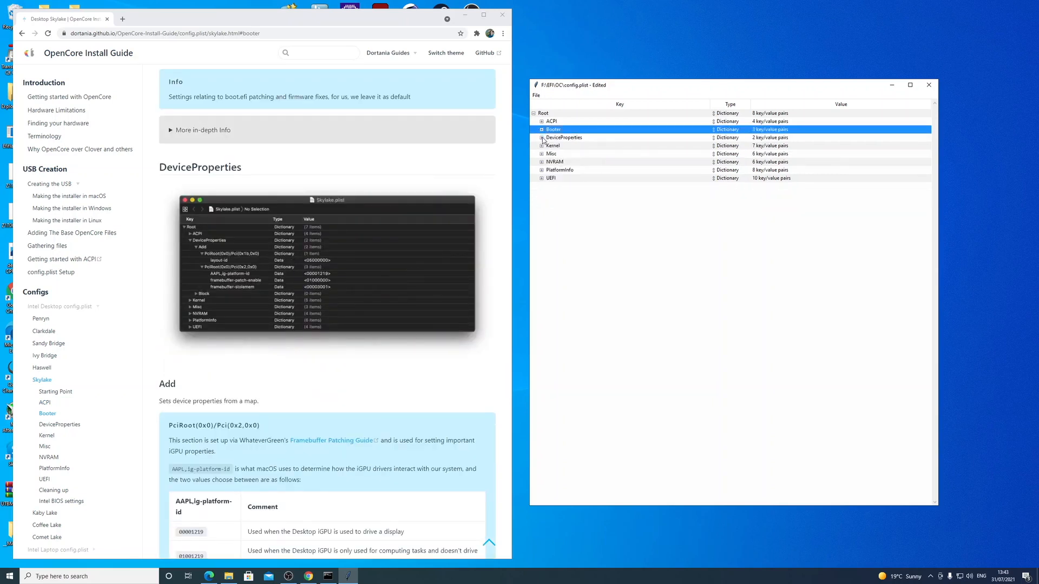
left_click(542, 138)
left_click(550, 145)
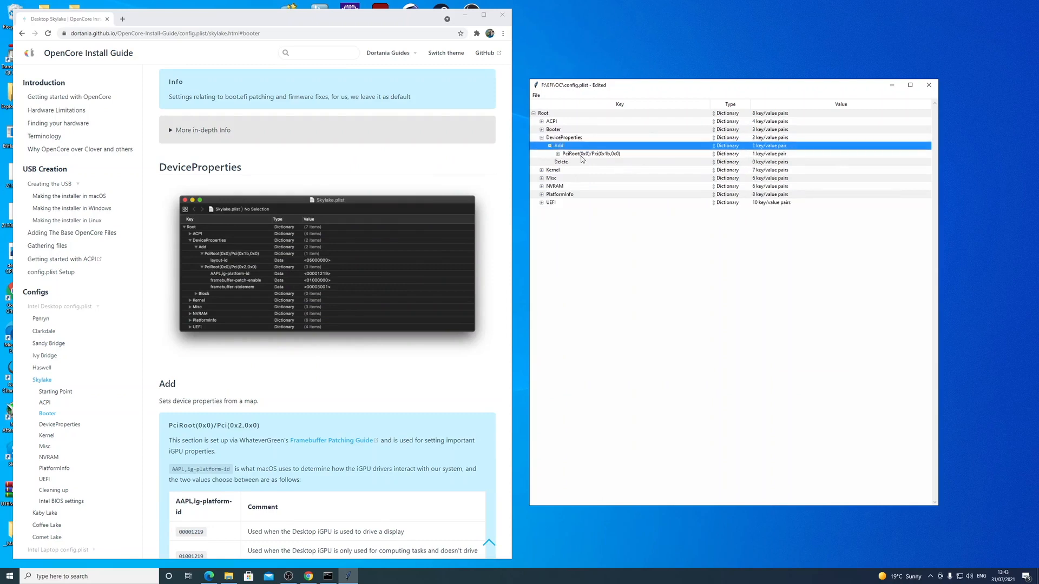
left_click(558, 154)
left_click(613, 165)
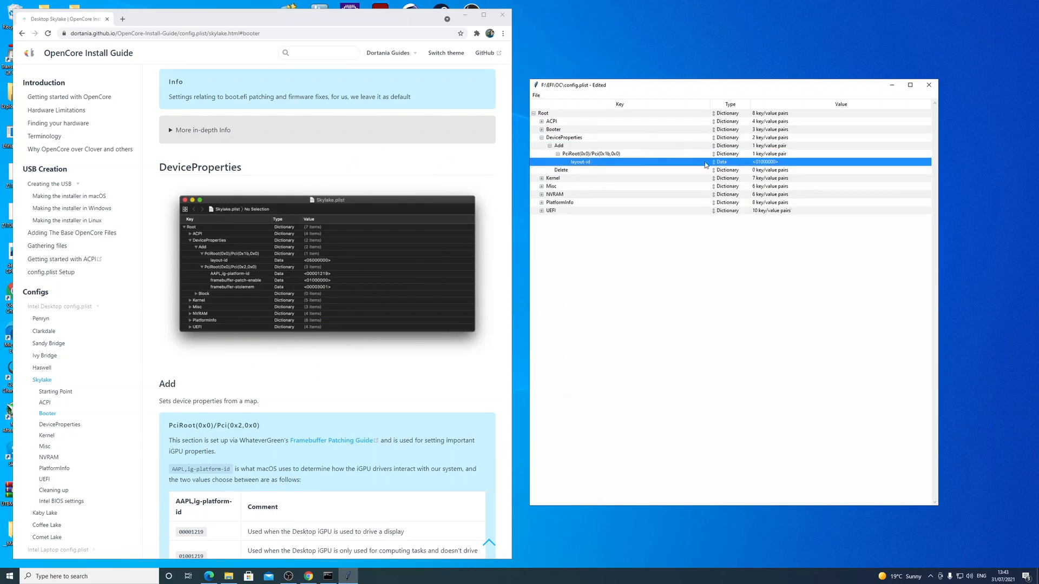
left_click(632, 153)
left_click_drag(643, 87, 649, 90)
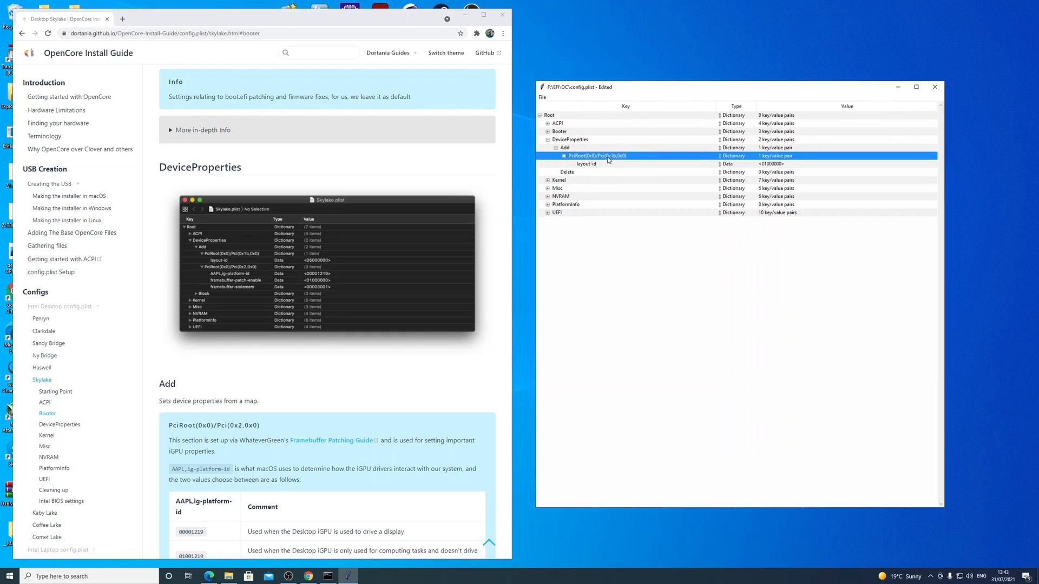
left_click_drag(653, 88, 641, 88)
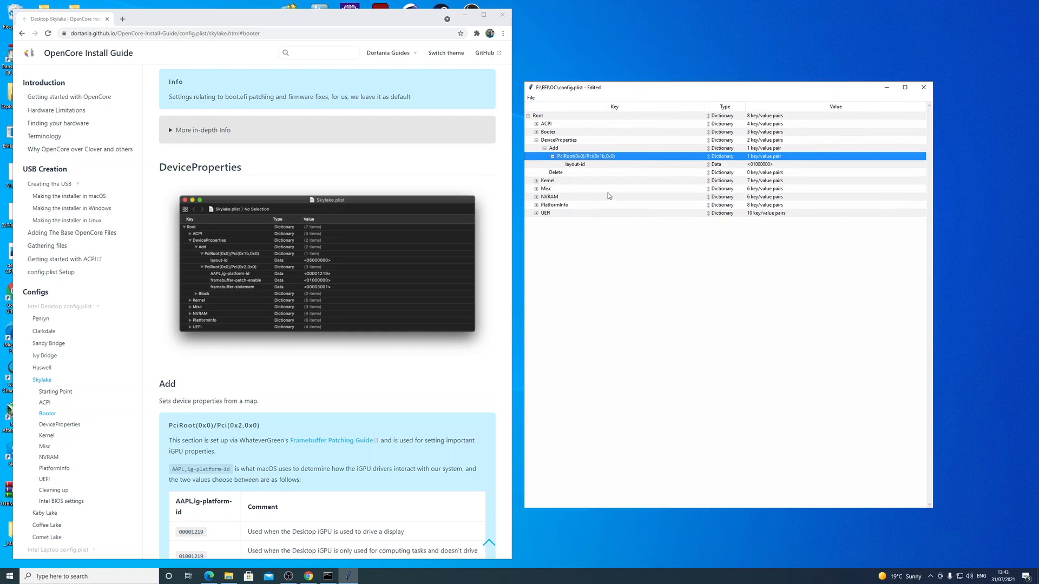
left_click(602, 165)
left_click_drag(658, 90, 664, 89)
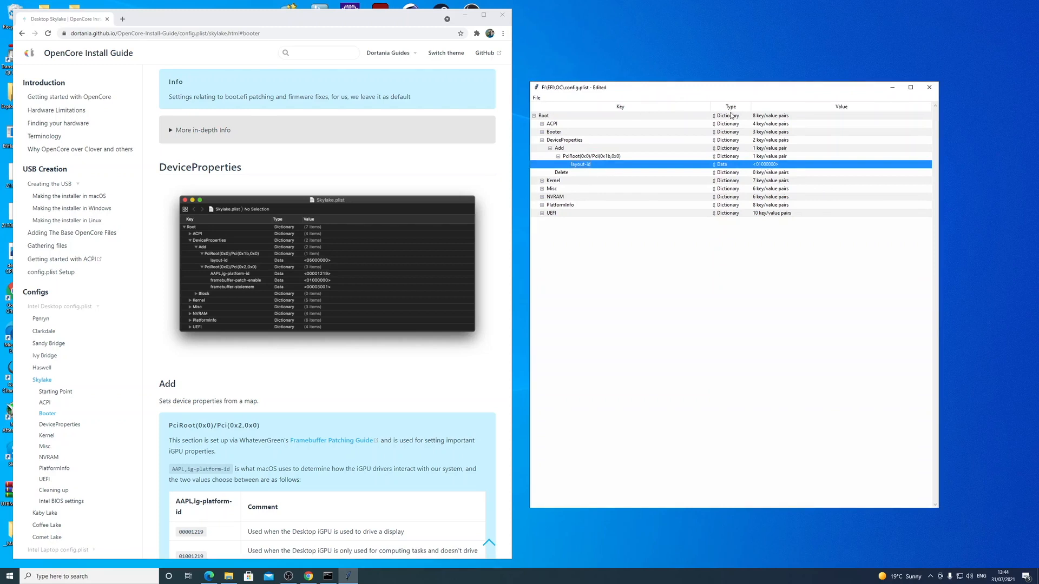
left_click_drag(719, 91, 712, 90)
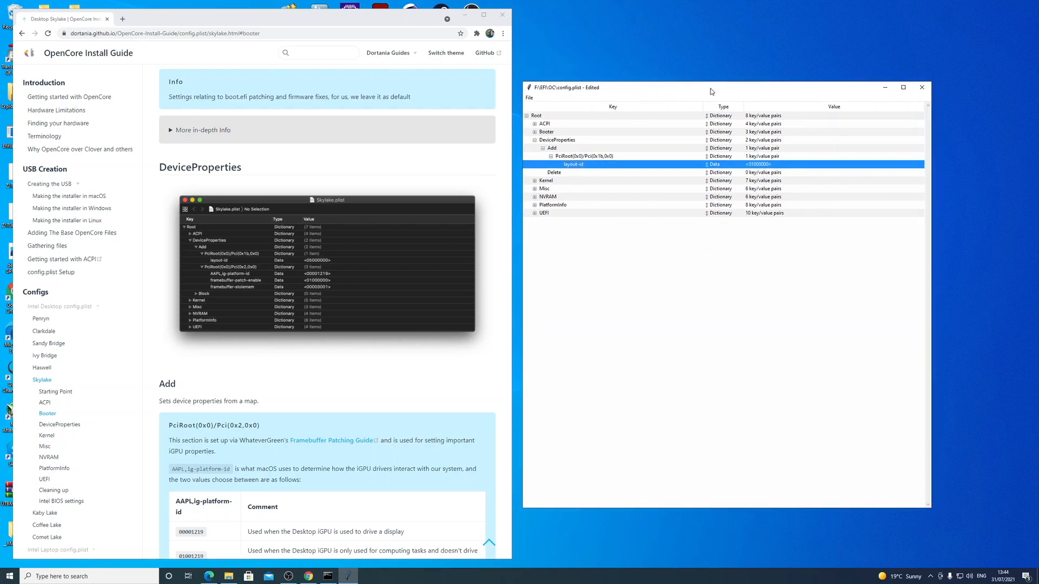
left_click_drag(704, 90, 697, 87)
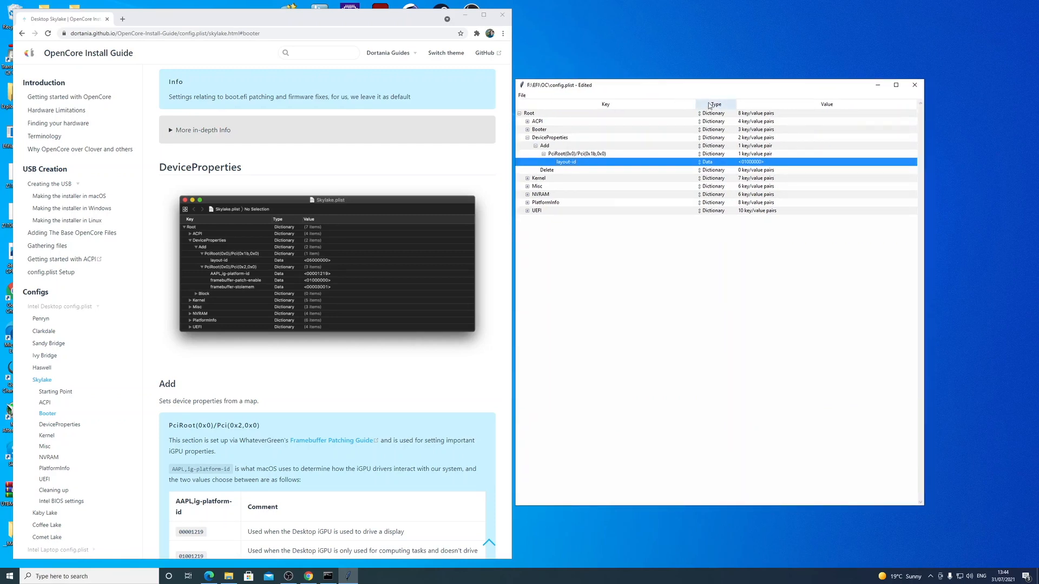
left_click_drag(697, 85, 695, 87)
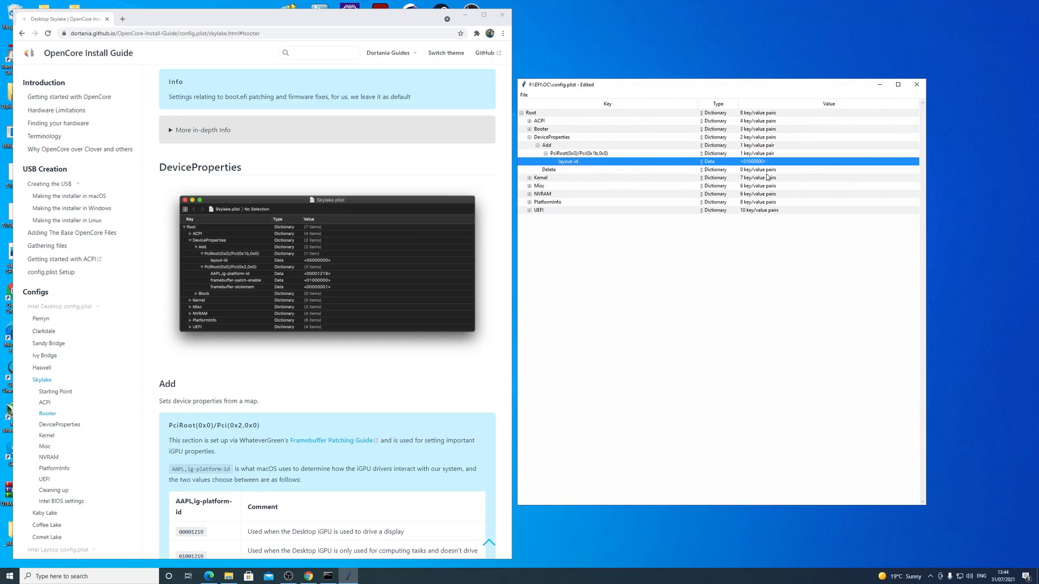
Step: Search Google for "gigabyte z170 gaming k3" in a new browser tab
left_click(123, 19)
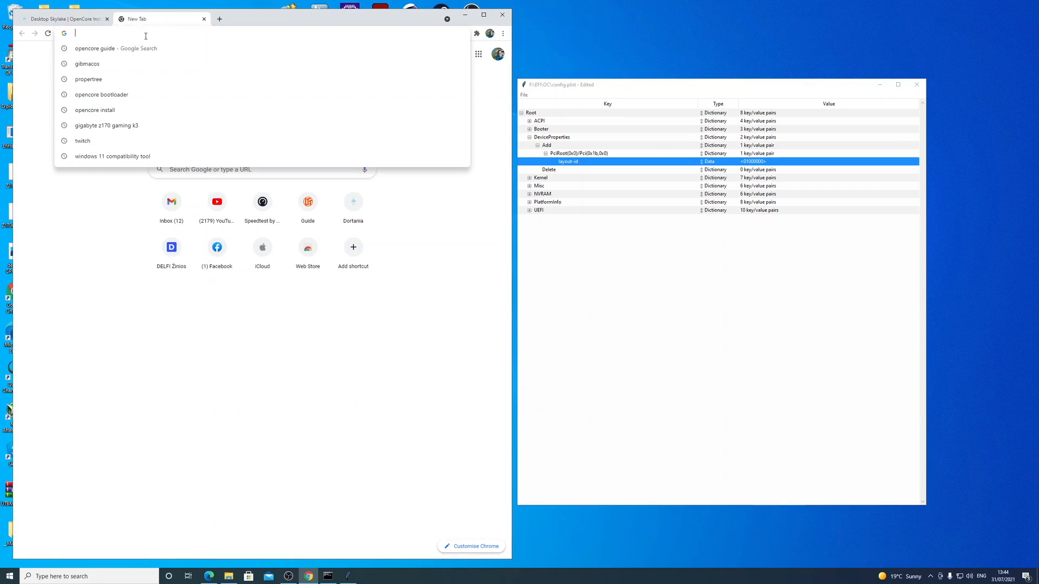
type("gigabyte")
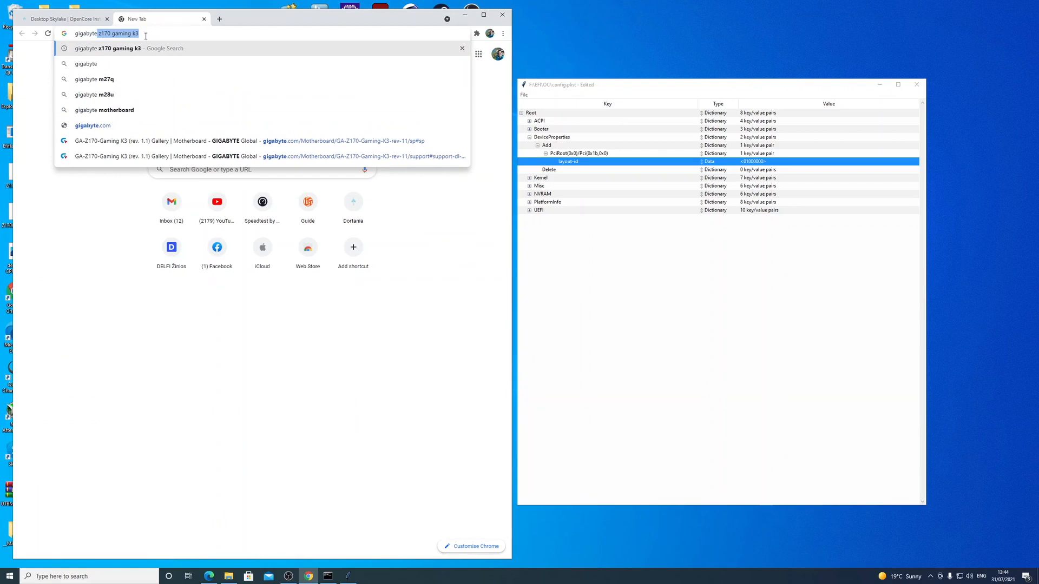
key("Up")
key("Return")
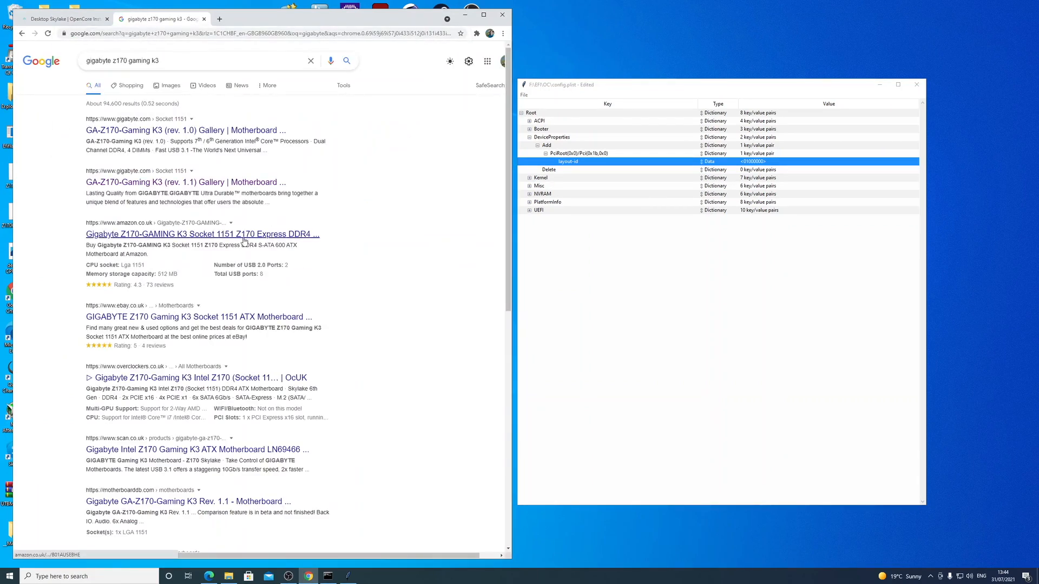
Step: Open Gigabyte's GA-Z170-Gaming K3 (rev. 1.1) specification page and copy the audio codec name, Realtek ALC1150
left_click(171, 183)
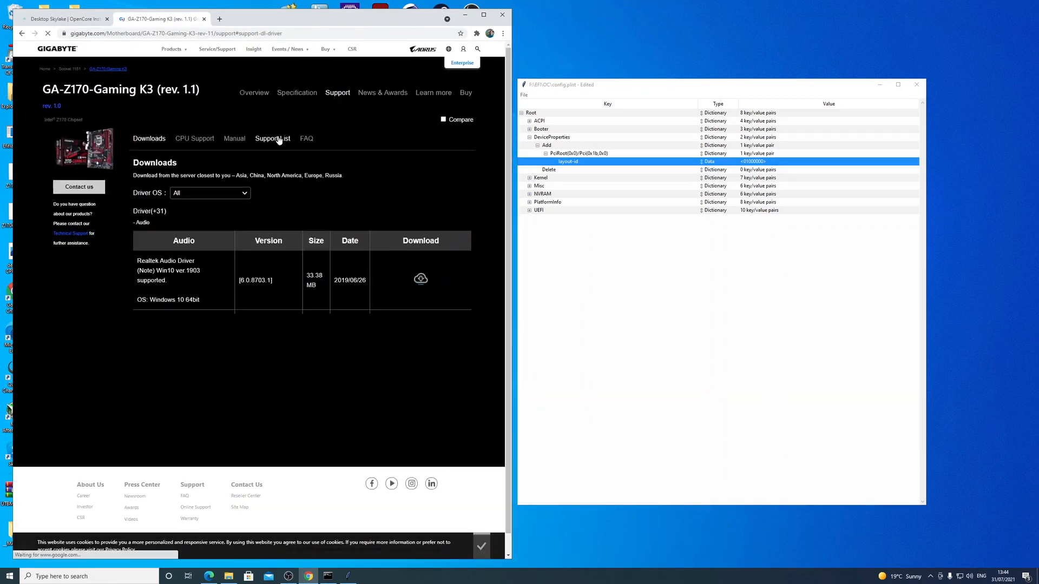
left_click(304, 90)
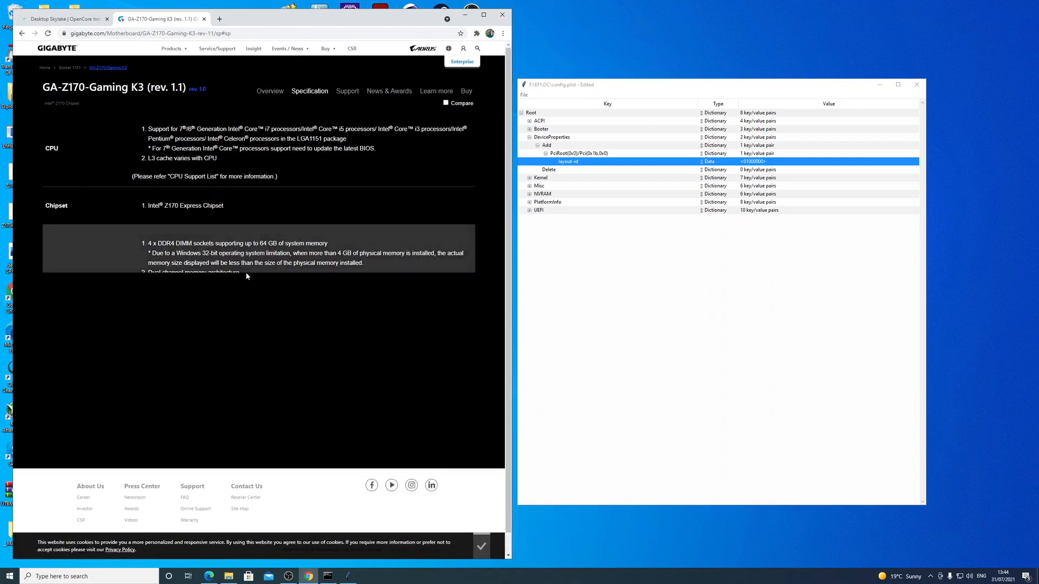
scroll(245, 271, "down", 2)
scroll(246, 273, "down", 3)
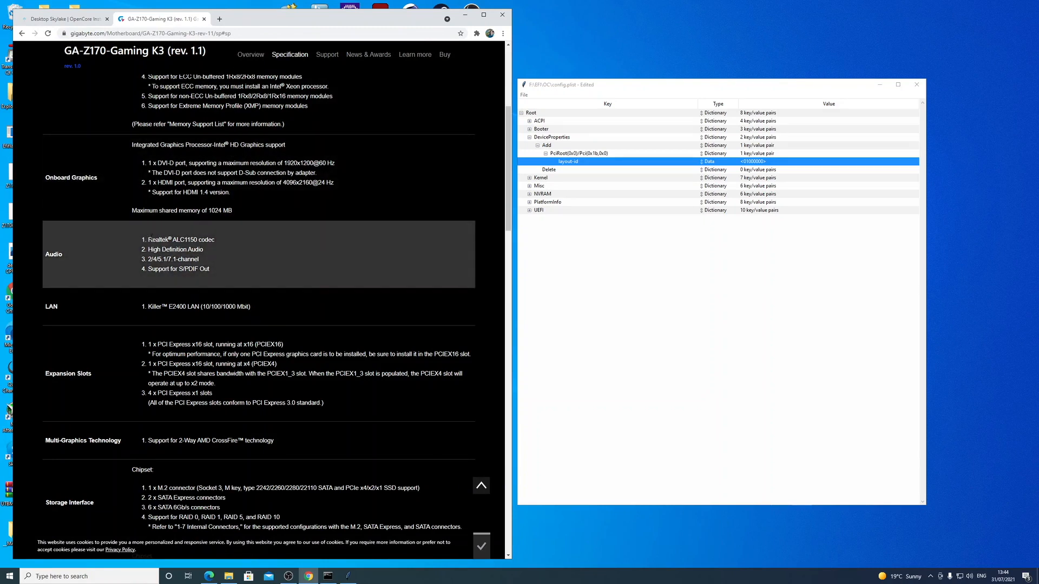
left_click_drag(148, 240, 195, 240)
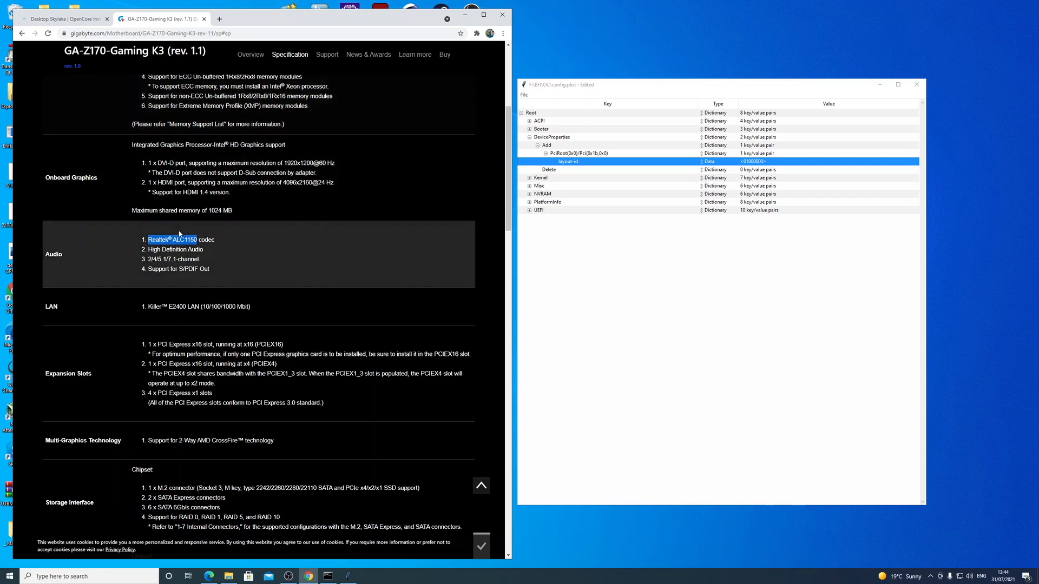
right_click(182, 239)
left_click(197, 246)
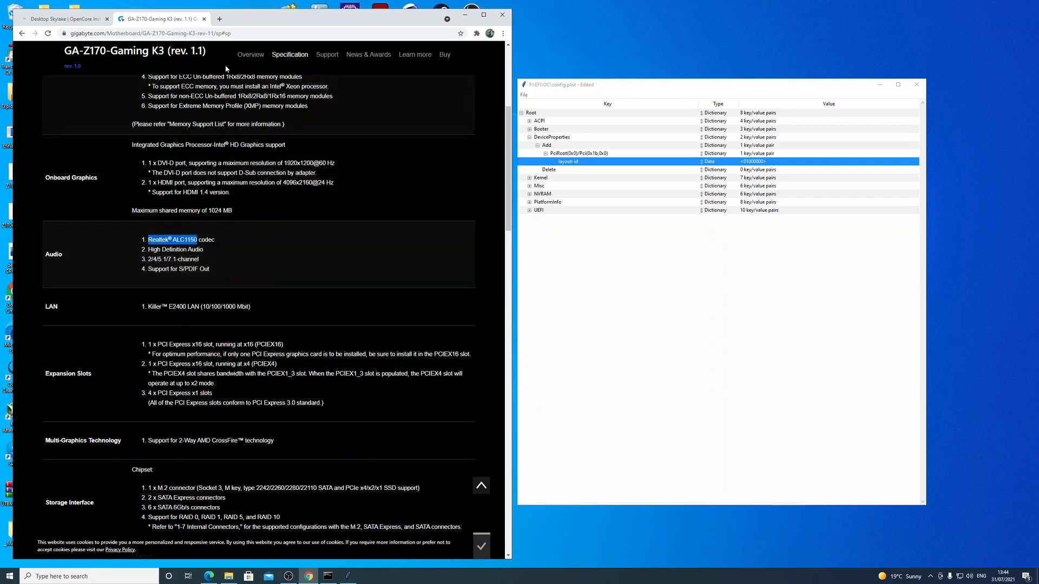
Step: Search Google for "applealc supported codecs" in a new browser tab and open the AppleALC Supported Codecs page on GitHub
left_click(219, 19)
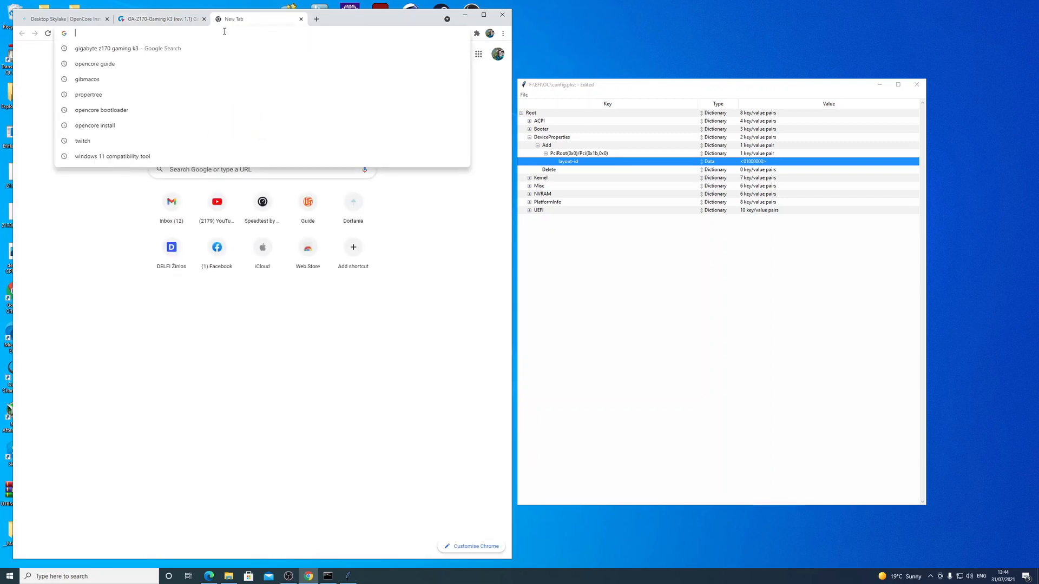
type("apple")
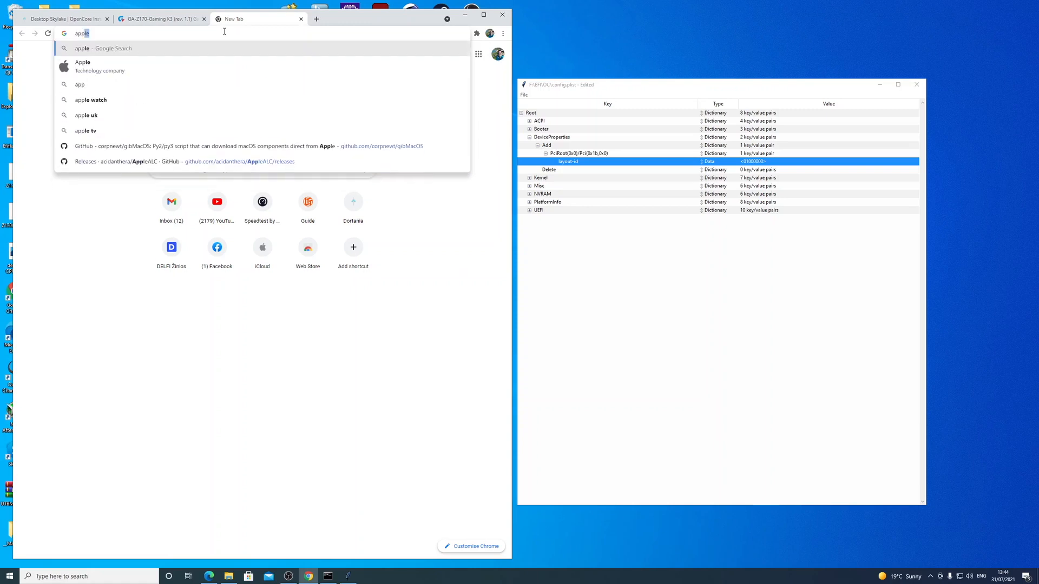
type("al")
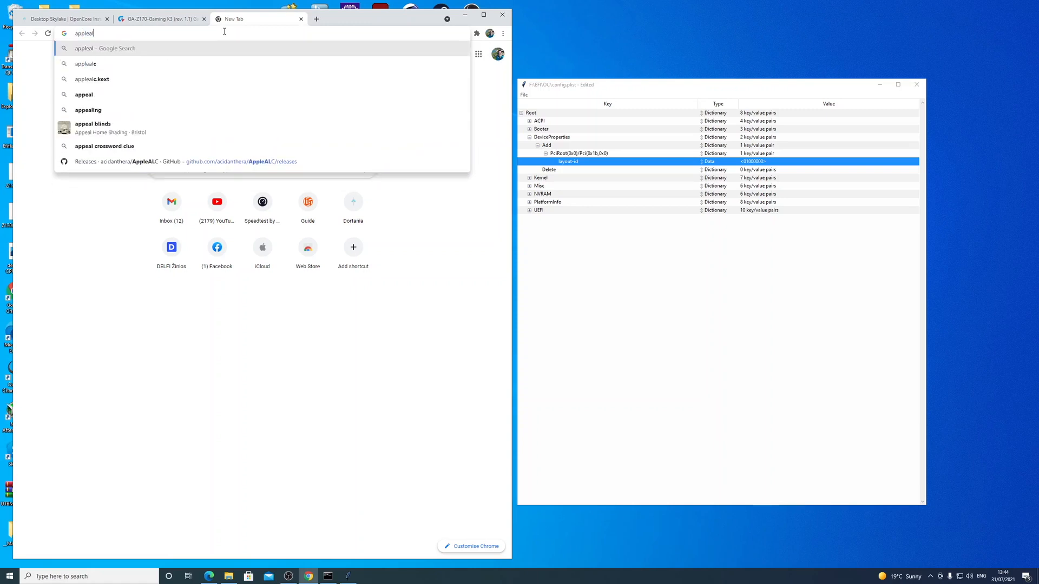
type("c suppor")
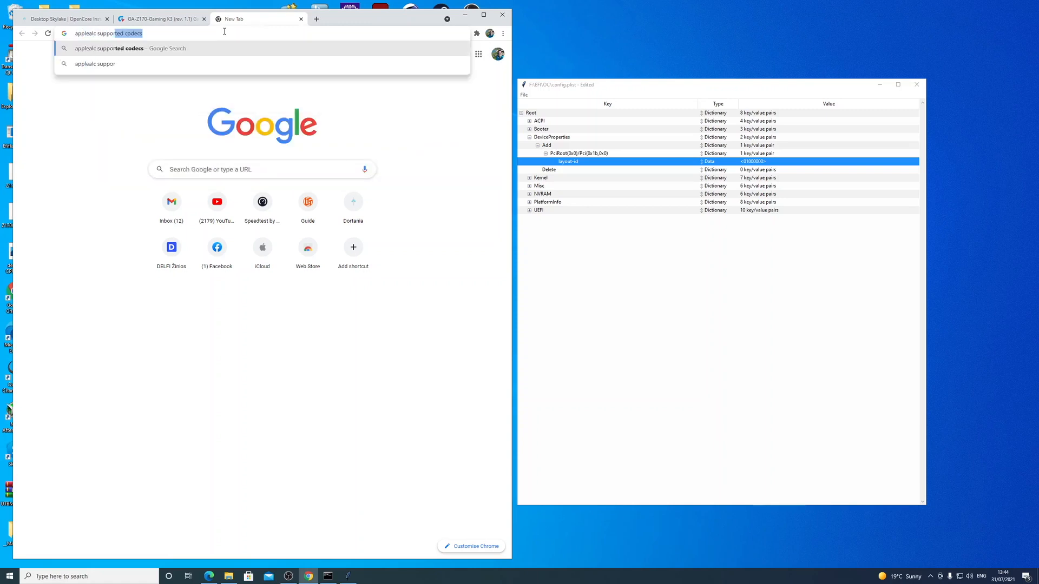
key("Return")
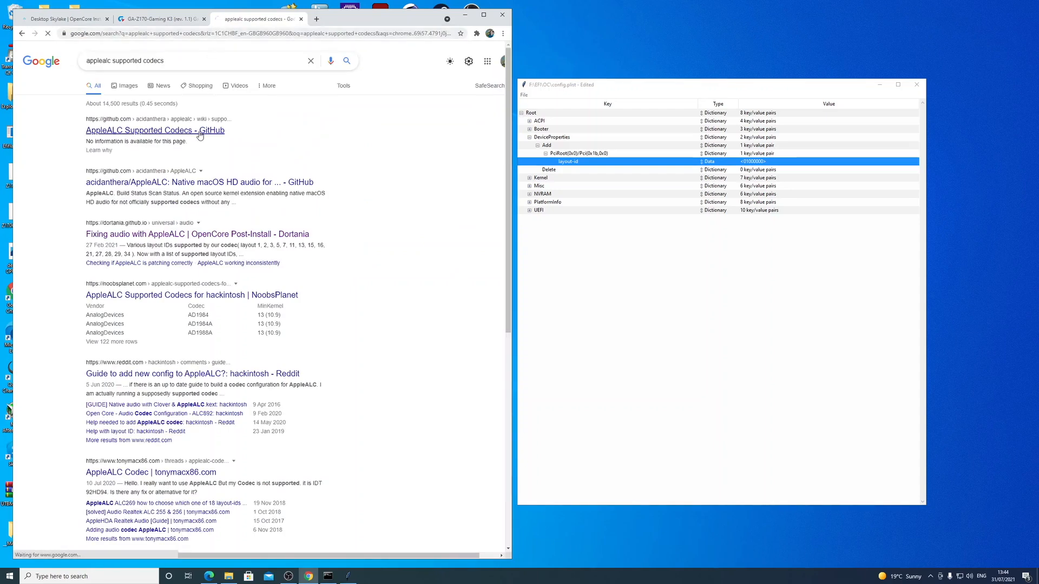
left_click(199, 135)
Step: Look through the AppleALC supported codecs table for the motherboard's ALC1150 codec, rechecking its name on the Gigabyte specification page
scroll(287, 240, "down", 15)
scroll(287, 240, "down", 15)
scroll(252, 232, "up", 10)
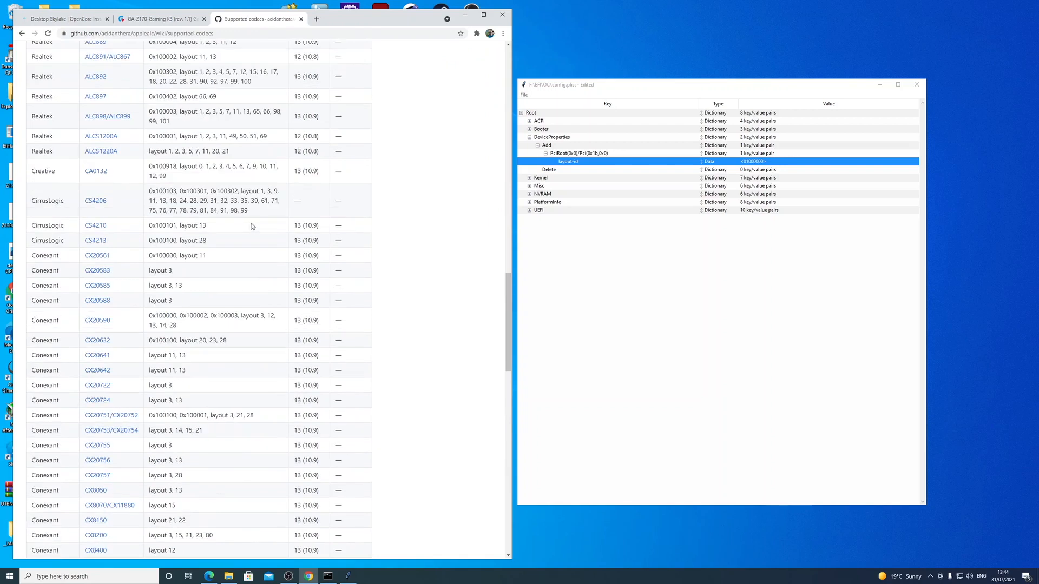
scroll(251, 226, "up", 3)
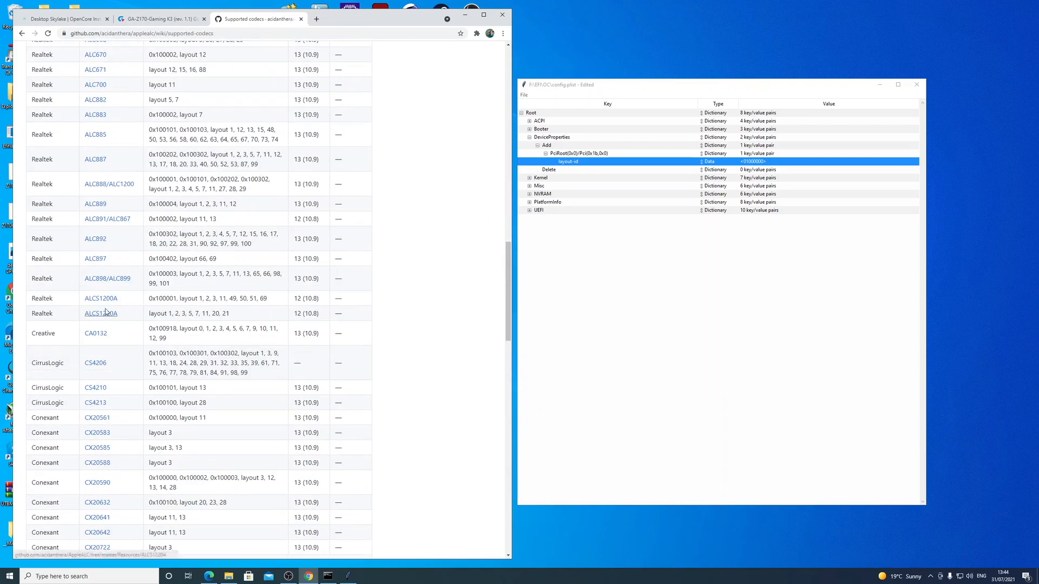
left_click(172, 19)
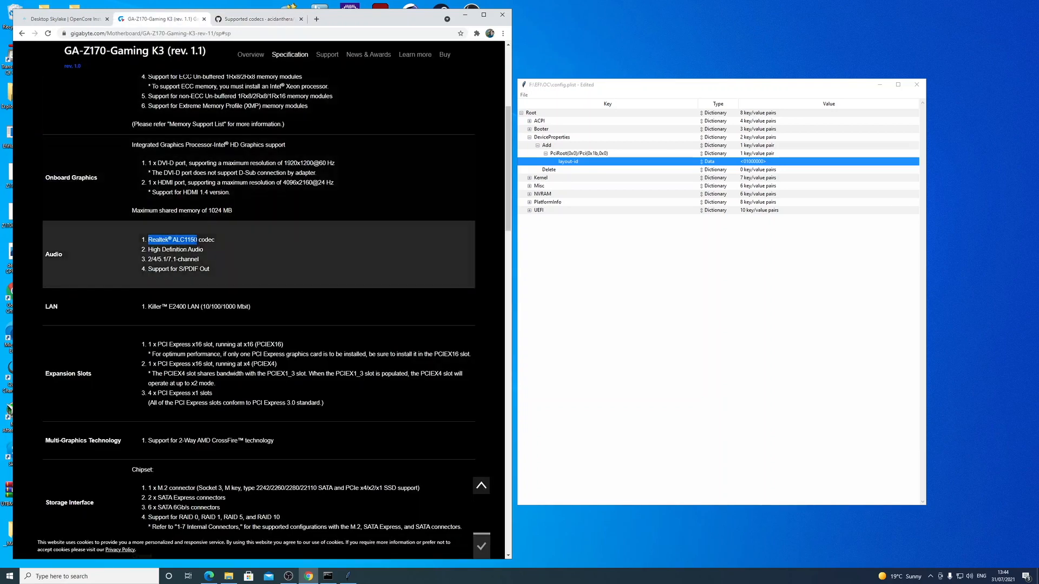
left_click(284, 19)
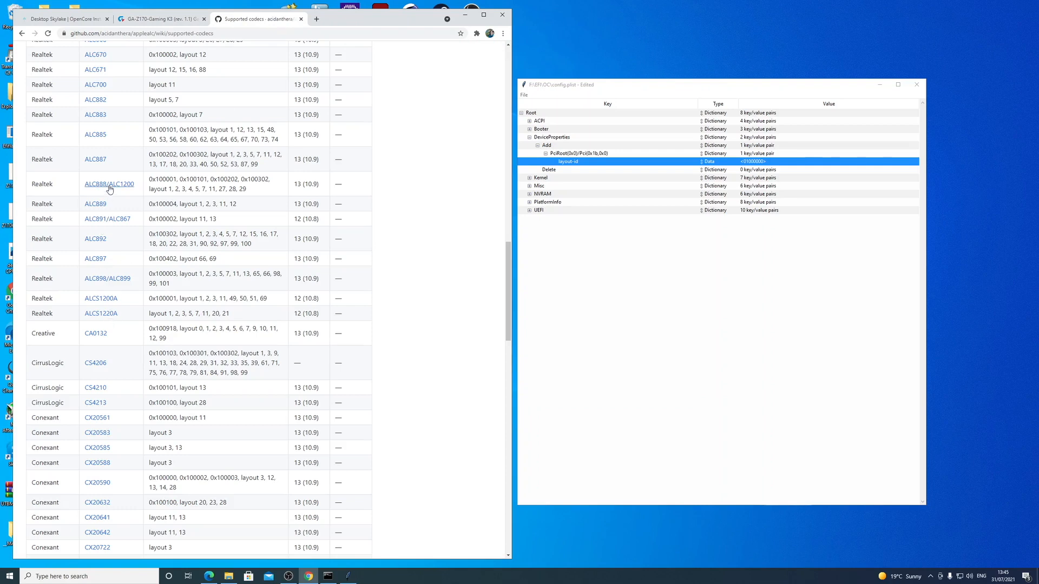
scroll(109, 185, "up", 2)
scroll(111, 185, "down", 1)
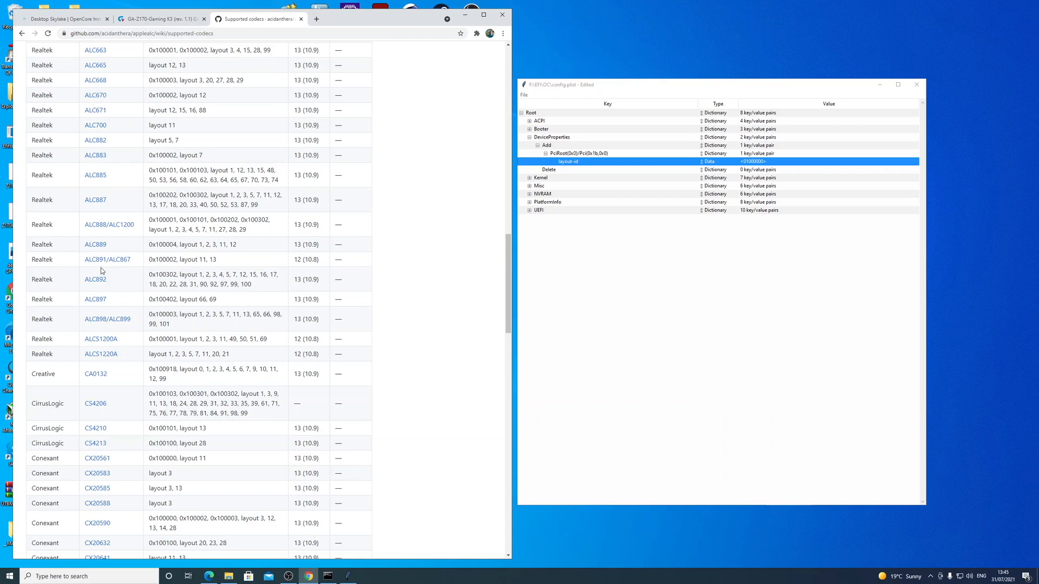
scroll(101, 267, "up", 8)
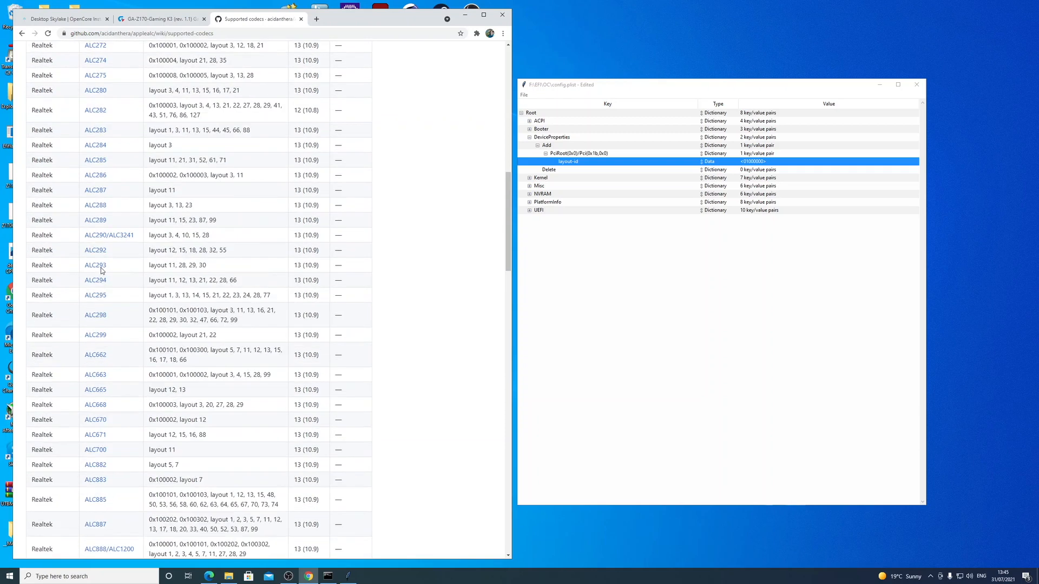
scroll(101, 267, "up", 8)
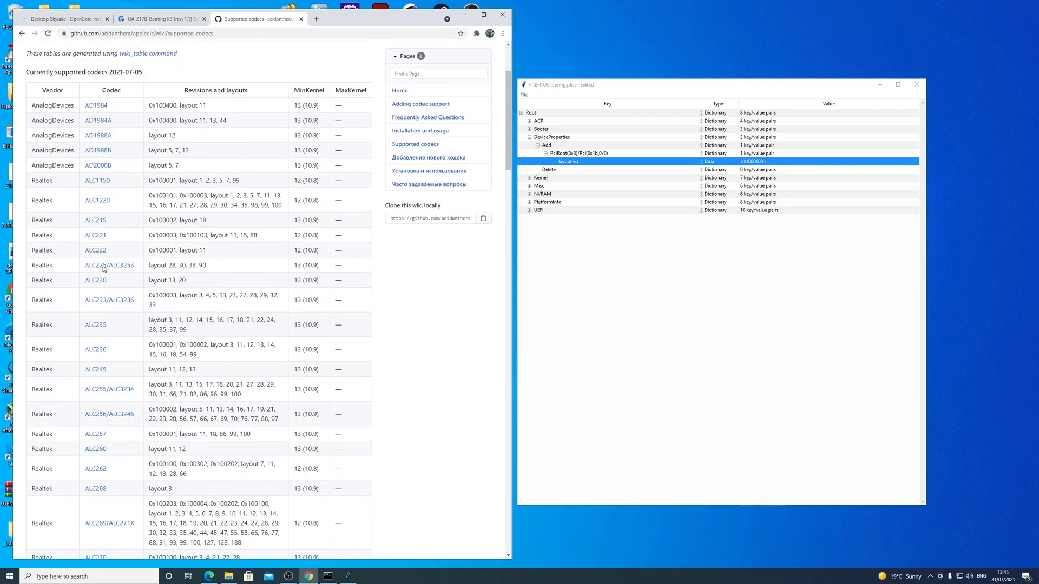
Step: Examine the layout numbers listed for Realtek ALC1150 and close the supported codecs page
mouse_move(199, 180)
left_mouse_down()
mouse_move(234, 181)
mouse_move(188, 181)
left_mouse_up()
left_click(204, 182)
left_click(200, 177)
double_click(206, 180)
double_click(216, 180)
left_click(238, 180)
left_click(300, 19)
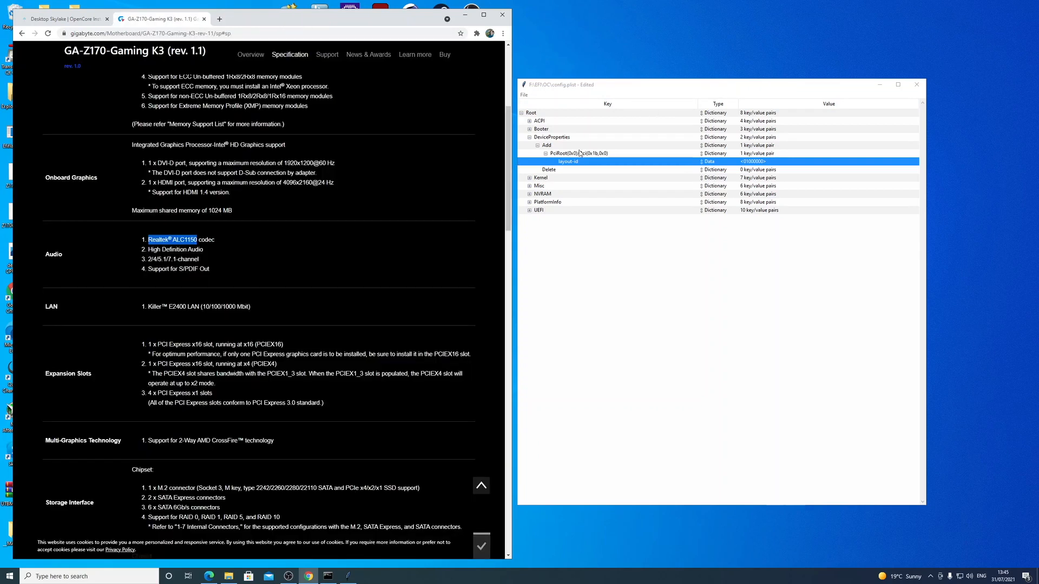
Step: Collapse DeviceProperties in config.plist and examine the guide's DeviceProperties example and its Add section
left_click(529, 137)
left_click(89, 22)
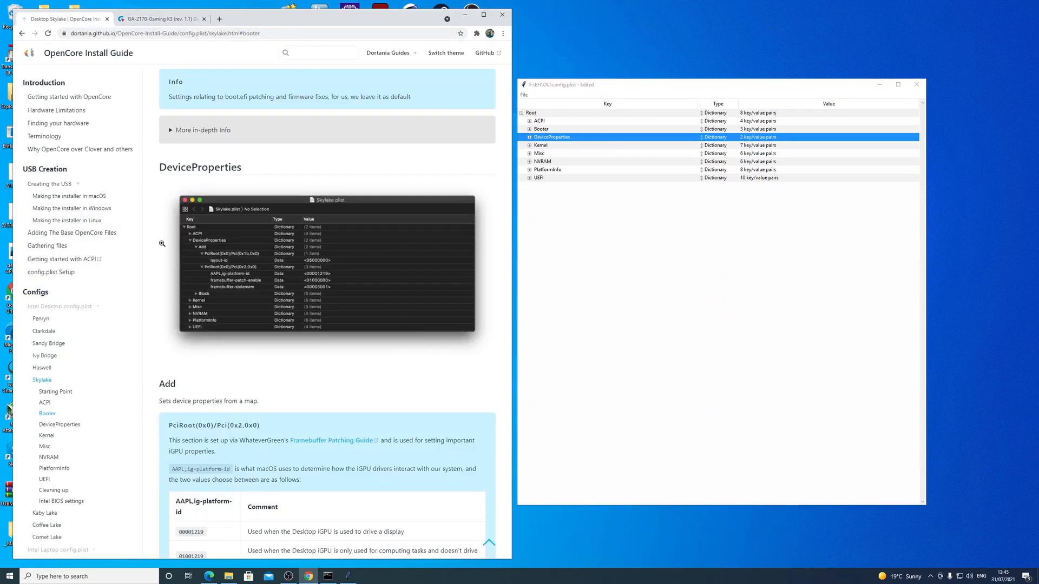
left_click(651, 209)
left_click(529, 137)
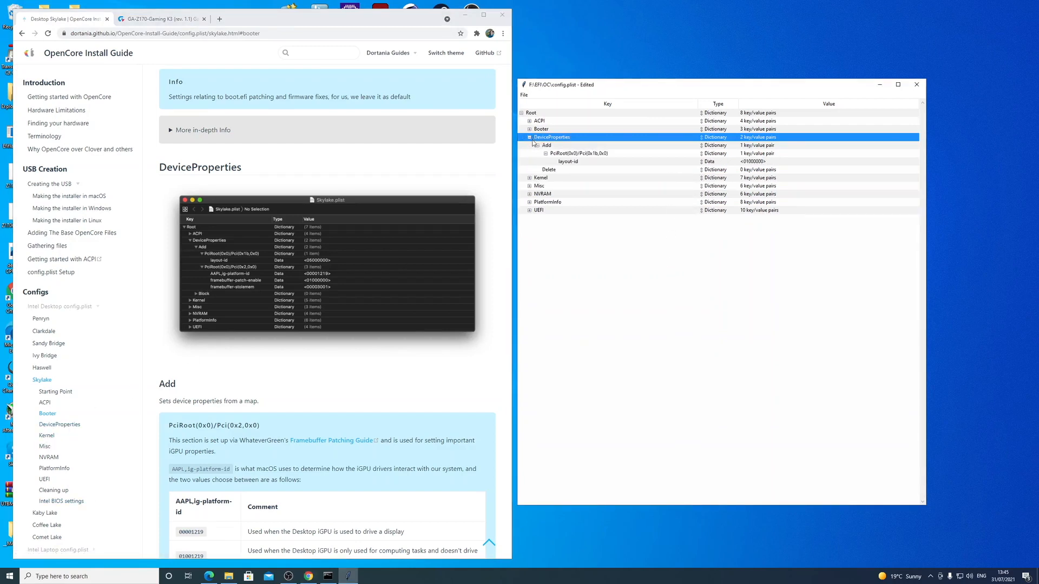
left_click(531, 138)
left_click(265, 357)
left_click(283, 156)
scroll(271, 352, "down", 2)
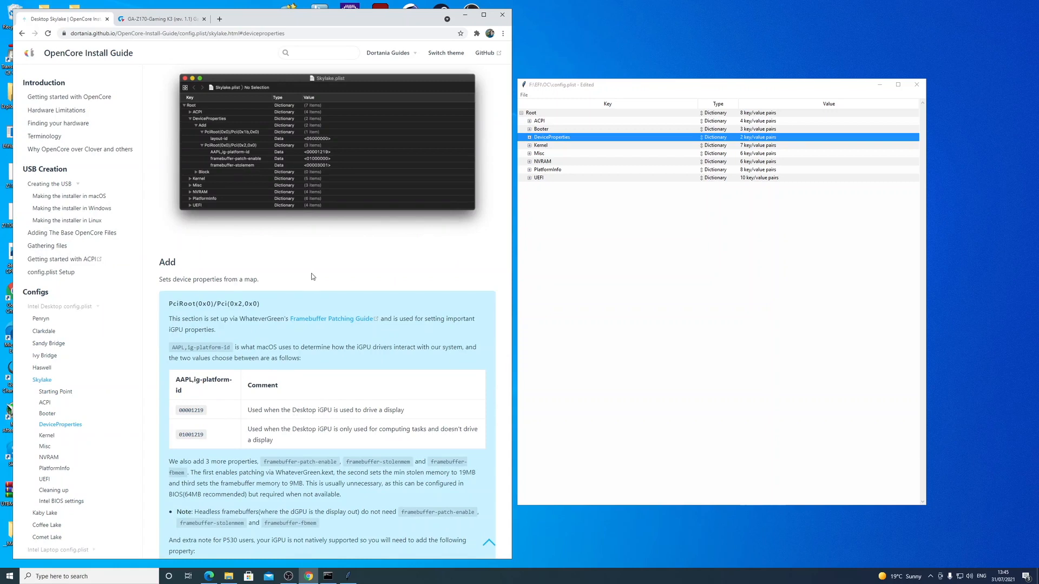
scroll(314, 277, "down", 1)
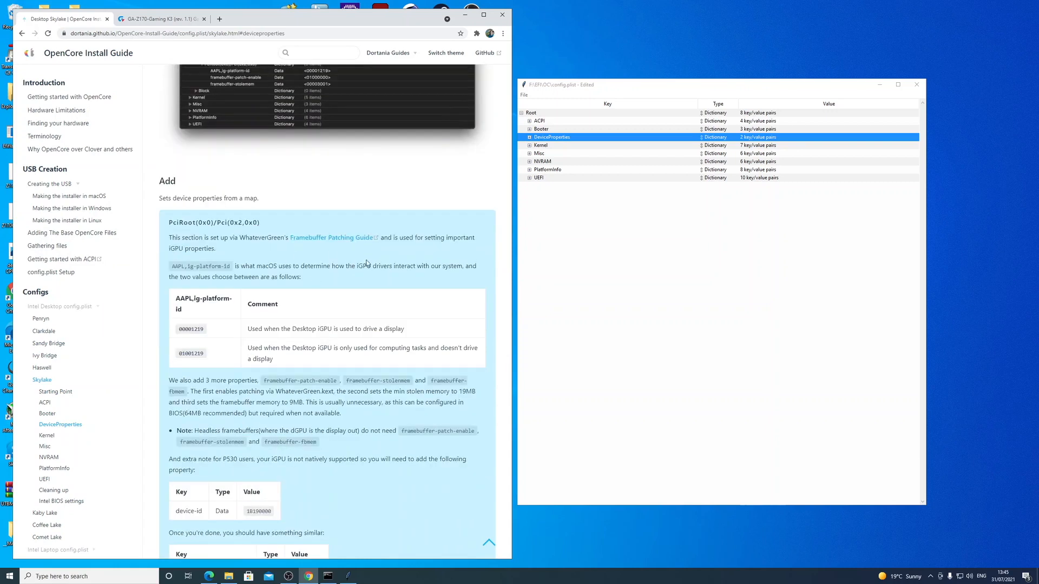
scroll(370, 259, "up", 1)
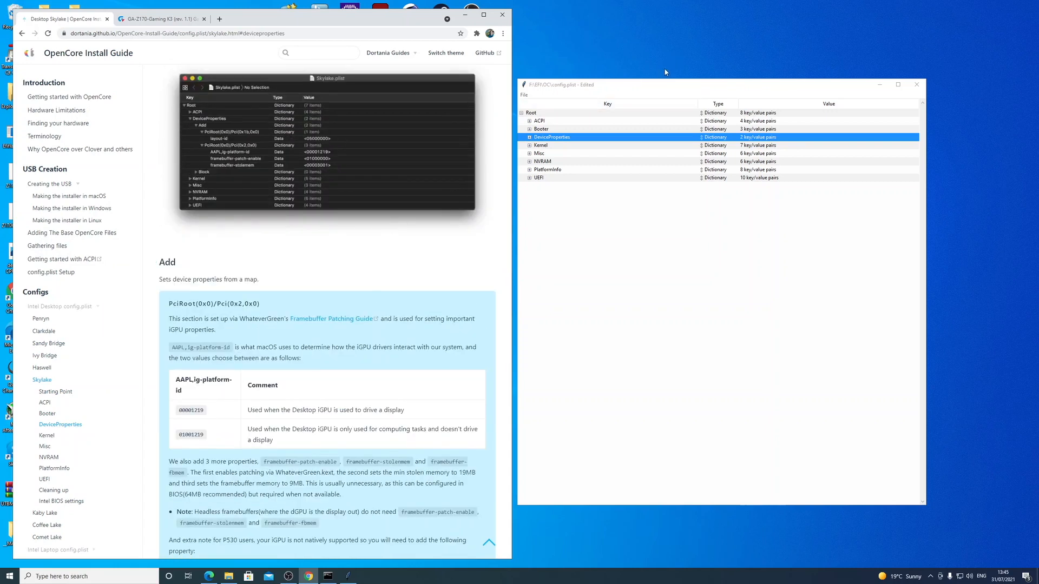
Step: Review DeviceProperties > Add > PciRoot(0x0)/Pci(0x1b,0x0) in config.plist against the guide's example, and collapse these entries
left_click_drag(663, 85, 660, 84)
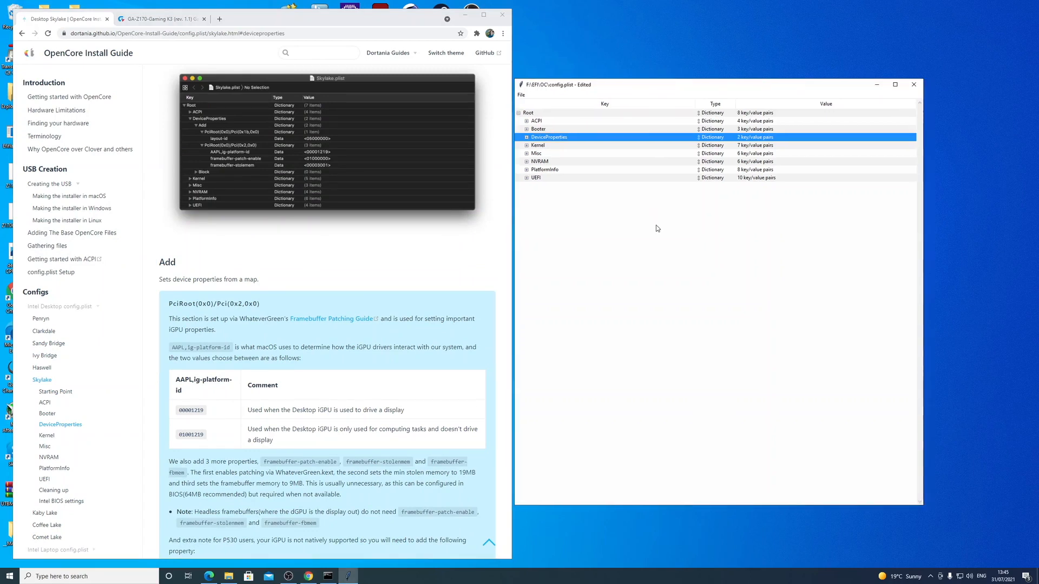
left_click(527, 138)
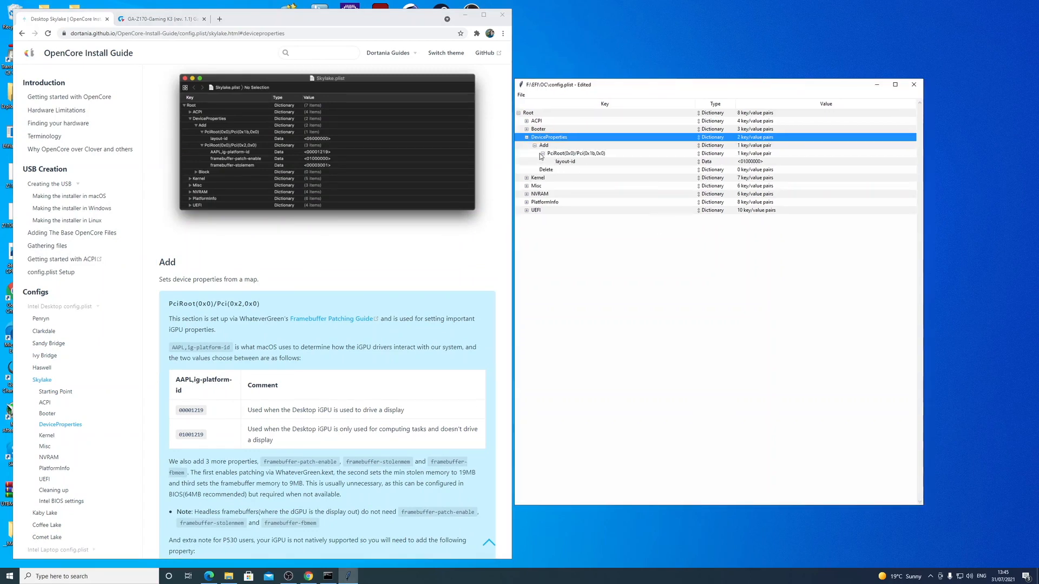
left_click(543, 153)
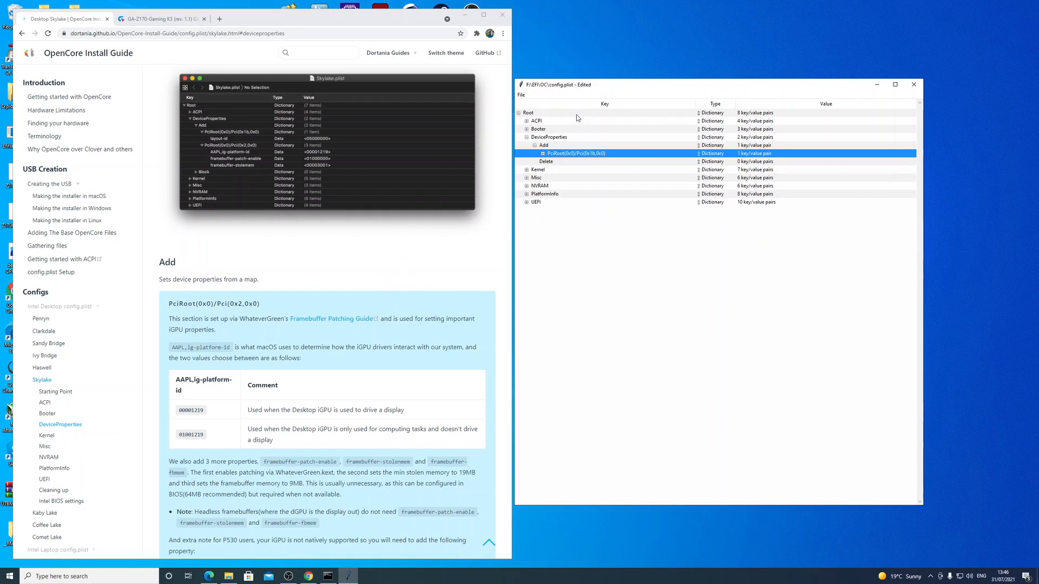
left_click(534, 147)
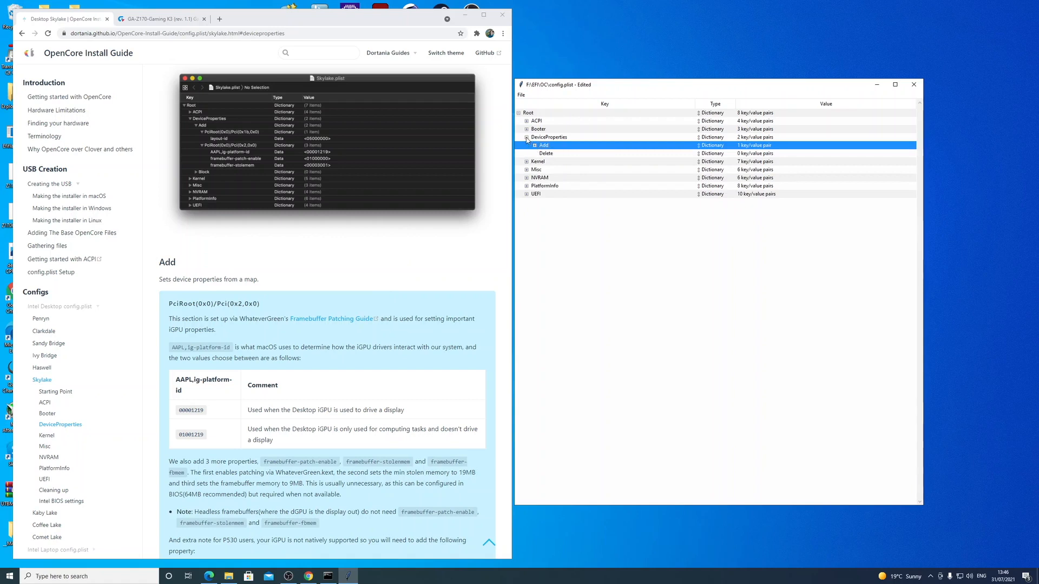
left_click(526, 138)
Step: Copy the device path PciRoot(0x0)/Pci(0x2,0x0) from the guide's DeviceProperties > Add section
scroll(430, 251, "down", 1)
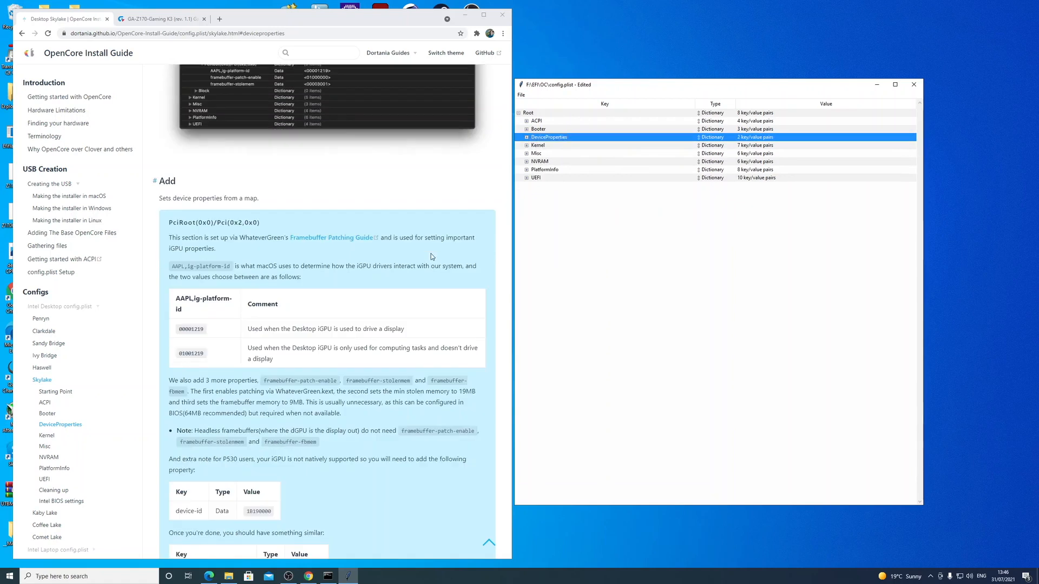
scroll(430, 253, "down", 2)
scroll(430, 255, "up", 1)
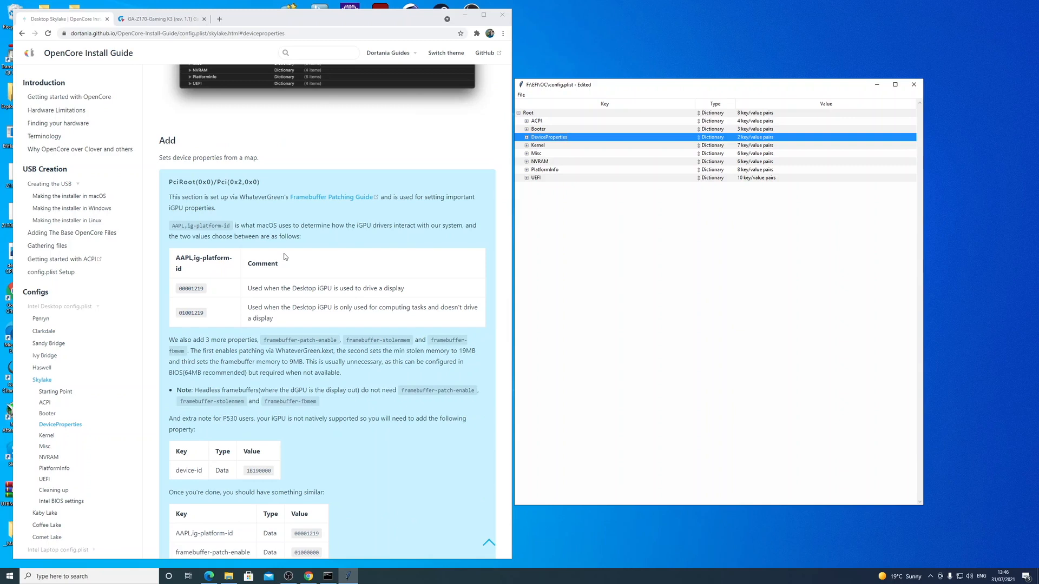
scroll(263, 230, "down", 1)
scroll(230, 233, "up", 1)
mouse_move(179, 183)
left_mouse_down()
mouse_move(260, 192)
mouse_move(267, 181)
mouse_move(168, 182)
left_mouse_up()
key("ctrl+c")
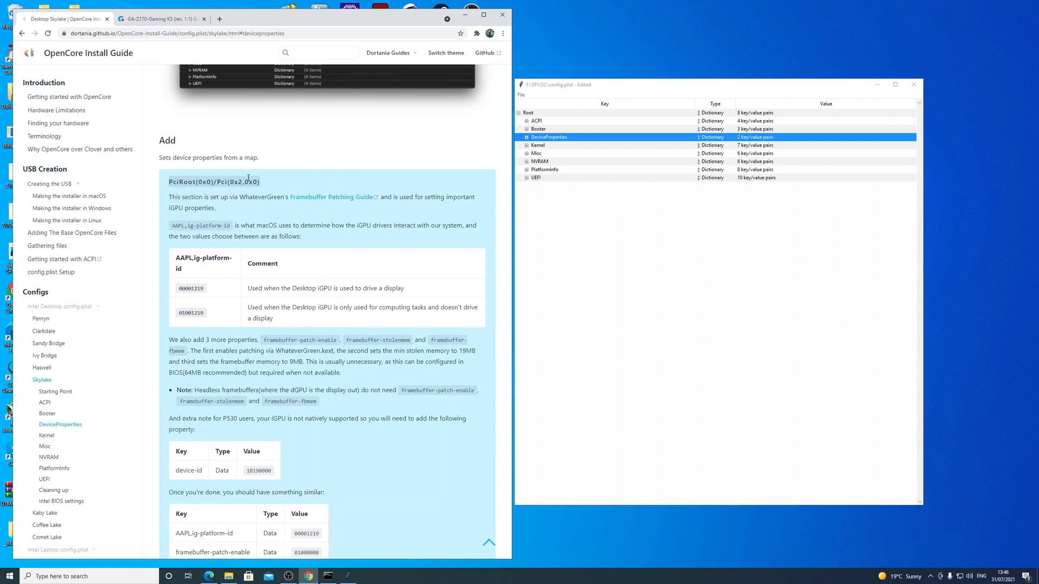
right_click(242, 176)
left_click(259, 184)
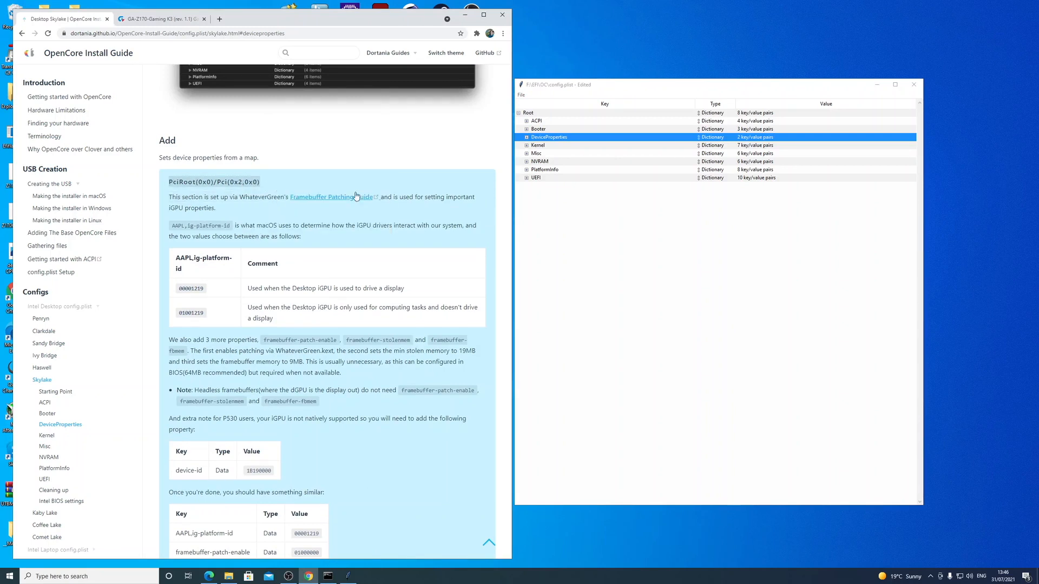
left_click(315, 183)
Step: Add an entry named PciRoot(0x0)/Pci(0x2,0x0) under DeviceProperties > Add in config.plist and set its type to Dictionary
left_click(527, 138)
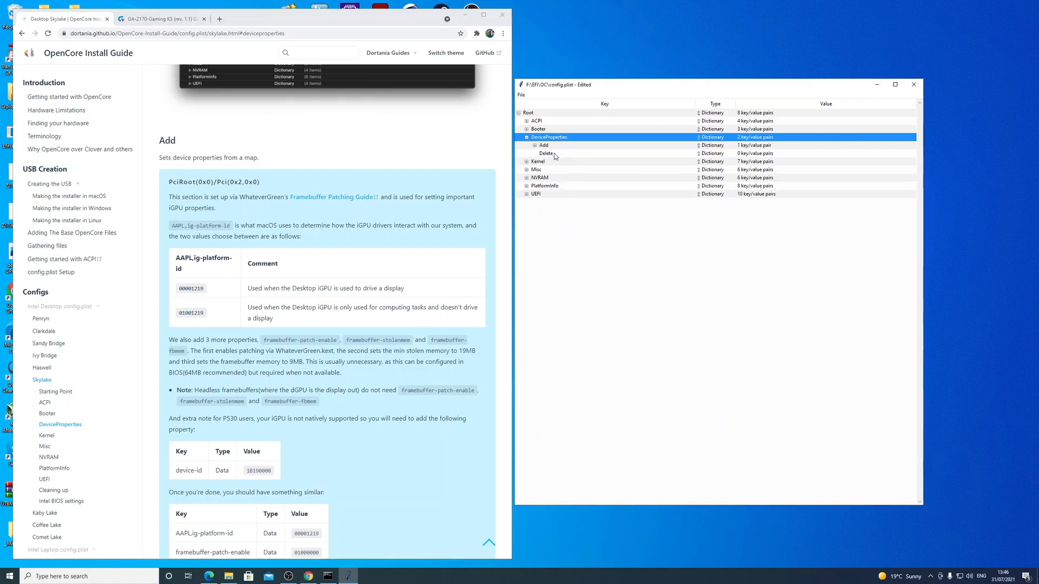
left_click(534, 146)
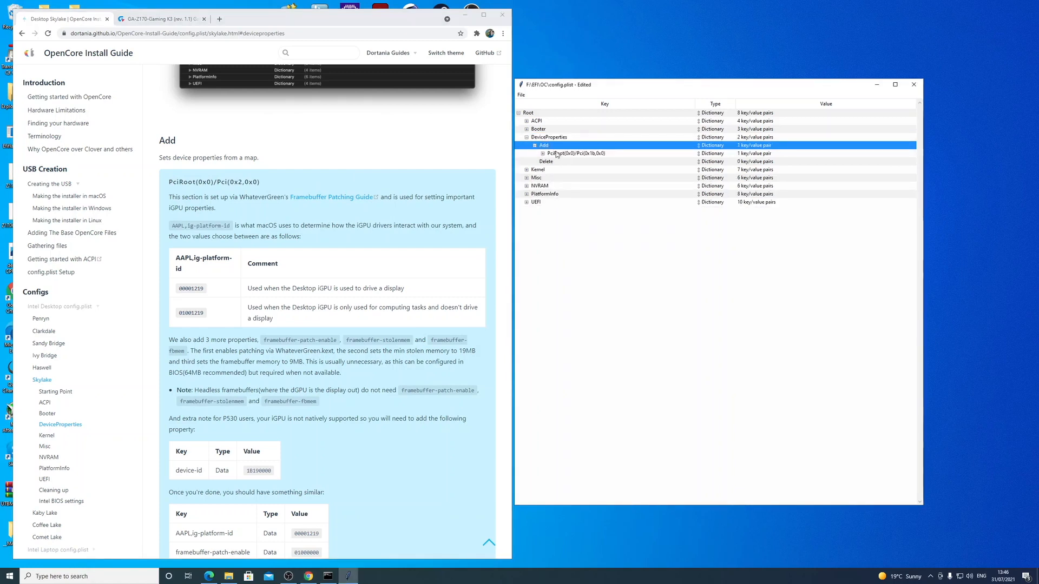
right_click(547, 149)
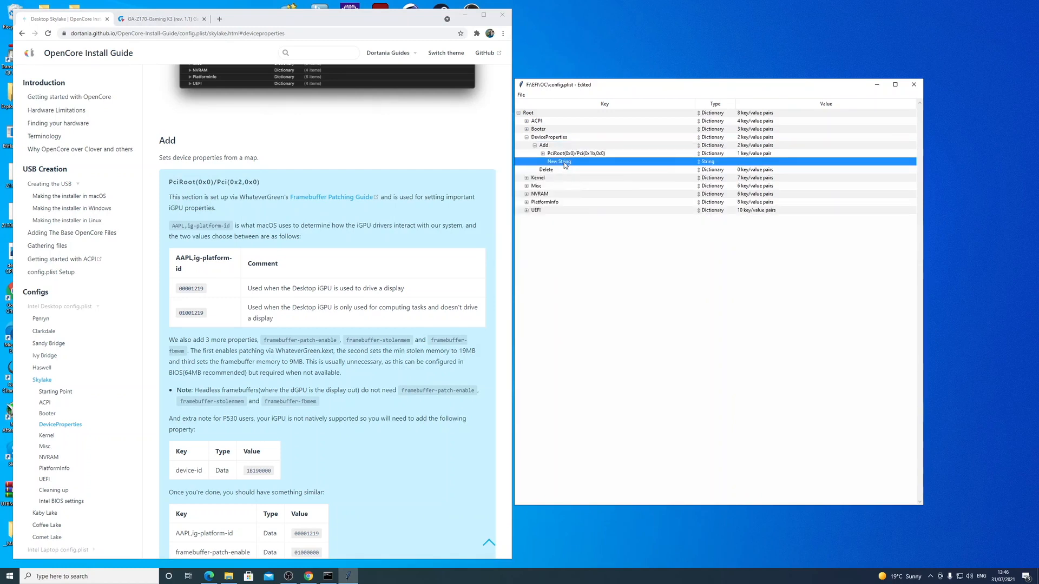
double_click(564, 164)
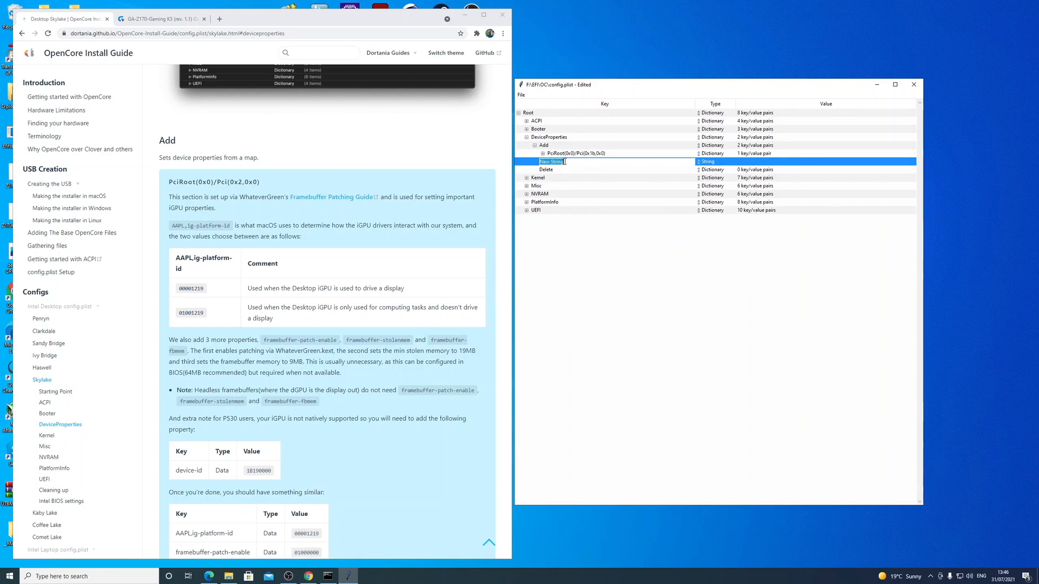
key("ctrl+v")
key("Return")
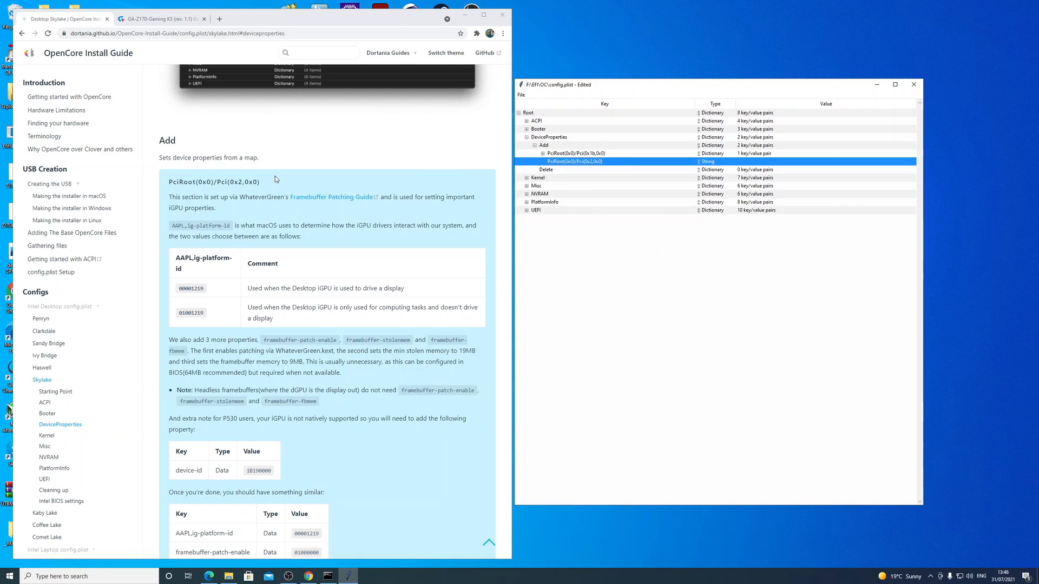
left_click(704, 163)
left_click(708, 162)
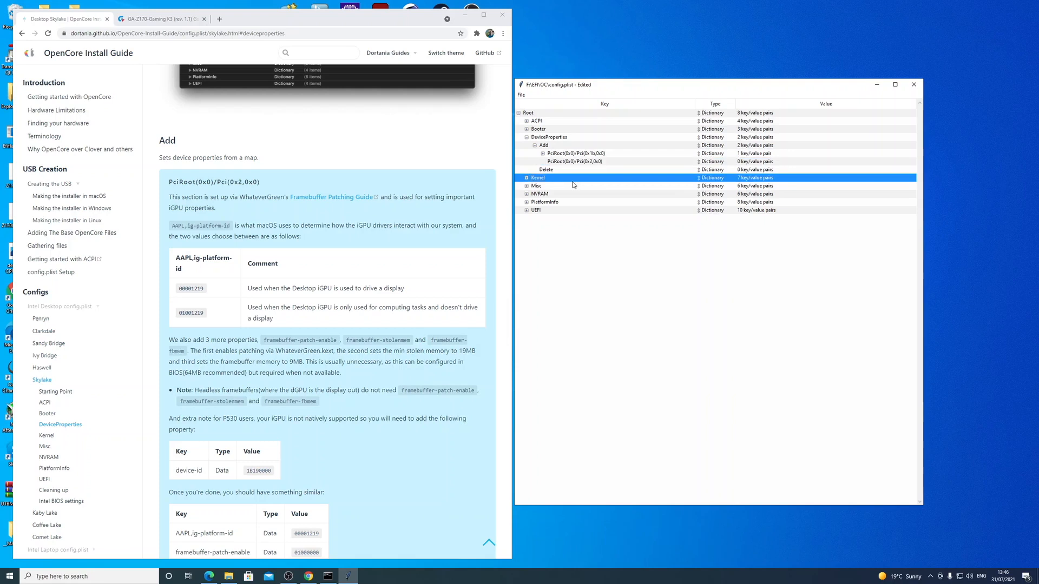
Step: Create a new child entry under PciRoot(0x0)/Pci(0x2,0x0)
left_click(595, 176)
left_click(575, 161)
right_click(560, 161)
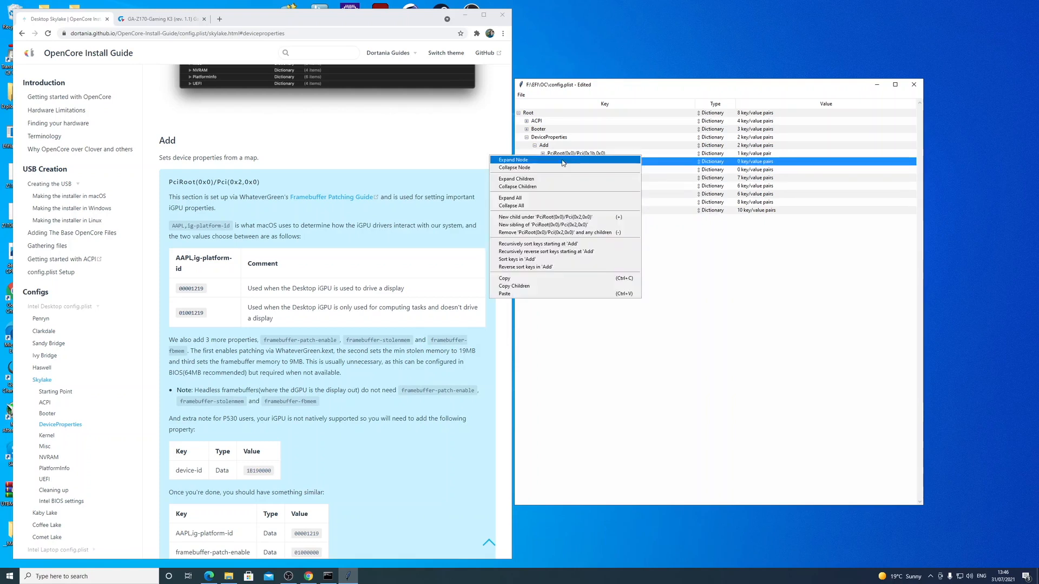
left_click(579, 217)
left_click(591, 178)
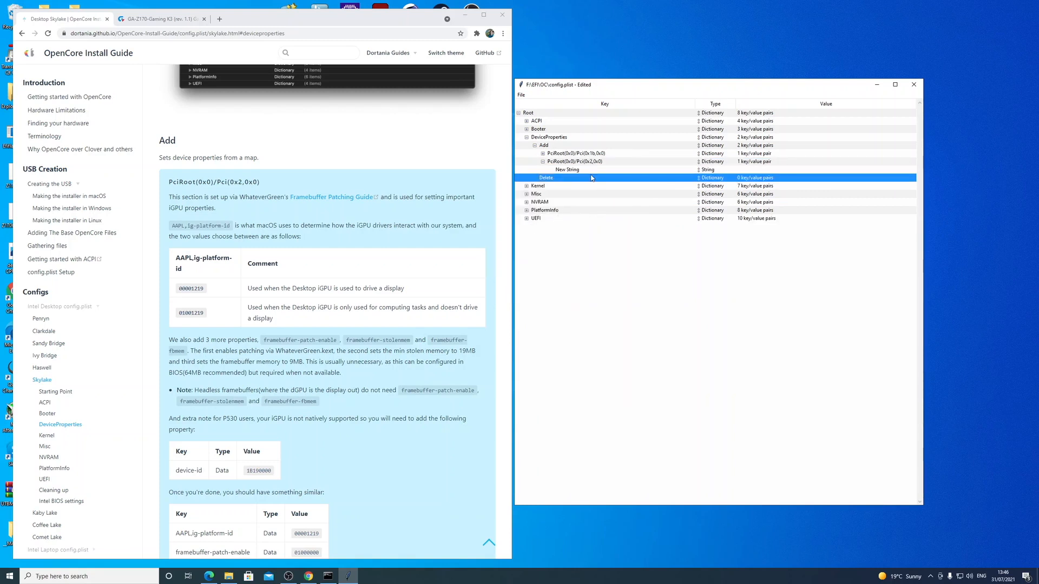
Step: Rename the new child entry AAPL,ig-platform-id, using the key name copied from the guide's table
left_click(208, 282)
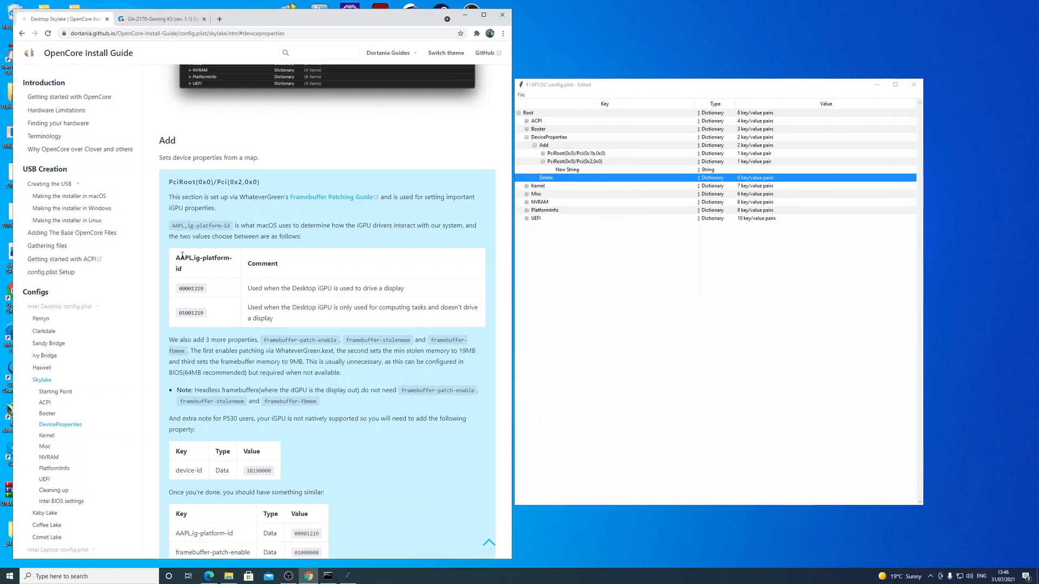
left_click_drag(176, 257, 206, 270)
key("ctrl+c")
right_click(204, 260)
left_click(216, 269)
double_click(576, 169)
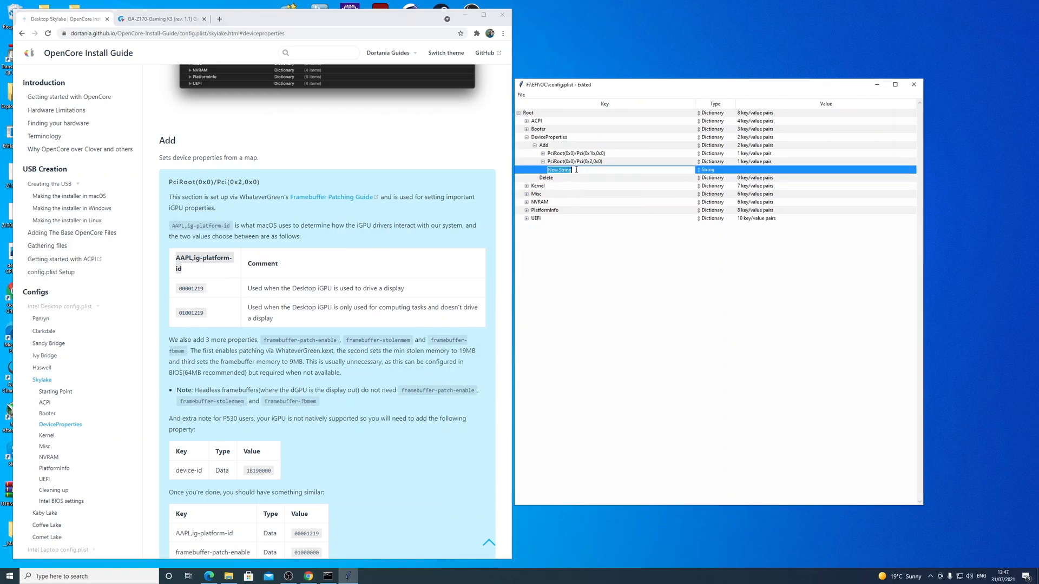
key("ctrl+v")
key("Return")
Step: Compare the guide's comments on the two AAPL,ig-platform-id values and copy 01001219
left_click(234, 306)
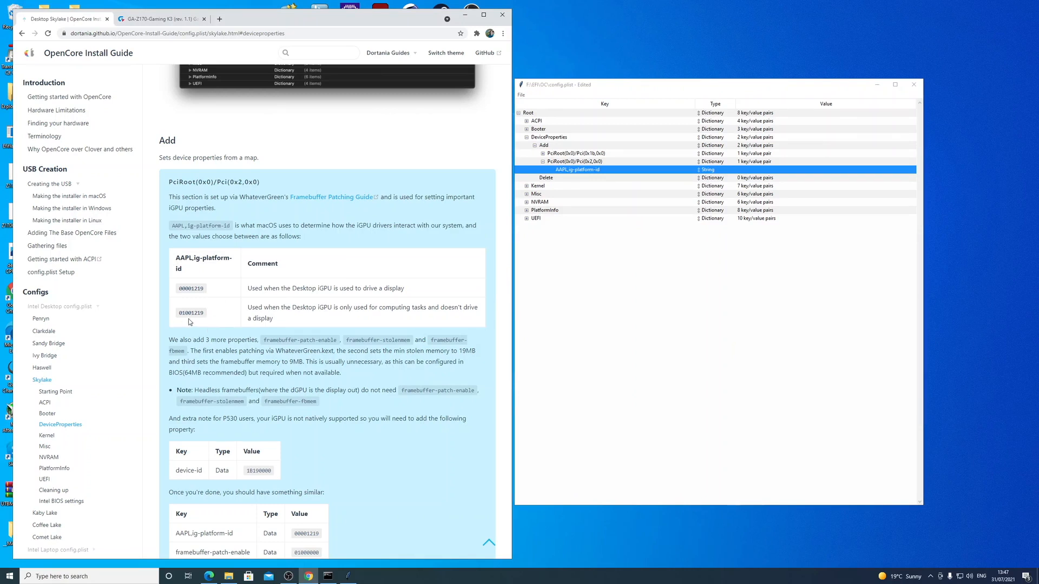
left_click_drag(292, 288, 429, 292)
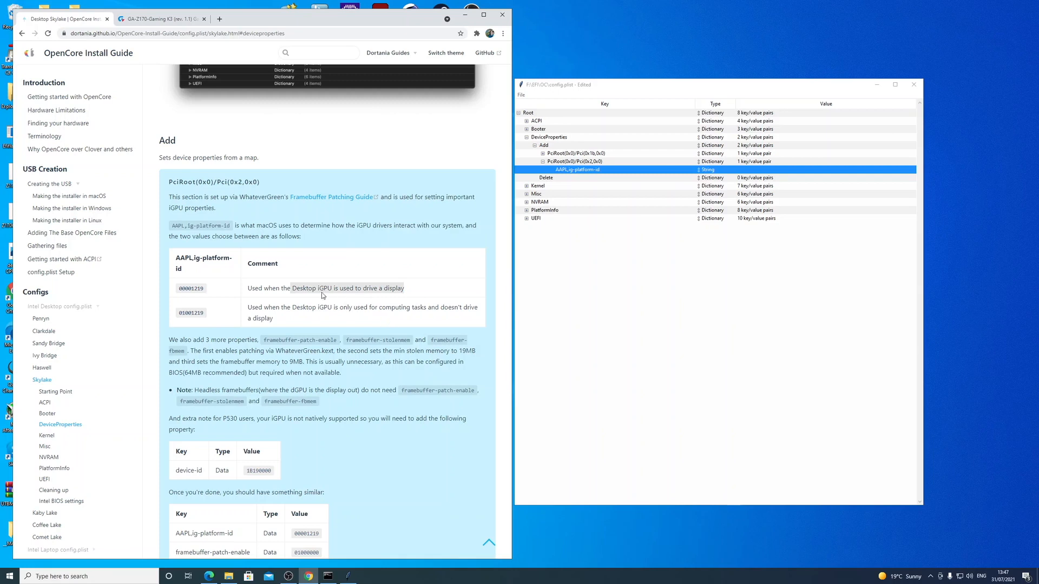
left_click(268, 291)
left_click_drag(248, 290, 410, 291)
left_click(417, 291)
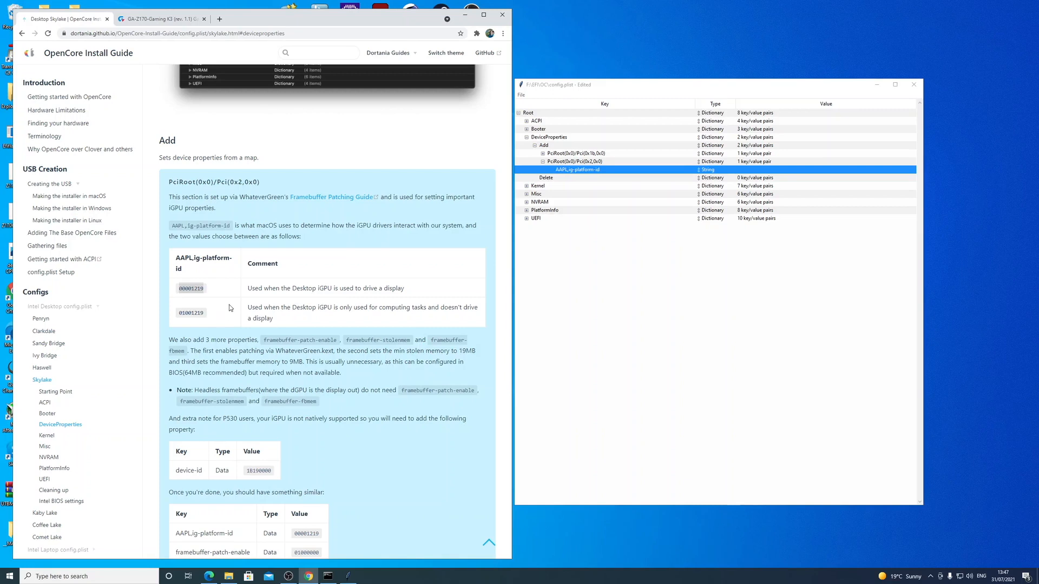
left_click_drag(213, 316, 178, 315)
right_click(185, 313)
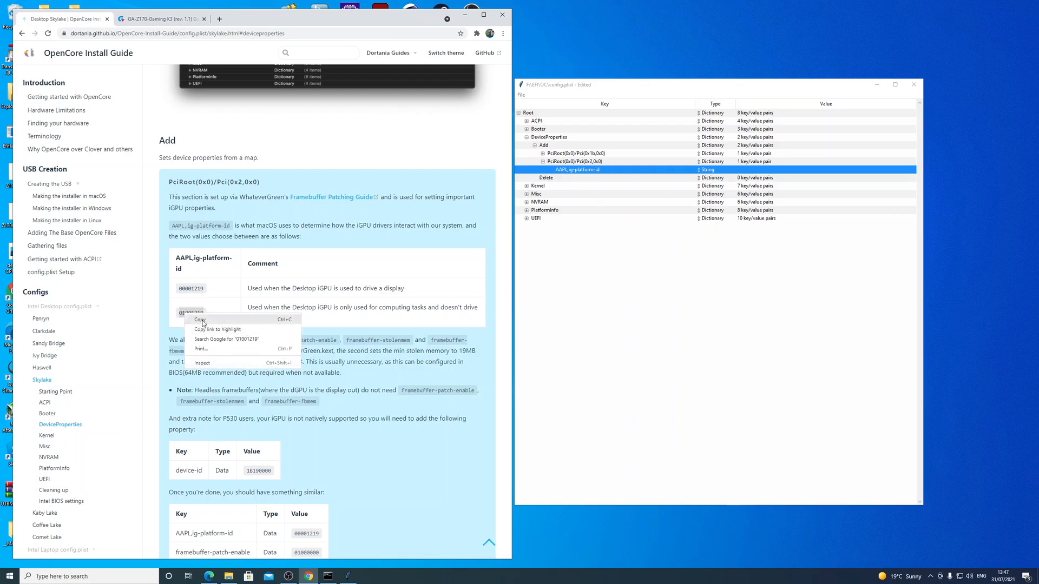
left_click(198, 320)
Step: Set the AAPL,ig-platform-id entry to type Data with the value 01001219
left_click(612, 268)
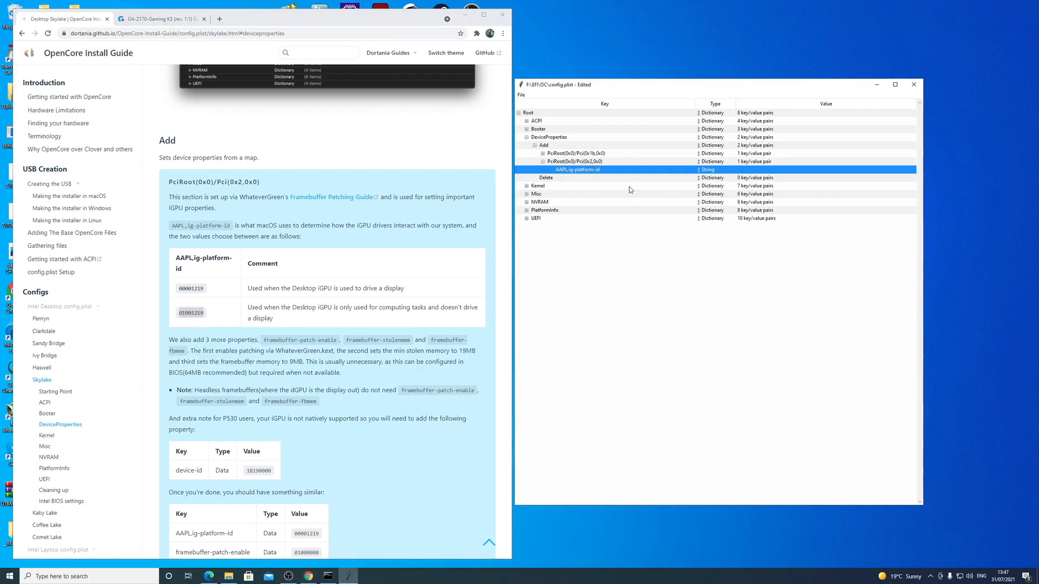
left_click(715, 170)
left_click(713, 186)
left_click(755, 169)
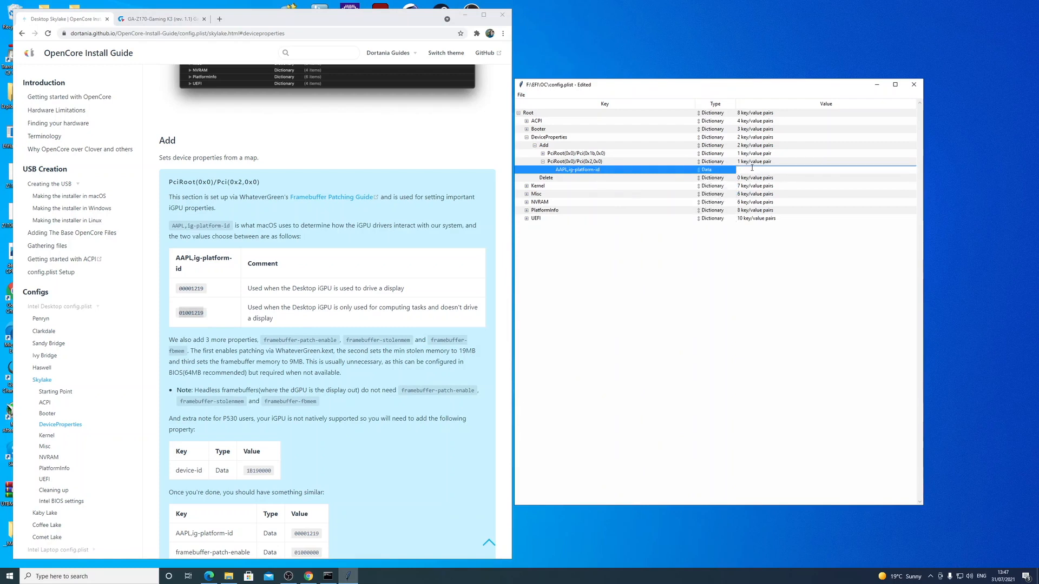
key("ctrl+v")
key("Return")
Step: Review the PciRoot(0x0)/Pci(0x2,0x0) entry against the guide's framebuffer and device-id properties, and collapse DeviceProperties
scroll(428, 353, "down", 3)
scroll(427, 353, "up", 5)
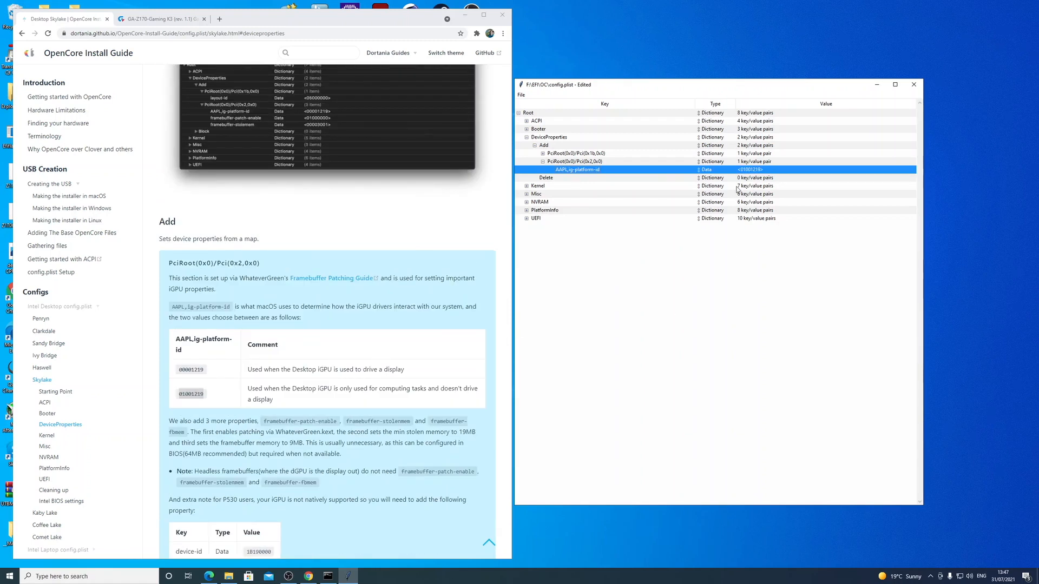
left_click(542, 161)
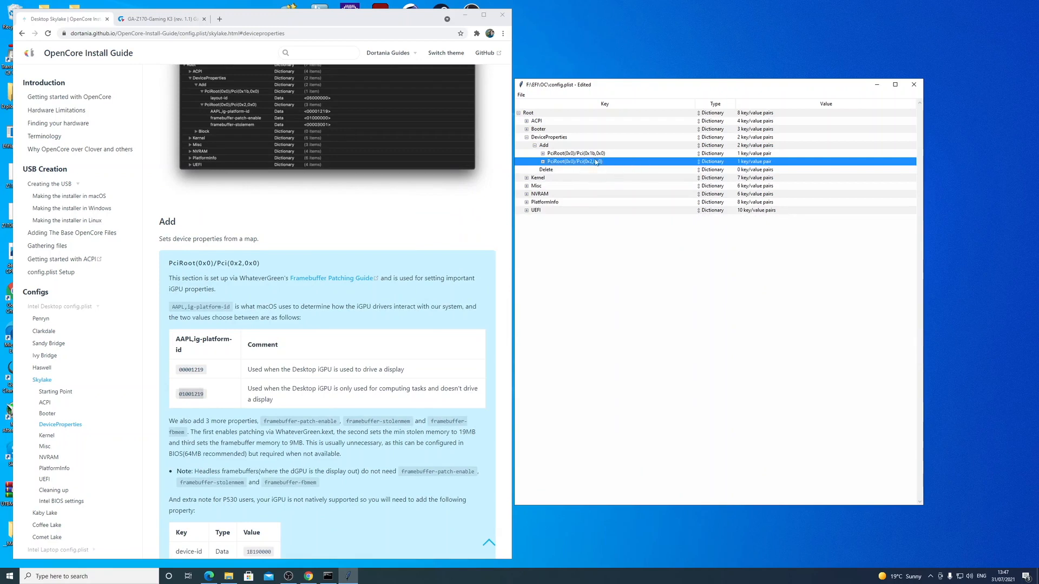
left_click(542, 162)
left_click(542, 161)
scroll(487, 232, "down", 1)
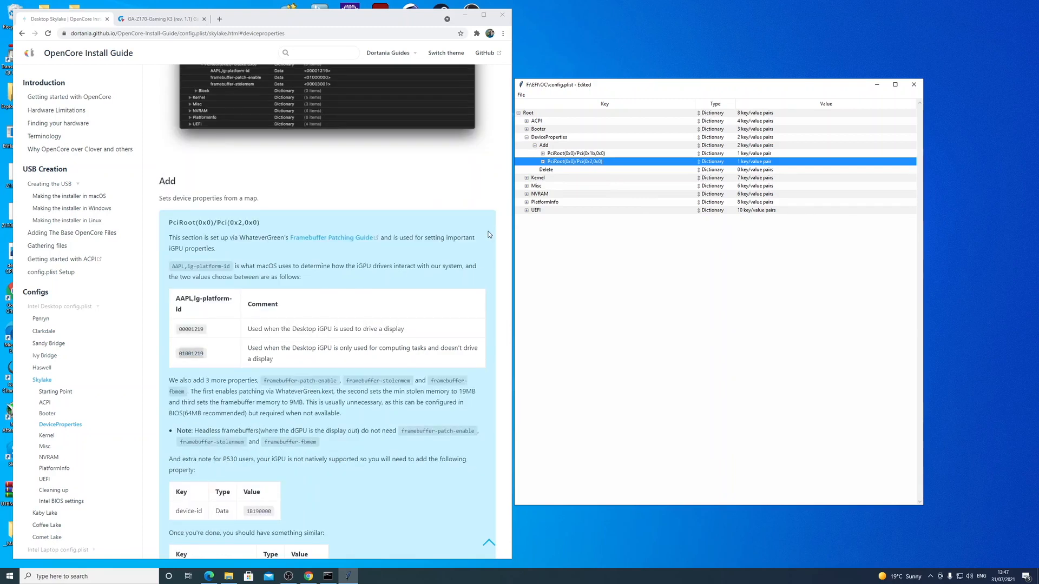
scroll(487, 232, "down", 2)
scroll(487, 231, "down", 1)
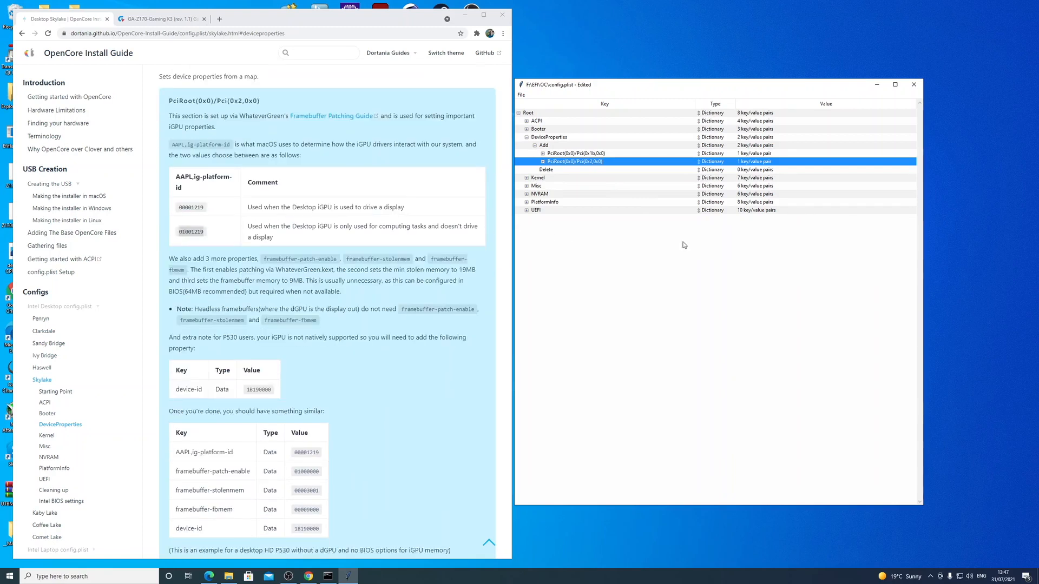
left_click(527, 138)
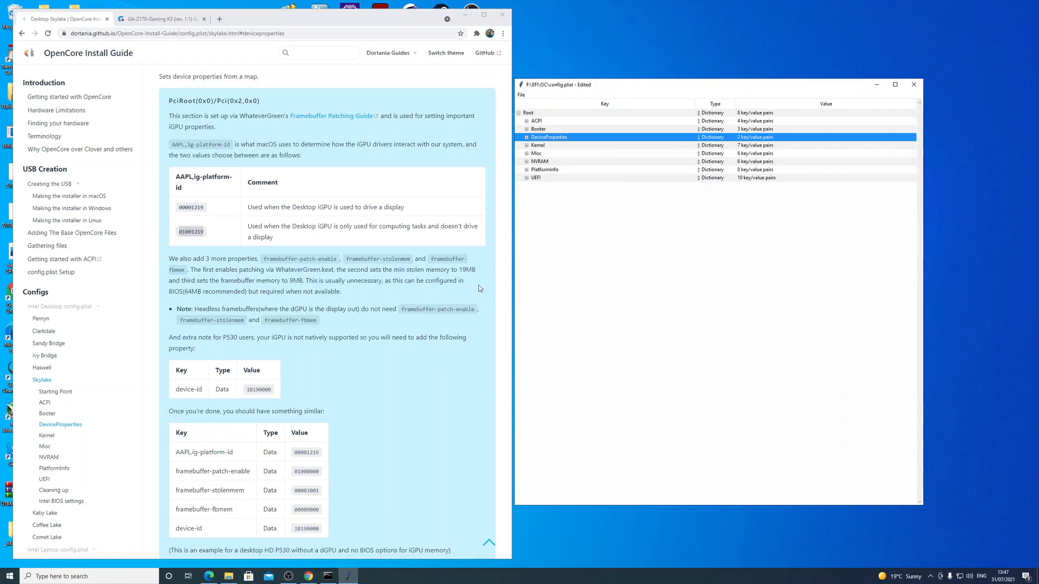
left_click(526, 138)
left_click(527, 138)
Step: Expand Kernel in config.plist, show the guide's Kernel section, and examine kext entries 0 to 4 under Kernel > Add
left_click(527, 147)
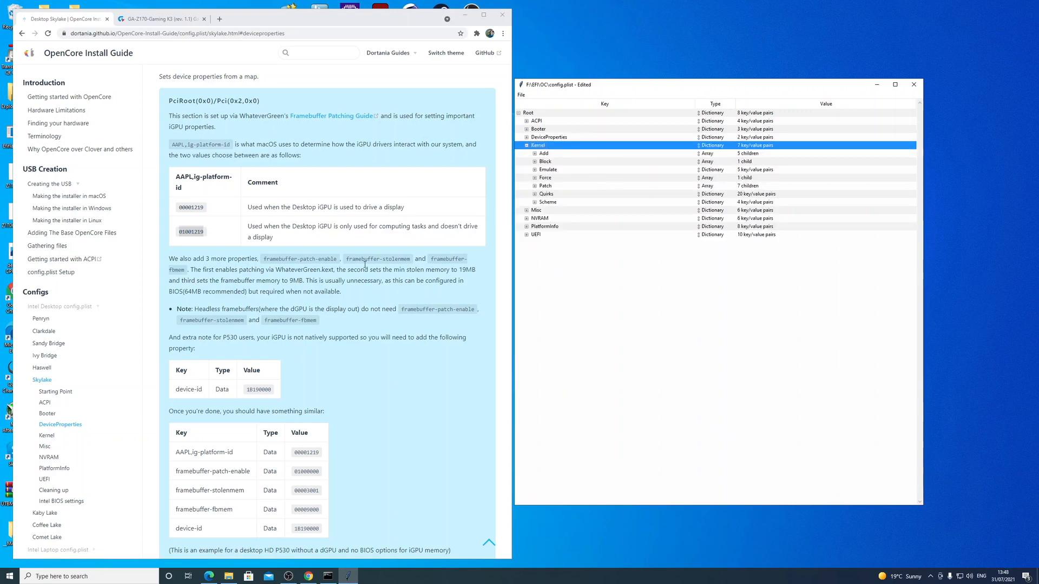
left_click(46, 435)
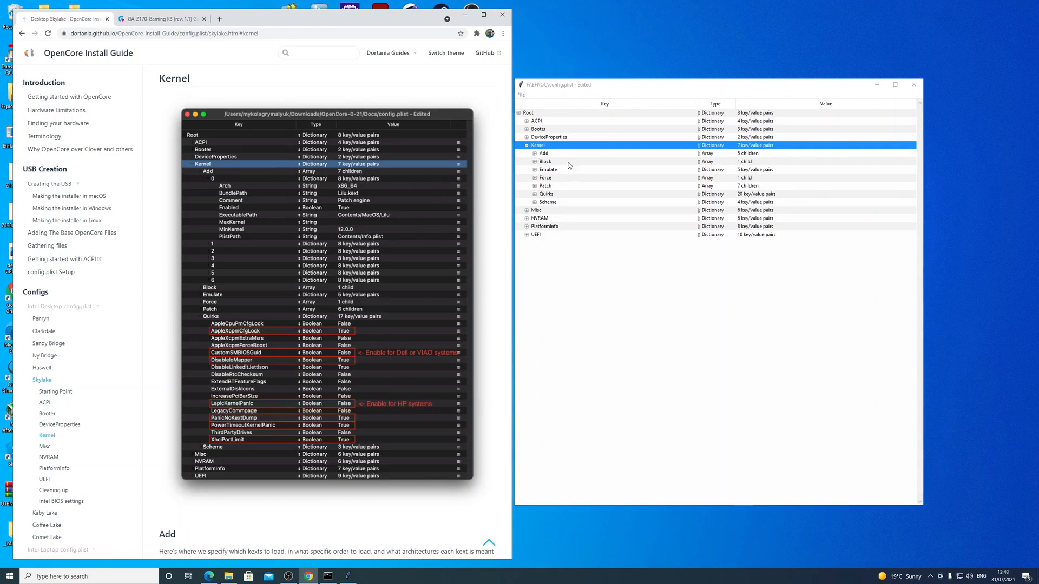
left_click(535, 153)
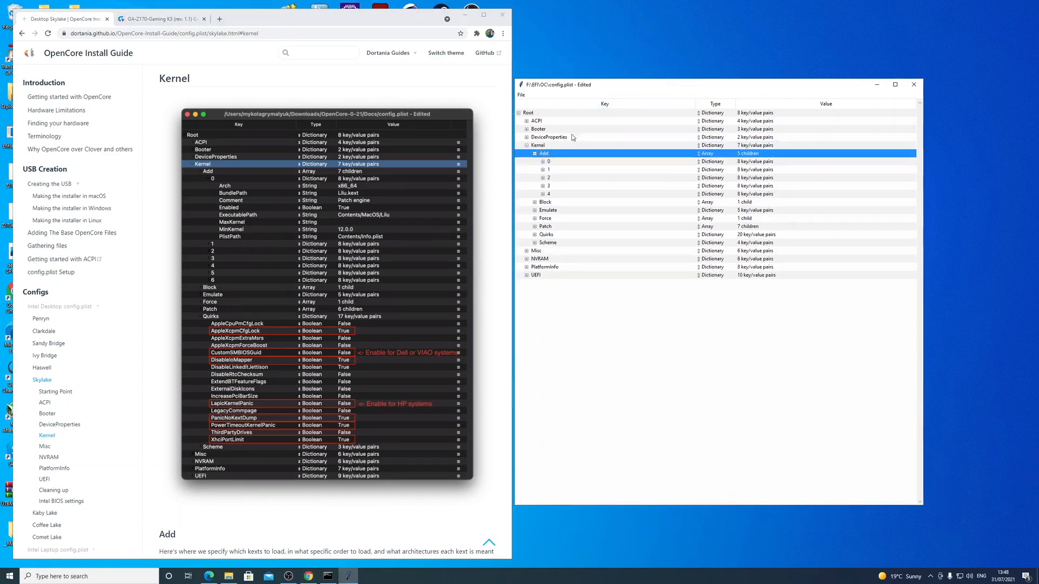
left_click(543, 162)
left_click(543, 234)
left_click(543, 307)
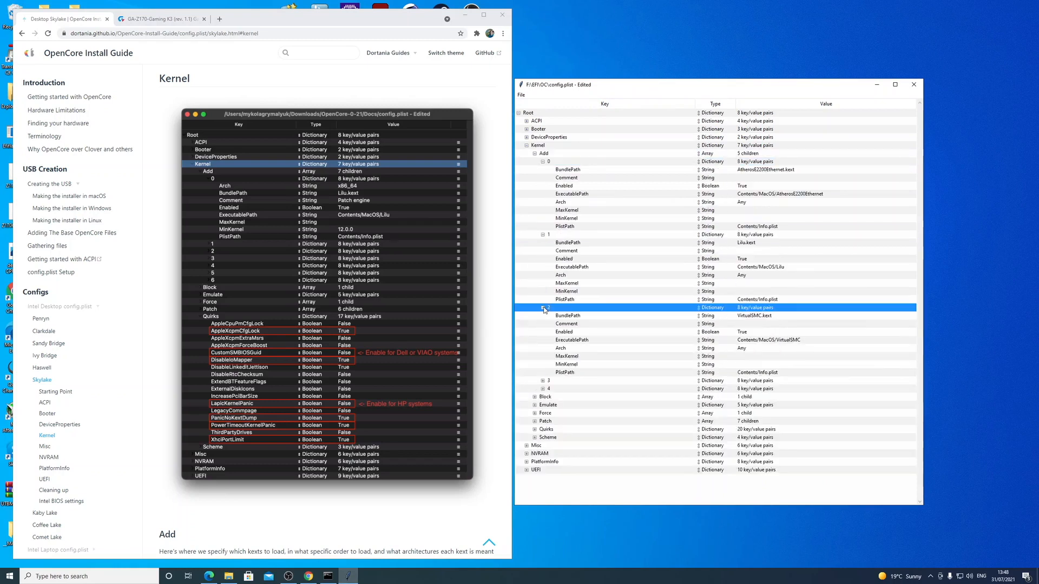
left_click(543, 381)
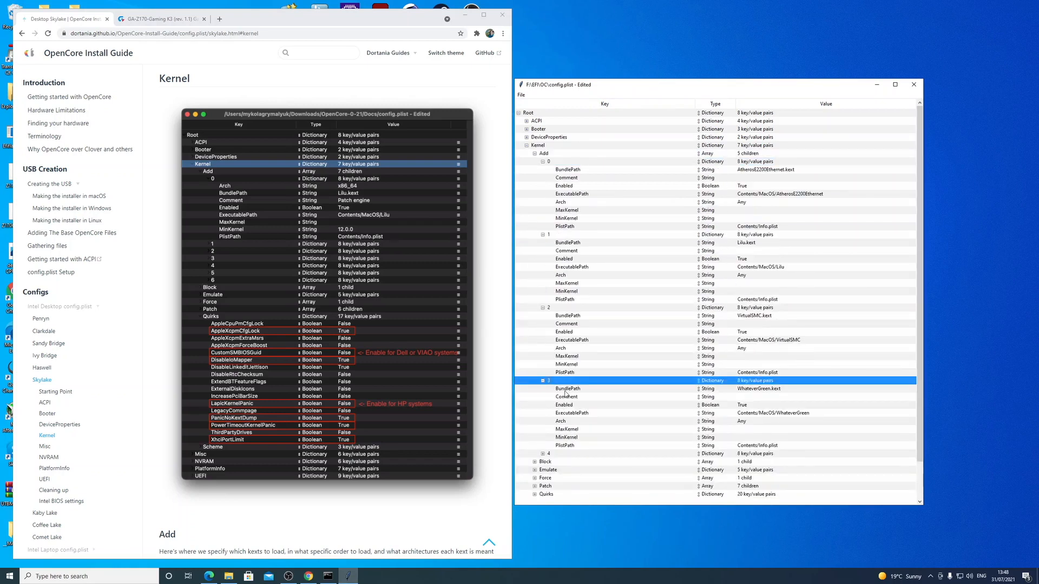
left_click(543, 454)
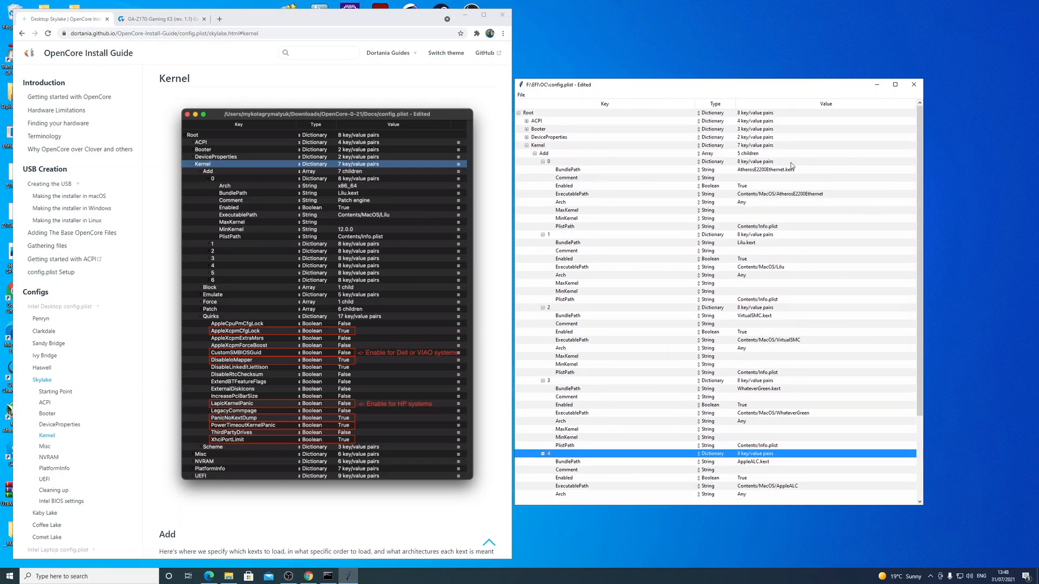
Step: Check the order of AtherosE2200Ethernet.kext and Lilu.kext in Kernel > Add, and collapse entries 0 to 4
left_click(786, 171)
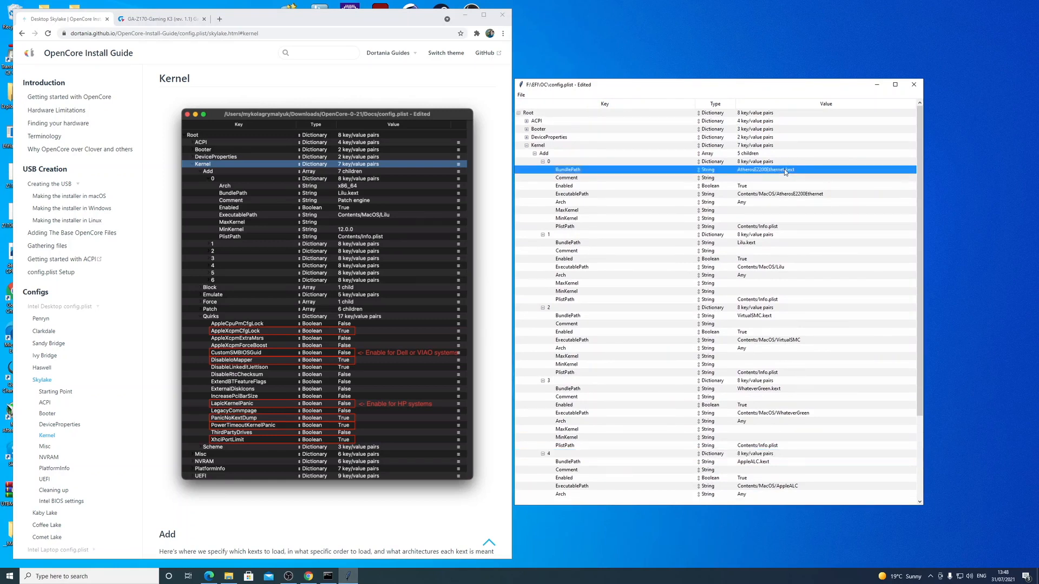
left_click(769, 268)
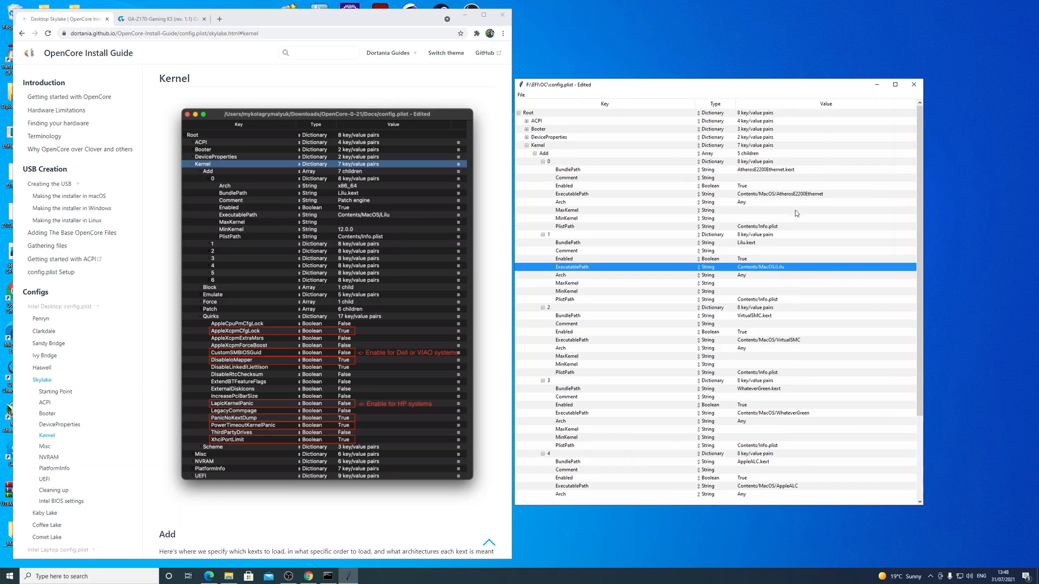
left_click(789, 171)
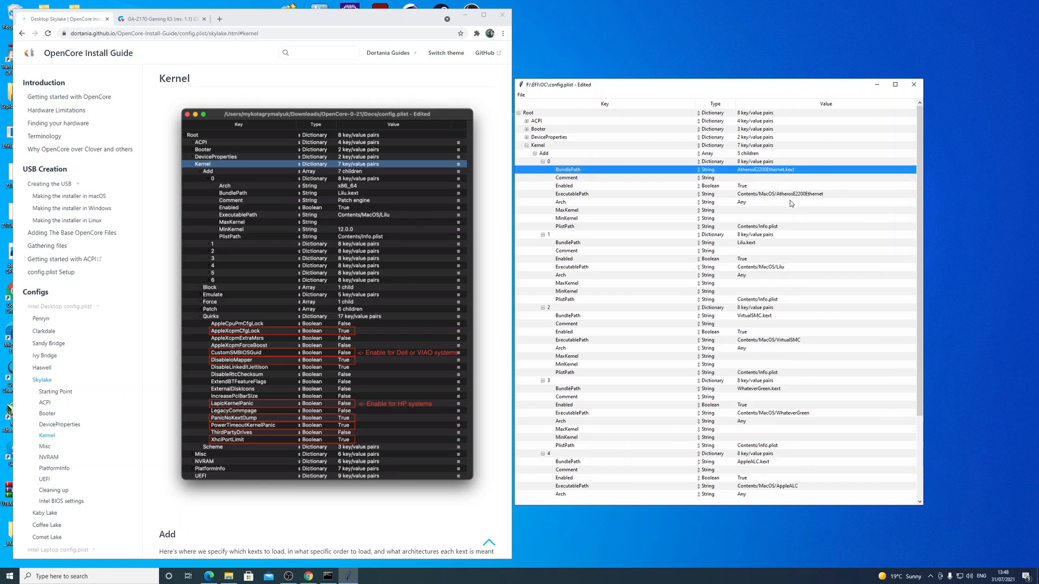
left_click(535, 155)
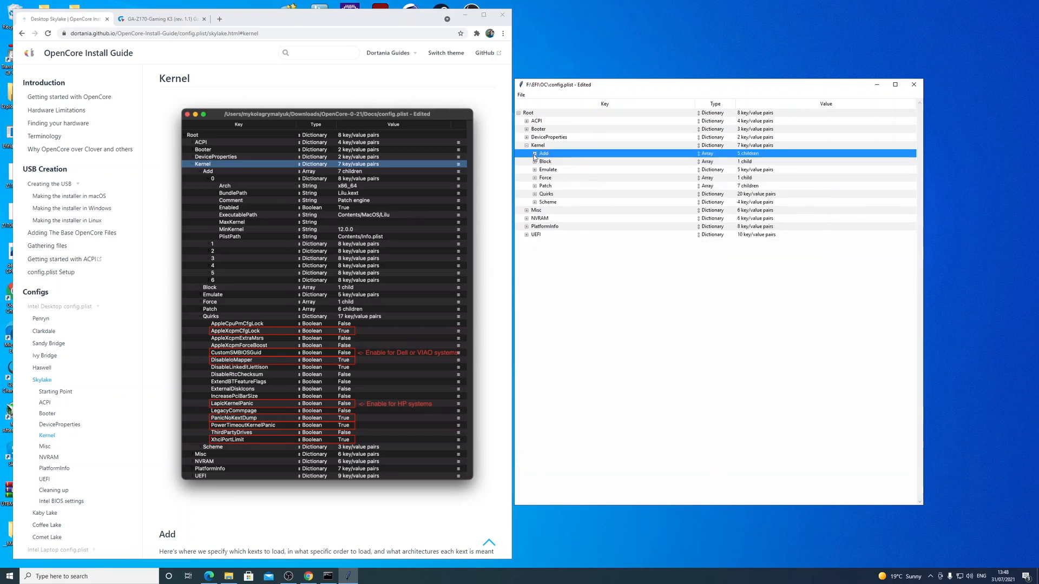
left_click(535, 154)
left_click(543, 161)
left_click(543, 170)
left_click(542, 178)
left_click(543, 186)
left_click(542, 194)
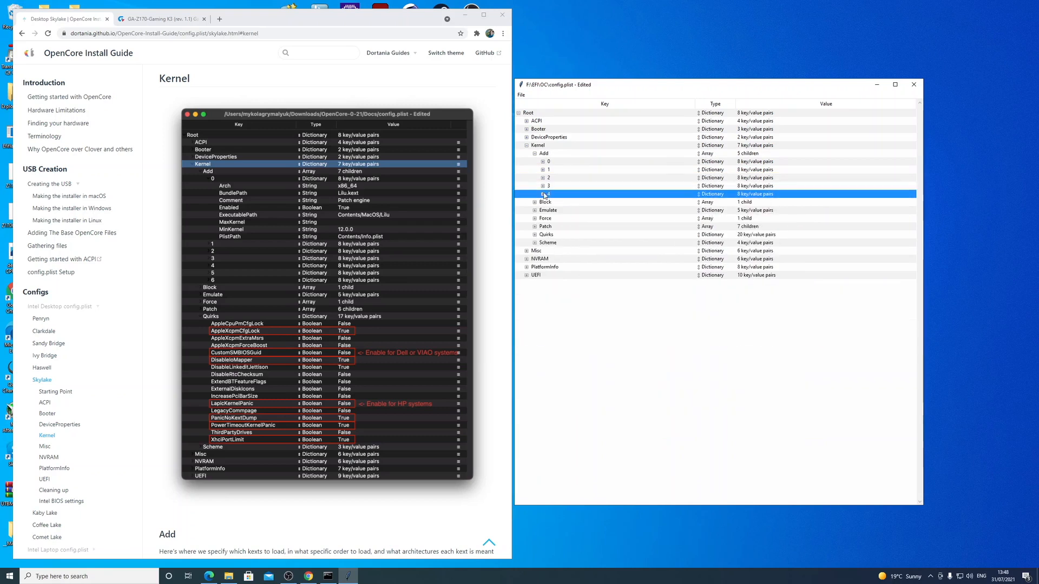
Step: Identify the Lilu.kext entry under Kernel > Add and move it up to position 0
left_click(544, 171)
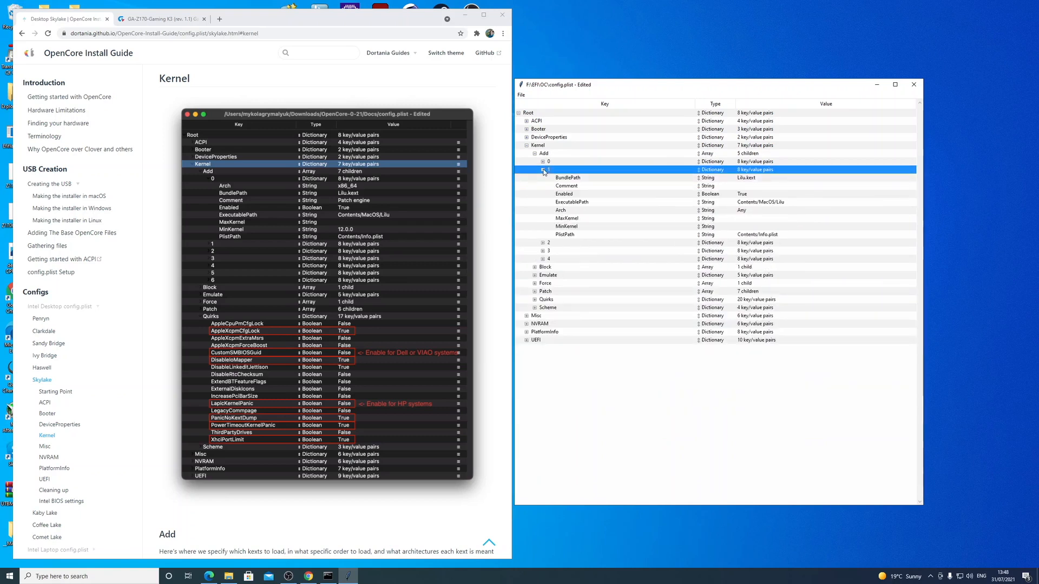
left_click(542, 170)
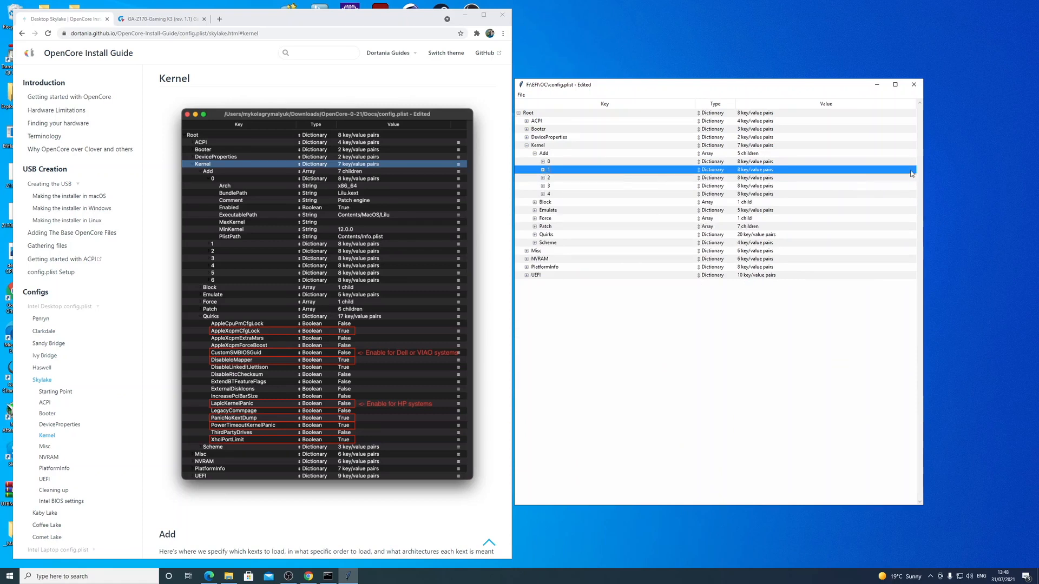
left_click_drag(906, 171, 905, 165)
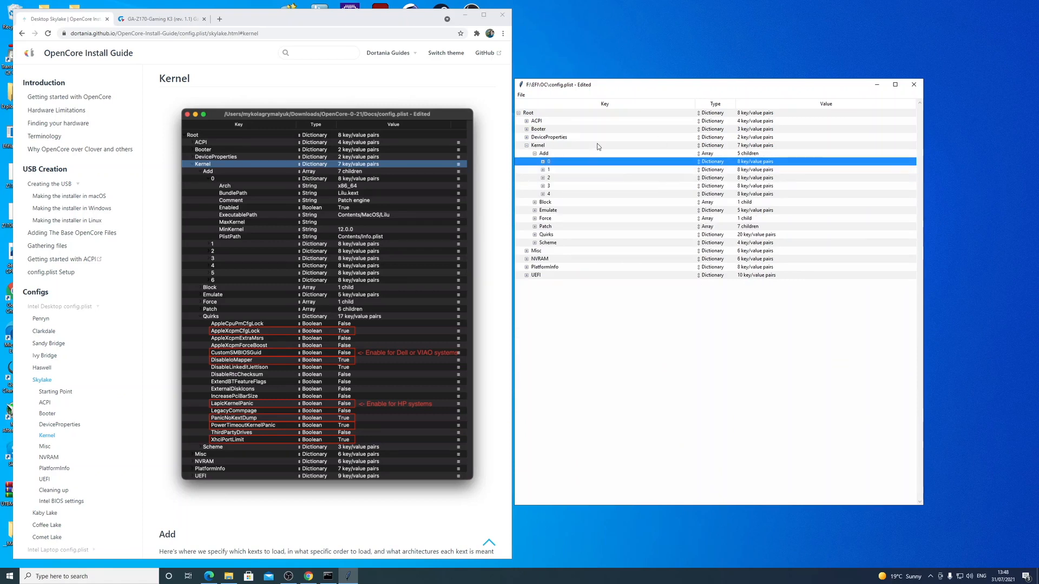
Step: Identify the VirtualSMC.kext entry under Kernel > Add and move it up to position 1, directly after Lilu.kext
left_click(543, 162)
left_click(543, 161)
left_click(542, 178)
left_click(543, 178)
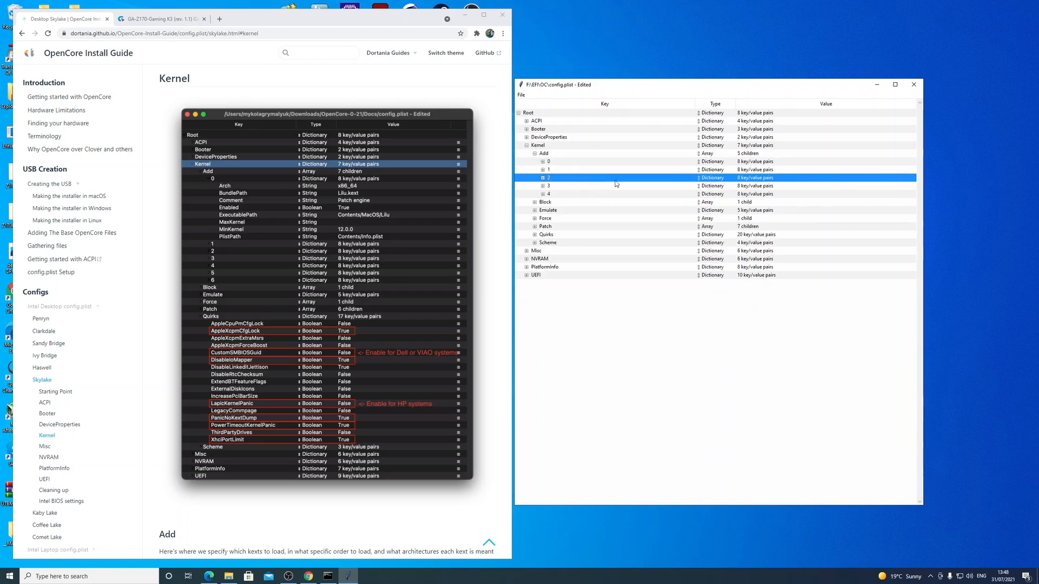
left_click_drag(901, 179, 899, 169)
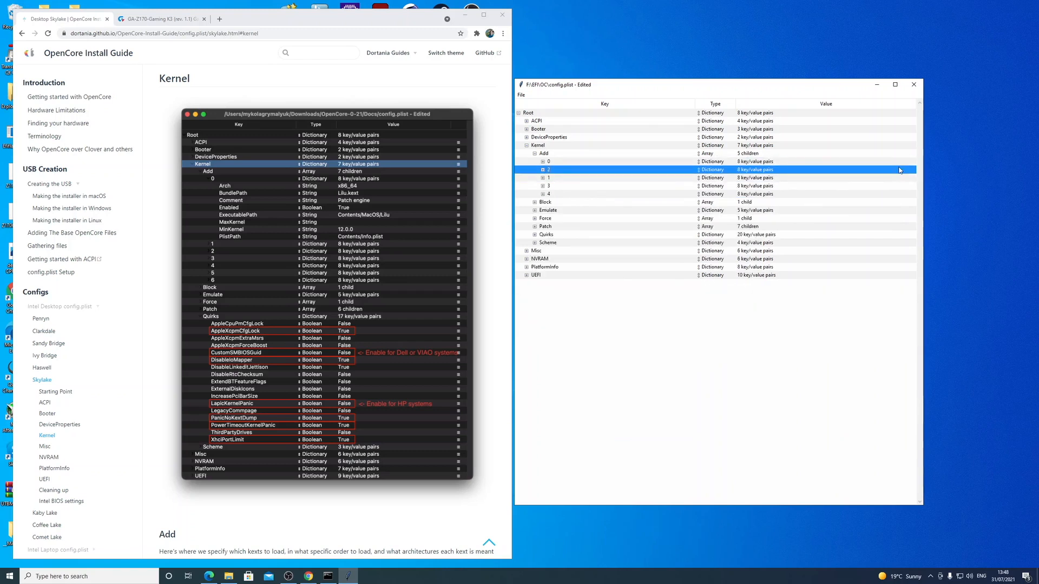
Step: Identify the WhateverGreen.kext entry under Kernel > Add and move it up to position 2, directly after VirtualSMC.kext
left_click(543, 193)
left_click(543, 193)
left_click(543, 186)
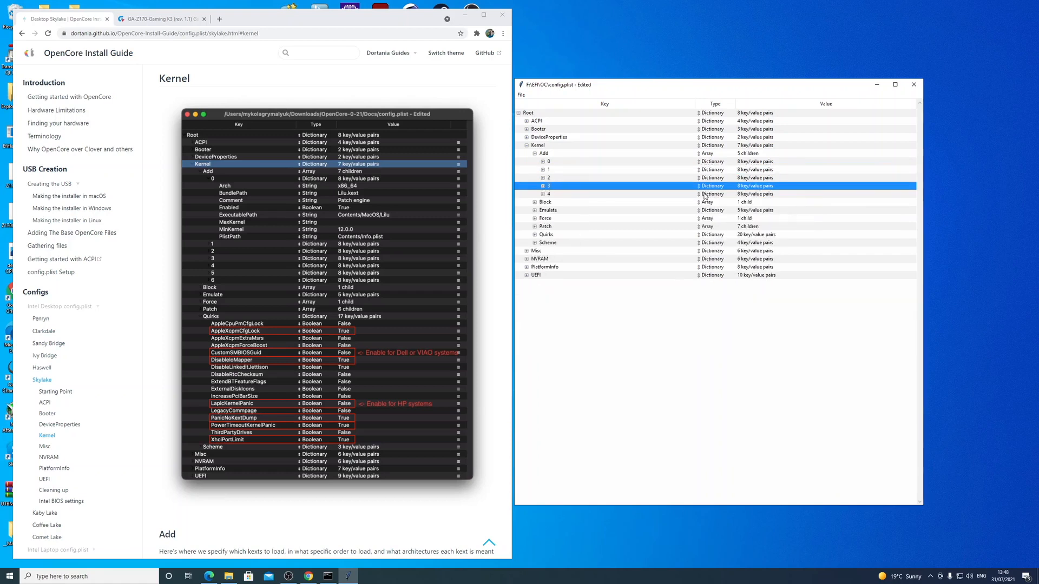
left_click_drag(906, 187, 903, 179)
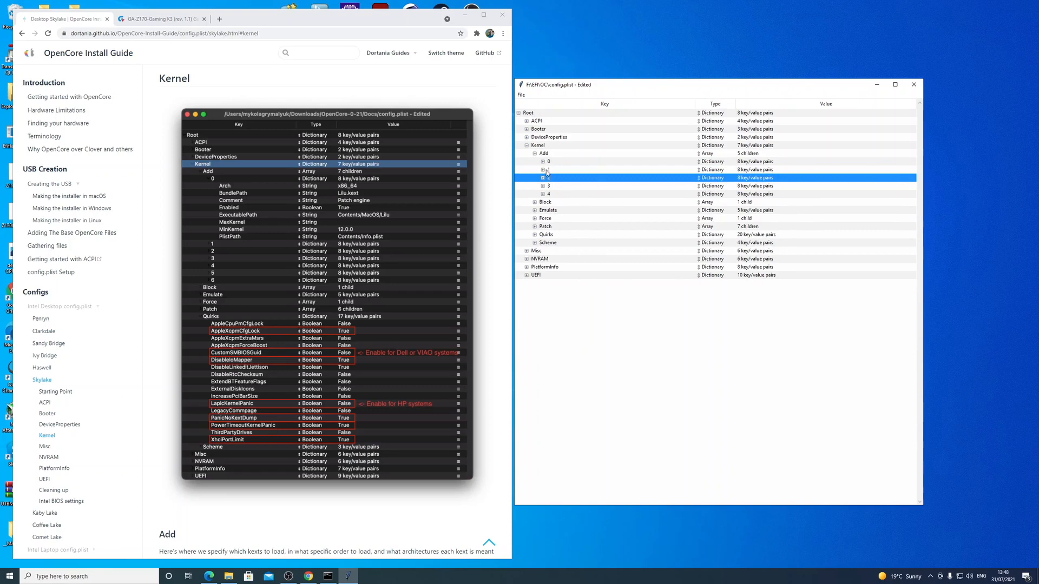
Step: Check the order of Lilu.kext, VirtualSMC.kext and WhateverGreen.kext in entries 0 to 2, and collapse Kernel > Add
left_click(543, 162)
left_click(543, 234)
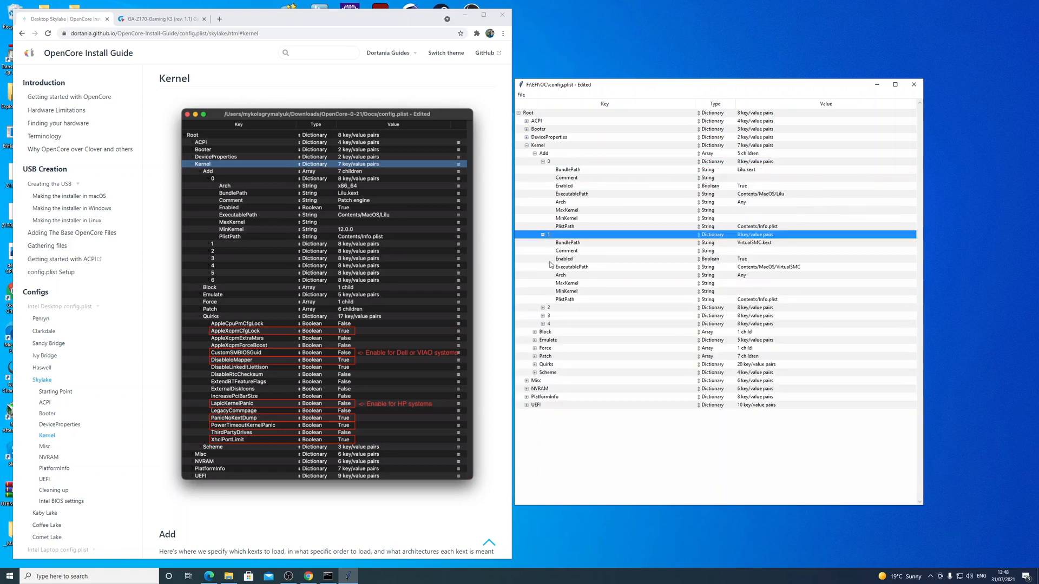
left_click(543, 308)
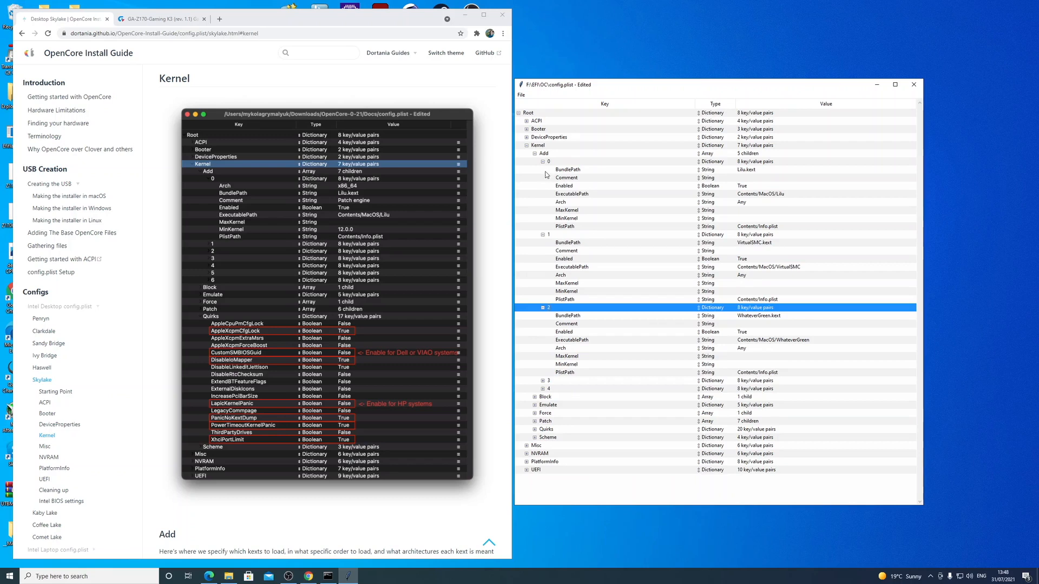
left_click(543, 234)
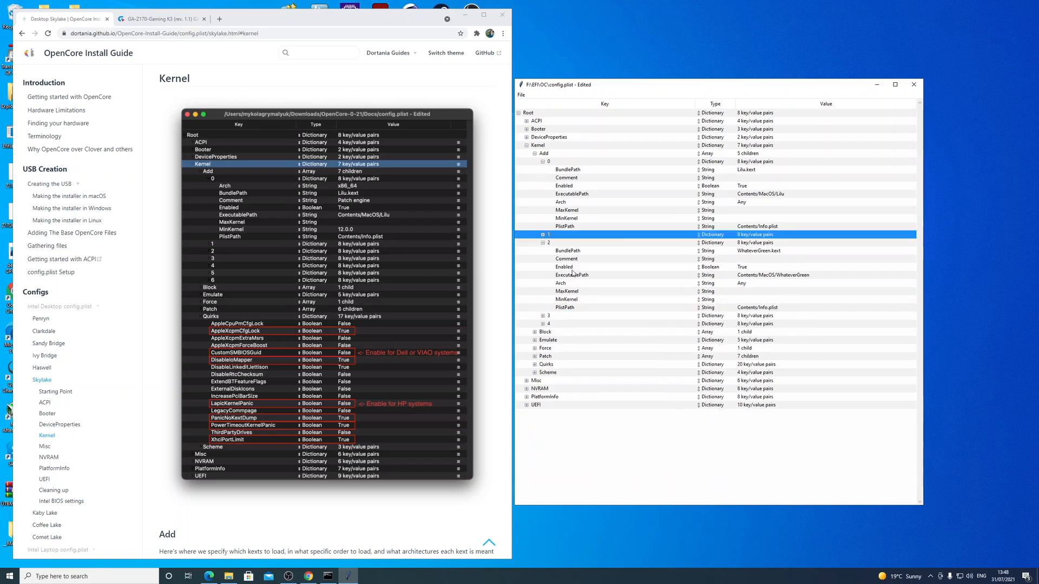
left_click(543, 243)
left_click(757, 170)
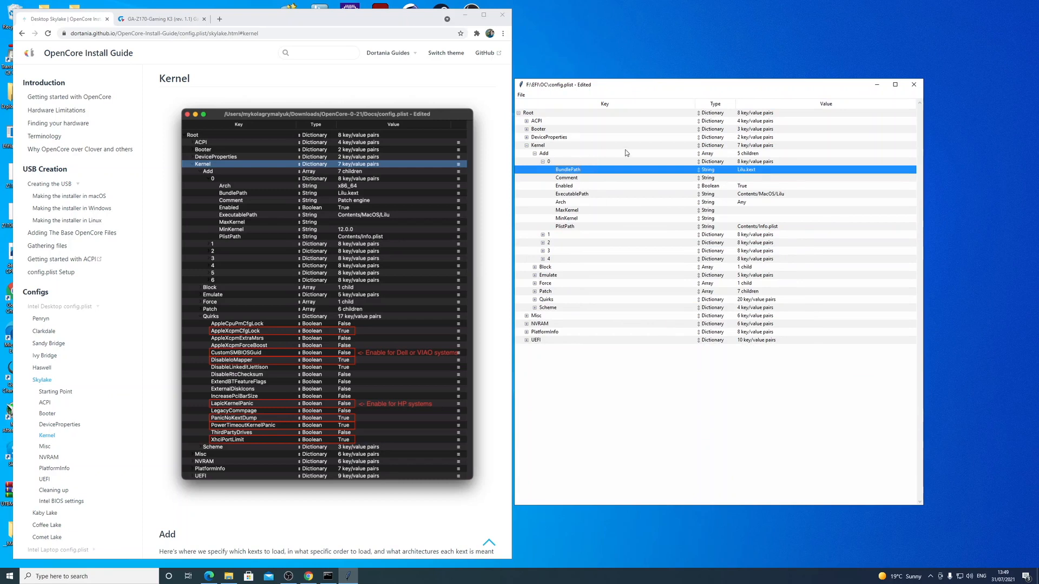
left_click_drag(705, 88, 709, 86)
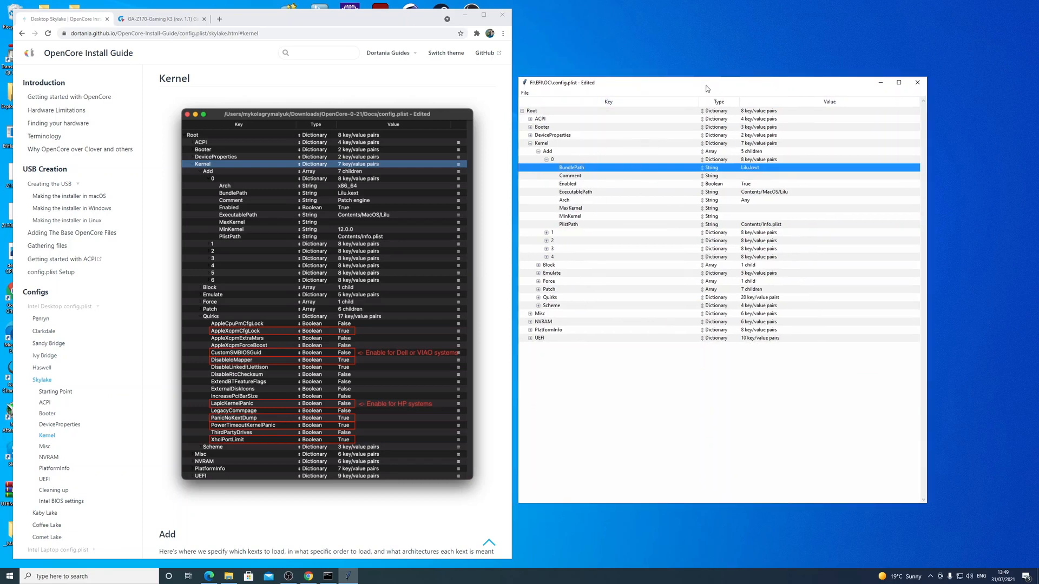
left_click(580, 161)
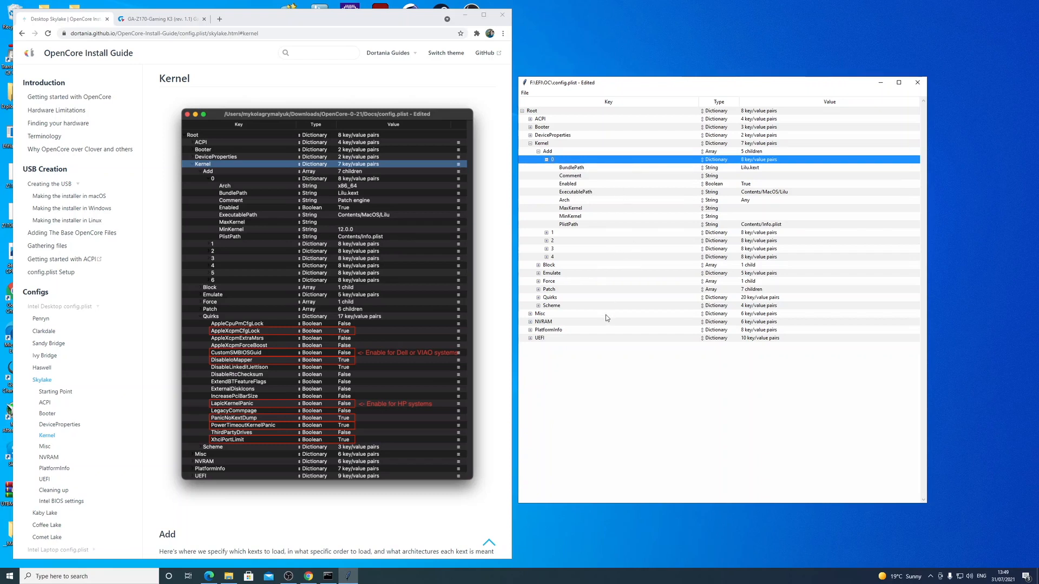
left_click(546, 159)
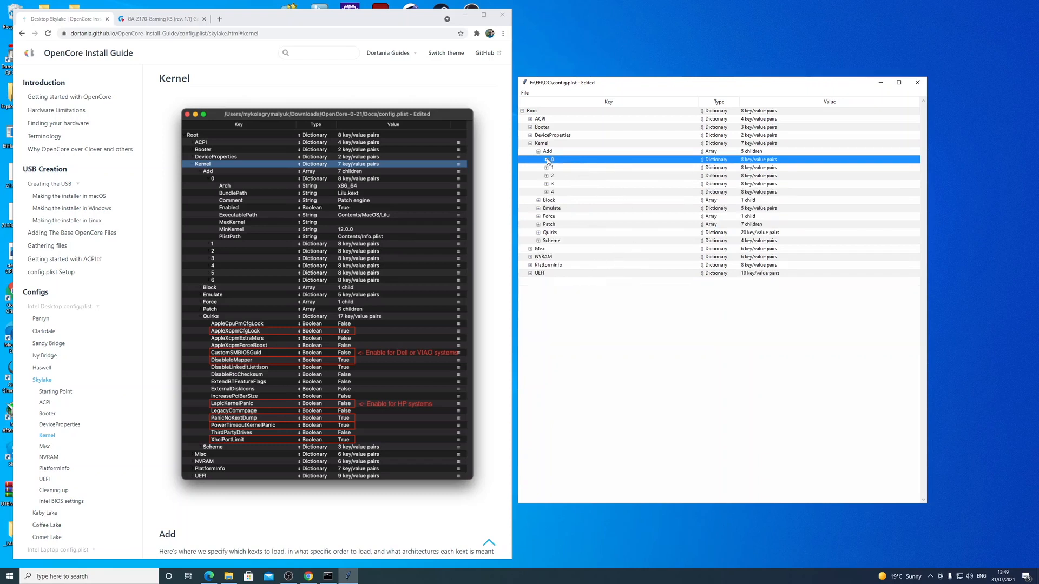
left_click(539, 152)
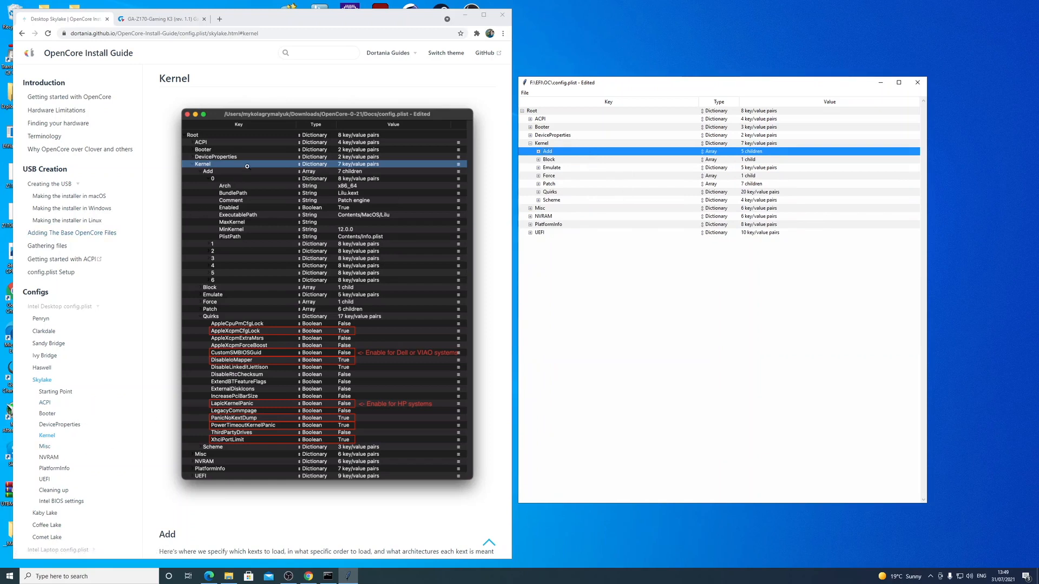
Step: Find the guide's Kernel Quirks table and expand Kernel > Quirks in config.plist for comparison
scroll(265, 176, "up", 2)
scroll(265, 177, "down", 8)
left_click(160, 211)
scroll(275, 368, "down", 6)
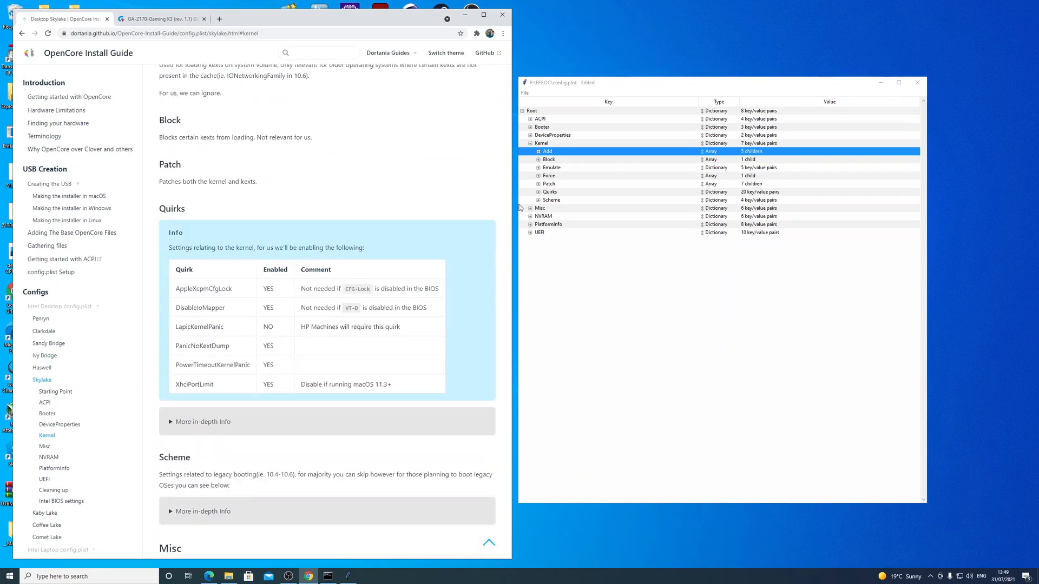
left_click(539, 193)
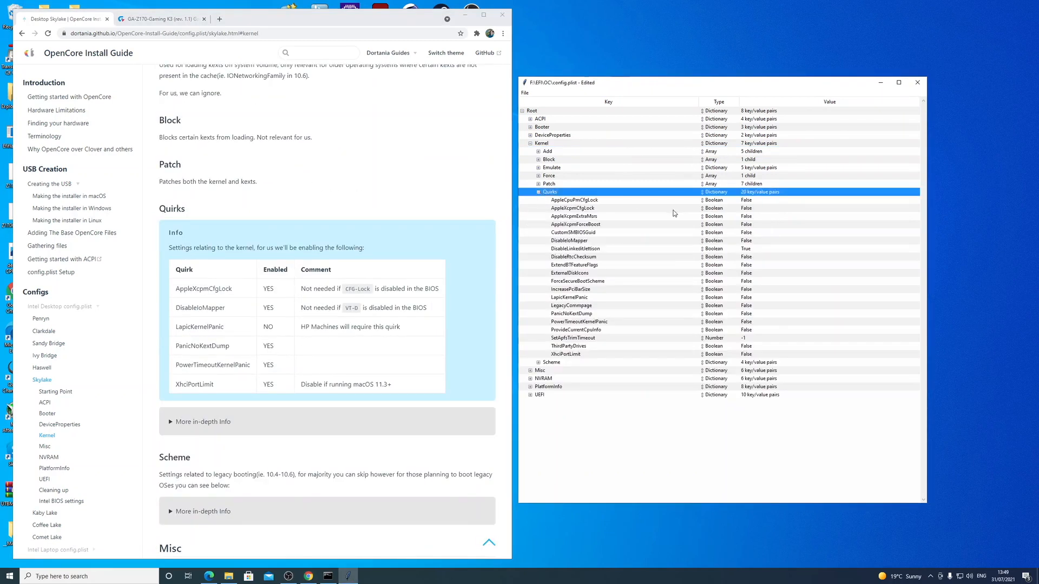
key("Down")
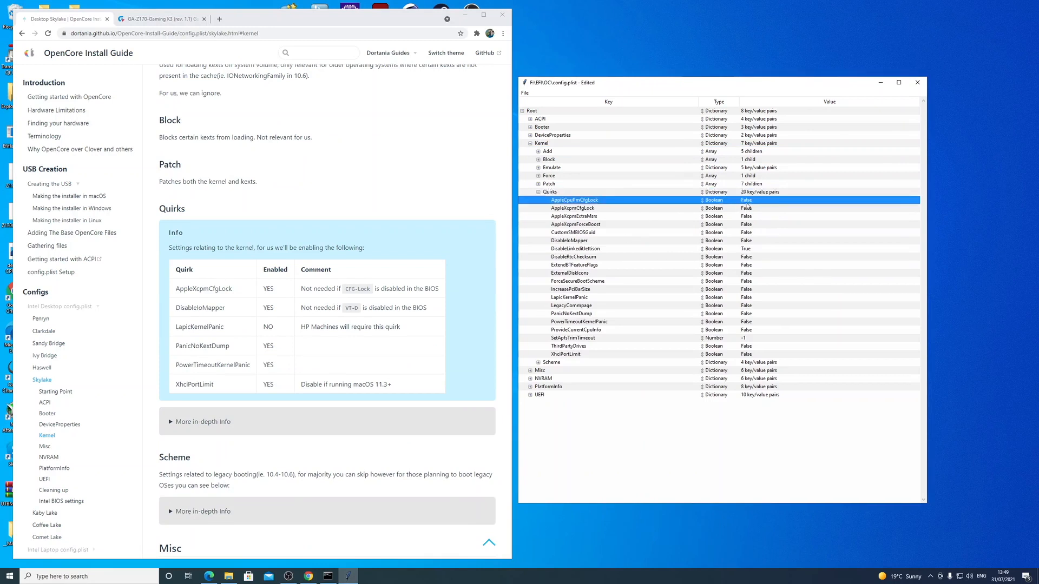
Step: Look ahead to the guide's Misc section, return to the Quirks table and highlight AppleXcpmCfgLock
scroll(231, 298, "down", 8)
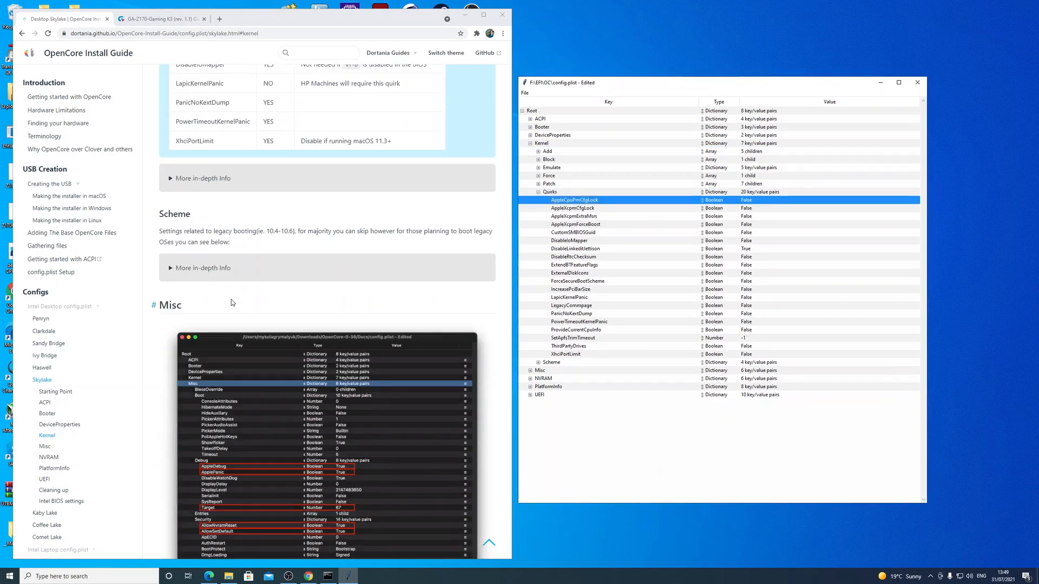
scroll(401, 260, "down", 1)
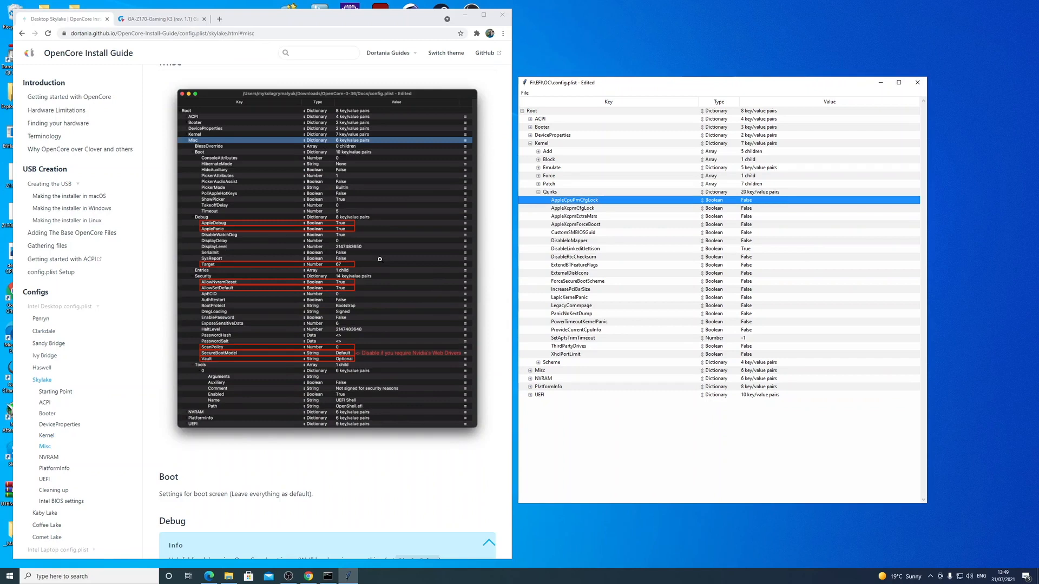
scroll(299, 196, "up", 5)
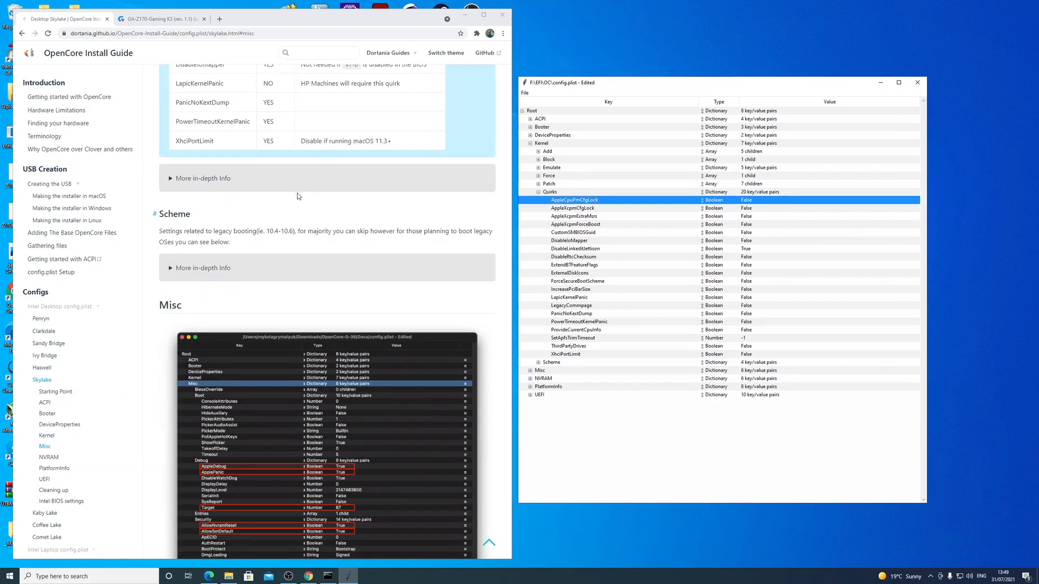
scroll(262, 225, "up", 4)
left_click(201, 210)
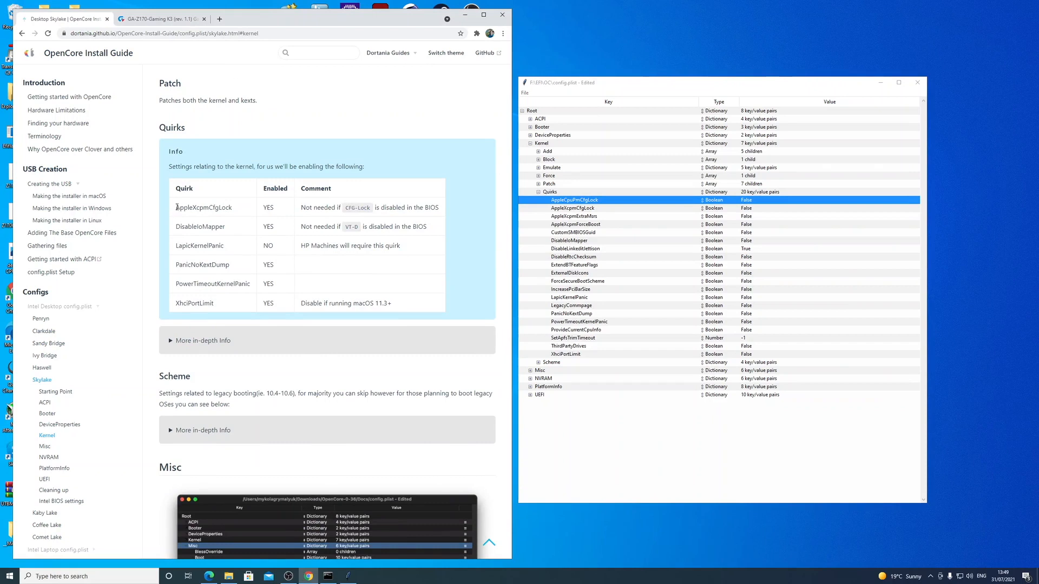
left_click_drag(176, 207, 234, 209)
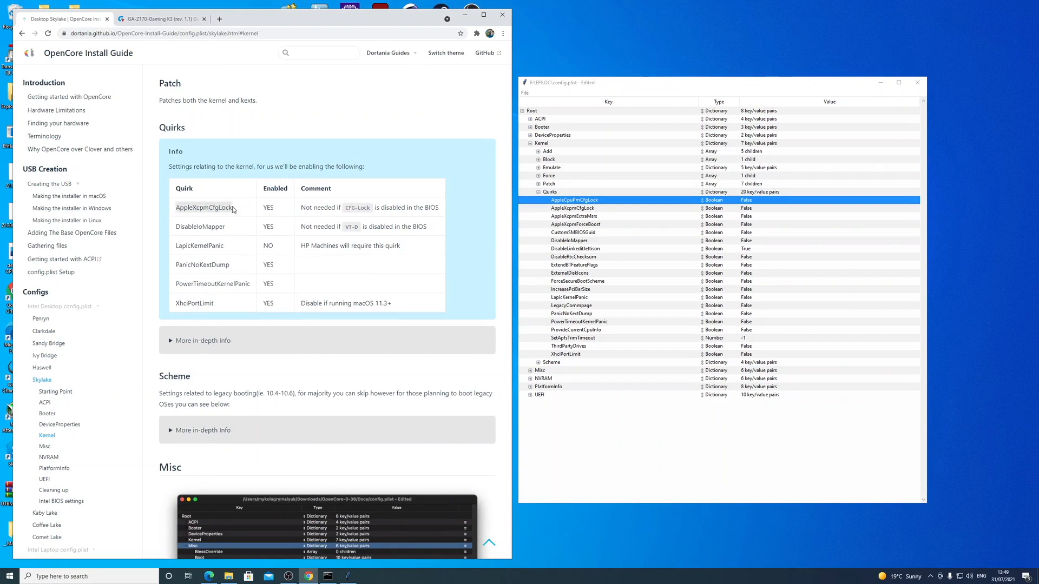
Step: Check the AppleCpuPmCfgLock and AppleXcpmCfgLock values under Kernel > Quirks against the guide's CFG-Lock note
left_click(751, 202)
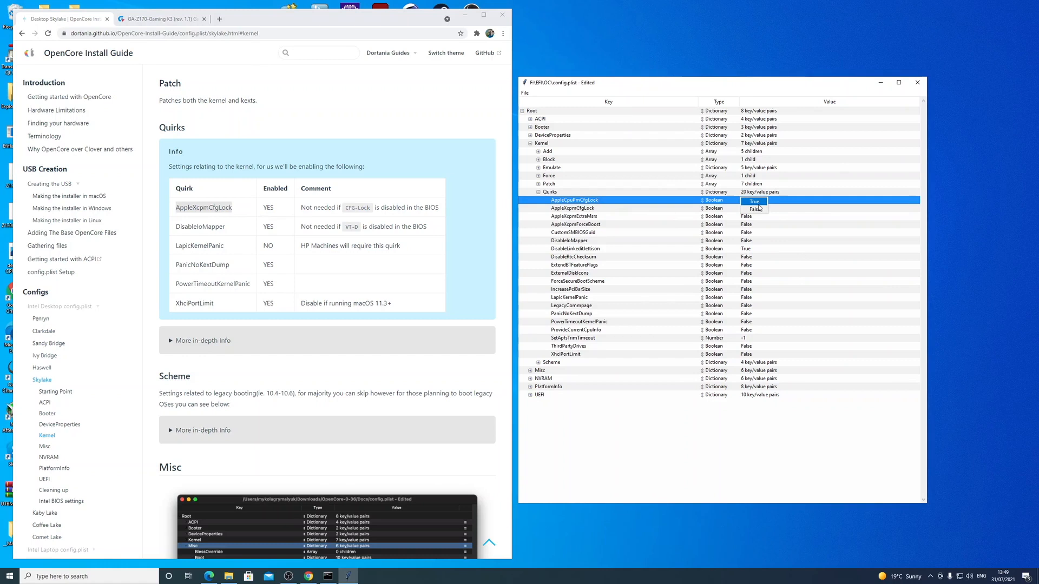
left_click(806, 202)
left_click(751, 209)
left_click(750, 202)
left_click(749, 209)
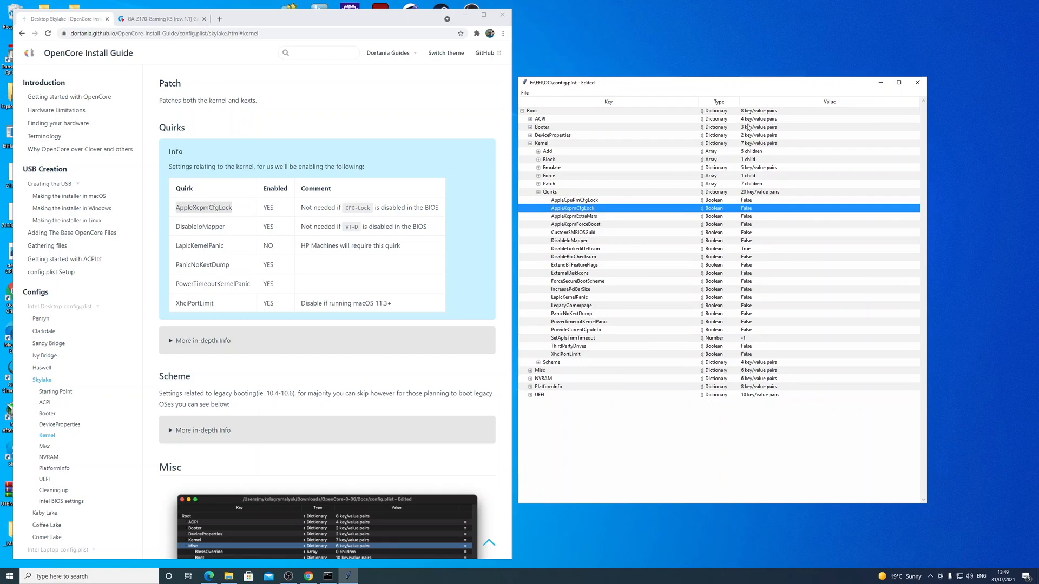
left_click(759, 202)
left_click(756, 209)
left_click(758, 203)
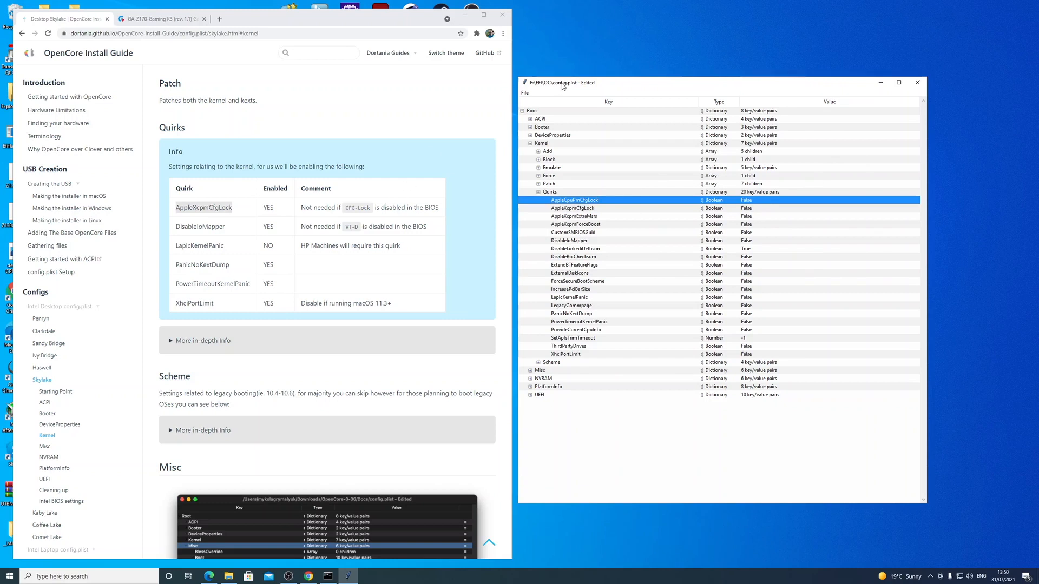
left_click_drag(563, 84, 561, 83)
left_click(753, 208)
left_click(752, 201)
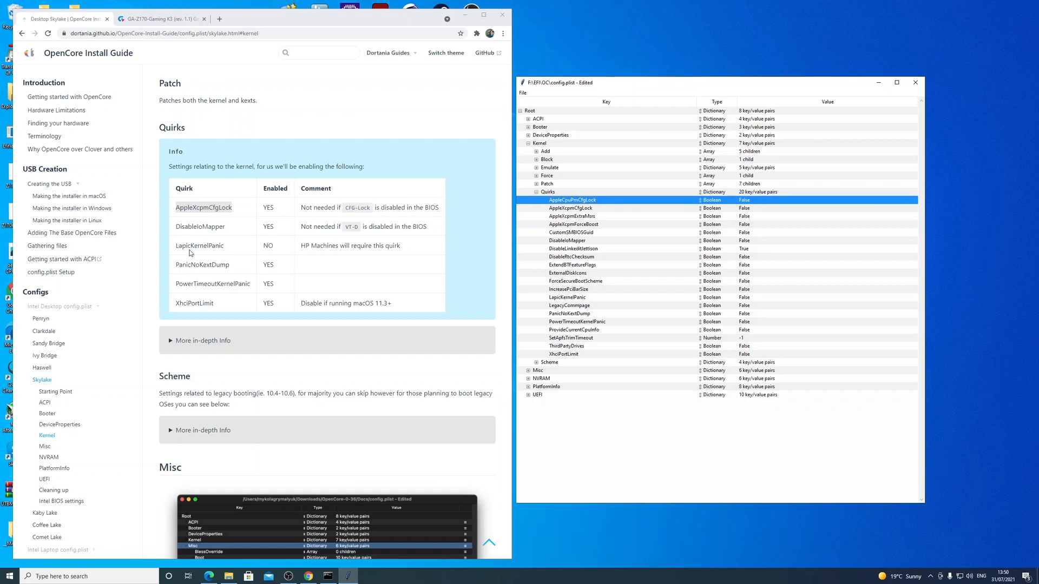
Step: Check LapicKernelPanic against the guide's table, and set PanicNoKextDump to True under Kernel > Quirks
left_click(753, 298)
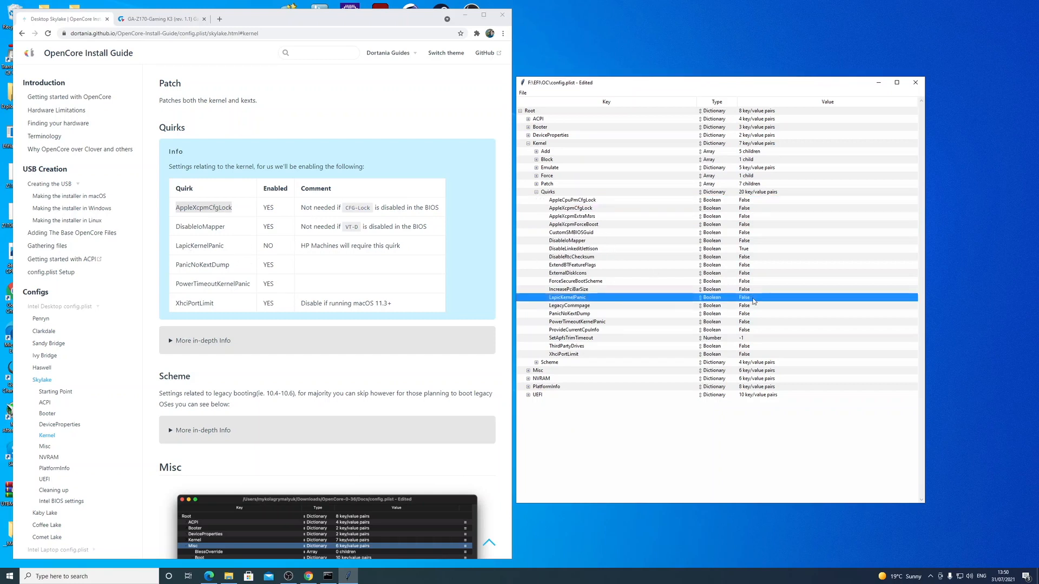
double_click(268, 246)
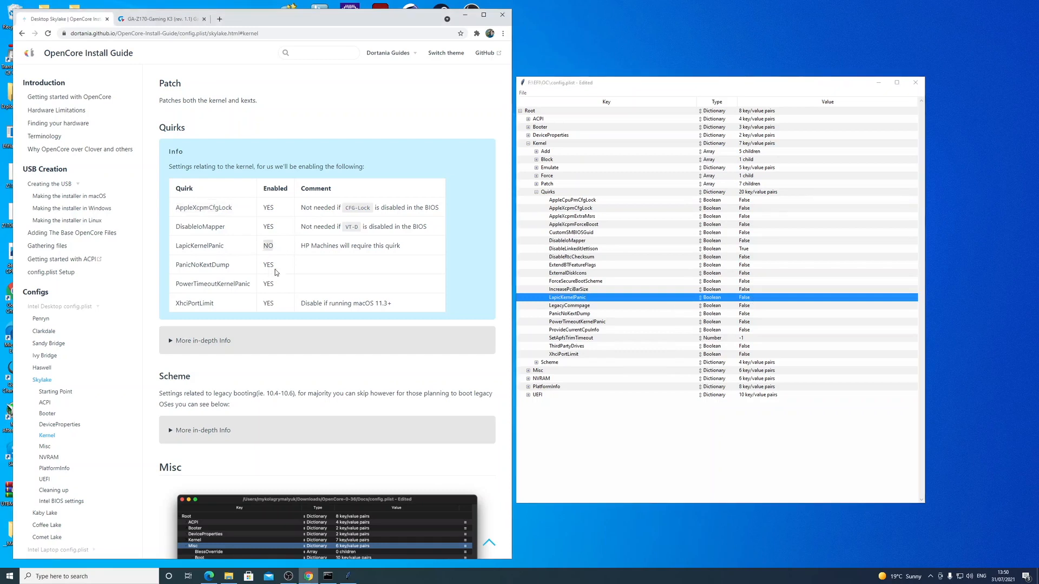
left_click(277, 271)
left_click(588, 315)
left_click(755, 315)
left_click(750, 324)
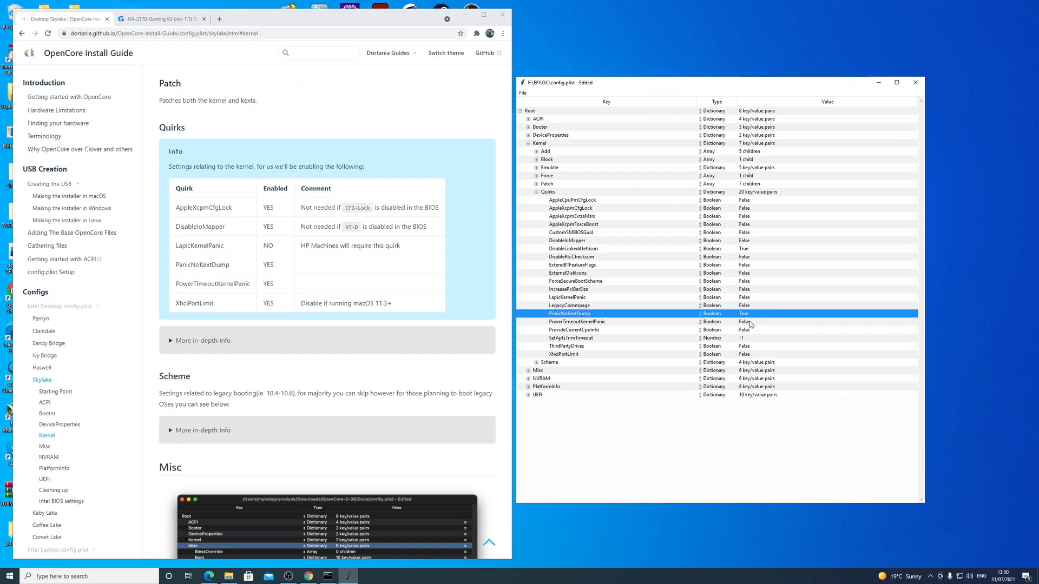
Step: Set PowerTimeoutKernelPanic to True under Kernel > Quirks, following the guide's table
left_click(279, 288)
left_click(754, 325)
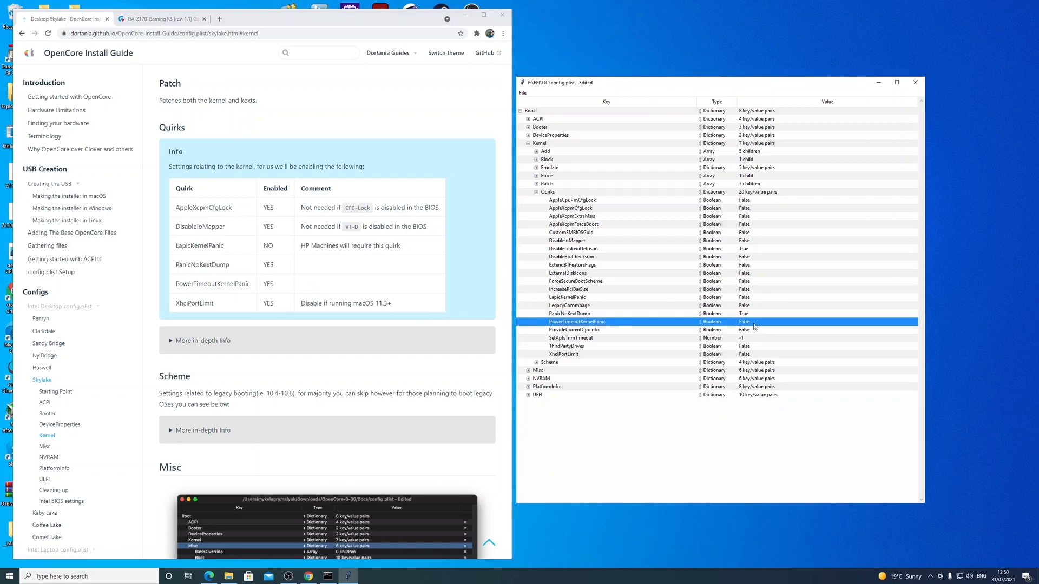
left_click(752, 326)
left_click(752, 329)
Step: Set ThirdPartyDrives to True under Kernel > Quirks, and collapse the Quirks dictionary
left_click(774, 346)
left_click(751, 347)
left_click(758, 348)
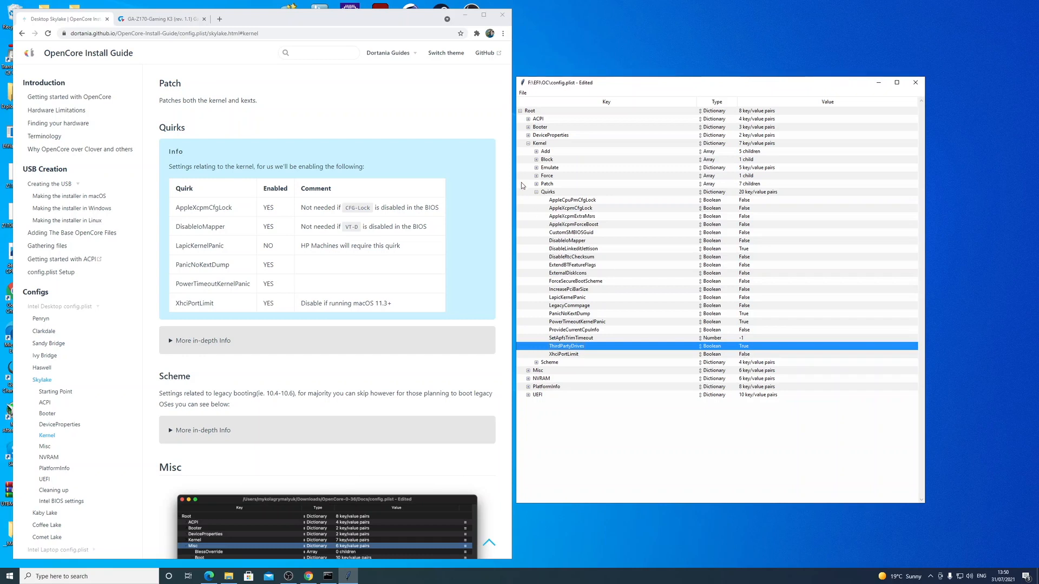
left_click(536, 193)
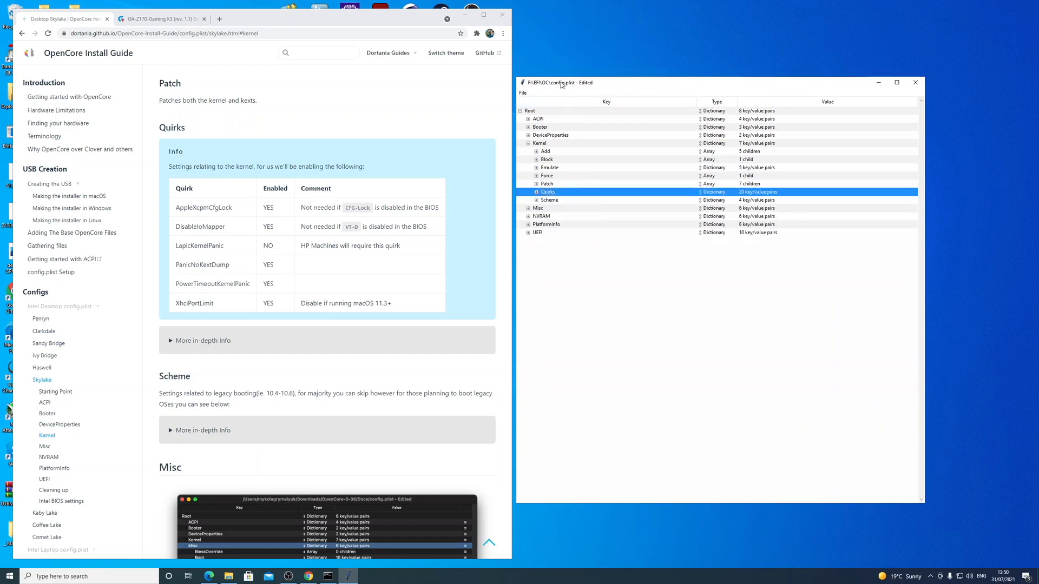
left_click(536, 192)
left_click(537, 192)
Step: Examine the kext in entry 4 under Kernel > Add, and collapse the entry and the Add array
left_click_drag(620, 86, 615, 71)
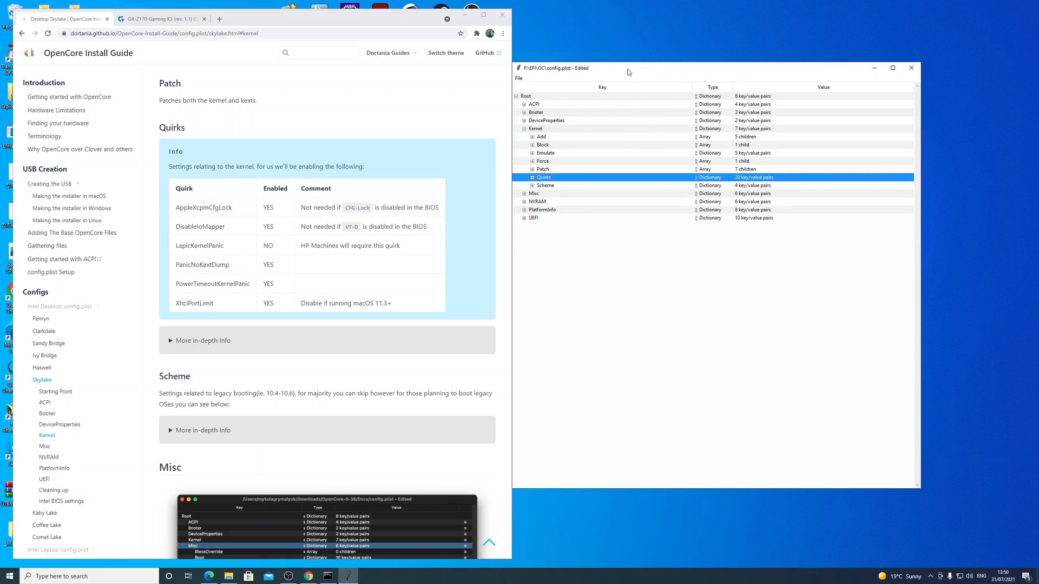
left_click(532, 138)
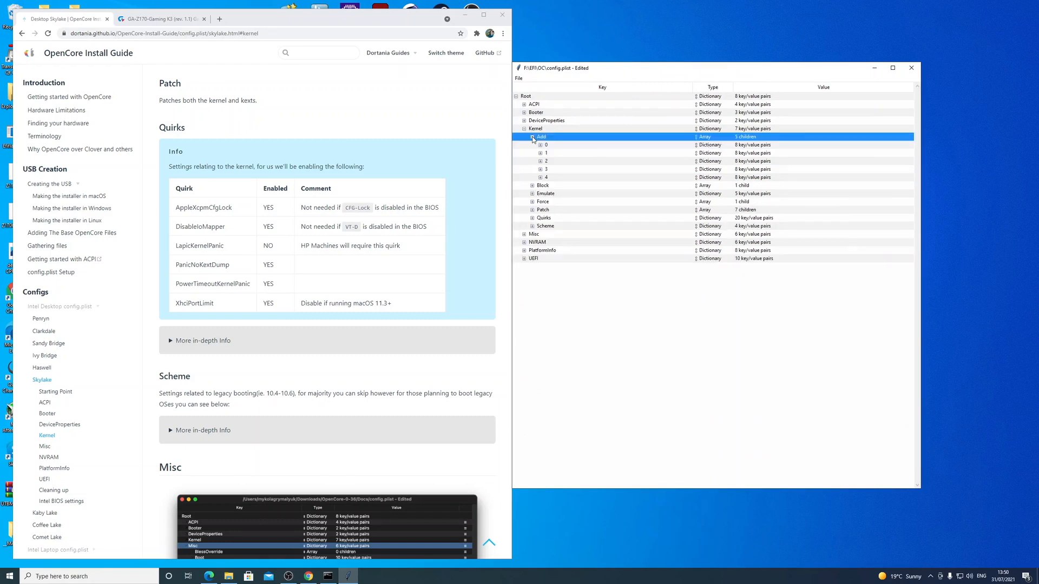
left_click(540, 178)
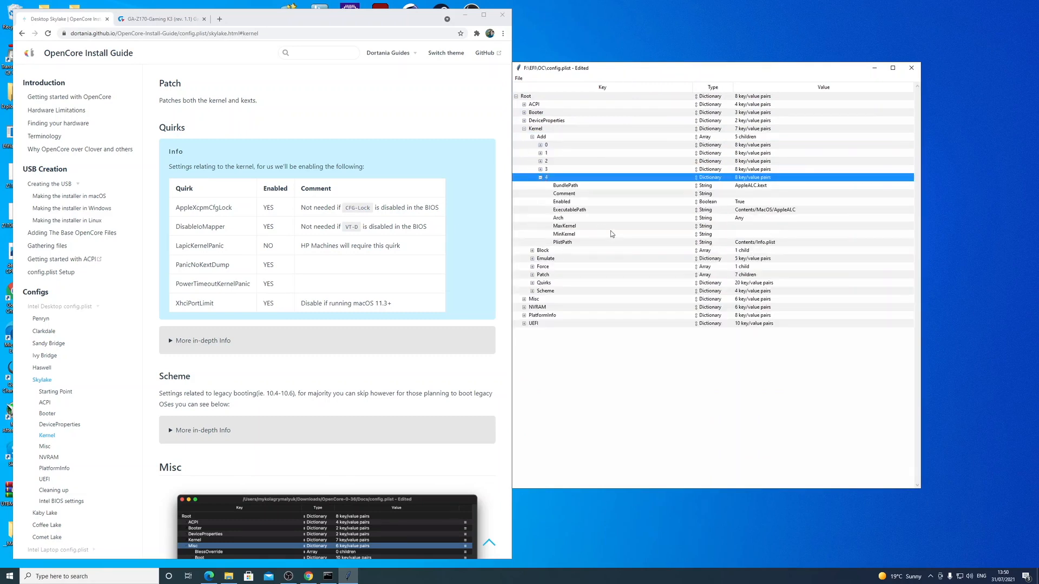
left_click(540, 177)
left_click_drag(598, 70, 600, 71)
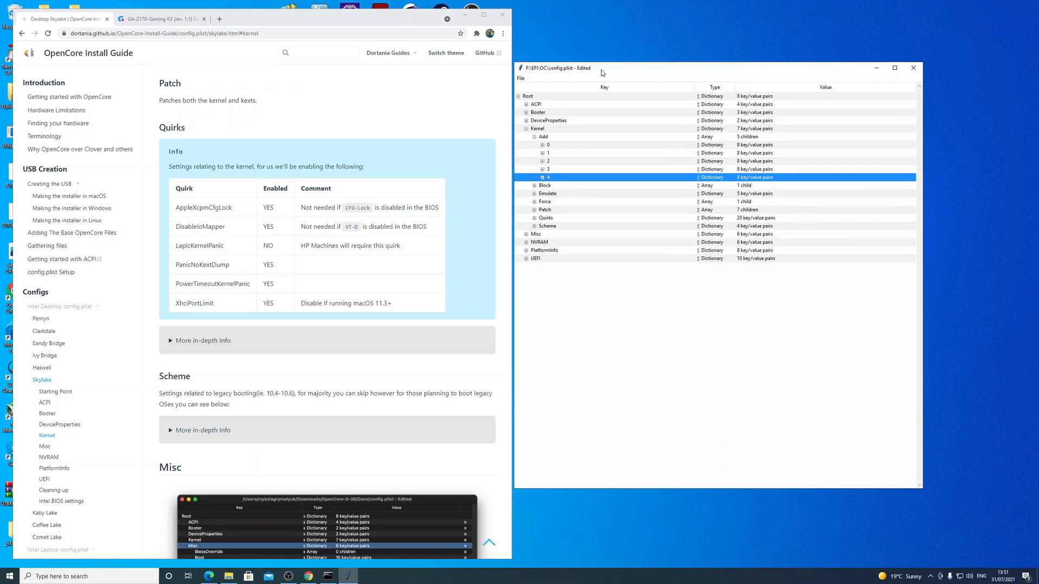
left_click(534, 137)
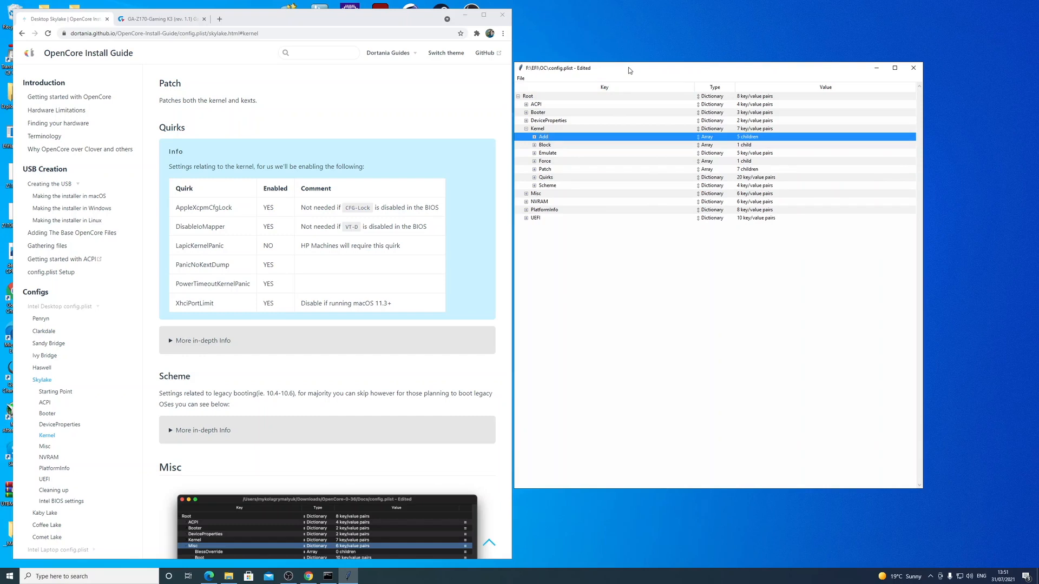
Step: Read the guide's Kernel Scheme section and examine the Quirks and Scheme dictionaries under Kernel
left_click_drag(630, 70, 629, 69)
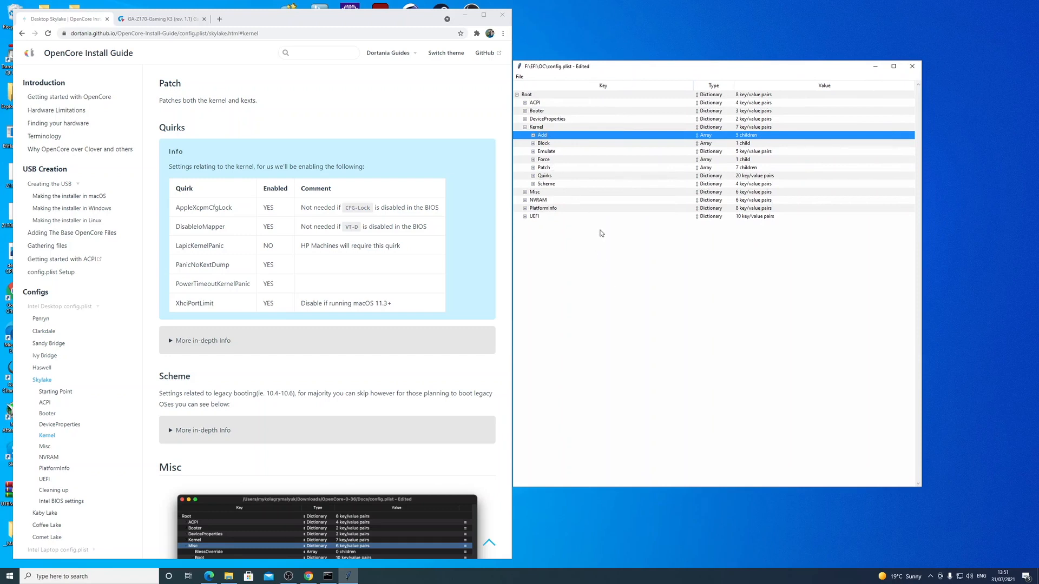
scroll(456, 297, "down", 2)
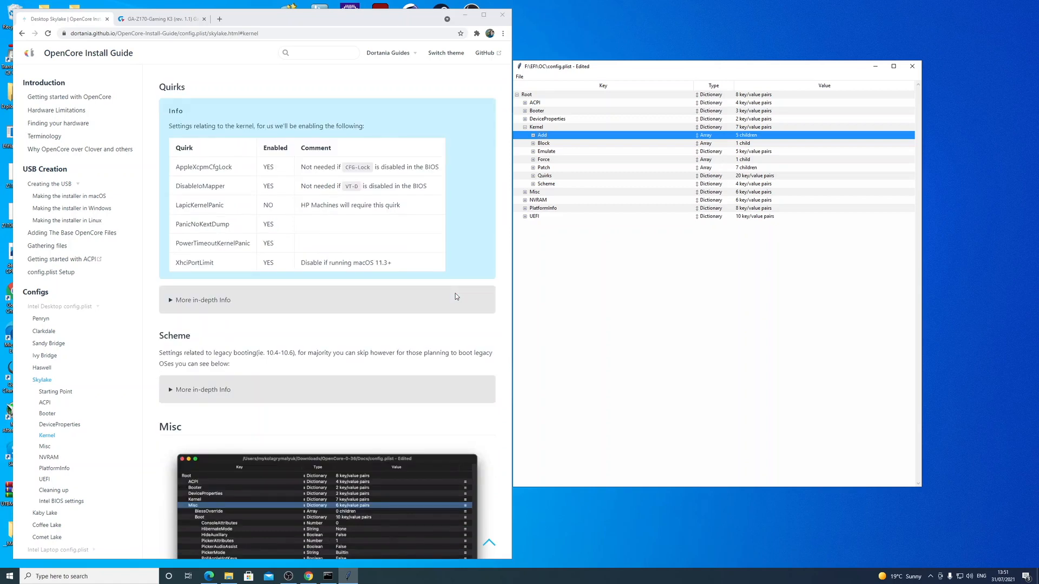
scroll(456, 298, "down", 3)
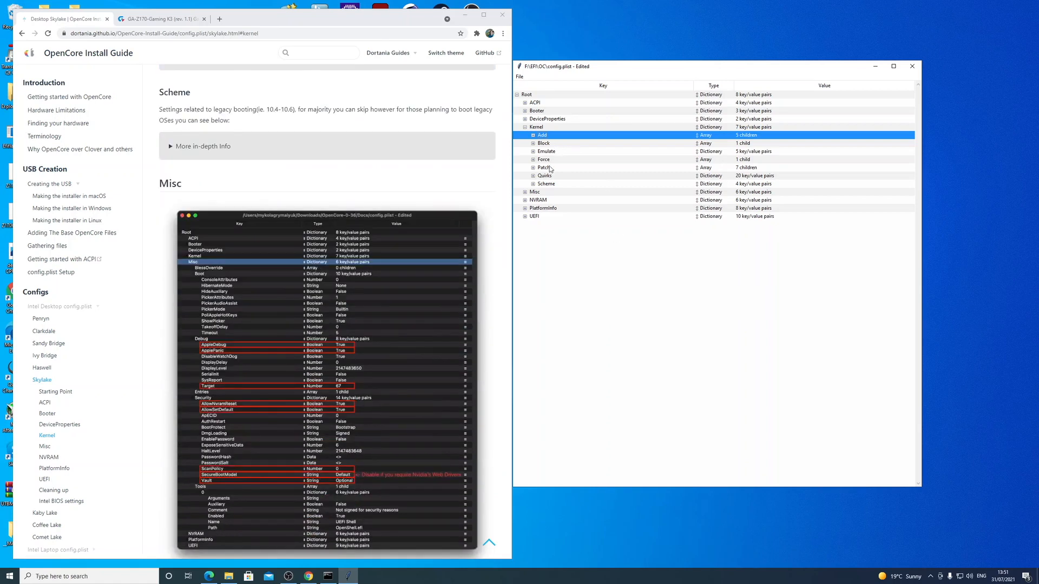
left_click(533, 176)
left_click(533, 175)
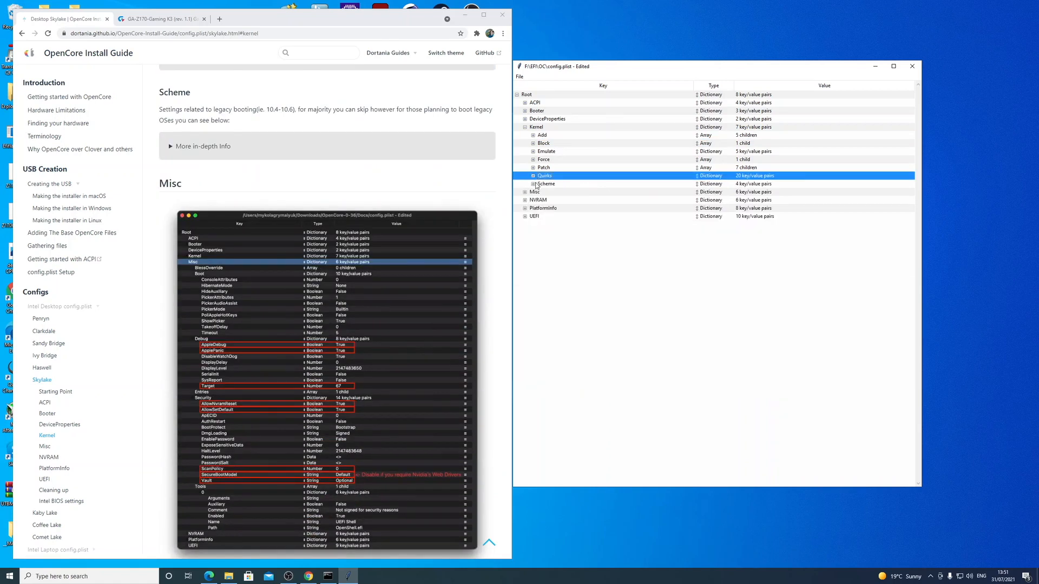
left_click(534, 184)
left_click(535, 184)
left_click(561, 249)
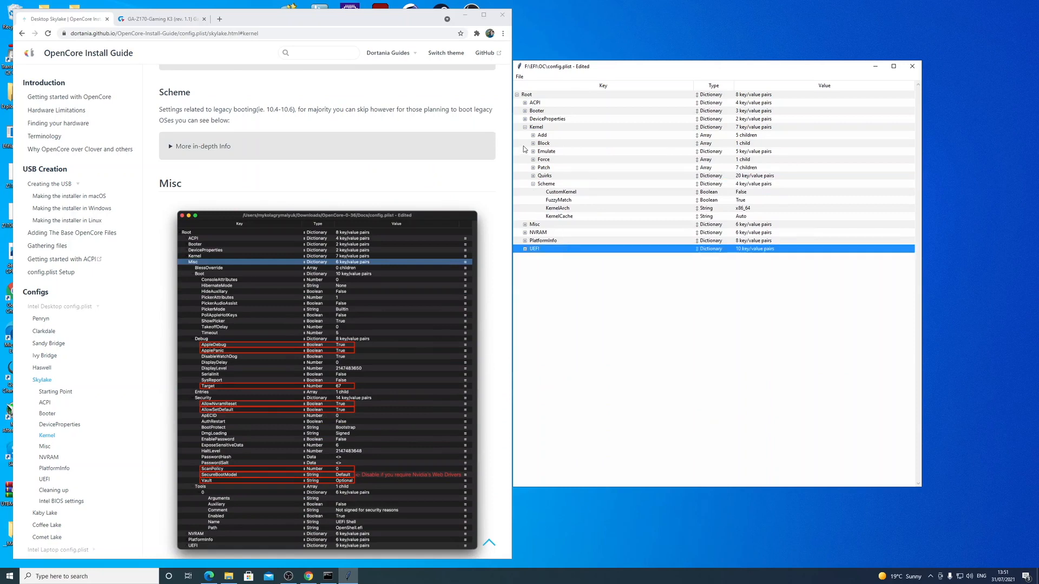
Step: Collapse the Kernel dictionary, expand Misc, and open the guide's Misc section
left_click(525, 127)
left_click(525, 135)
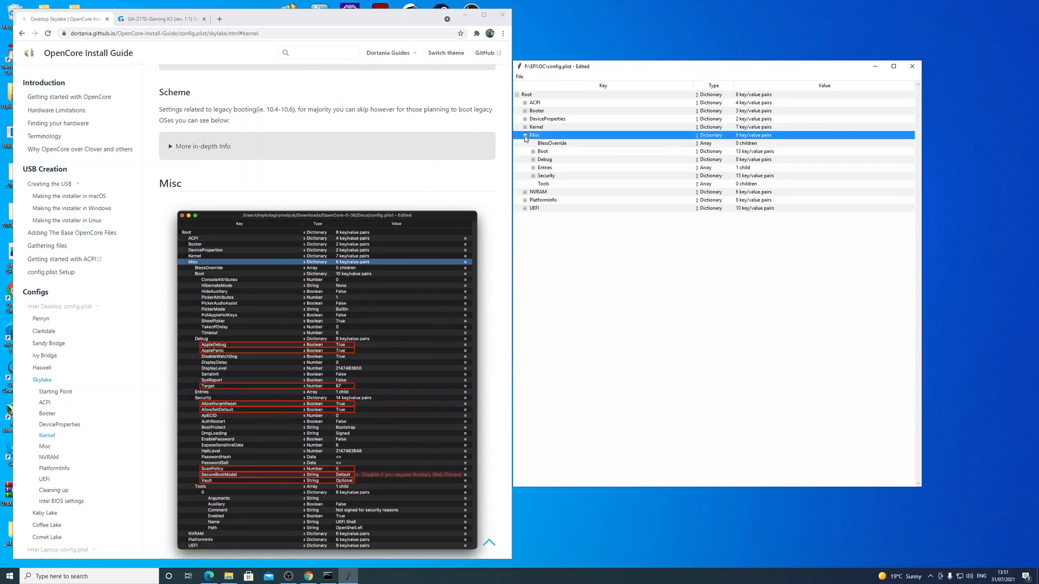
left_click(46, 447)
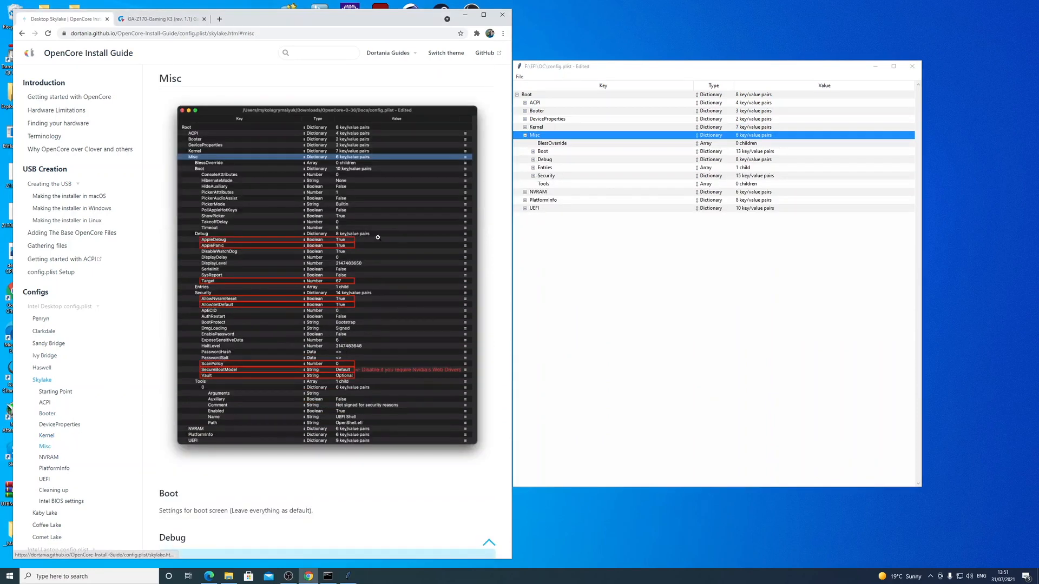
Step: Examine the entries under Misc > Boot against the guide's sample, and collapse the Boot dictionary
left_click(533, 152)
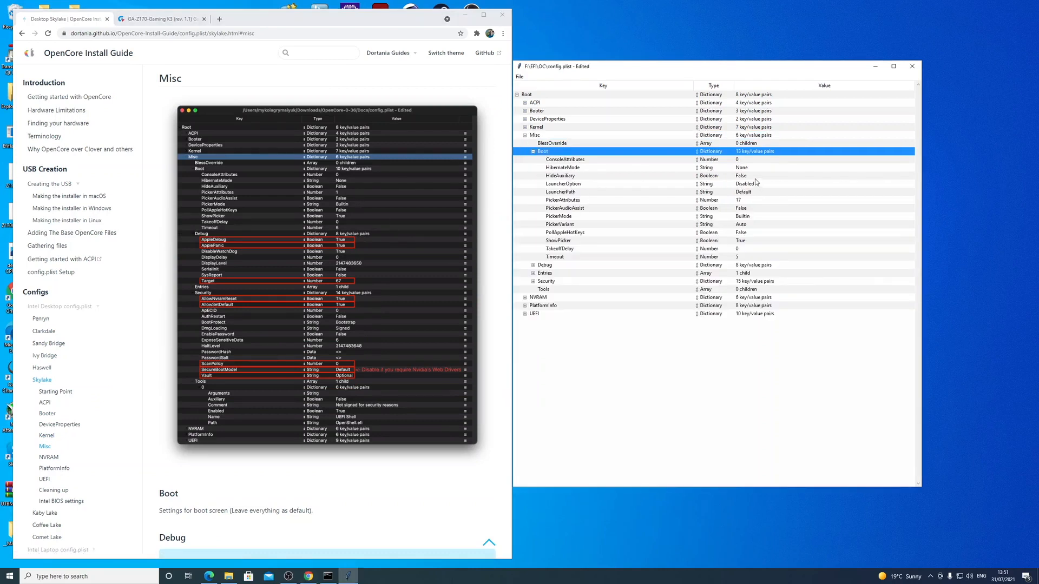
left_click(751, 233)
left_click(772, 224)
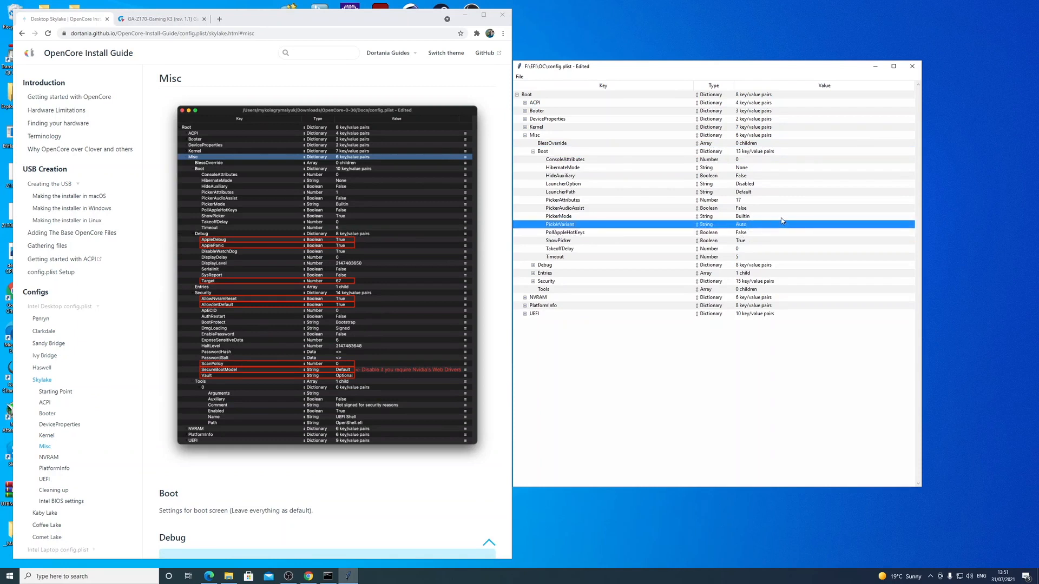
left_click(774, 209)
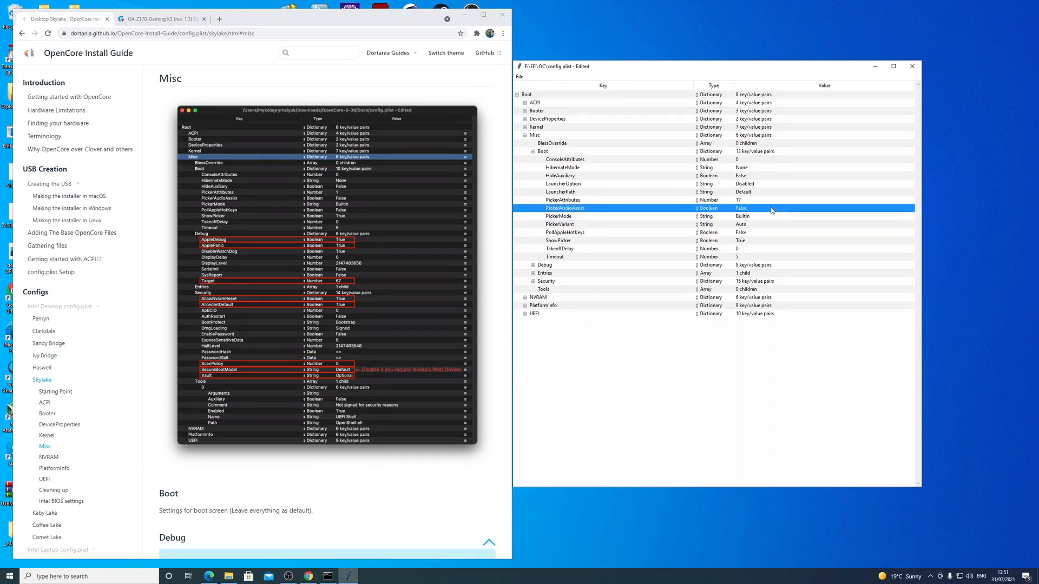
left_click(533, 151)
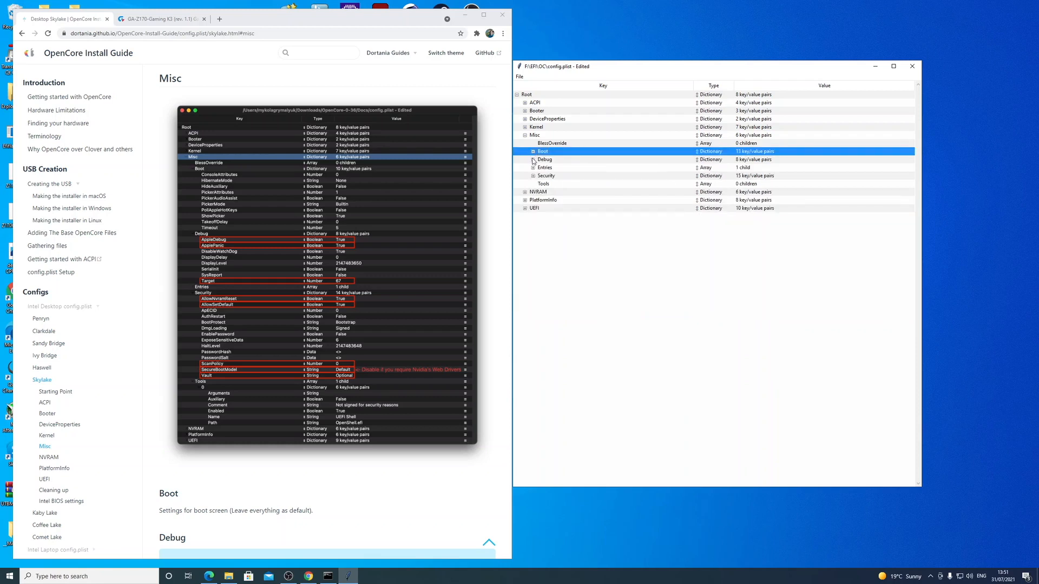
Step: Set AppleDebug and ApplePanic to True under Misc > Debug, following the guide's sample
scroll(399, 338, "down", 3)
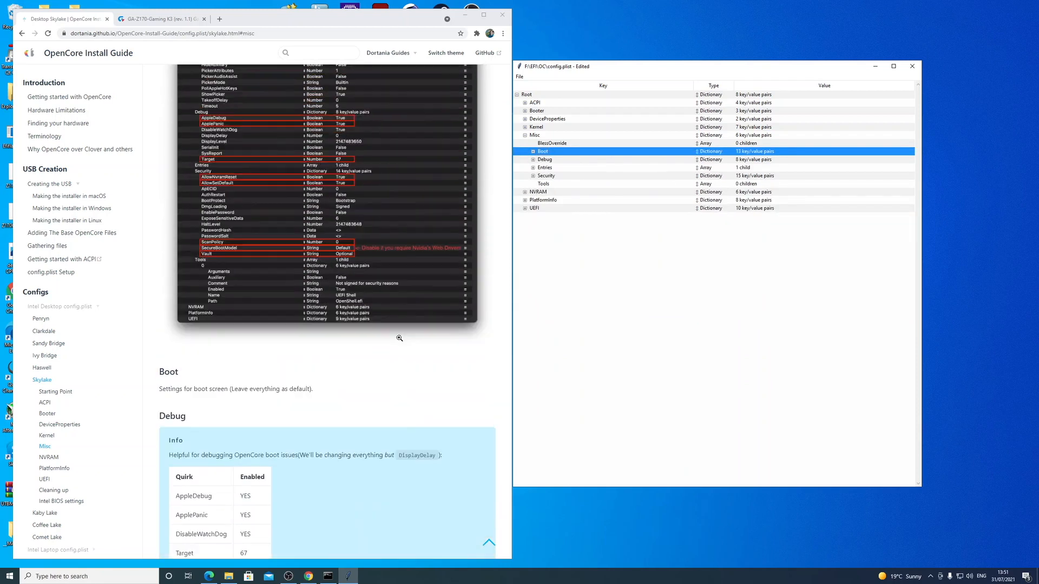
scroll(400, 338, "up", 2)
left_click(533, 159)
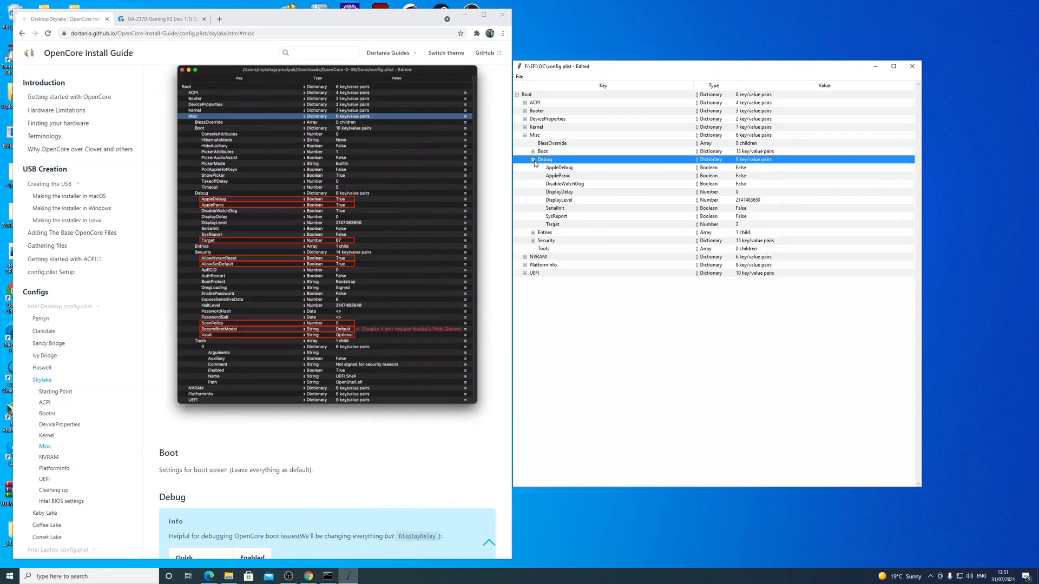
left_click(741, 168)
left_click(742, 168)
left_click(741, 176)
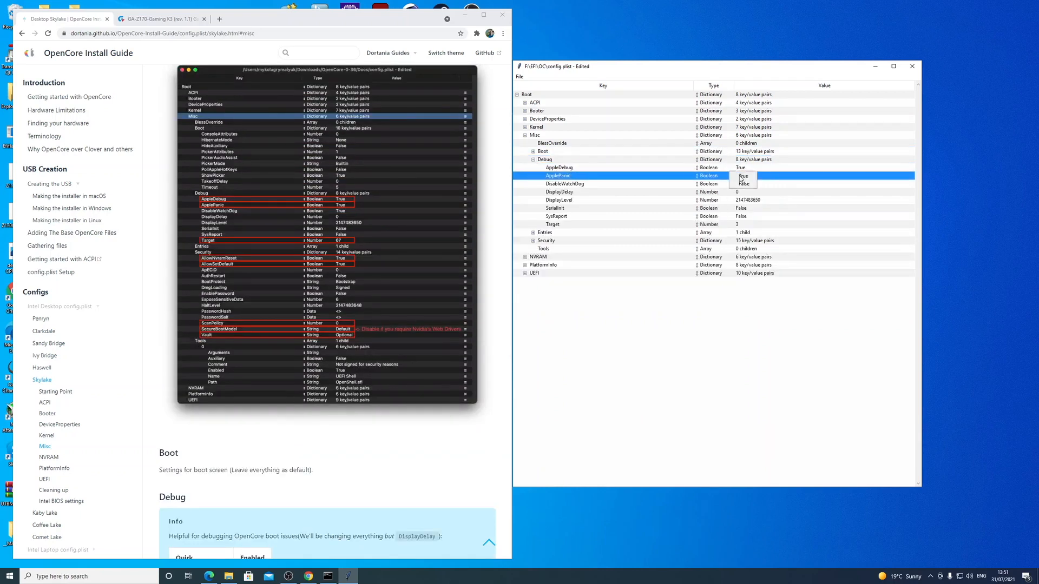
left_click(743, 177)
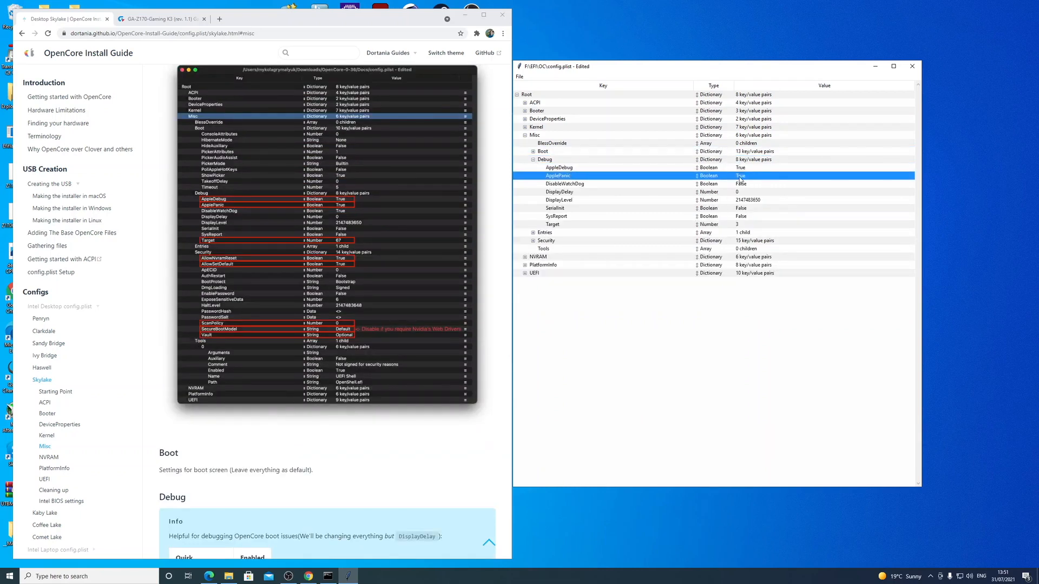
Step: Set AppleDebug and ApplePanic back to False under Misc > Debug, and collapse the Debug dictionary
left_click(532, 160)
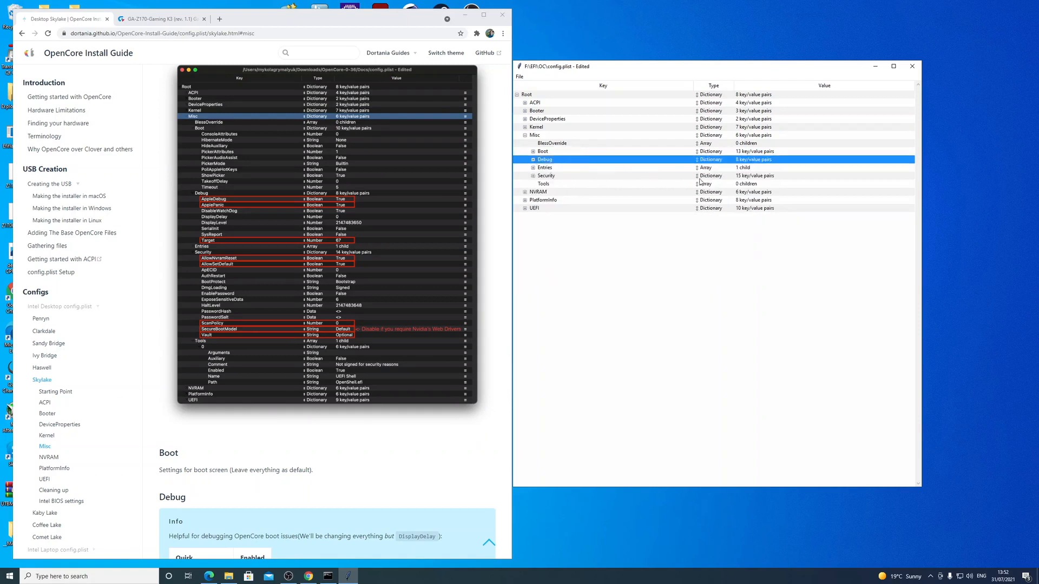
left_click(534, 161)
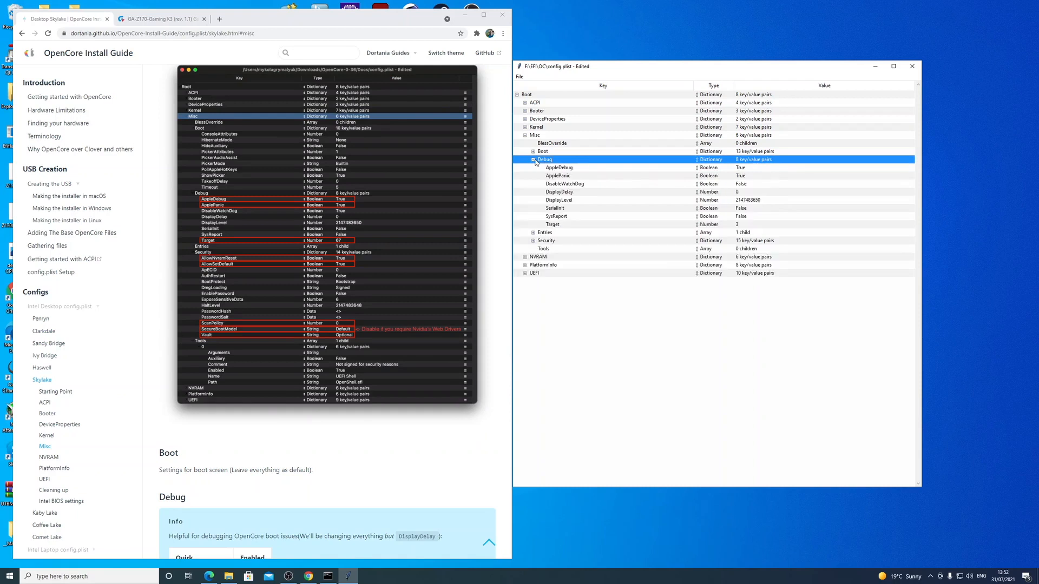
left_click(533, 161)
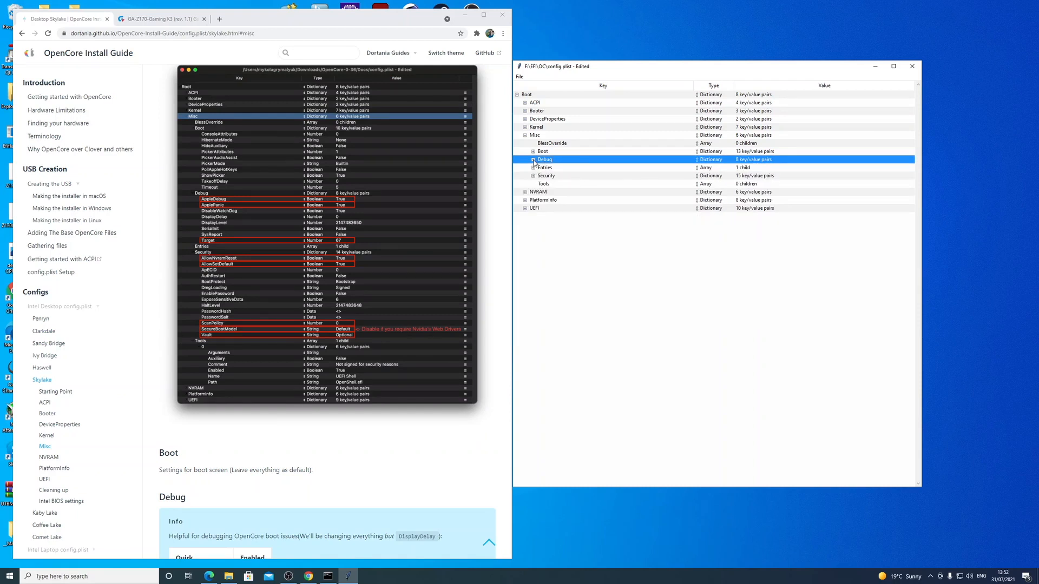
left_click(534, 160)
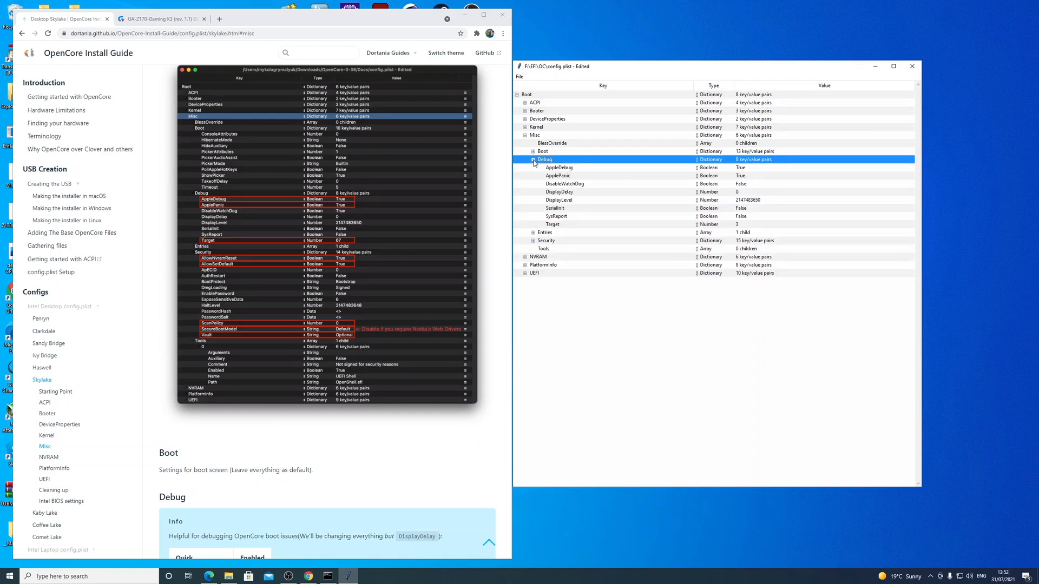
left_click(739, 169)
left_click(750, 176)
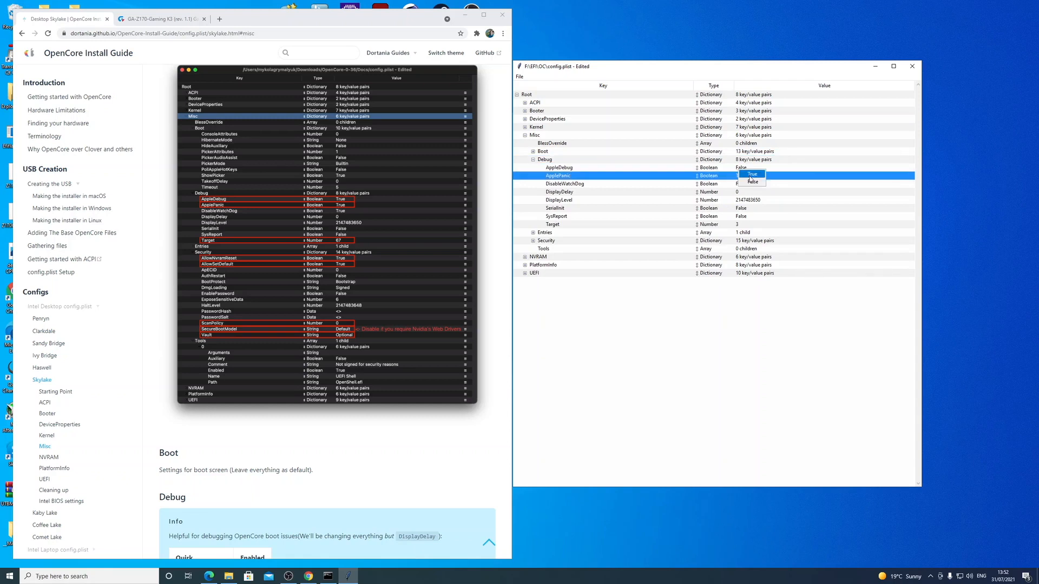
left_click(535, 161)
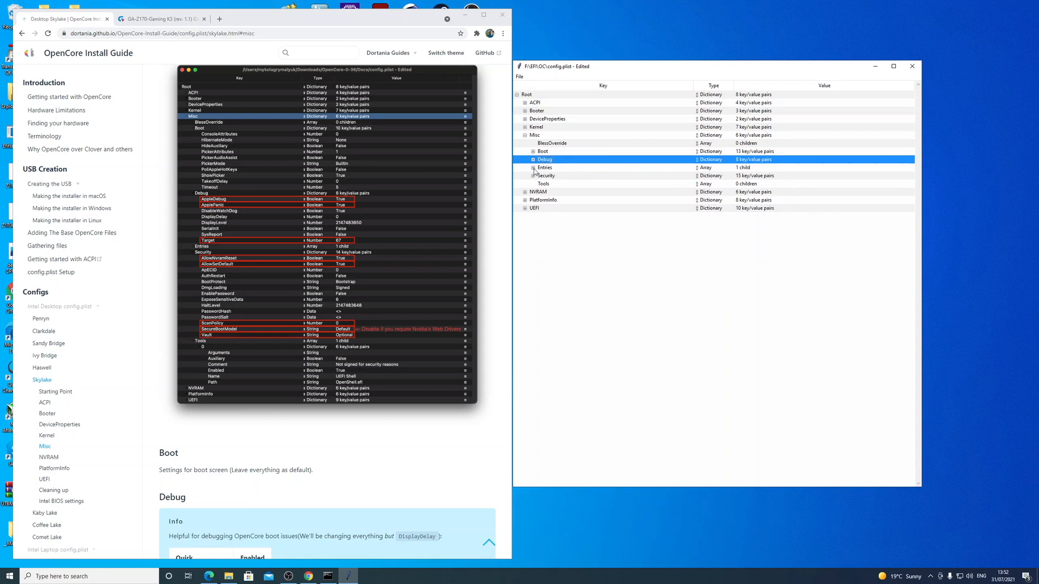
Step: Set AllowNvramReset and AllowSetDefault to True under Misc > Security
left_click(533, 176)
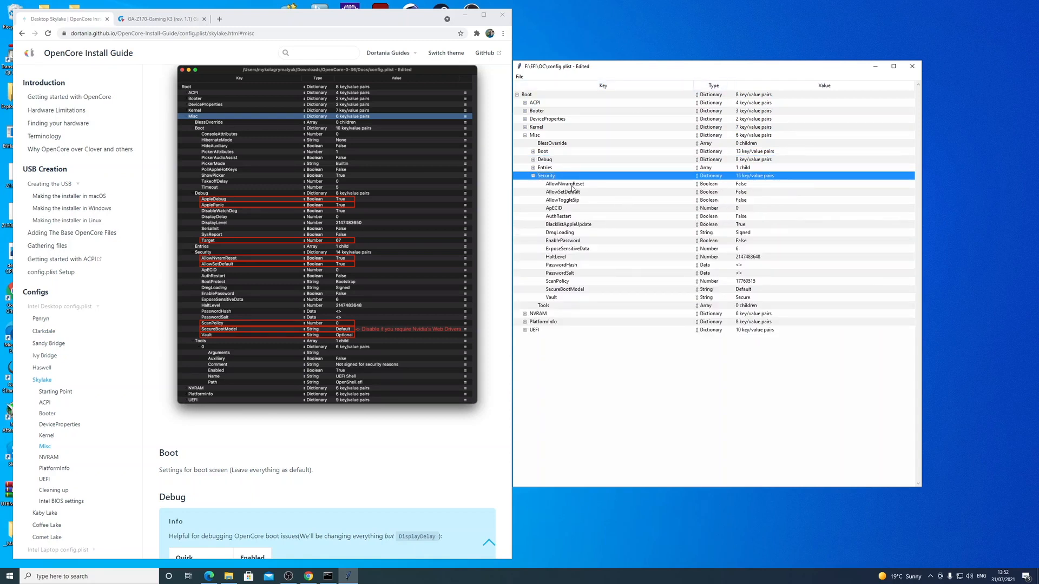
double_click(747, 184)
left_click(749, 187)
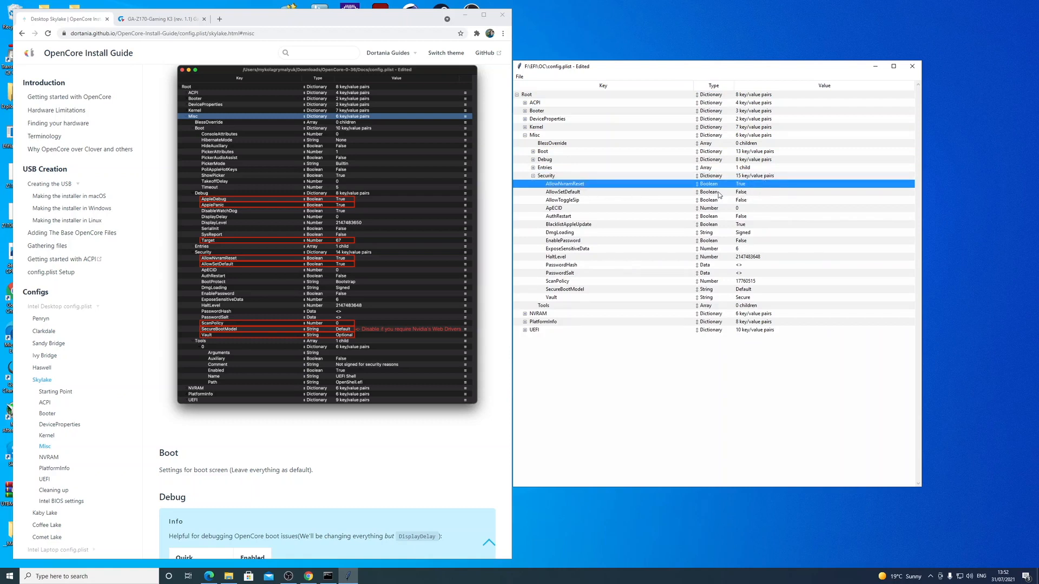
double_click(751, 196)
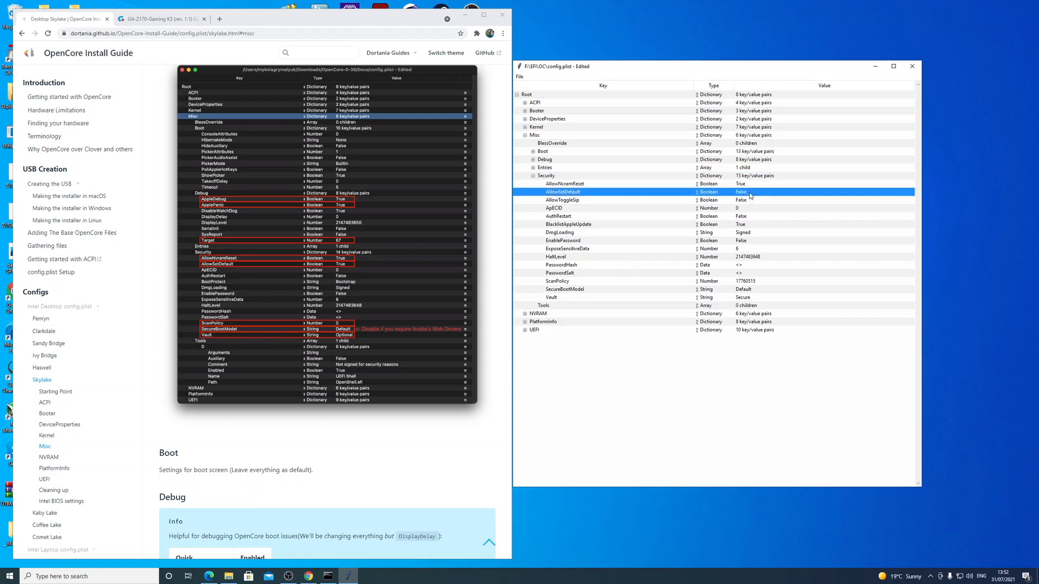
left_click(751, 196)
Step: Set Vault to Optional and ScanPolicy to 0 under Misc > Security
double_click(765, 298)
type("Optional")
key("Return")
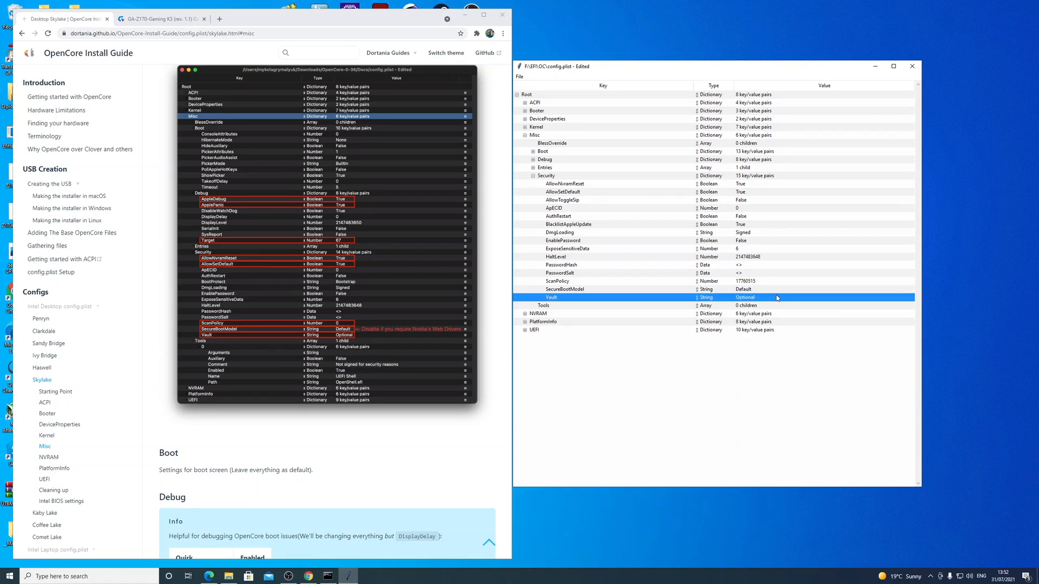
double_click(778, 281)
type("0")
key("Return")
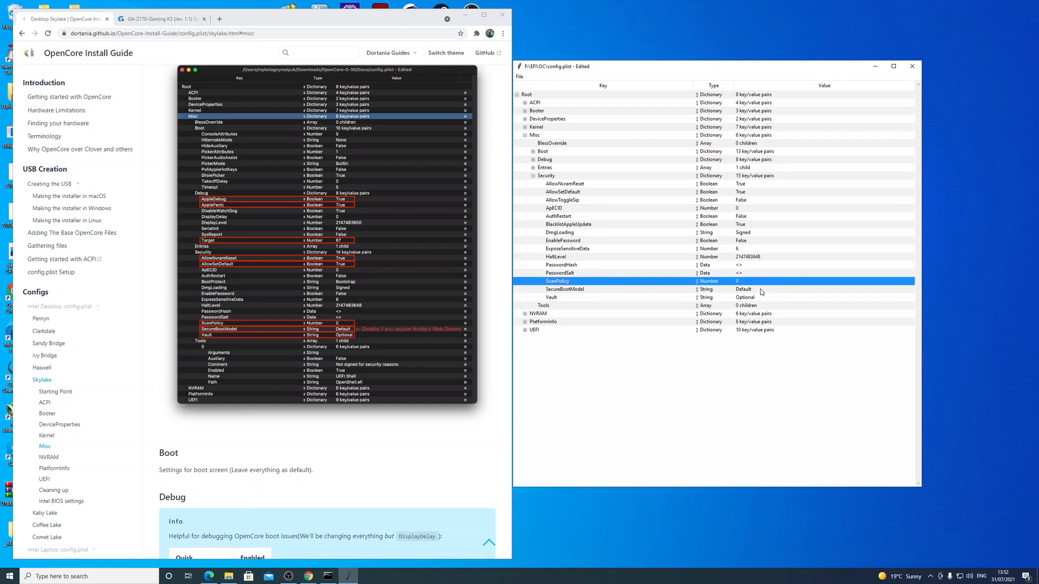
Step: Set SecureBootModel to Disabled under Misc > Security, and collapse the Security dictionary
double_click(776, 289)
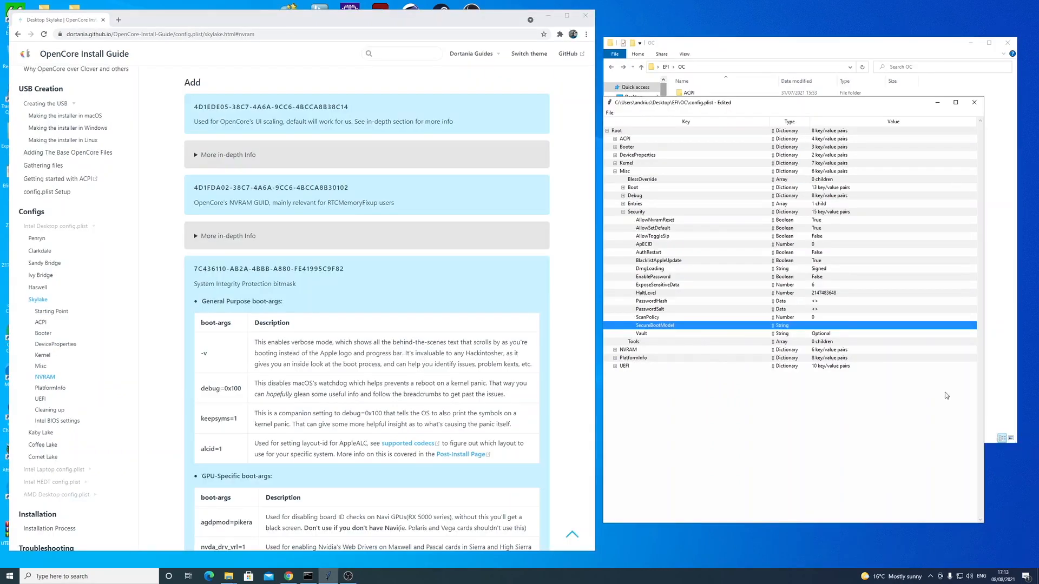
double_click(824, 325)
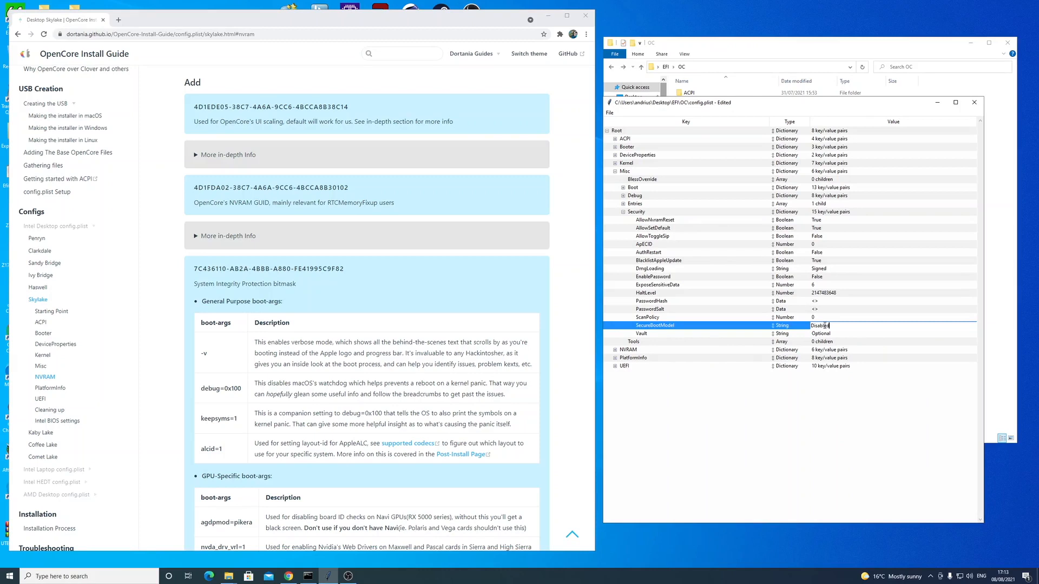
key("Return")
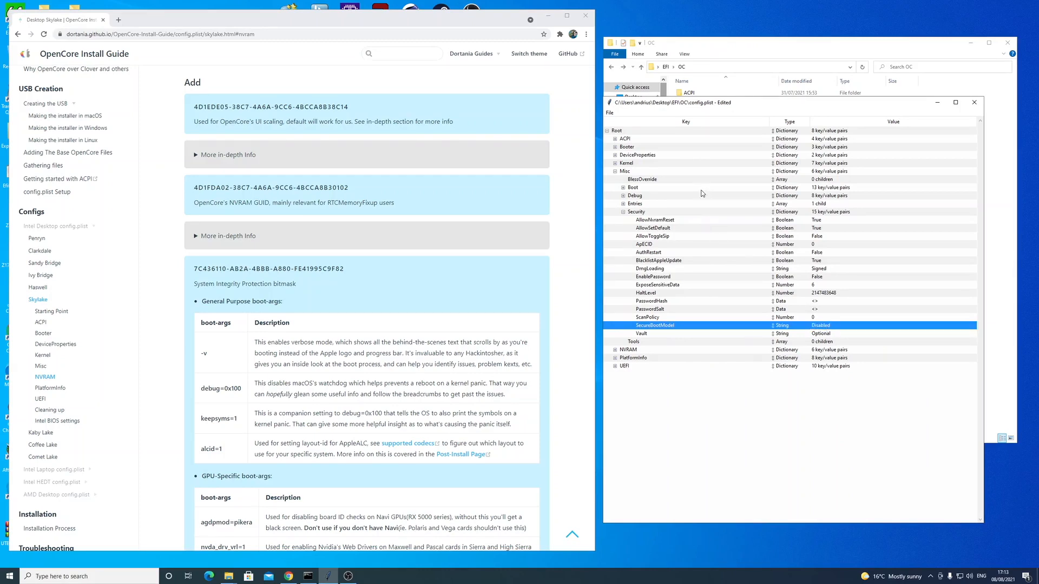
left_click(623, 211)
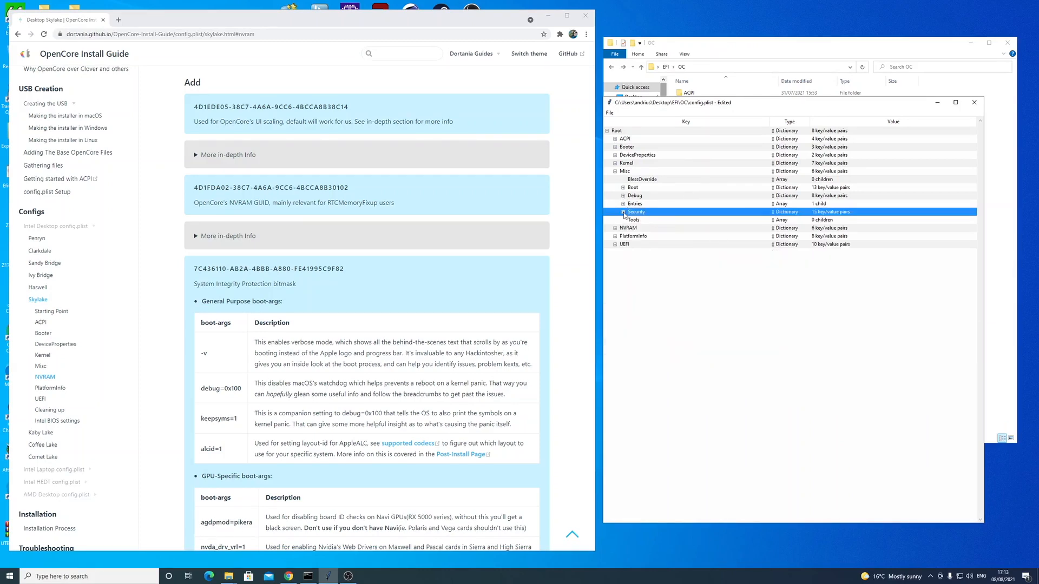
Step: Collapse Misc, expand the 7C436110-4AB2A-4BBB-A880-FE41995C9F82 dictionary under NVRAM > Add, and select its boot-args entry beside the guide's NVRAM section
left_click(615, 171)
left_click(614, 179)
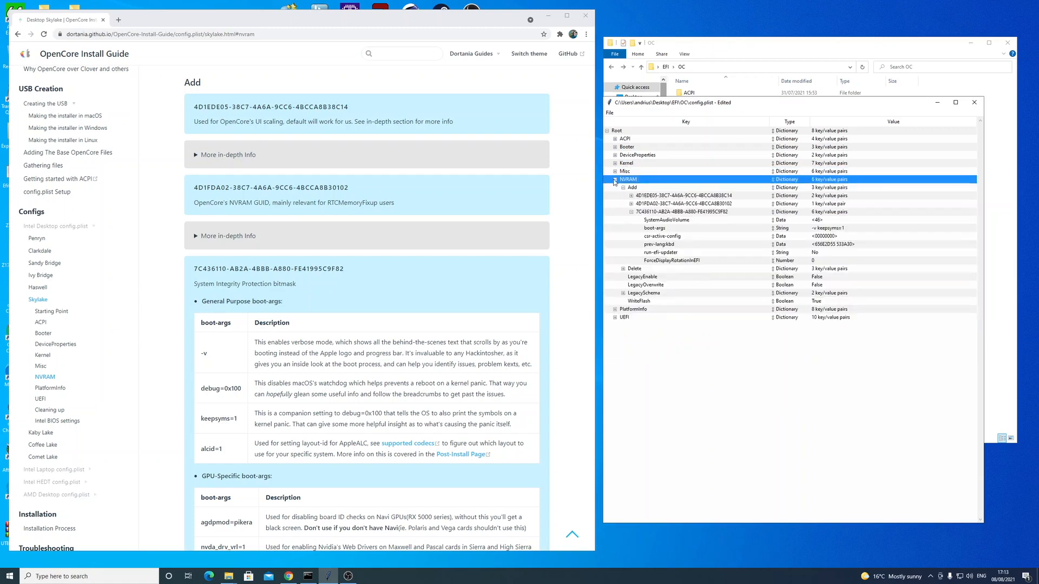
left_click(631, 212)
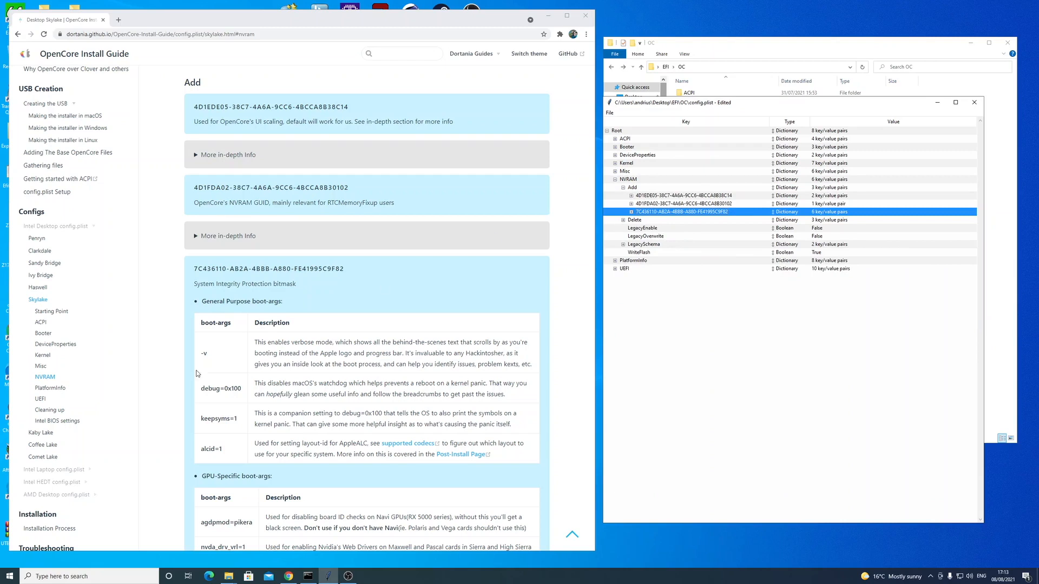
left_click(47, 377)
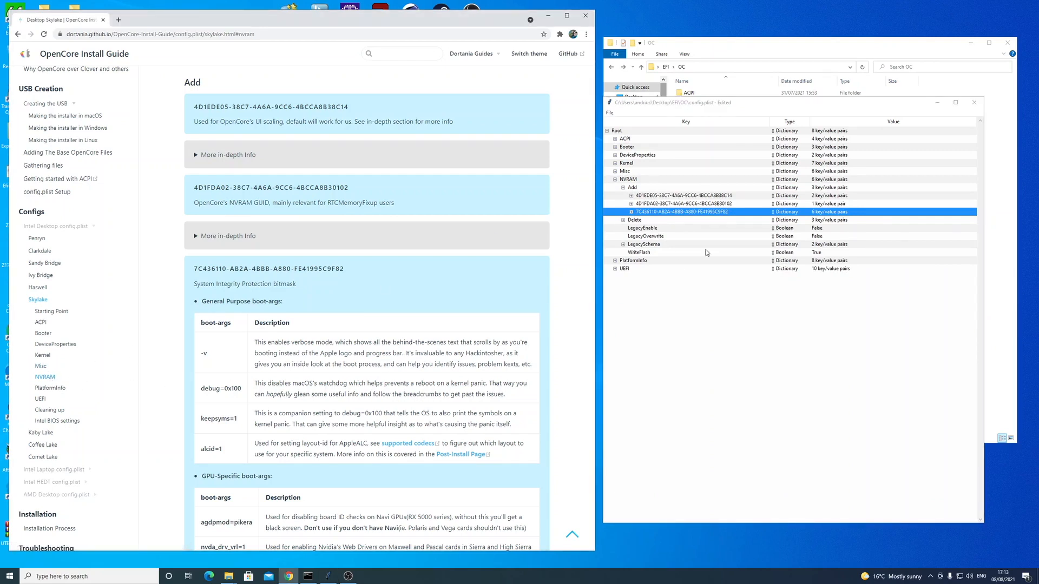
left_click(631, 211)
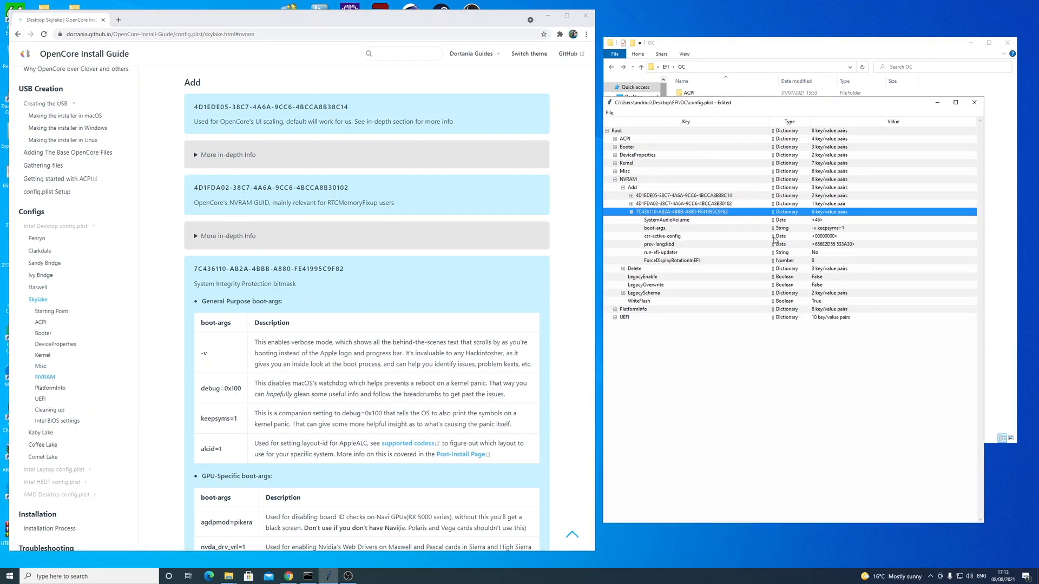
left_click_drag(909, 108, 916, 110)
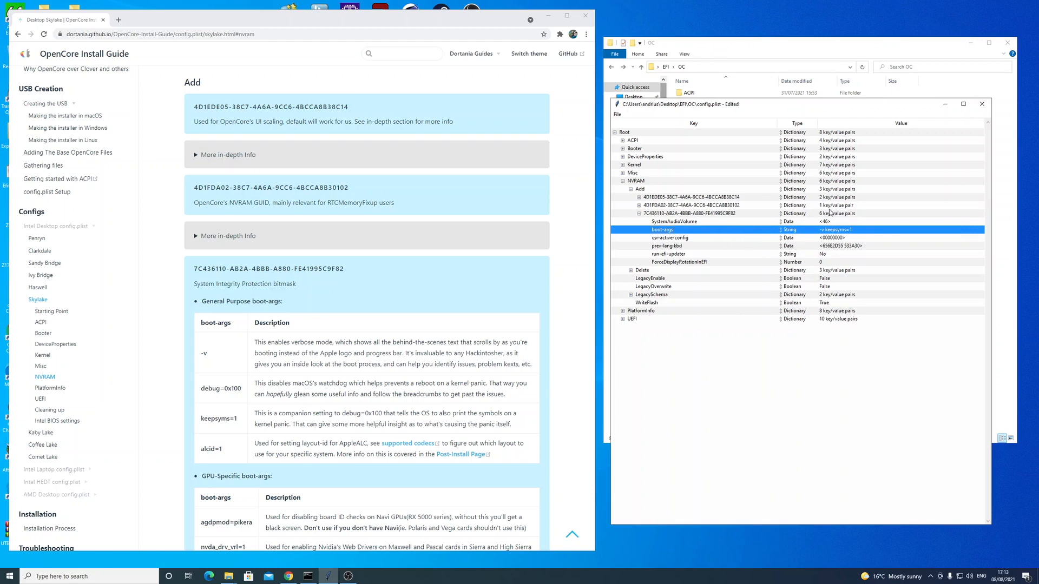
Step: Compare the boot-args, csr-active-config and prev-lang:kbd entries under NVRAM > Add with the guide's recommendations, and collapse NVRAM
scroll(336, 357, "down", 4)
scroll(336, 356, "up", 2)
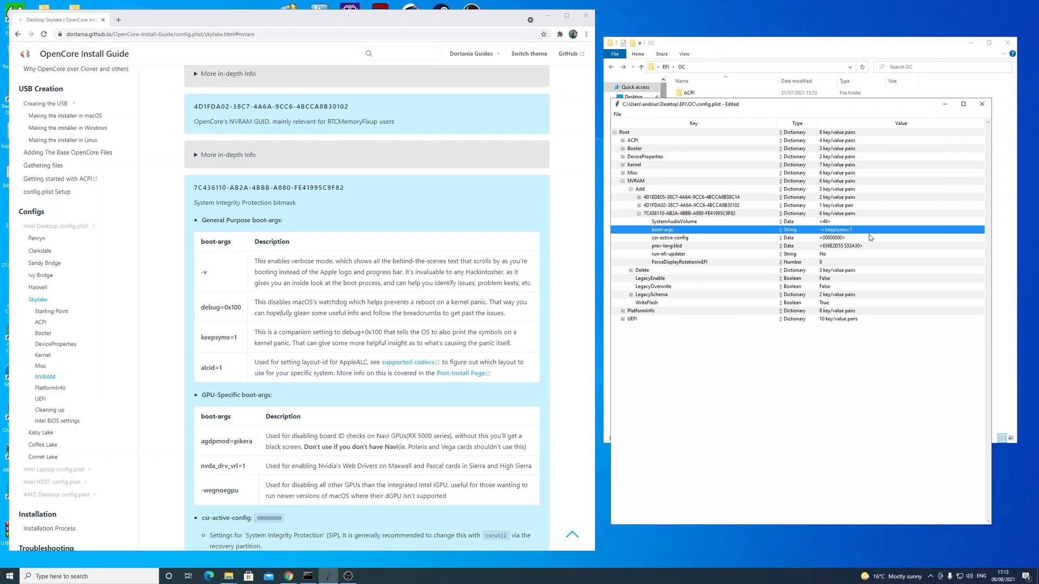
left_click_drag(819, 104, 810, 112)
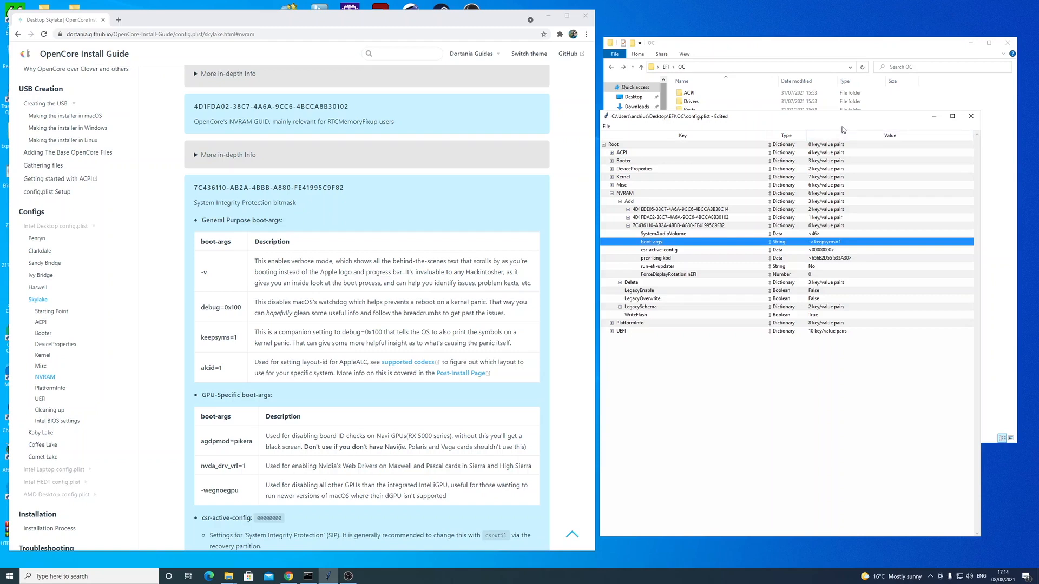
left_click(828, 250)
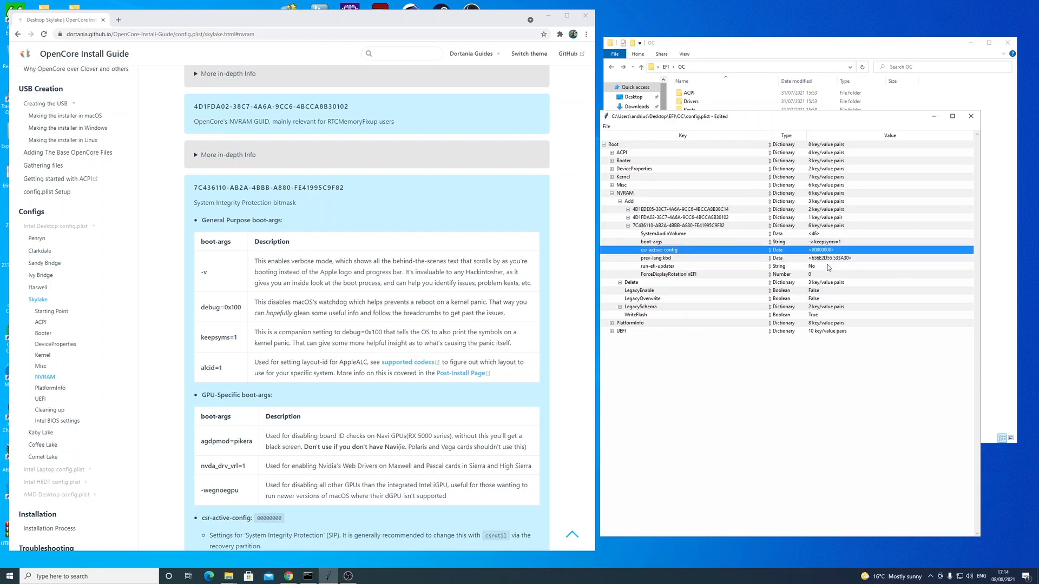
left_click(787, 257)
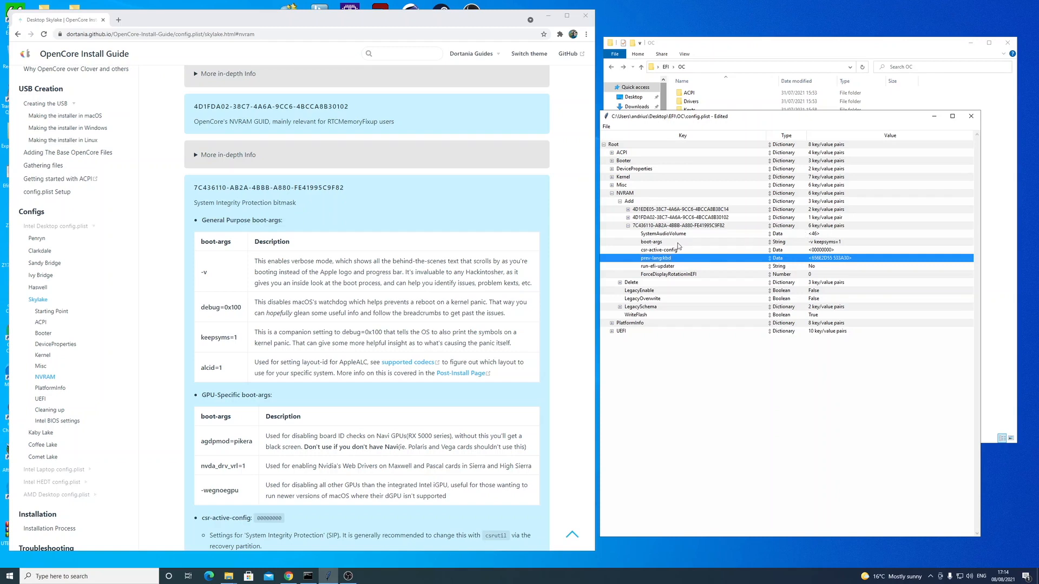
left_click(628, 225)
left_click(620, 201)
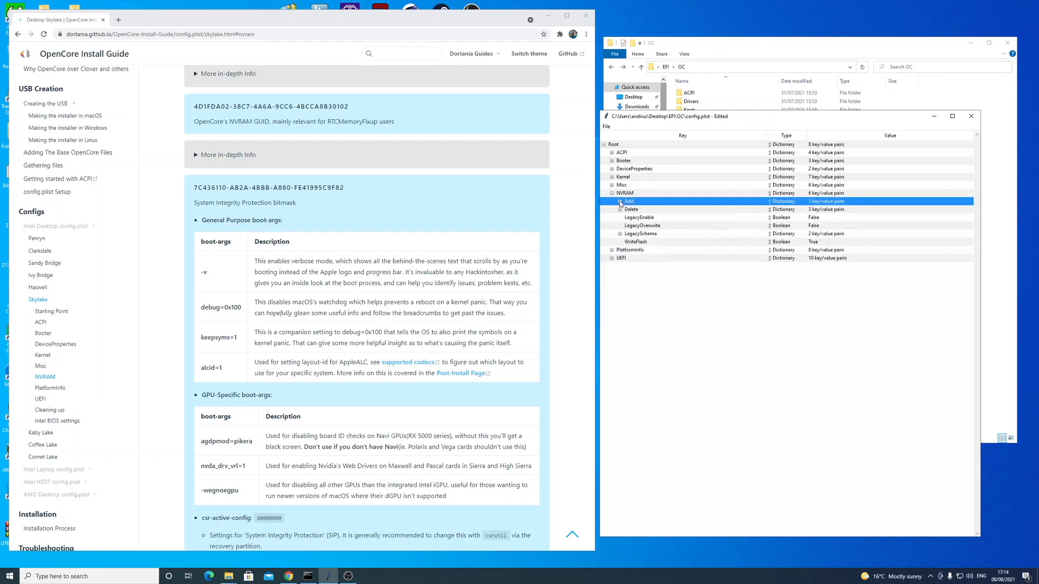
left_click(612, 194)
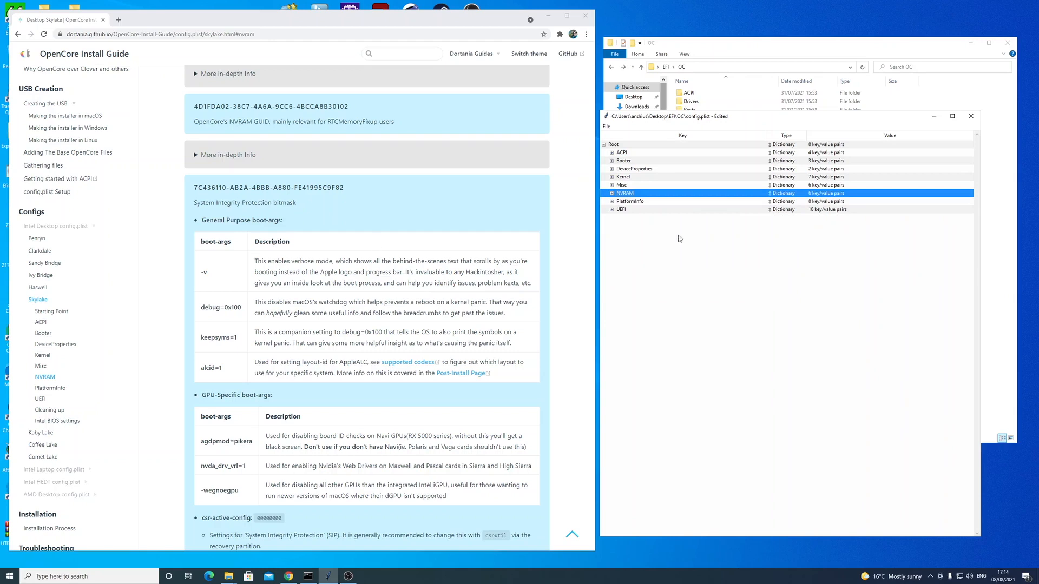
Step: Expand the PlatformInfo dictionary in config.plist and bring up the guide's PlatformInfo section beside it
left_click(612, 201)
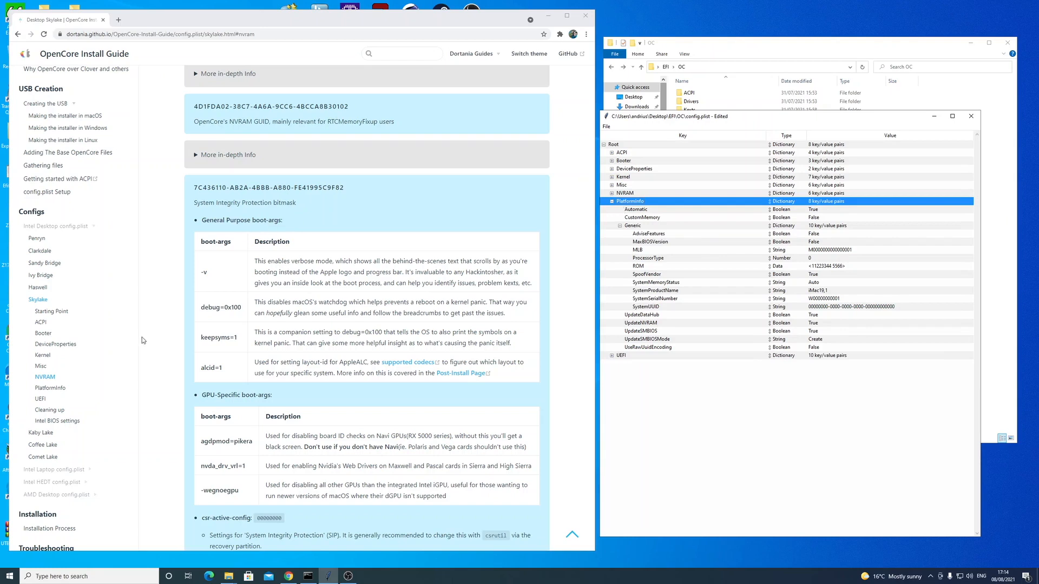
left_click(50, 388)
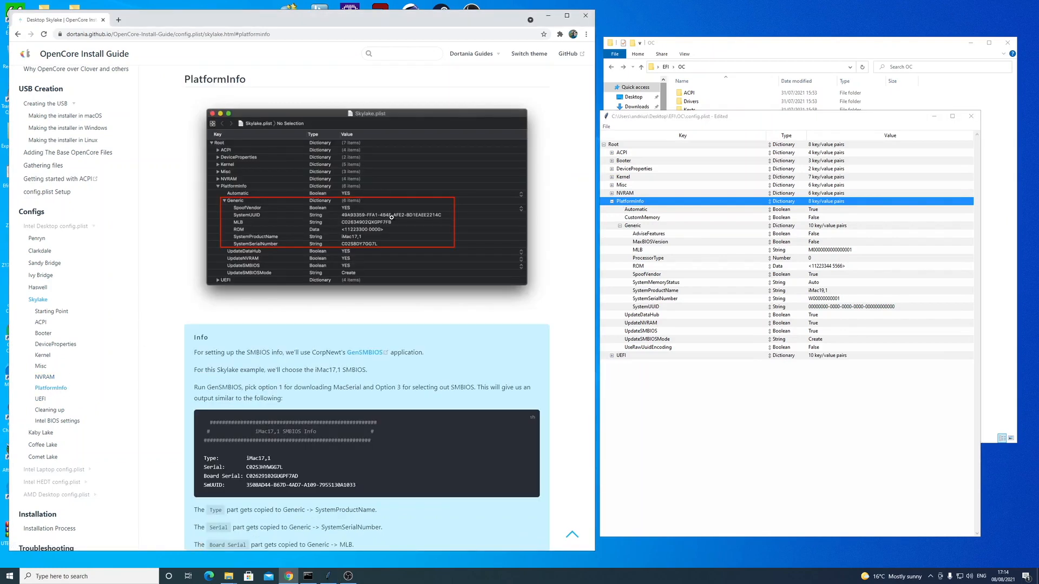
scroll(394, 216, "up", 1)
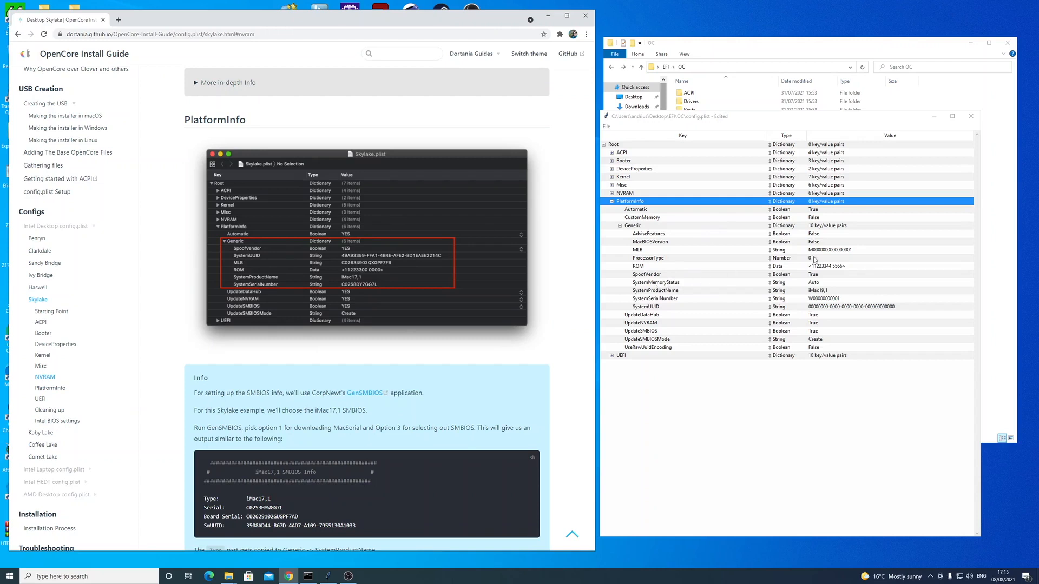
Step: Examine SystemProductName, MLB, ROM, SystemSerialNumber and SystemUUID under PlatformInfo > Generic against the guide, and collapse PlatformInfo
left_click(820, 291)
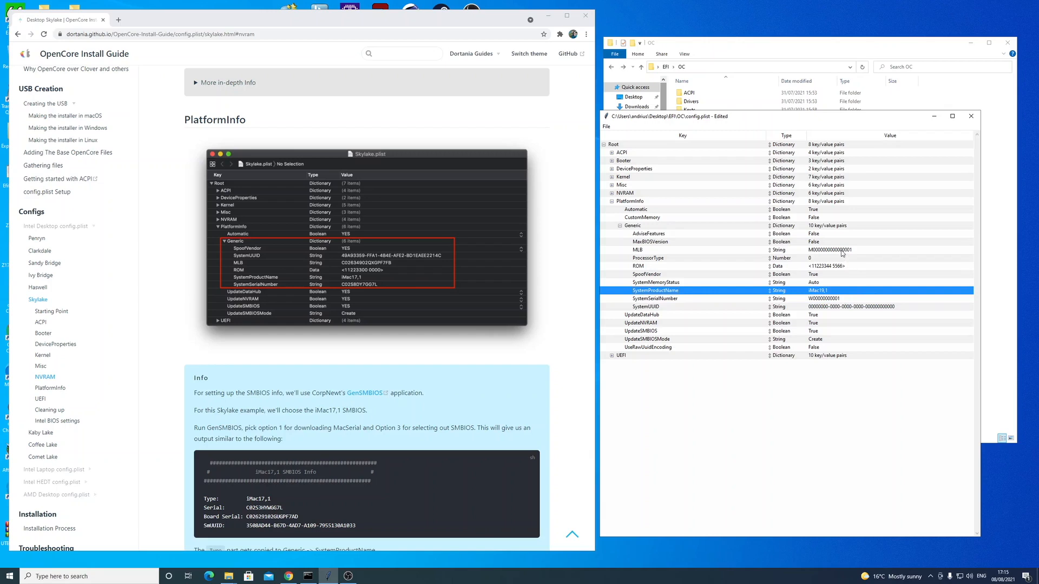
left_click(842, 251)
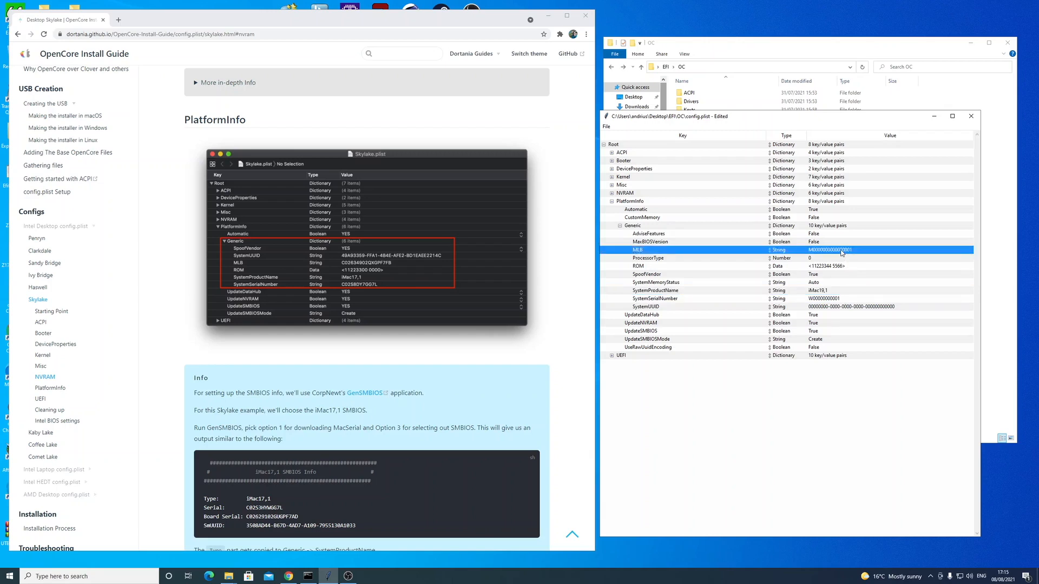
left_click(347, 389)
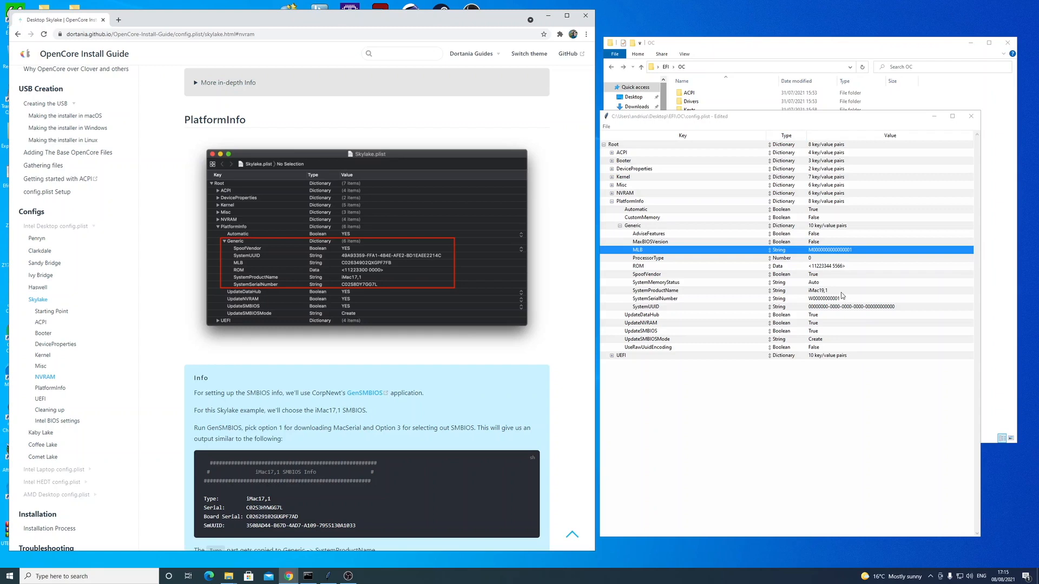
left_click(821, 267)
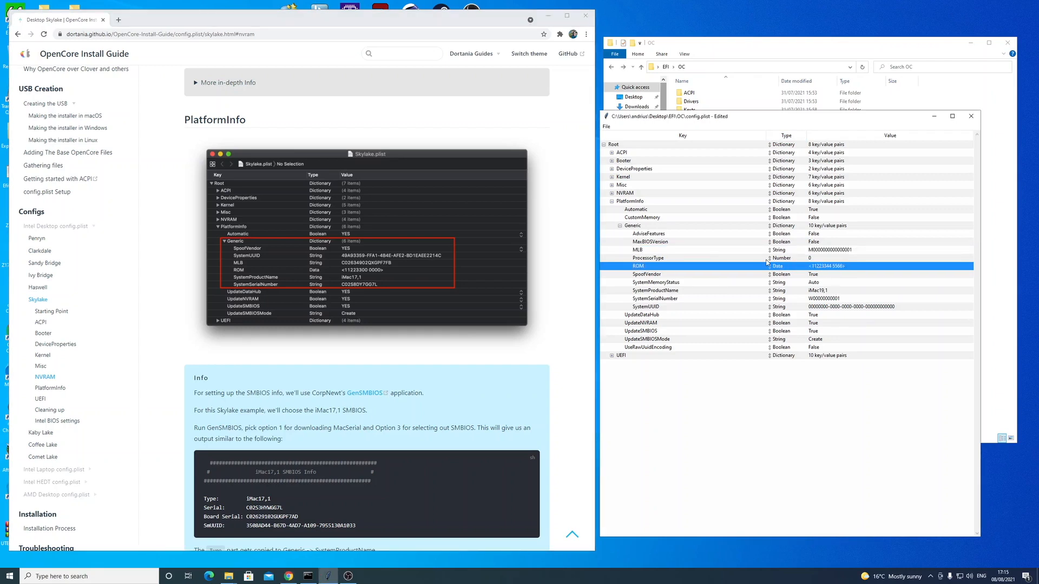
left_click(790, 250)
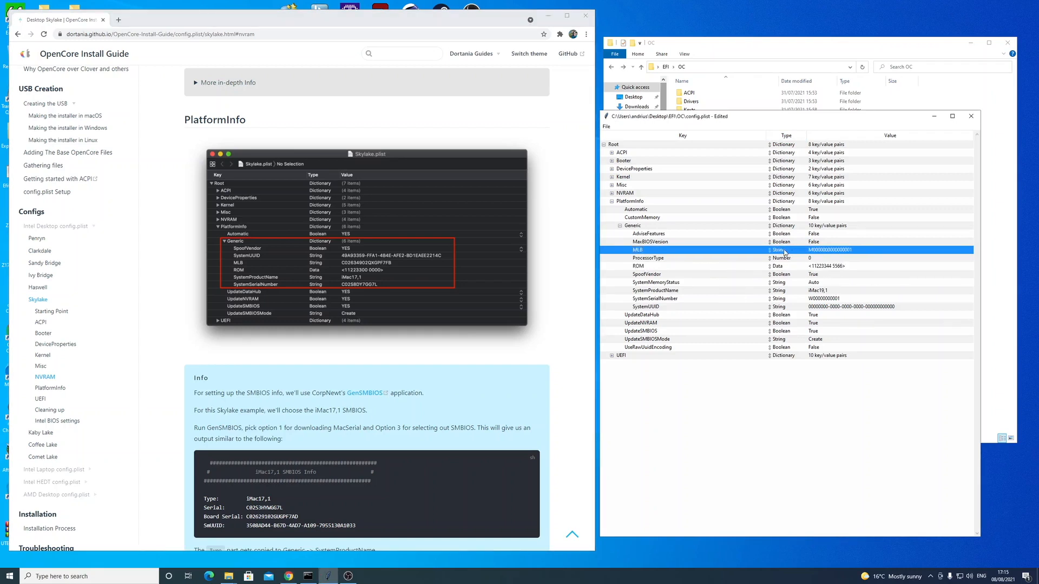
left_click(650, 267)
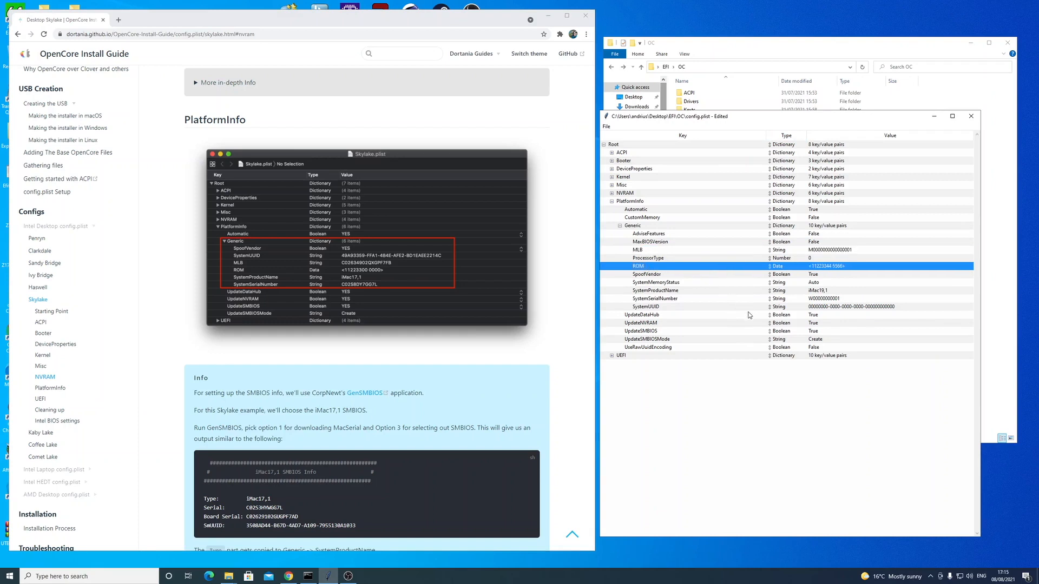
left_click(670, 301)
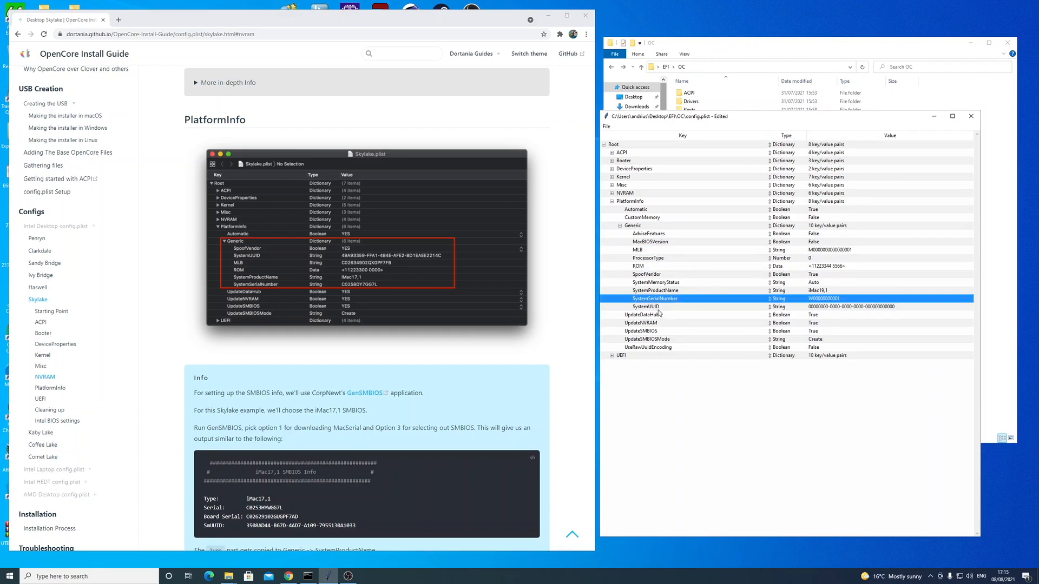
left_click(661, 308)
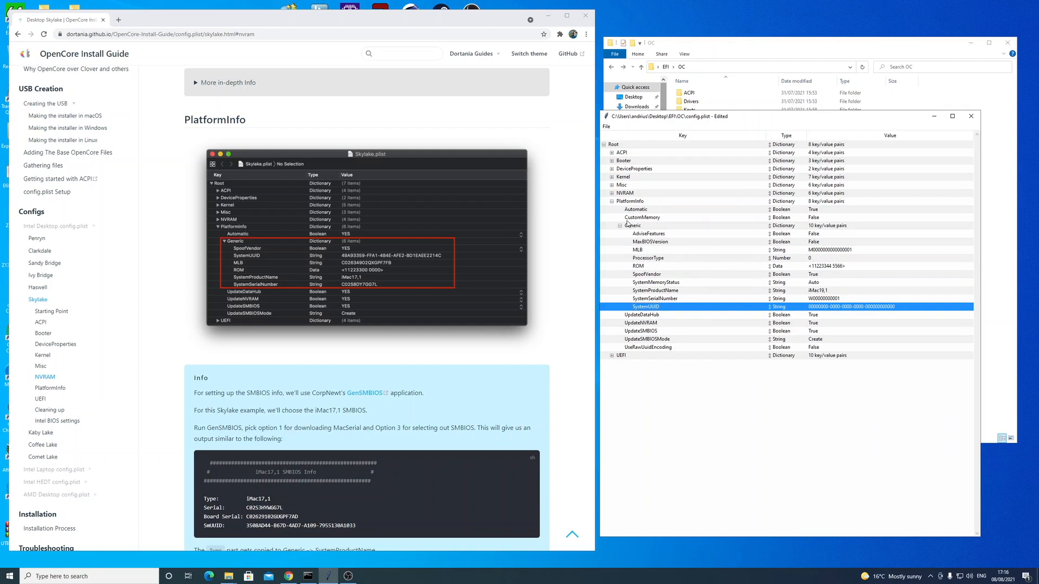
left_click(768, 292)
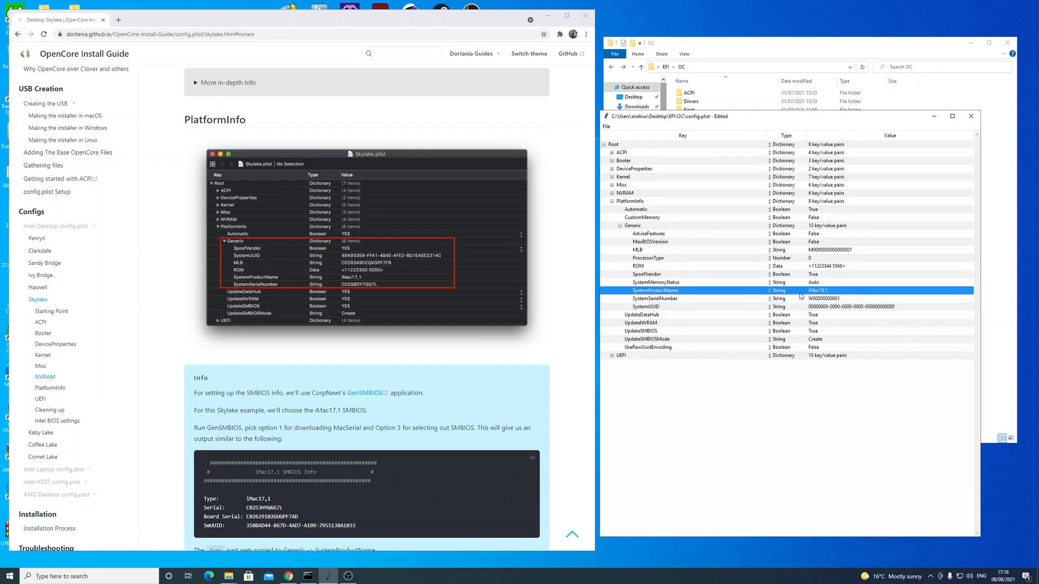
left_click(611, 201)
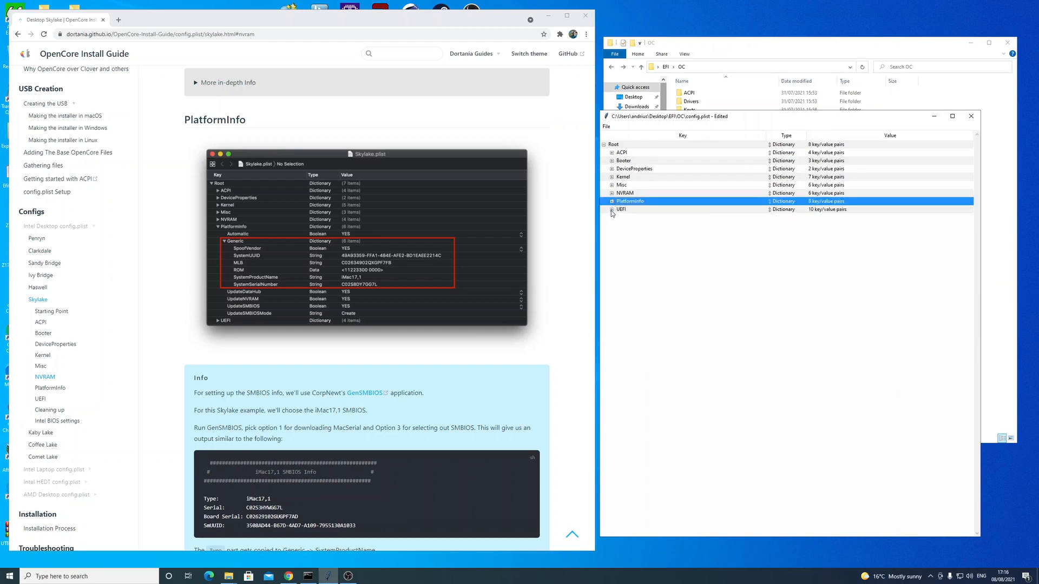
Step: Expand UEFI > Drivers, check its OpenHfsPlus.efi and OpenRuntime.efi entries, and collapse Drivers
left_click(611, 210)
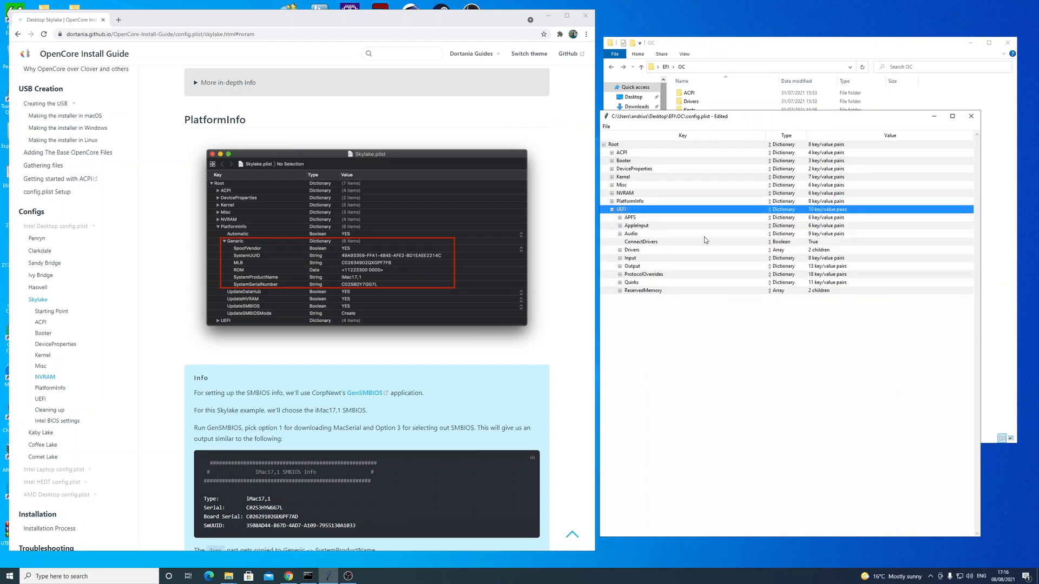
left_click(619, 250)
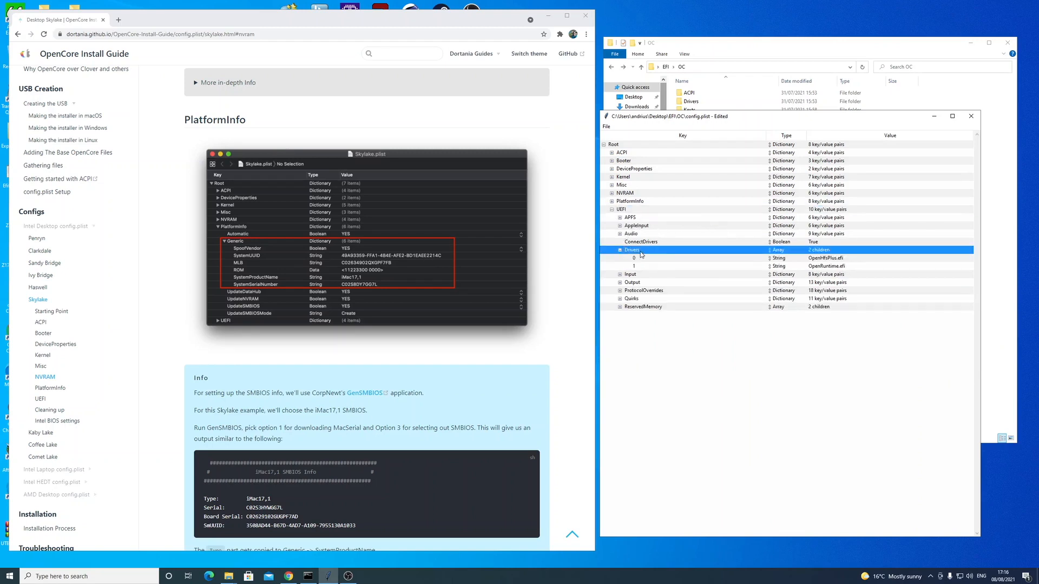
left_click(833, 262)
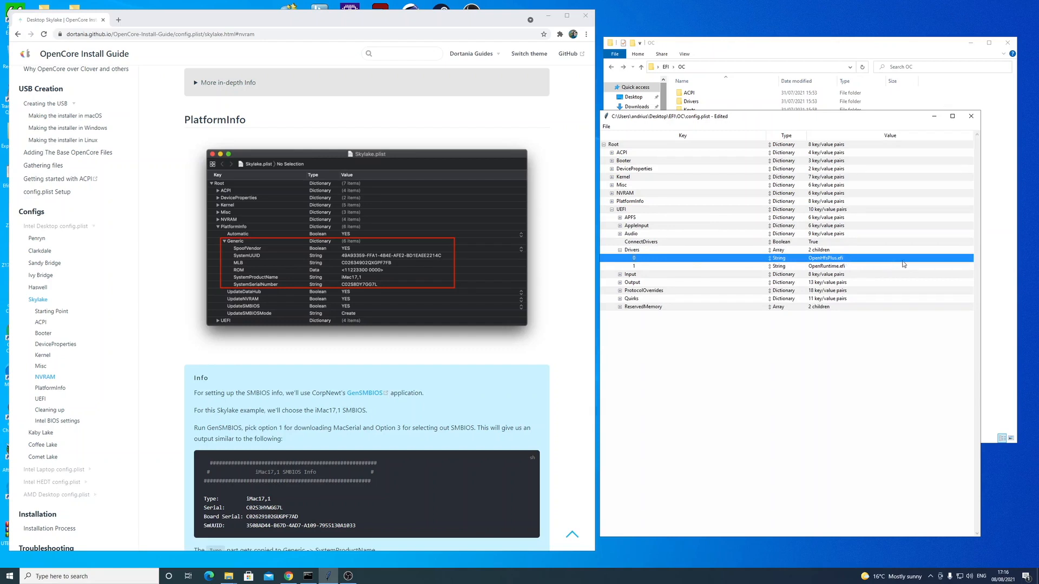
left_click(842, 267)
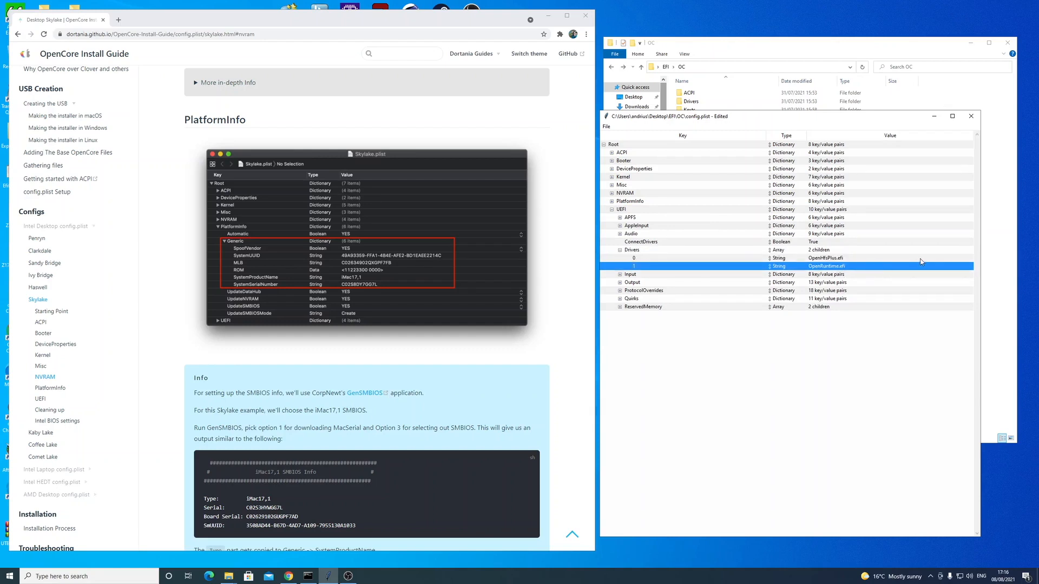
left_click(619, 250)
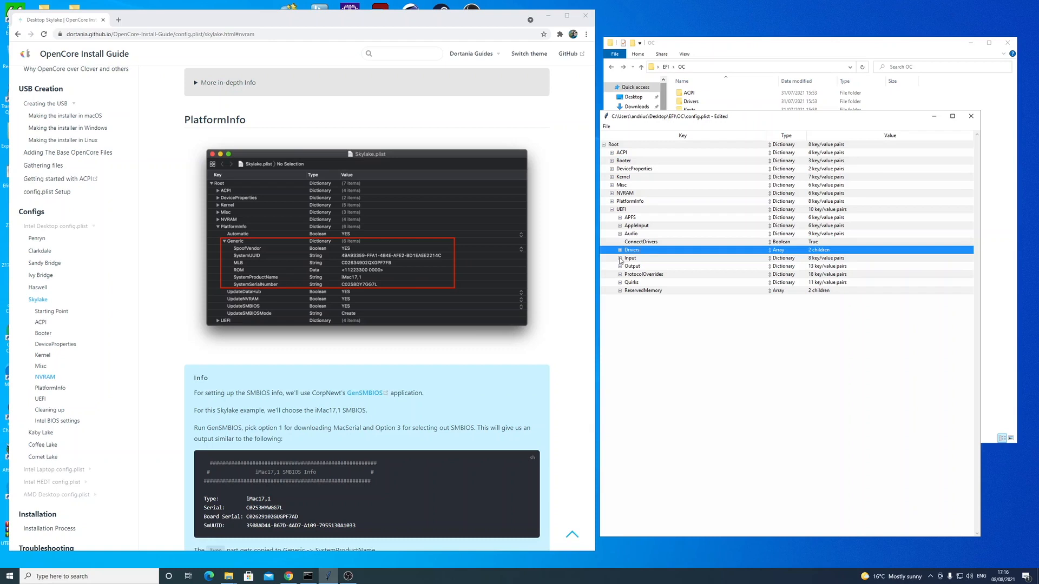
Step: Check RequestBootVarRouting and IgnoreInvalidFlexRatio under UEFI > Quirks, and collapse the Quirks and UEFI dictionaries
left_click(620, 282)
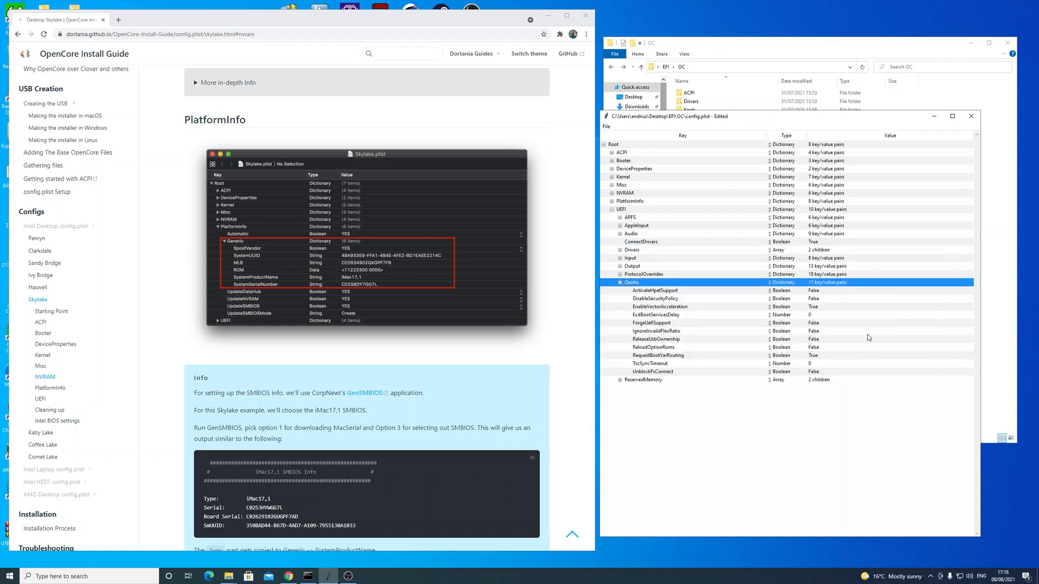
left_click(674, 356)
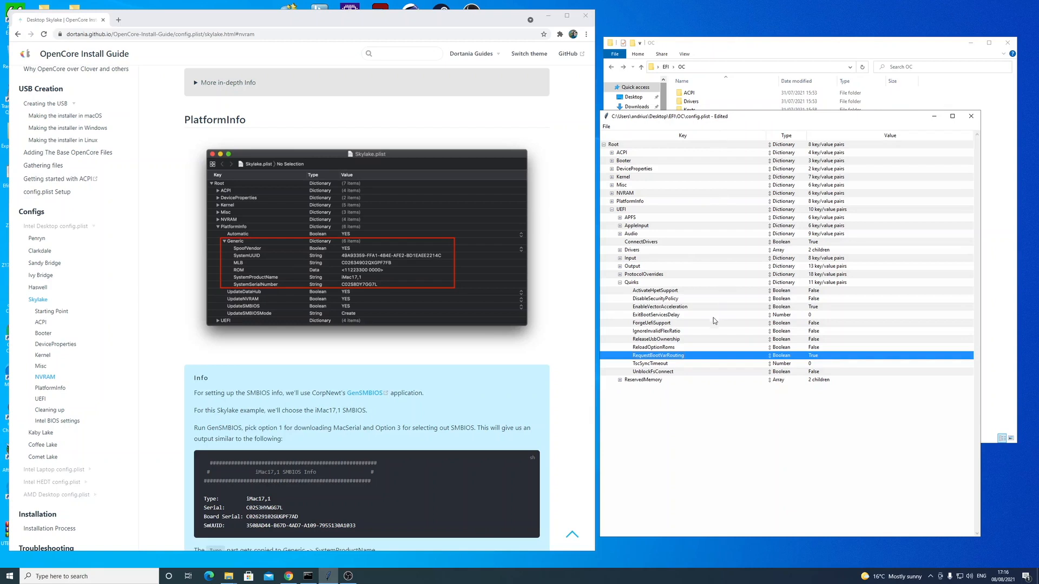
left_click(676, 332)
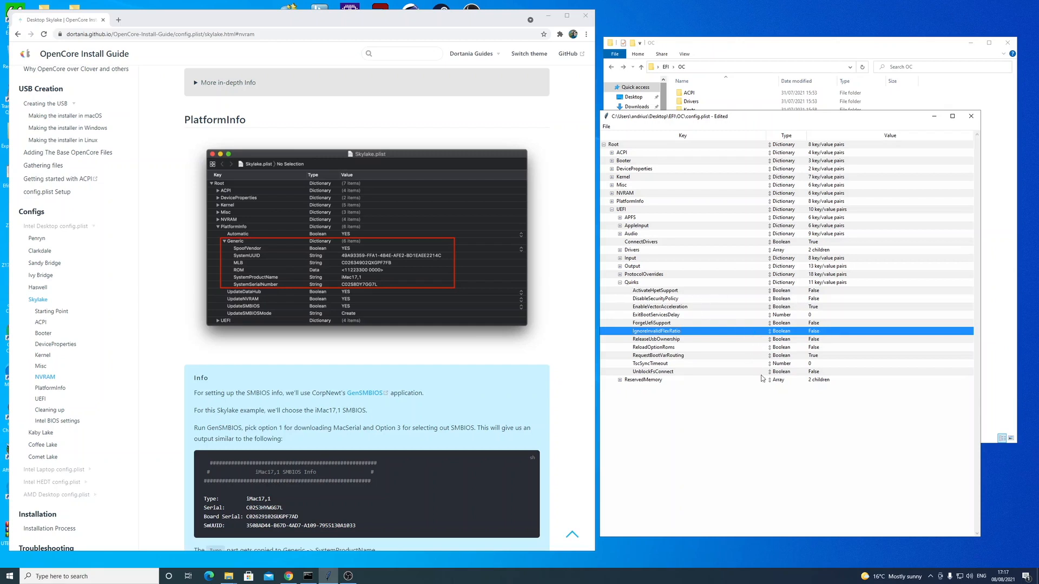
left_click(619, 283)
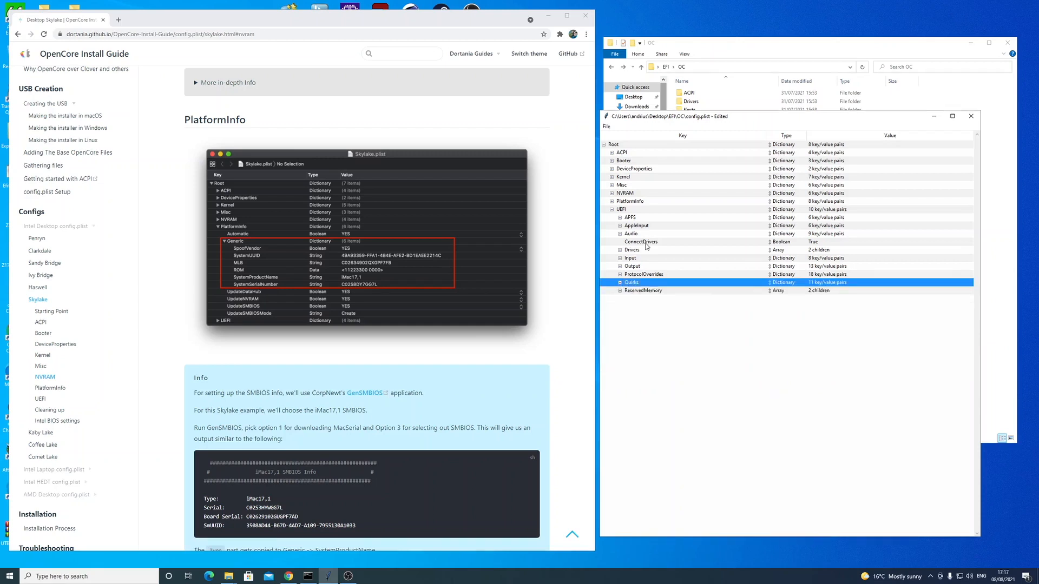
left_click(611, 210)
Step: Save config.plist, close the plist editor, and move the OC folder window up beside the browser
left_click_drag(710, 118, 716, 119)
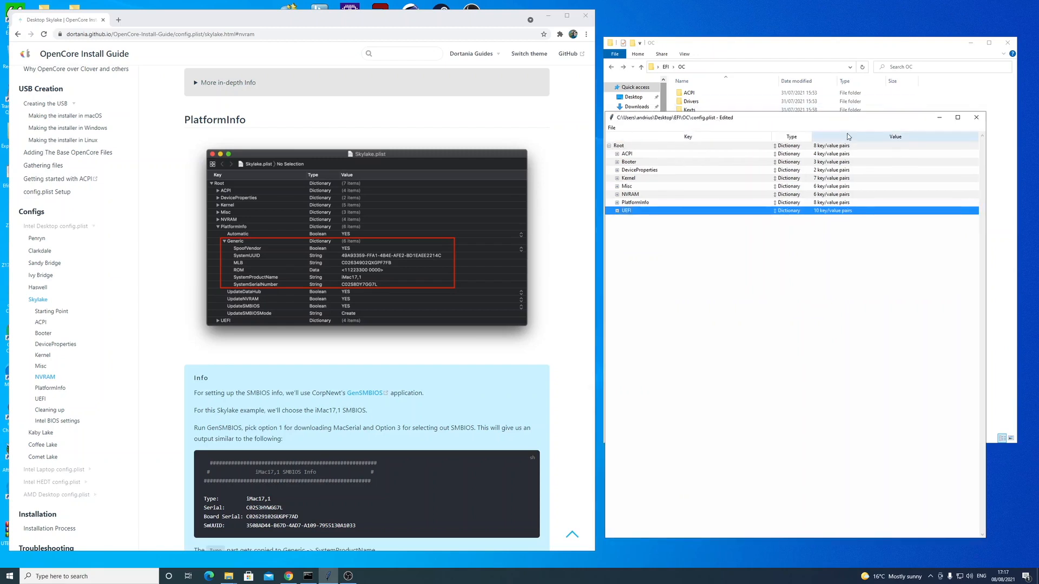
left_click(611, 128)
left_click(626, 153)
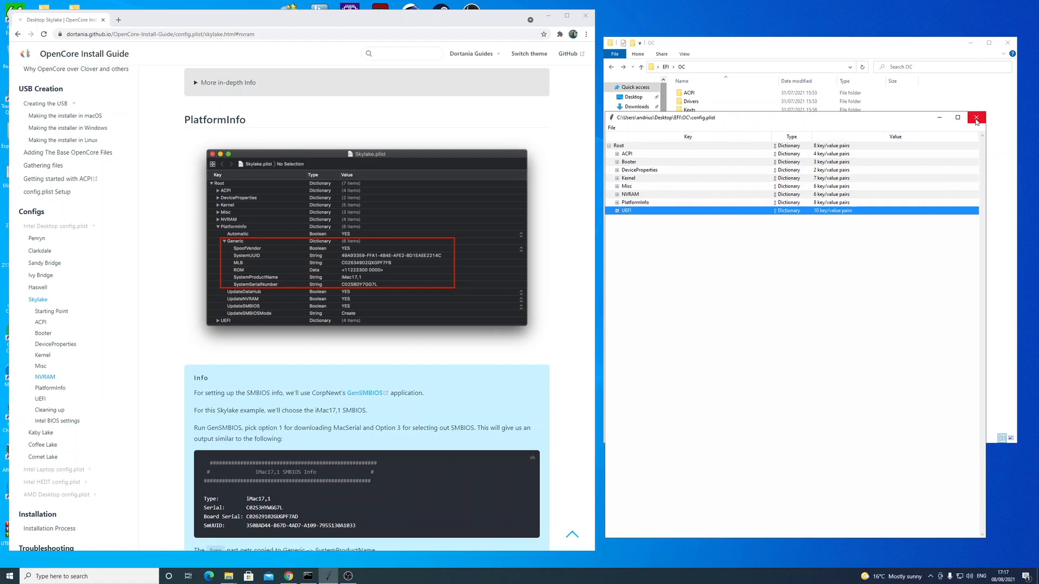
left_click(976, 117)
left_click_drag(789, 50, 783, 22)
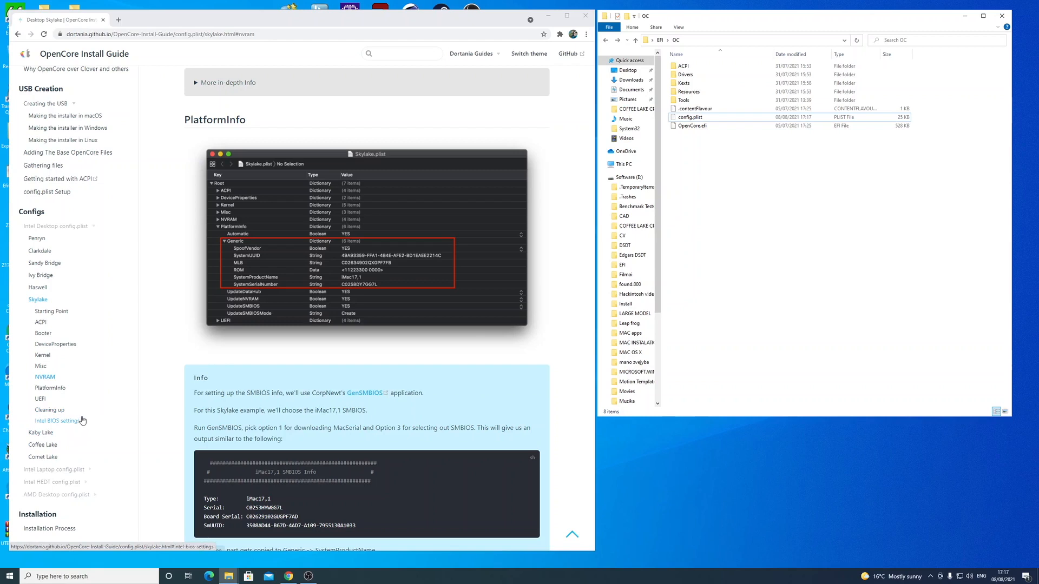
Step: Open the guide's Intel BIOS settings section and read through the options to disable and enable in the firmware
left_click(64, 422)
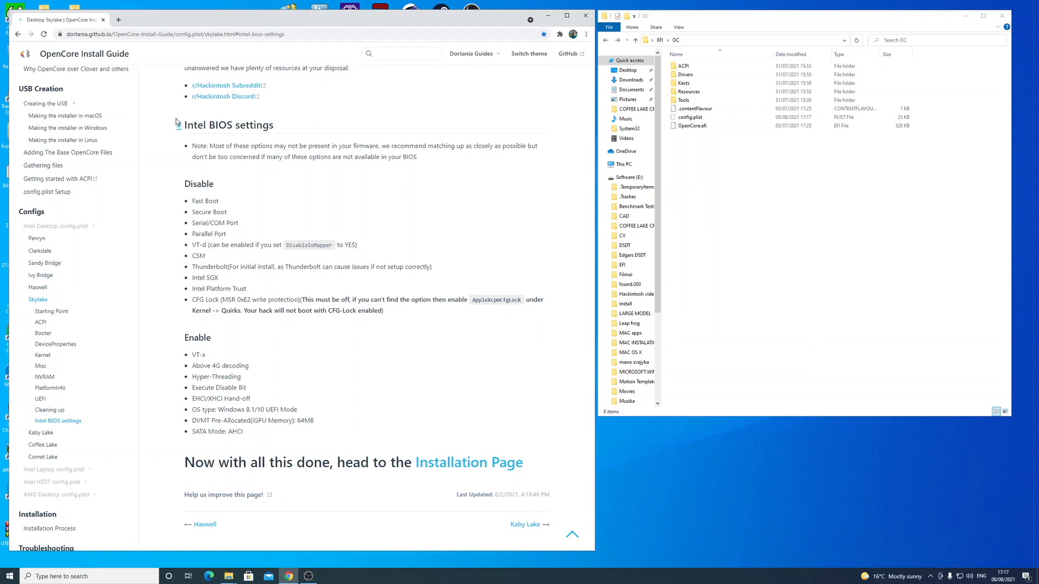
left_click_drag(172, 119, 543, 434)
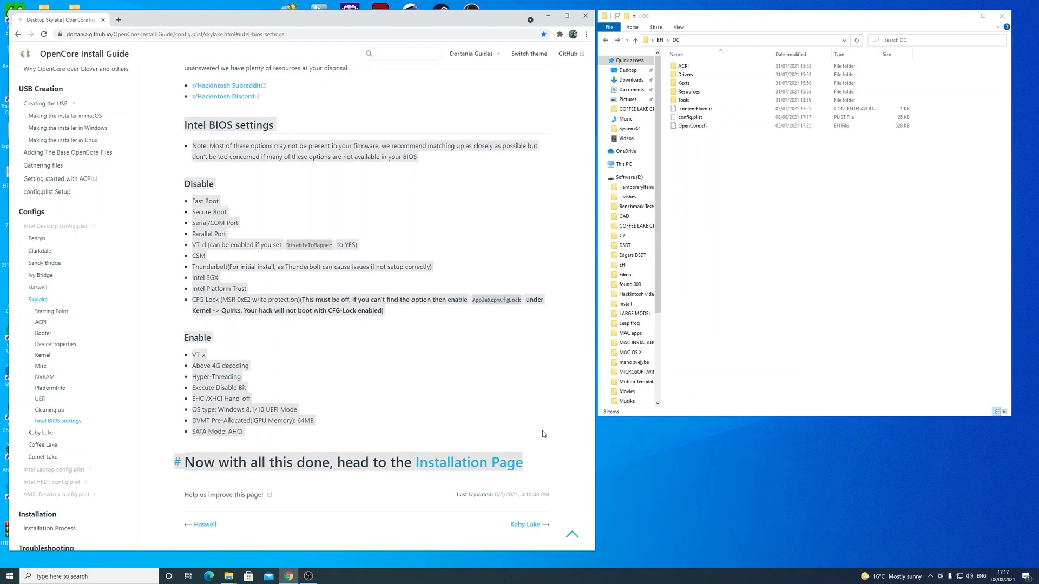
left_click(448, 218)
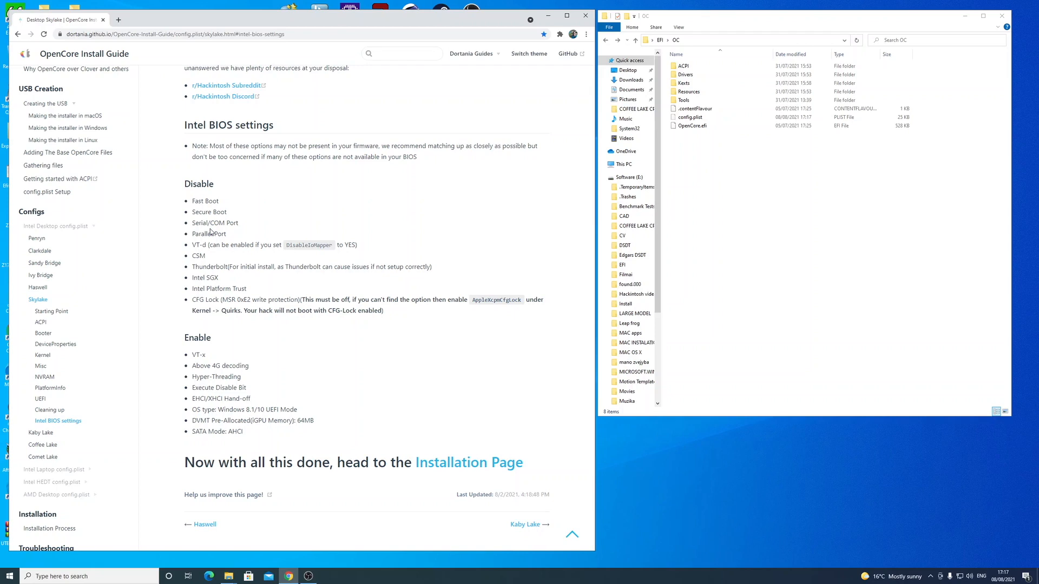
left_click_drag(194, 210, 241, 216)
left_click_drag(193, 222, 239, 223)
left_click_drag(192, 255, 212, 256)
left_click_drag(193, 366, 257, 370)
left_click(275, 368)
left_click_drag(215, 400, 274, 405)
left_click(281, 394)
left_click_drag(192, 412, 305, 406)
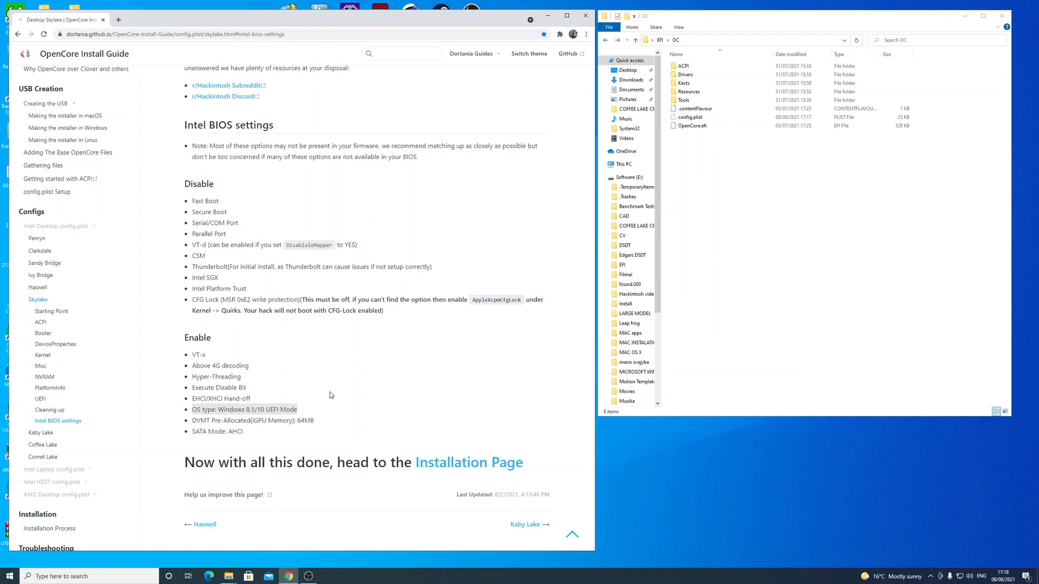
left_click(402, 375)
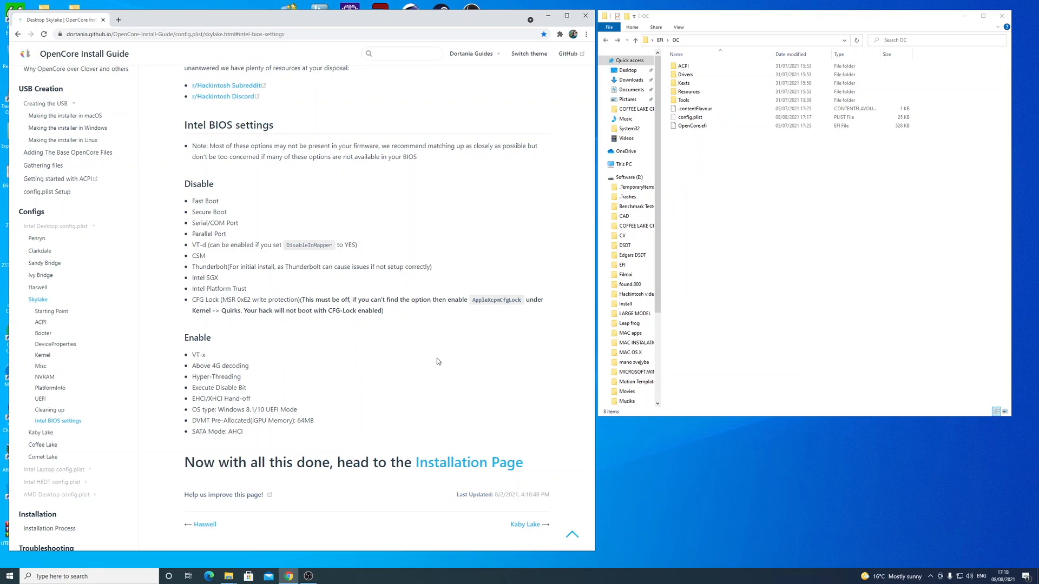
left_click(309, 576)
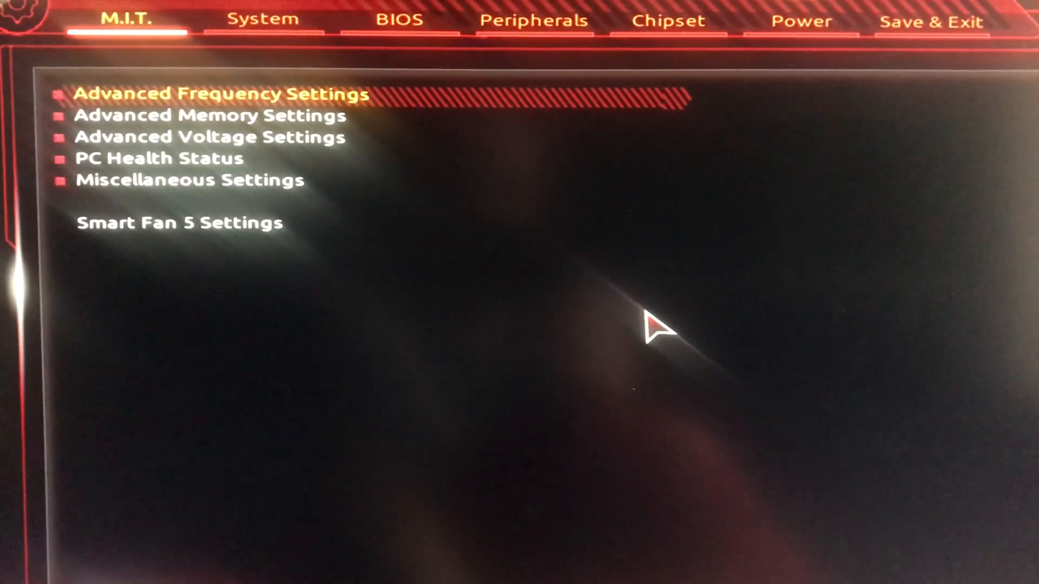
Step: Go to the firmware's BIOS boot settings and check the boot option priorities and the Fast Boot setting
key("Right")
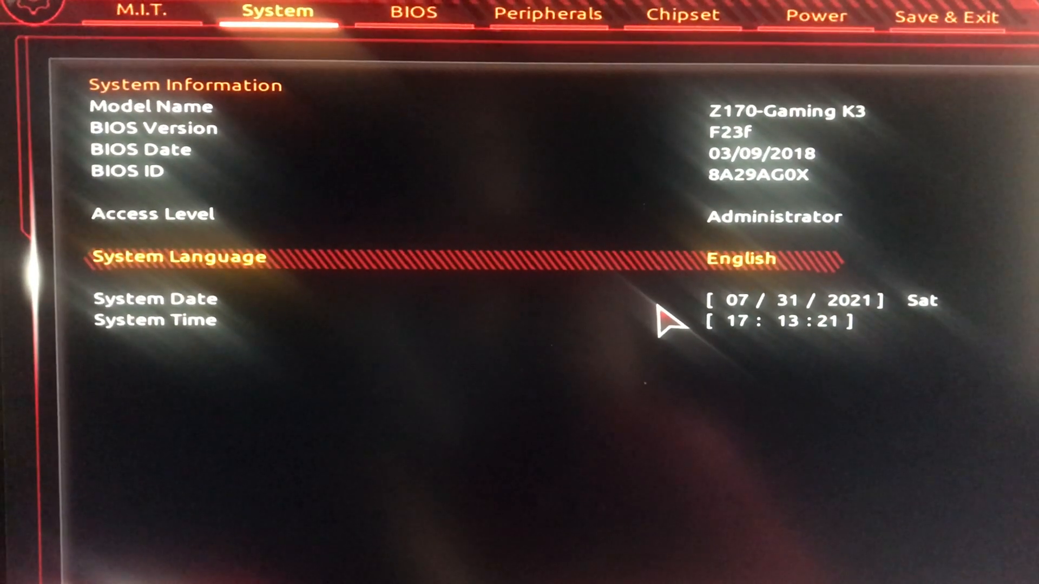
key("Right")
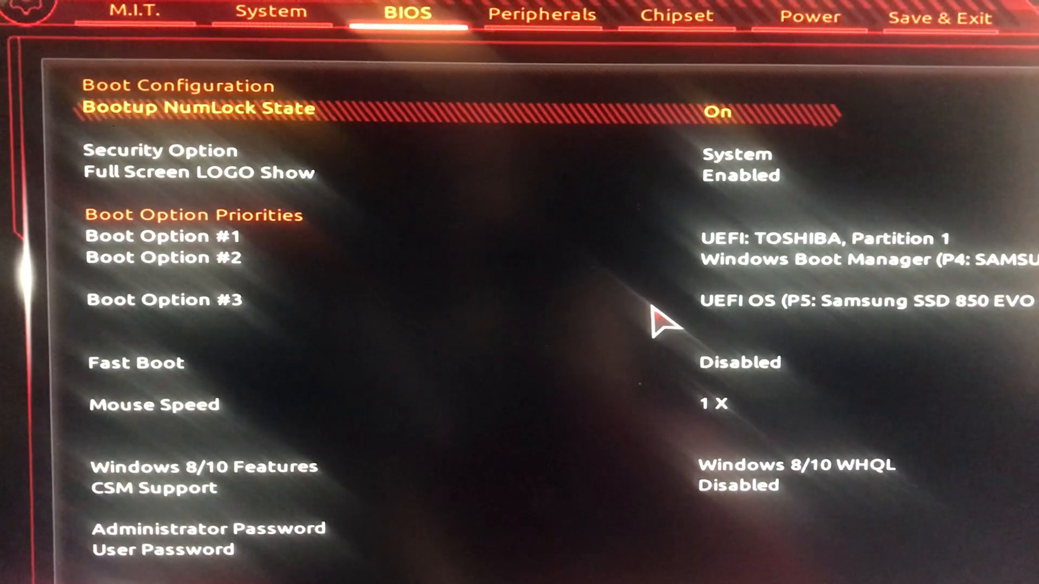
key("Down")
key("Down")
key("Down")
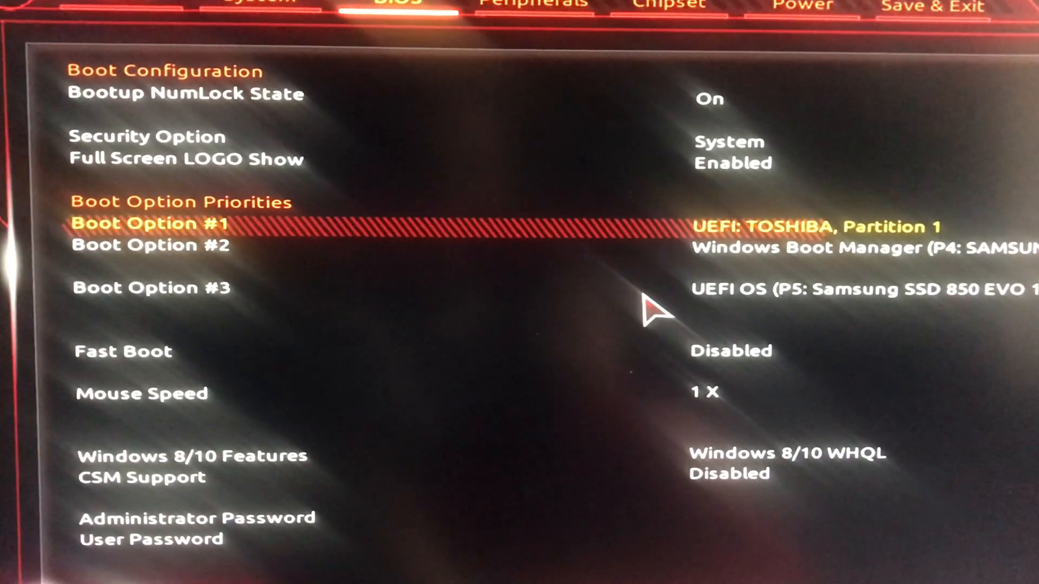
left_click(643, 295)
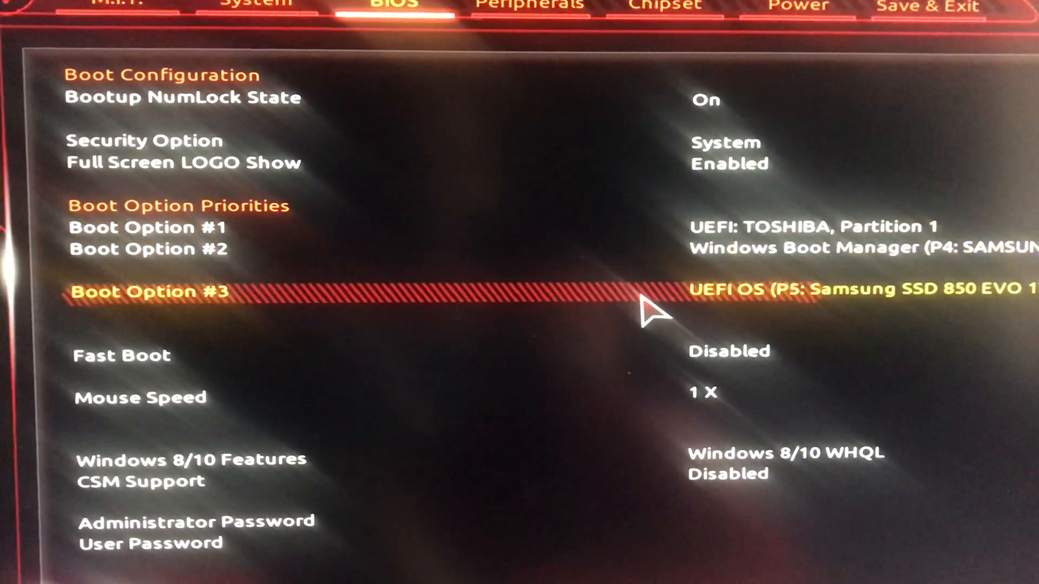
key("Down")
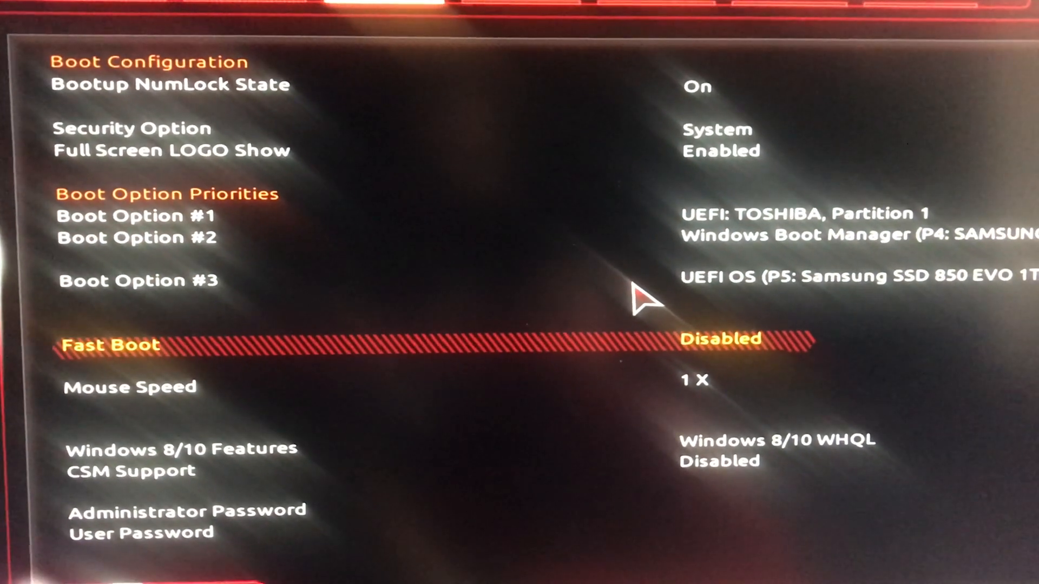
Step: Check the Windows 8/10 Features and CSM Support settings in the firmware's boot configuration
key("Down")
key("Down")
key("Down")
key("Up")
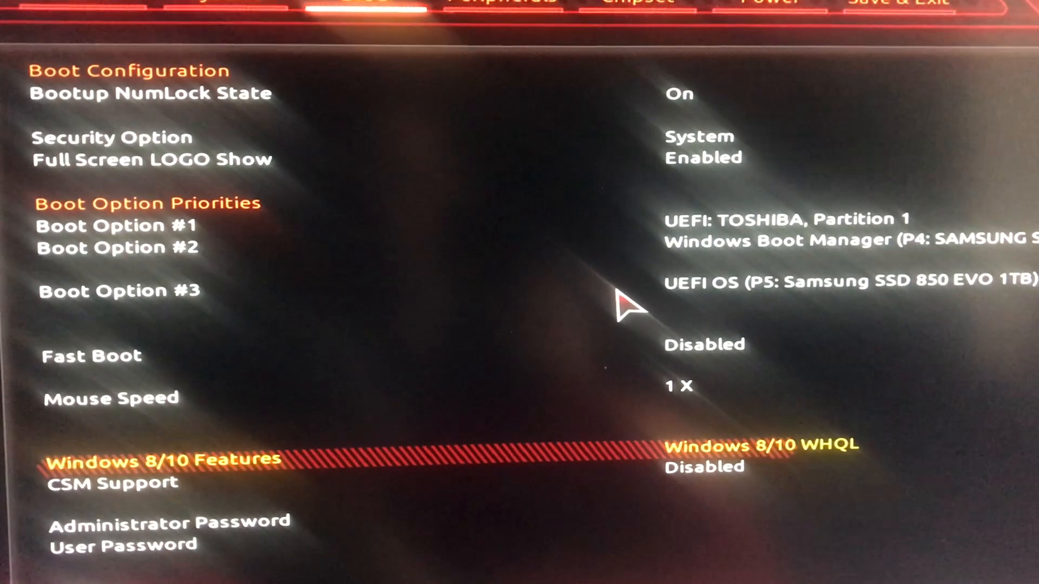
key("Down")
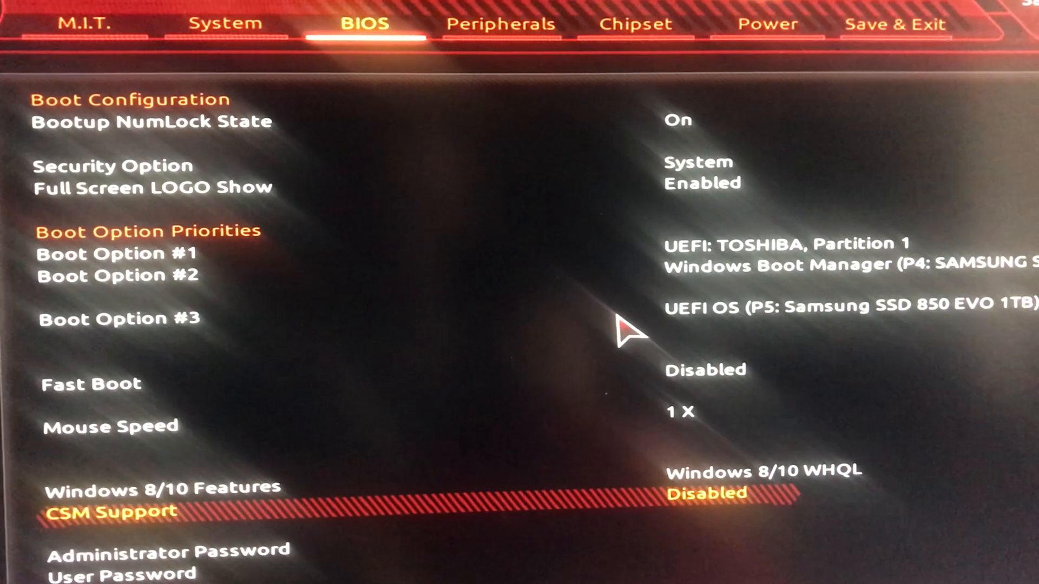
Step: Open the Secure Boot settings, check Attempt Secure Boot, and return to the boot configuration
key("Down")
key("Down")
key("Down")
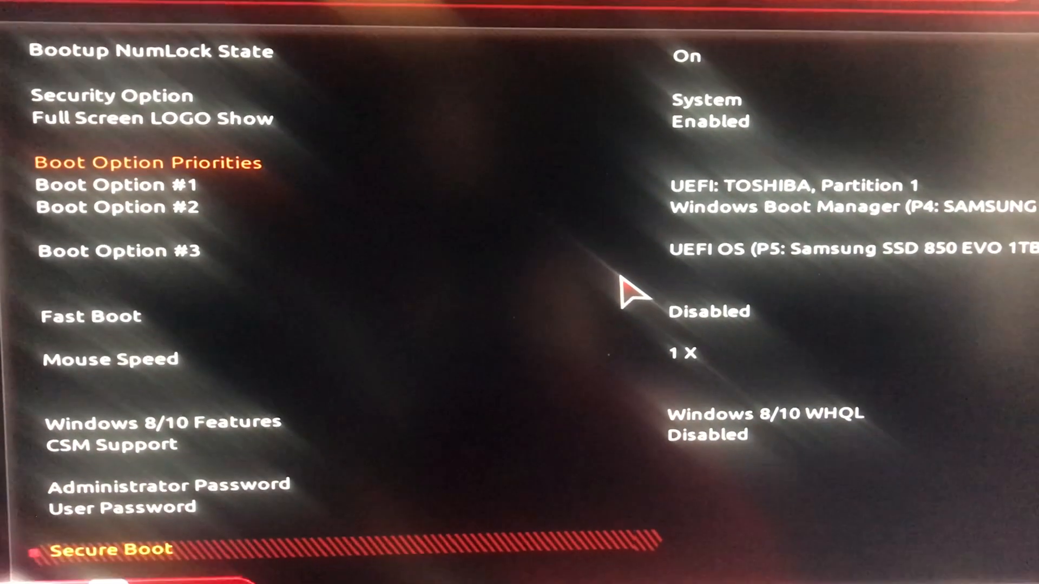
key("Return")
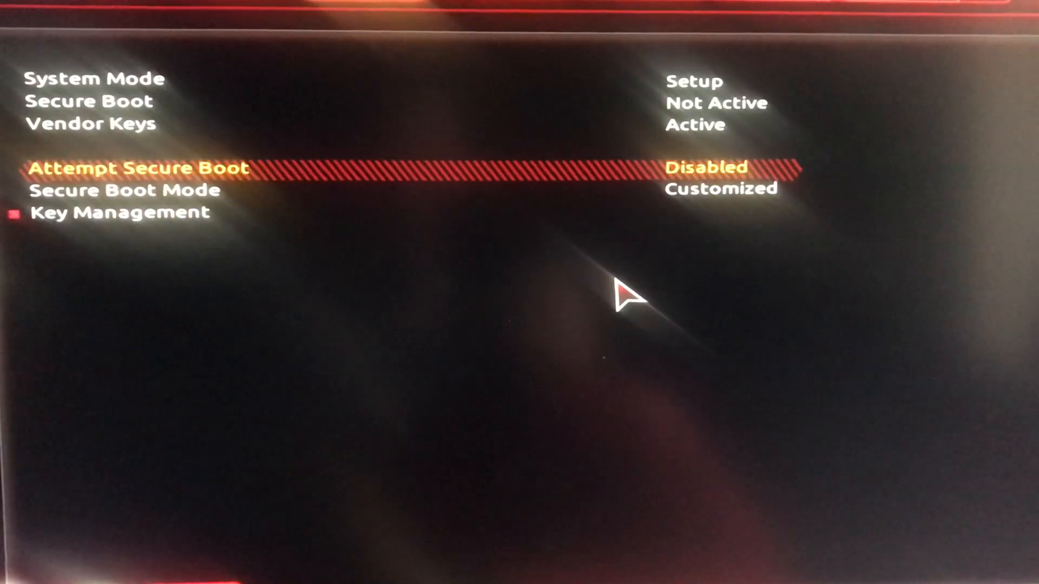
key("Escape")
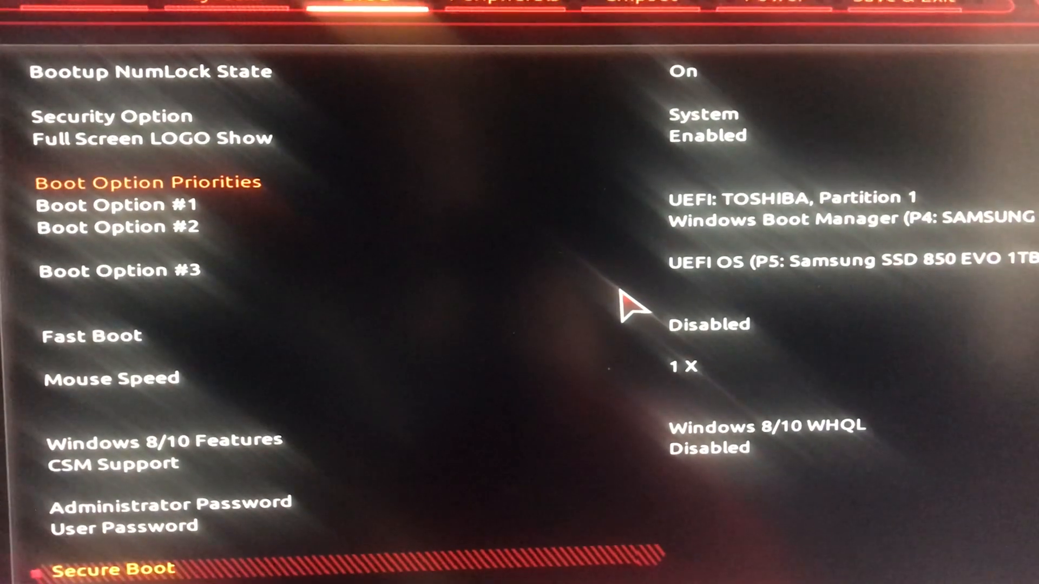
Step: Go to the firmware's Peripherals settings and check Above 4G Decoding
key("Right")
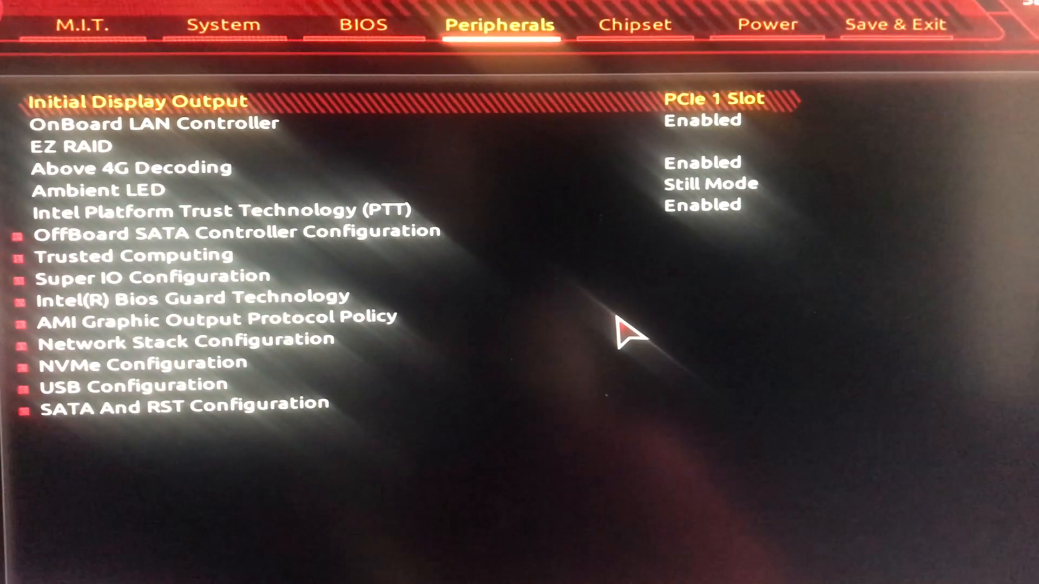
key("Down")
key("Down")
key("Down")
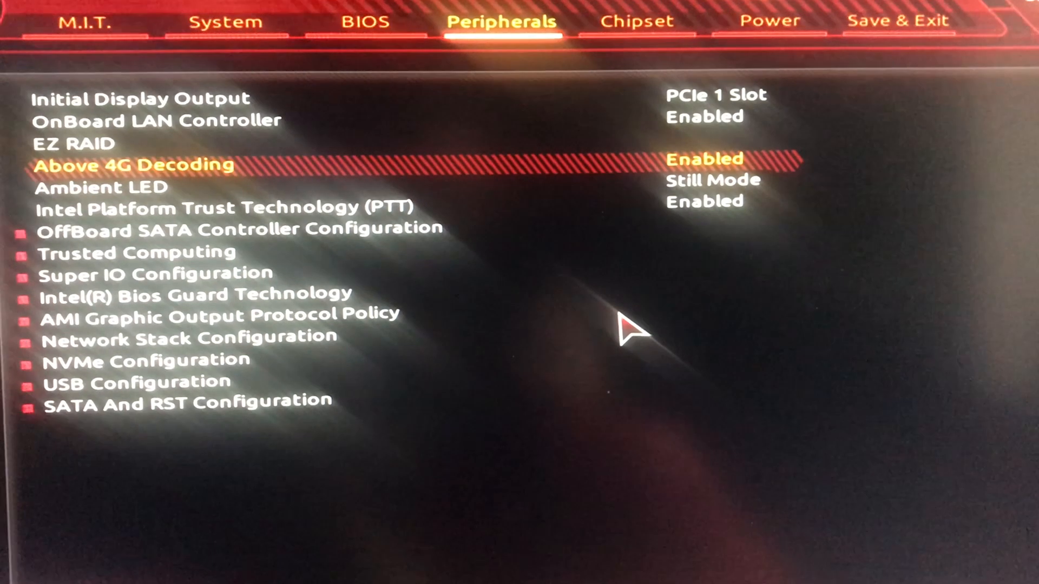
Step: Open Super IO Configuration, check the Serial Port setting, and return to the Peripherals list
key("Down")
key("Down")
key("Down")
key("Down")
key("Down")
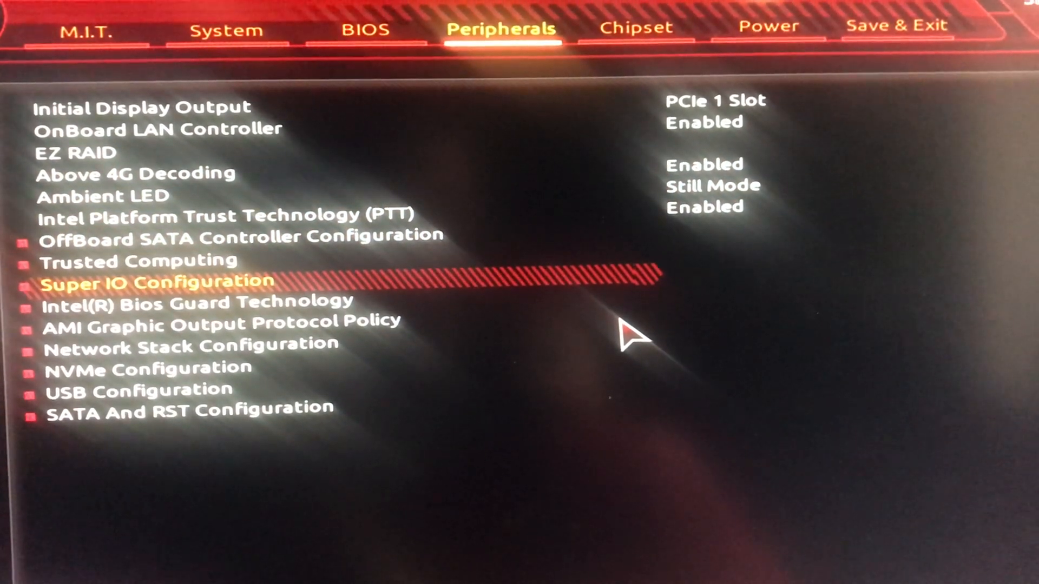
key("Return")
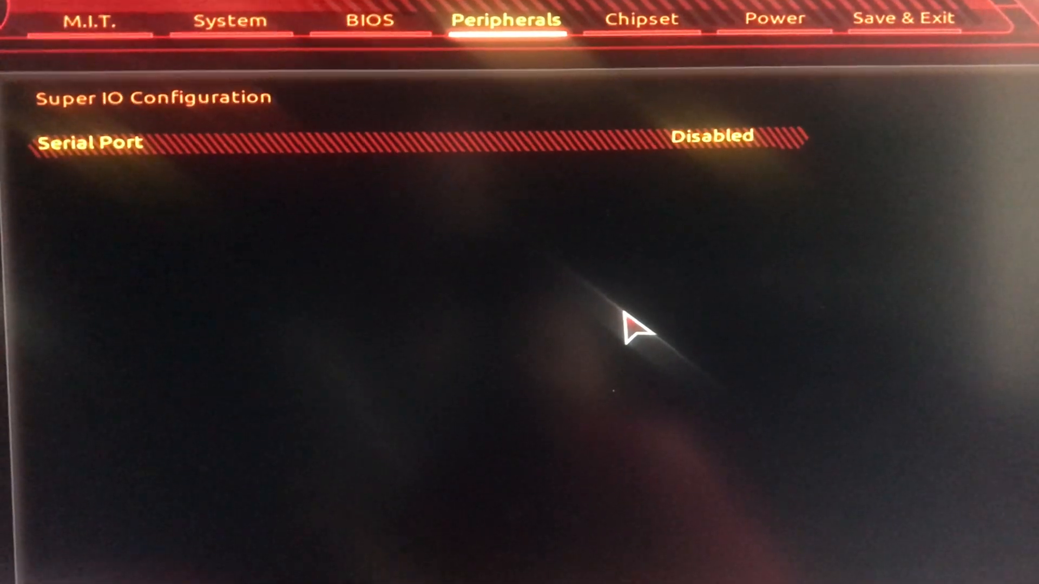
key("Escape")
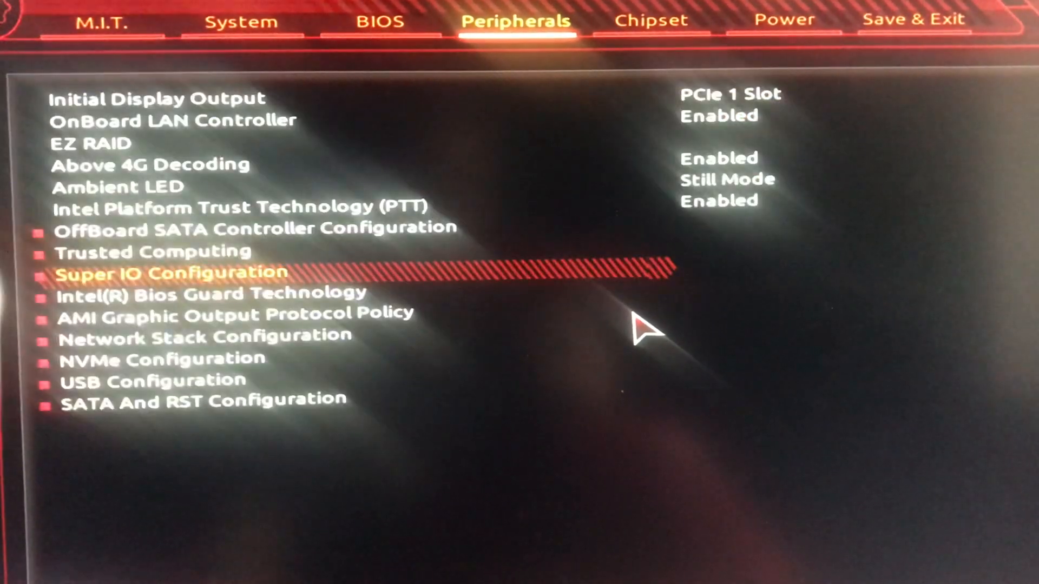
Step: Open USB Configuration, check the XHCI Hand-off setting, and return to the Peripherals list
key("Down")
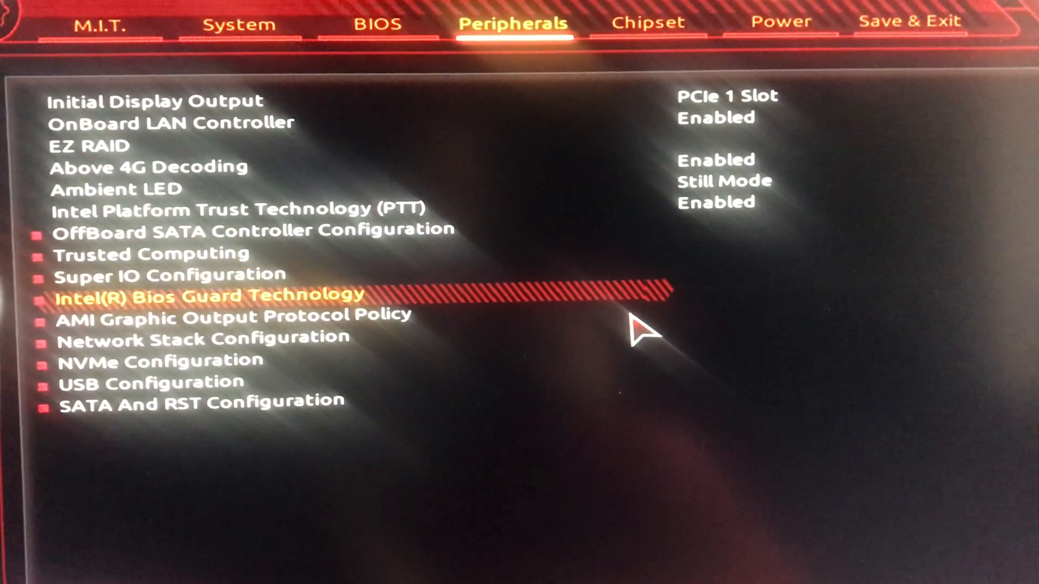
key("Down")
key("Down")
key("Down")
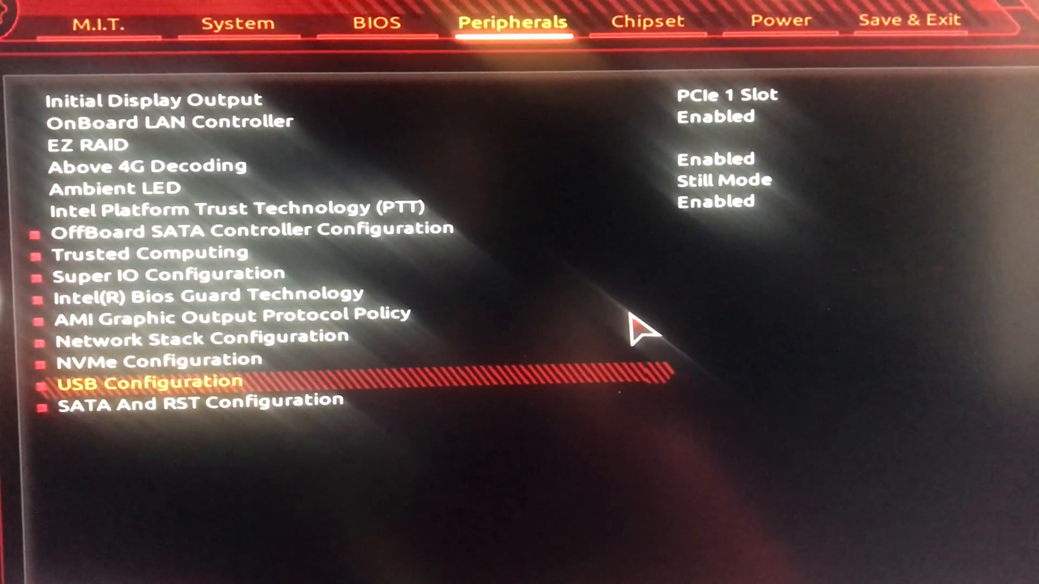
key("Return")
key("Down")
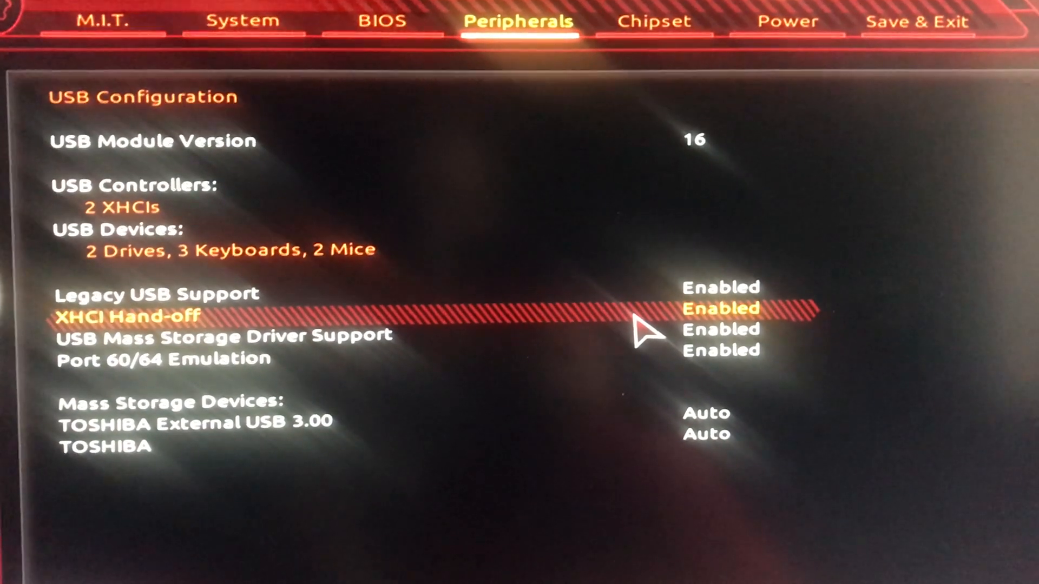
key("Escape")
Step: Open SATA And RST Configuration, check SATA Mode Selection, and return to the Peripherals list
key("Down")
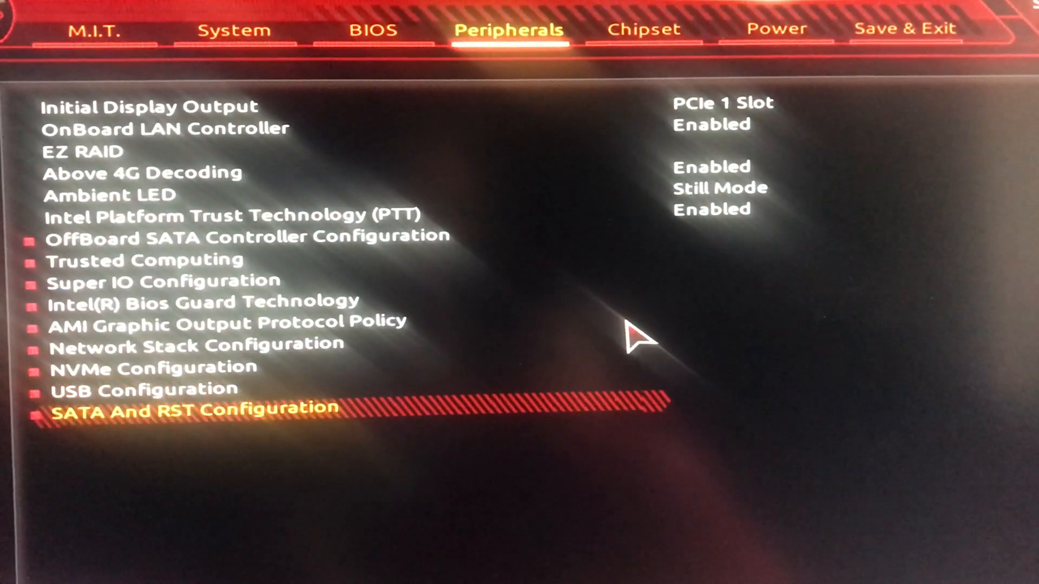
key("Return")
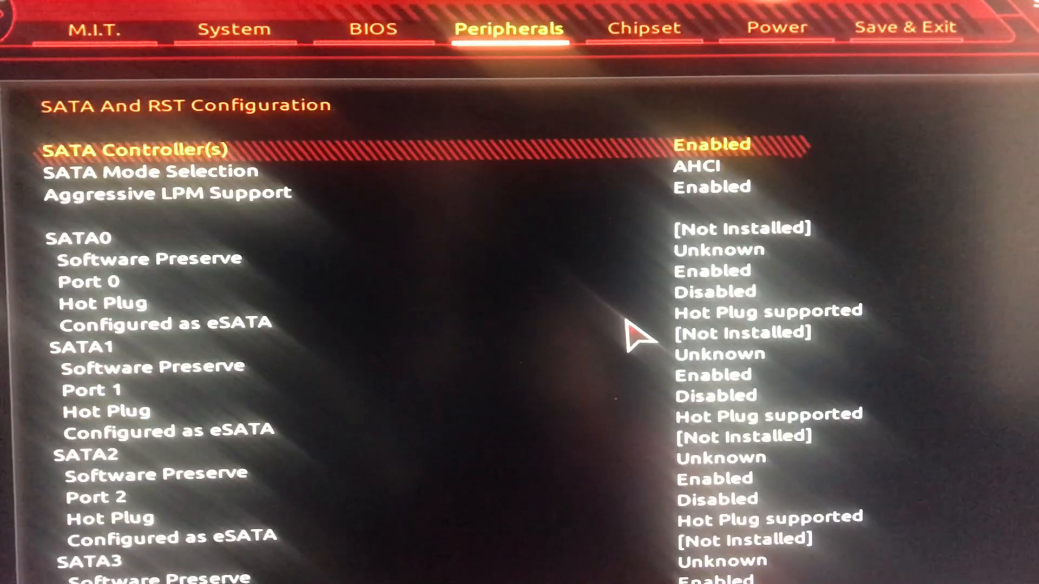
key("Down")
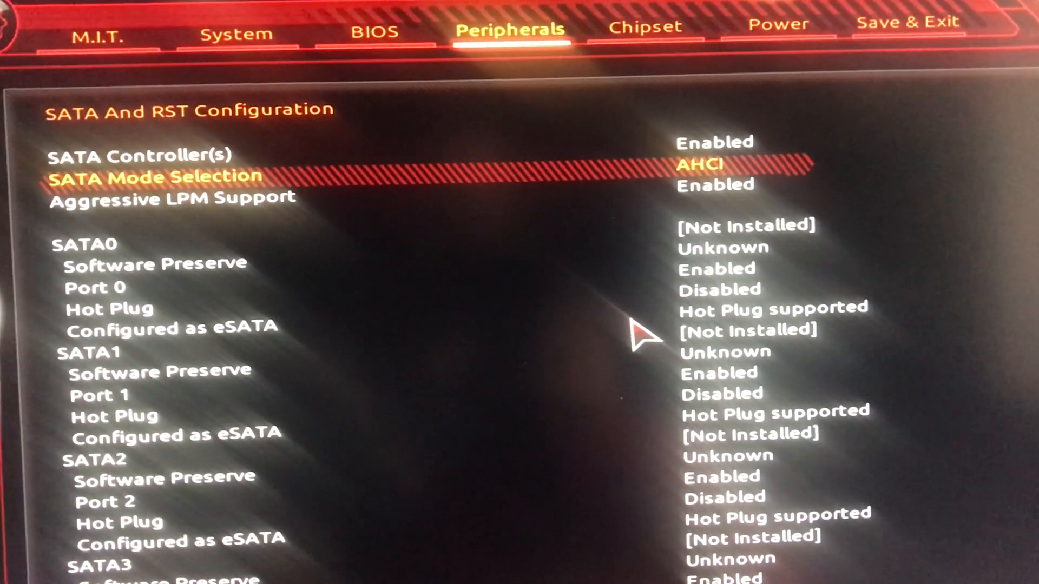
key("Escape")
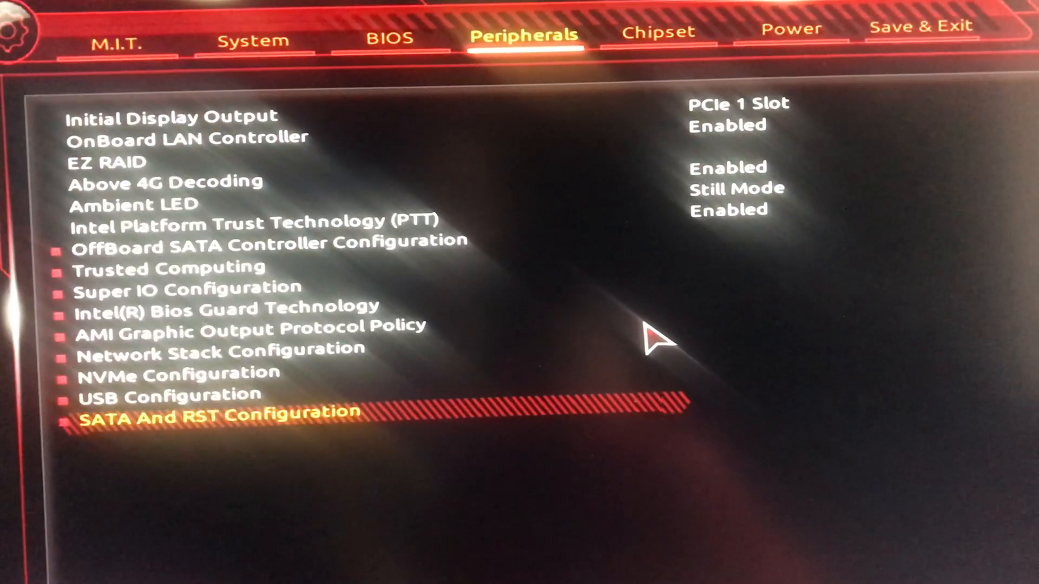
Step: Go to the firmware's Chipset settings and check VT-d, Internal Graphics and DVMT Pre-Allocated
key("Right")
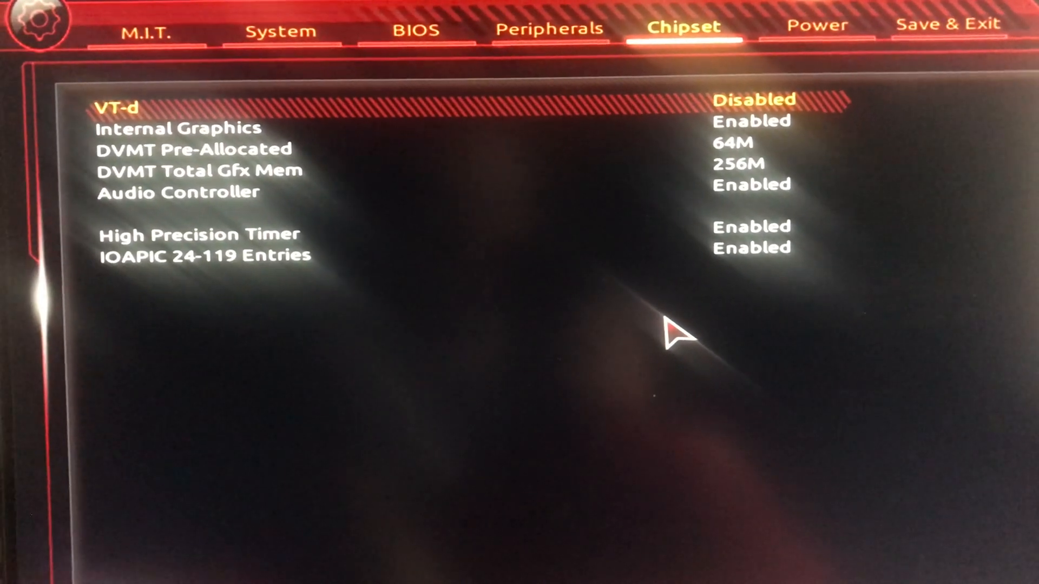
key("Down")
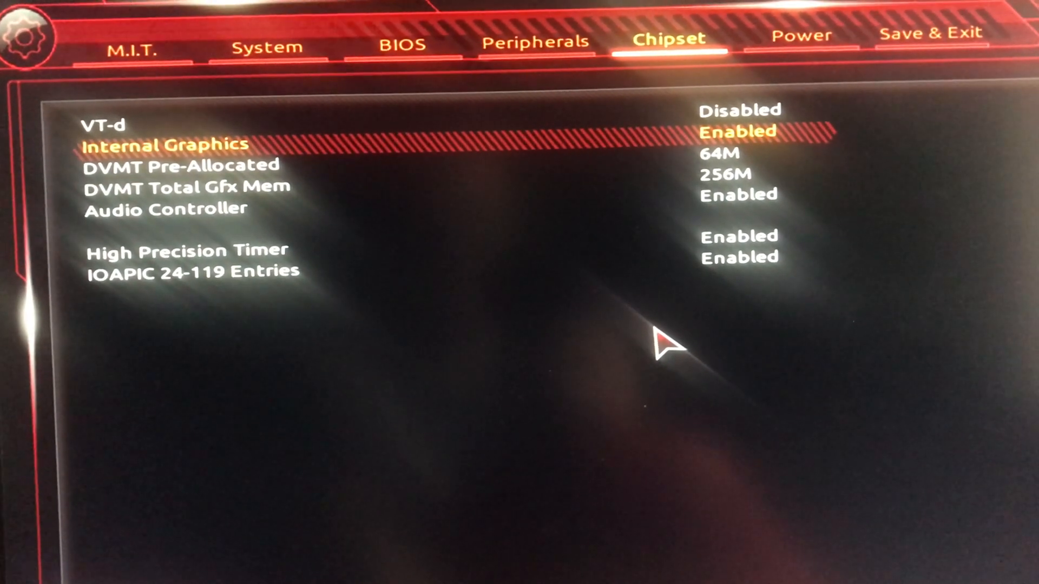
Step: Save the firmware configuration and reset the computer, and start the highlighted entry in the operating system picker
key("Right")
key("Right")
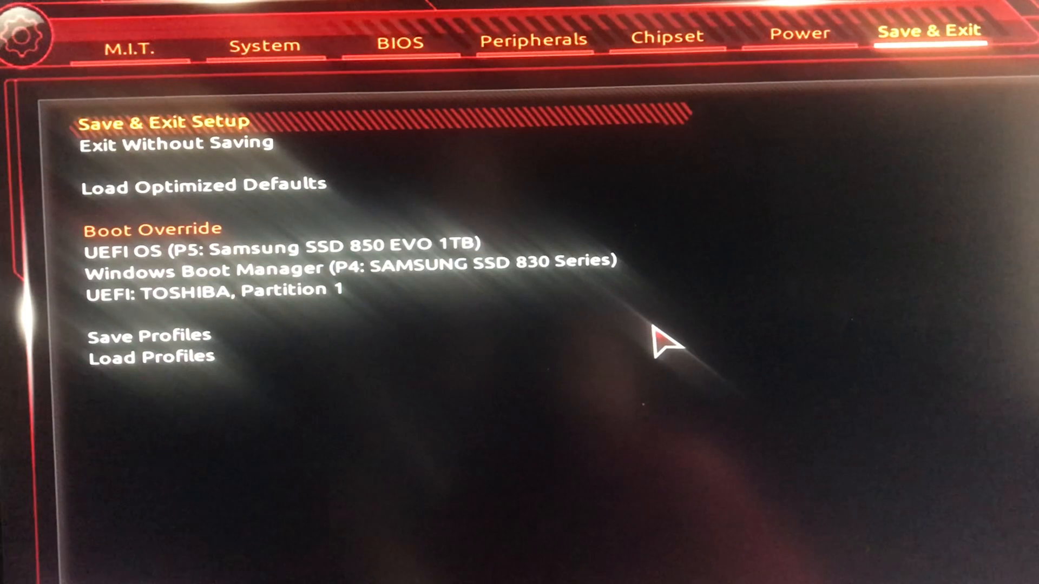
key("Return")
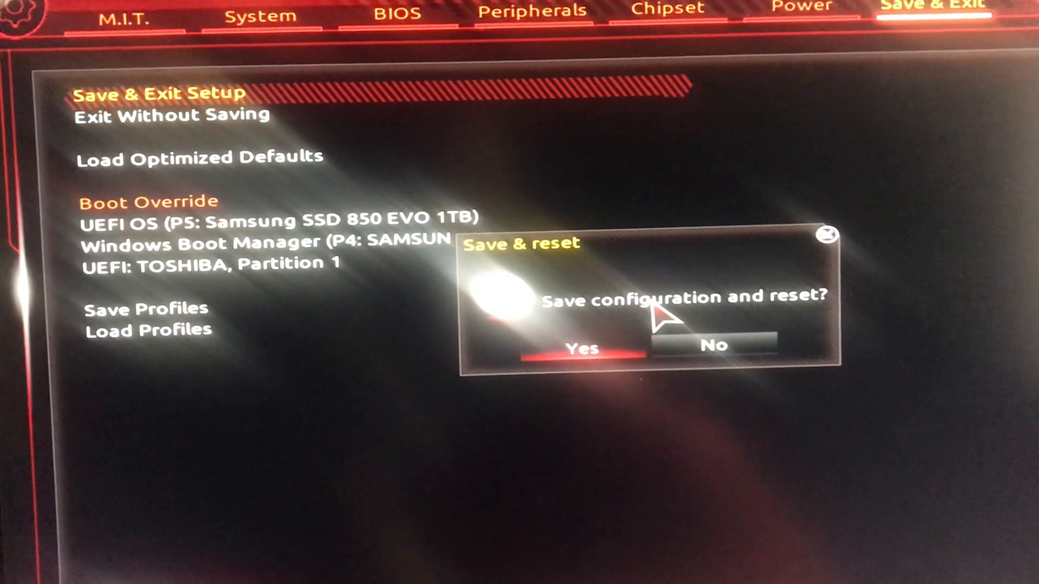
key("Return")
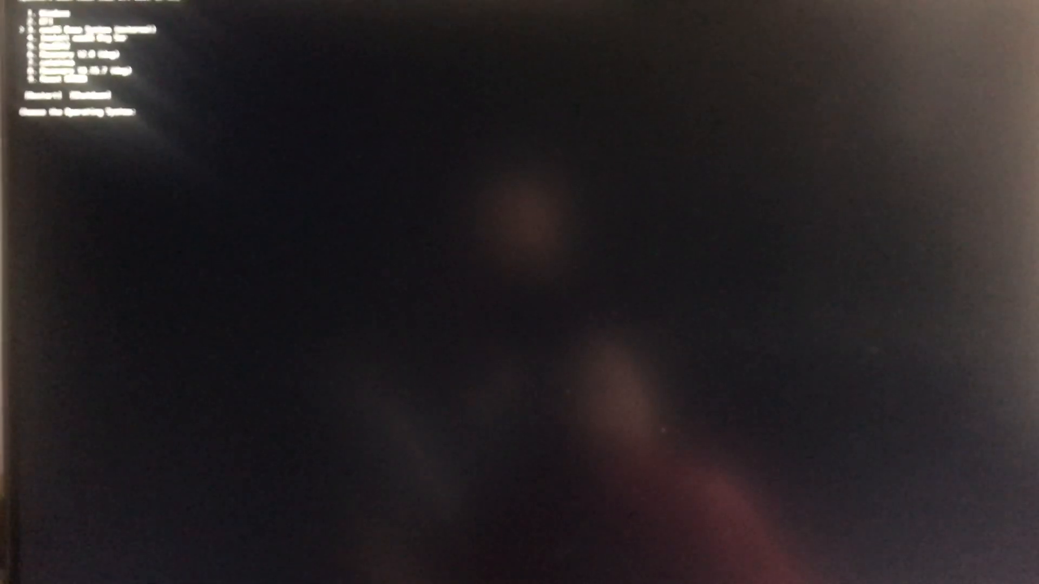
key("Return")
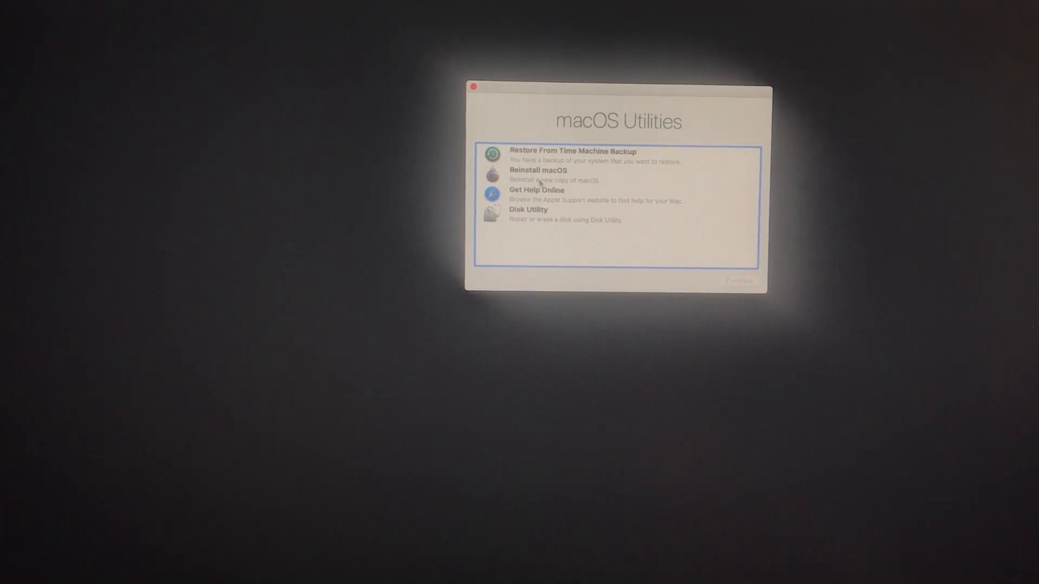
Step: Launch Disk Utility from macOS Utilities and show all devices instead of only volumes
left_click(547, 218)
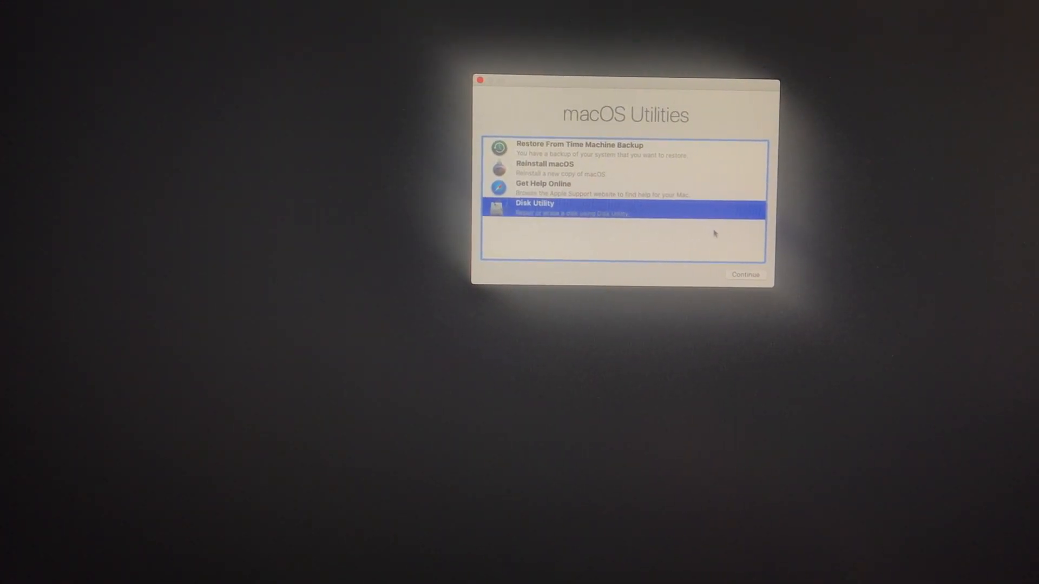
left_click(752, 276)
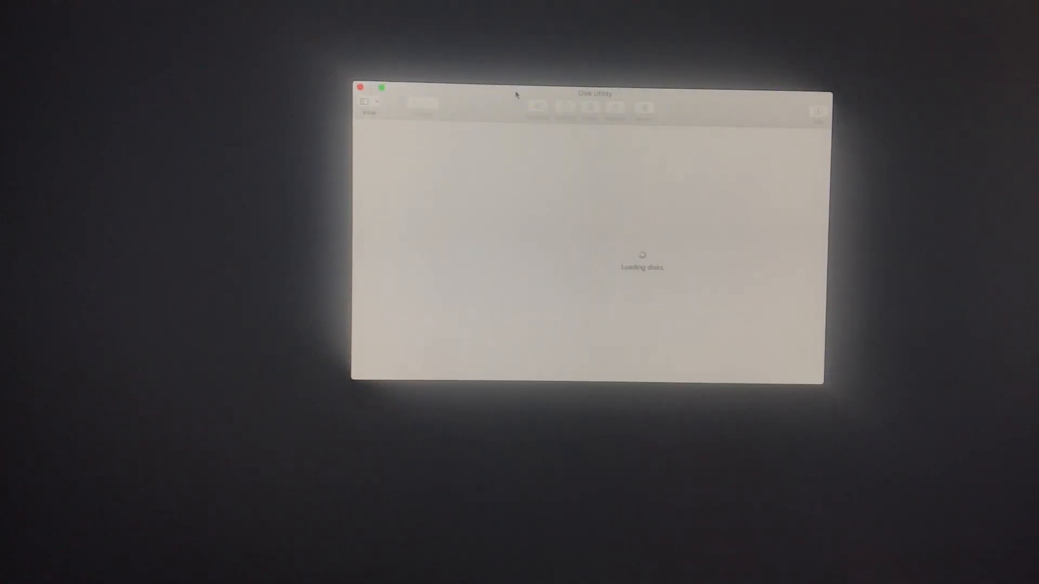
left_click(378, 104)
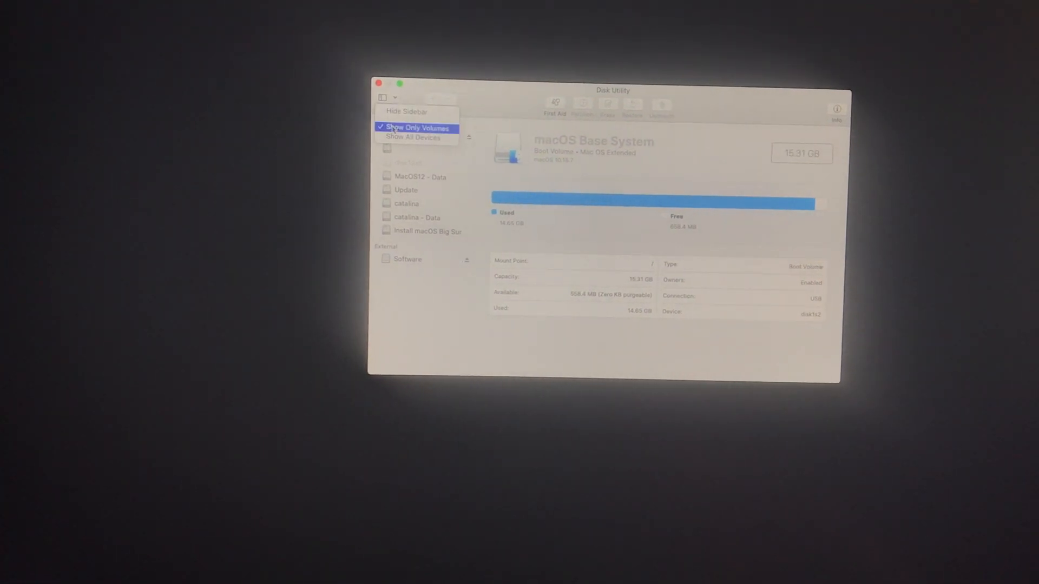
left_click(405, 139)
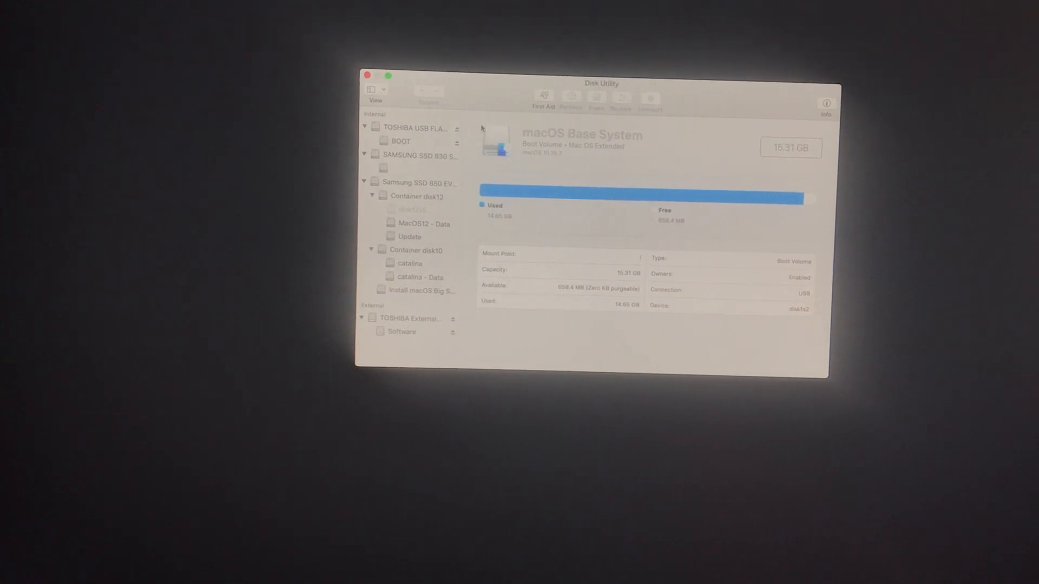
Step: Review the erase format and scheme options for the Samsung SSD 850 EVO 1TB disk without erasing it
left_click(427, 251)
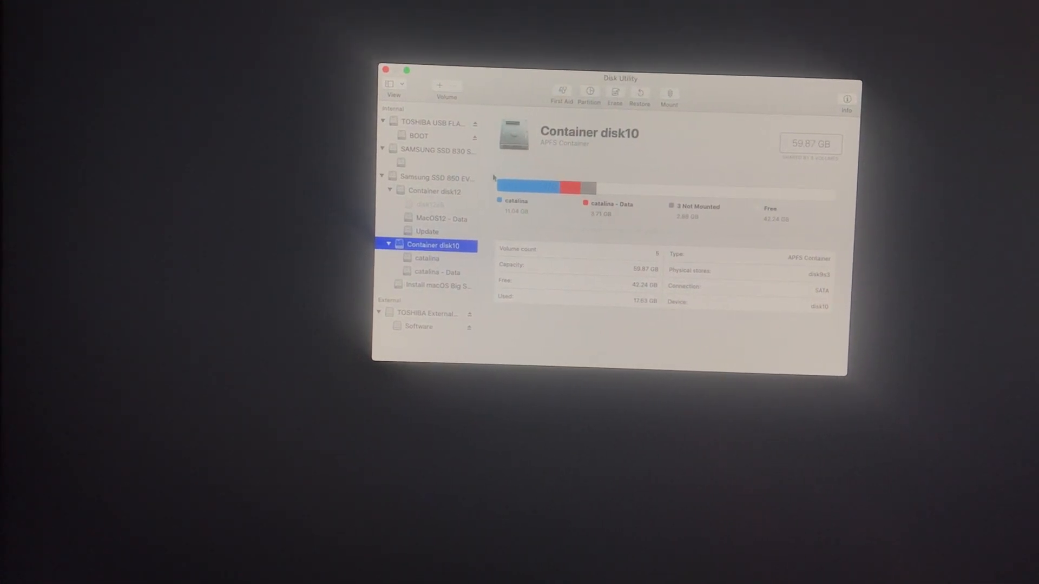
left_click(460, 178)
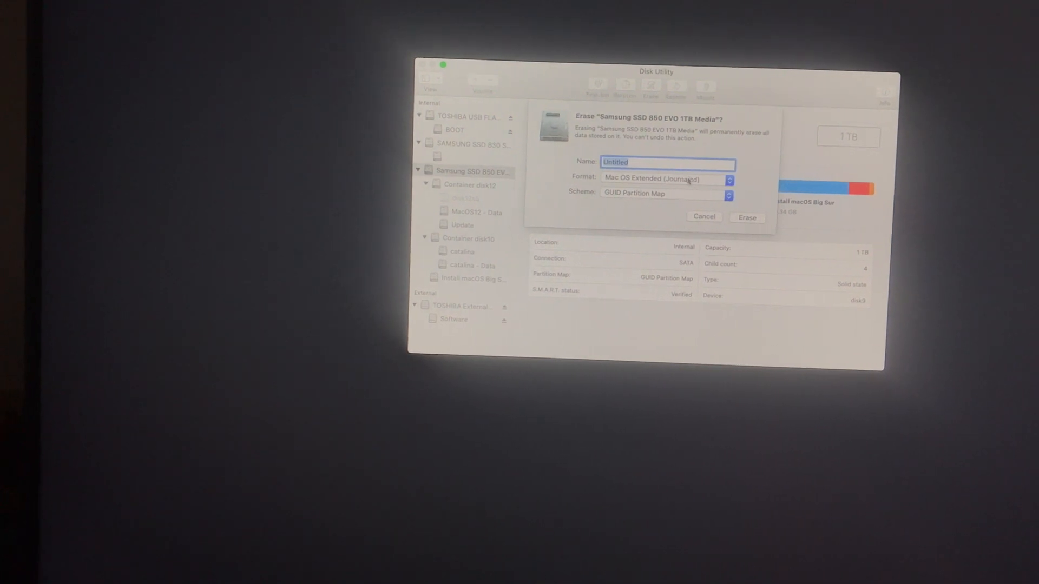
left_click(716, 181)
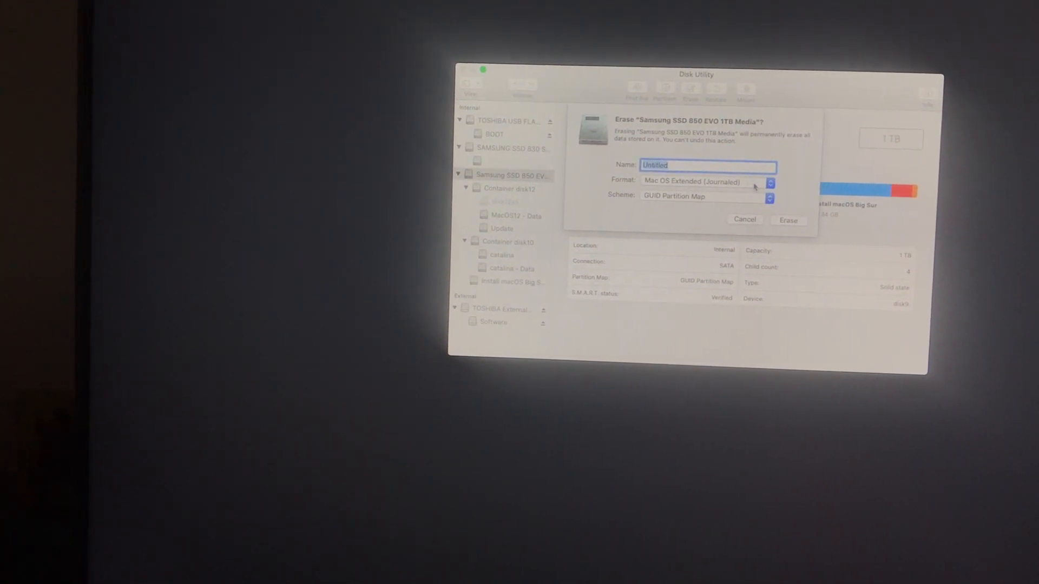
left_click(753, 183)
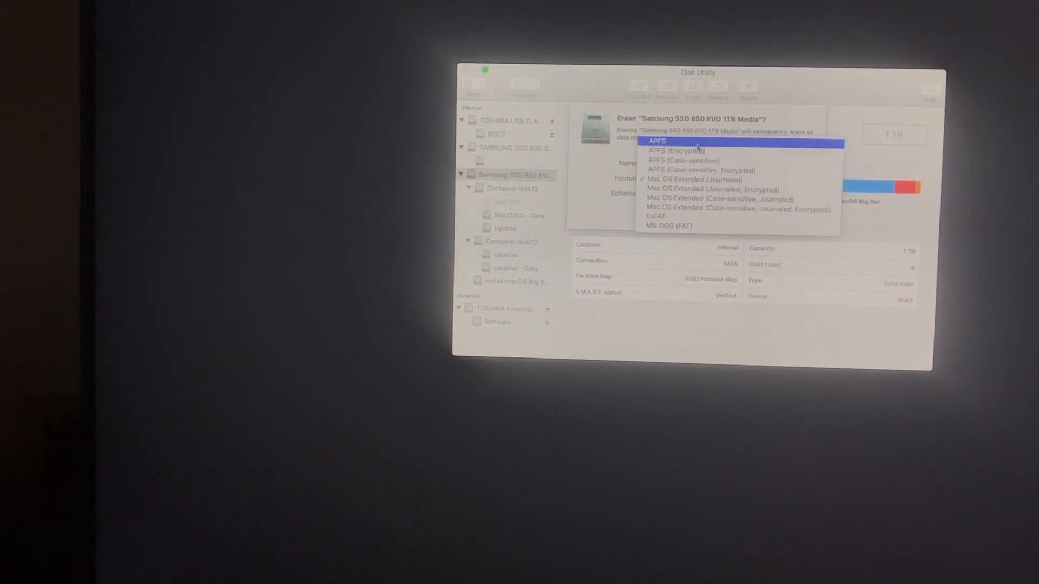
left_click(828, 112)
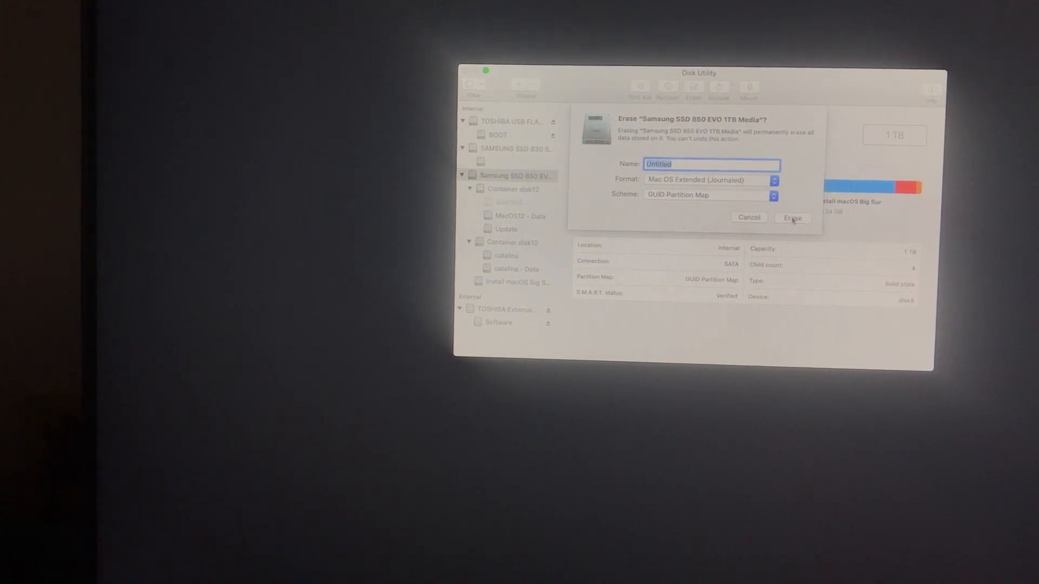
left_click(748, 217)
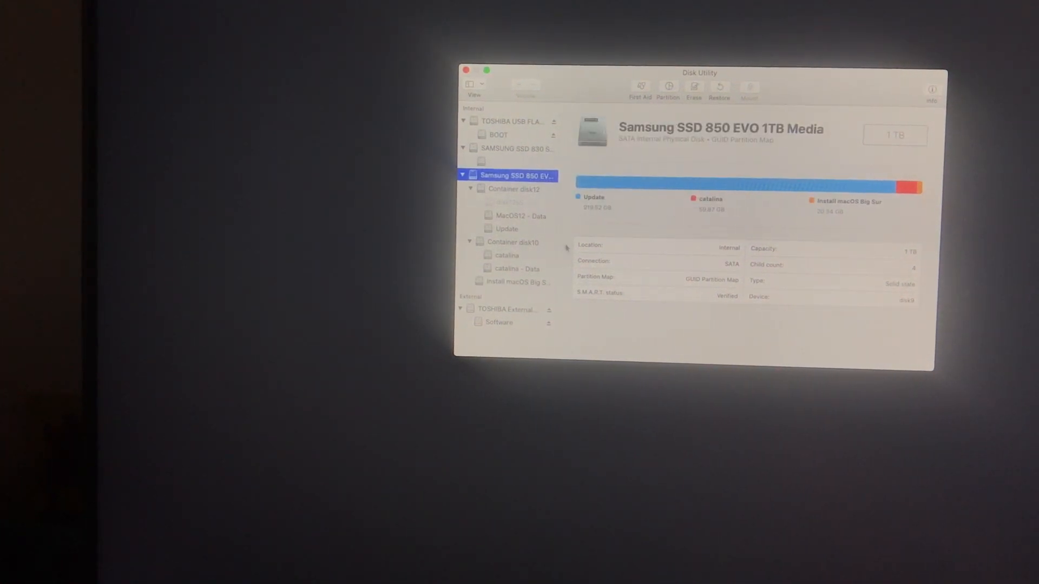
Step: Erase Container disk10 on the Samsung SSD 850 EVO with the name catalina and the APFS format
left_click(472, 241)
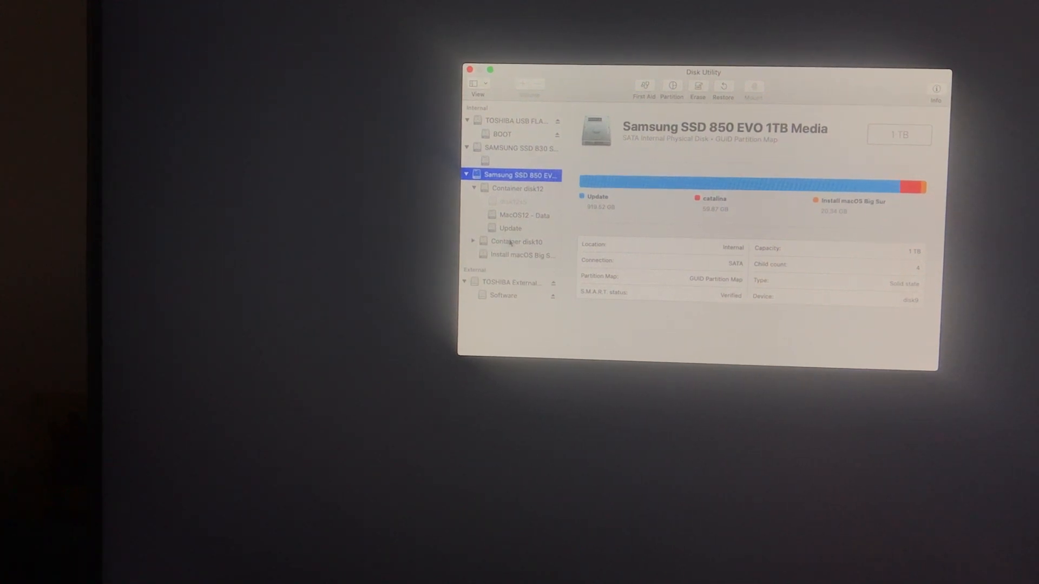
left_click(473, 241)
left_click(514, 242)
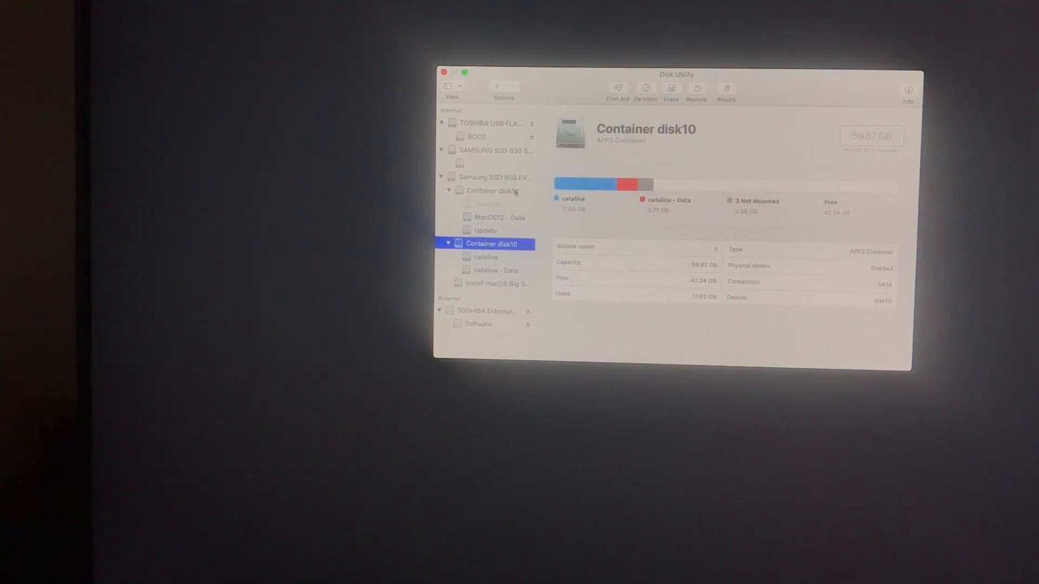
left_click(674, 91)
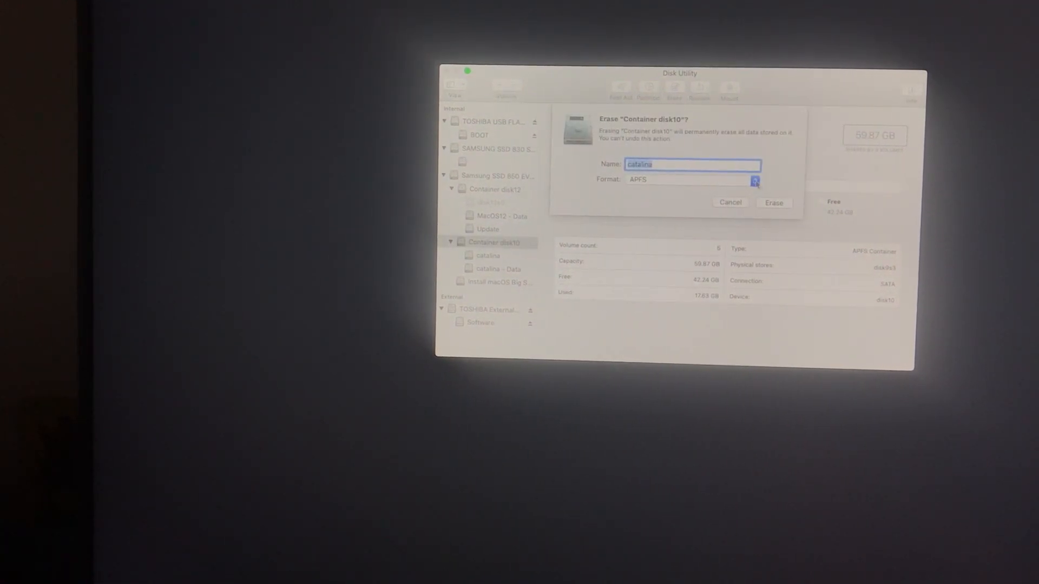
left_click(754, 181)
left_click(778, 166)
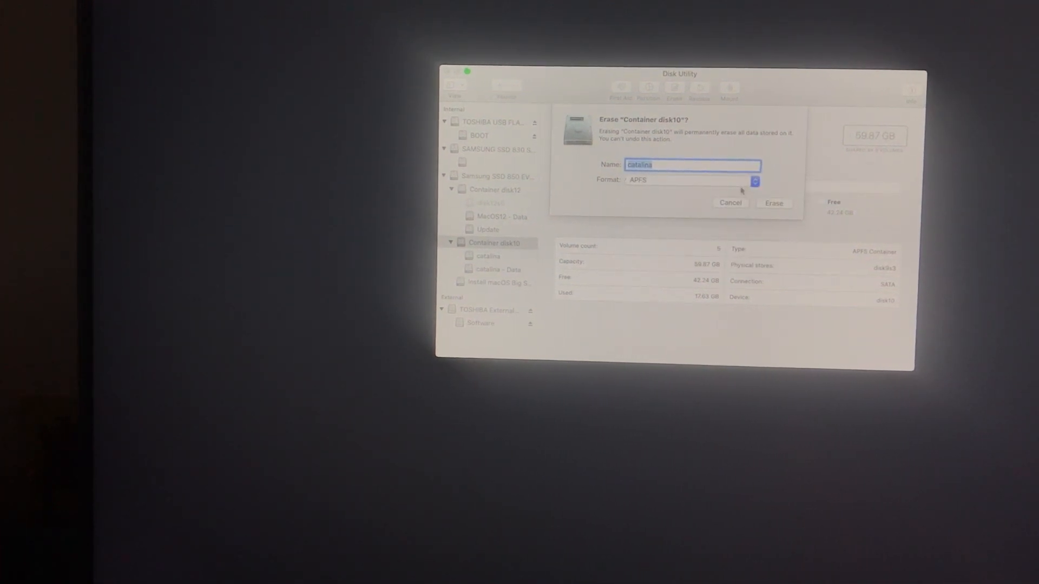
left_click(773, 203)
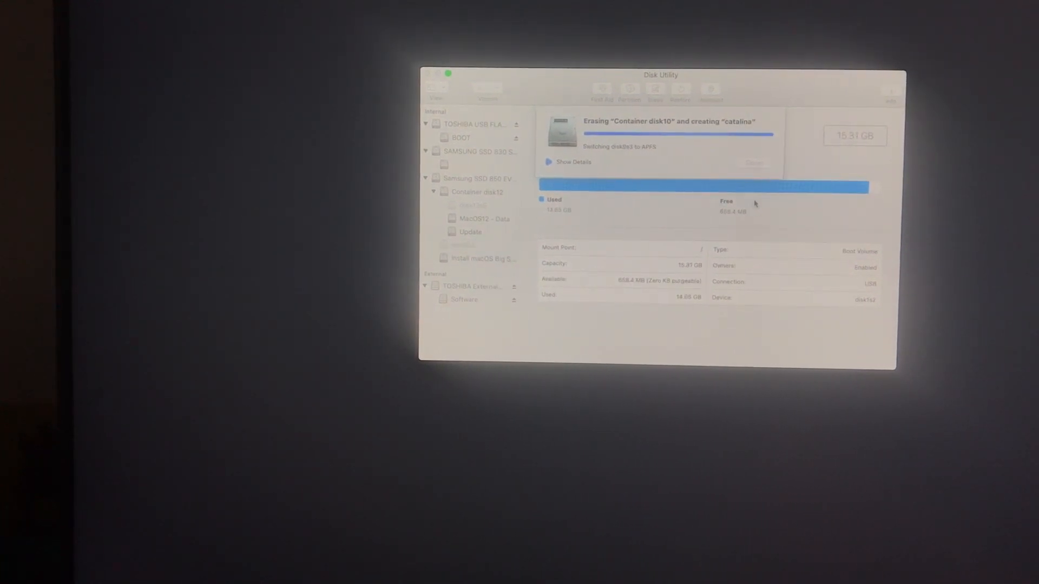
left_click(751, 163)
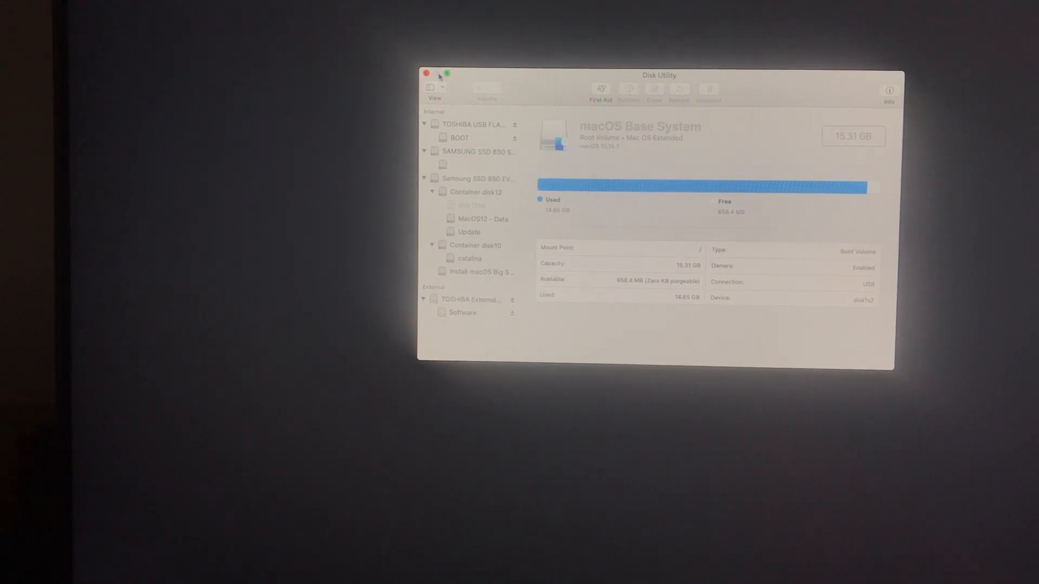
Step: Quit Disk Utility and launch Reinstall macOS from macOS Utilities
key("super+q")
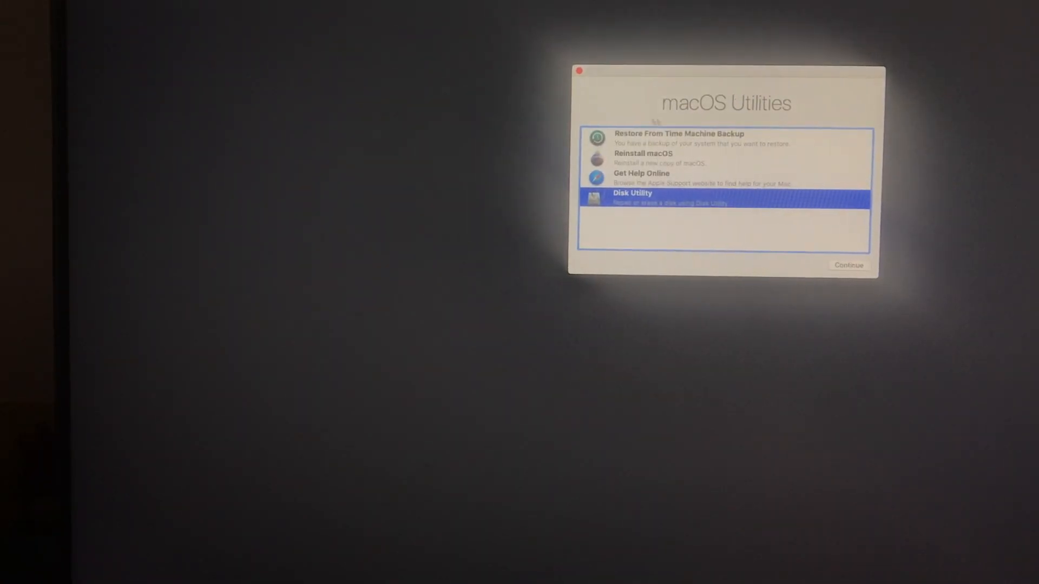
left_click(634, 158)
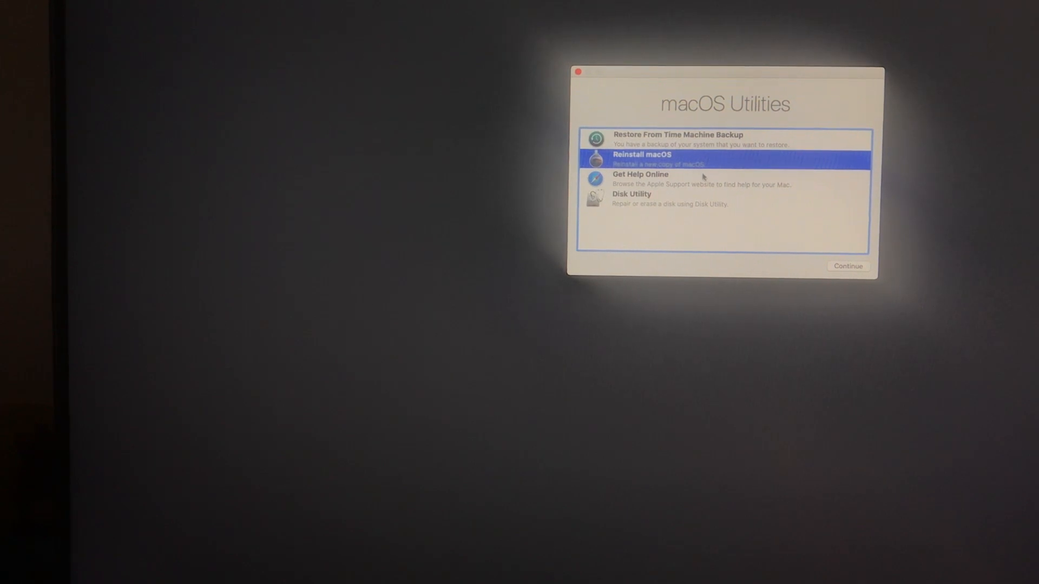
left_click(850, 266)
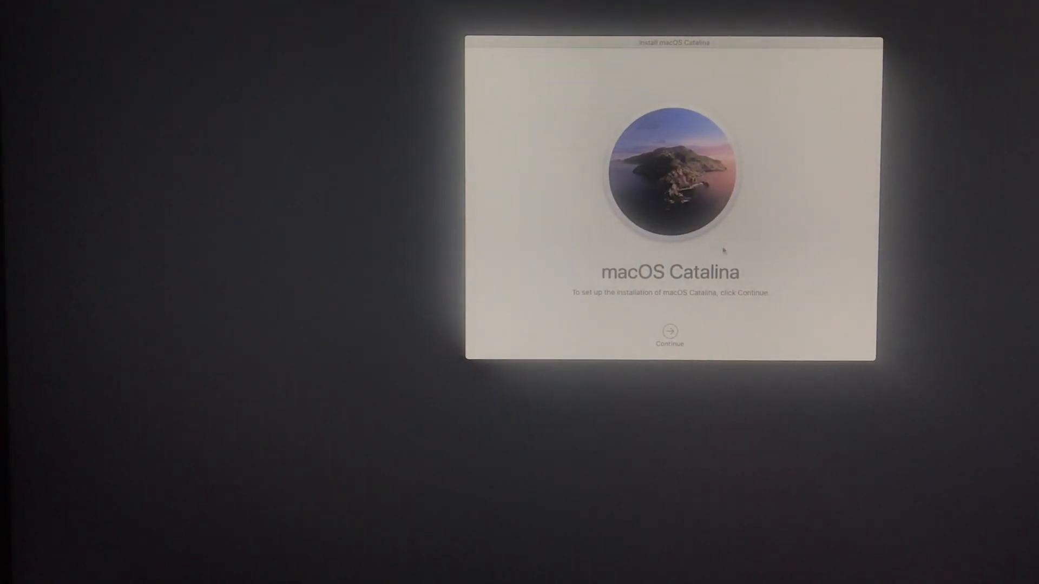
Step: Accept the macOS Catalina software license agreement and start the installation on the catalina disk
left_click(673, 331)
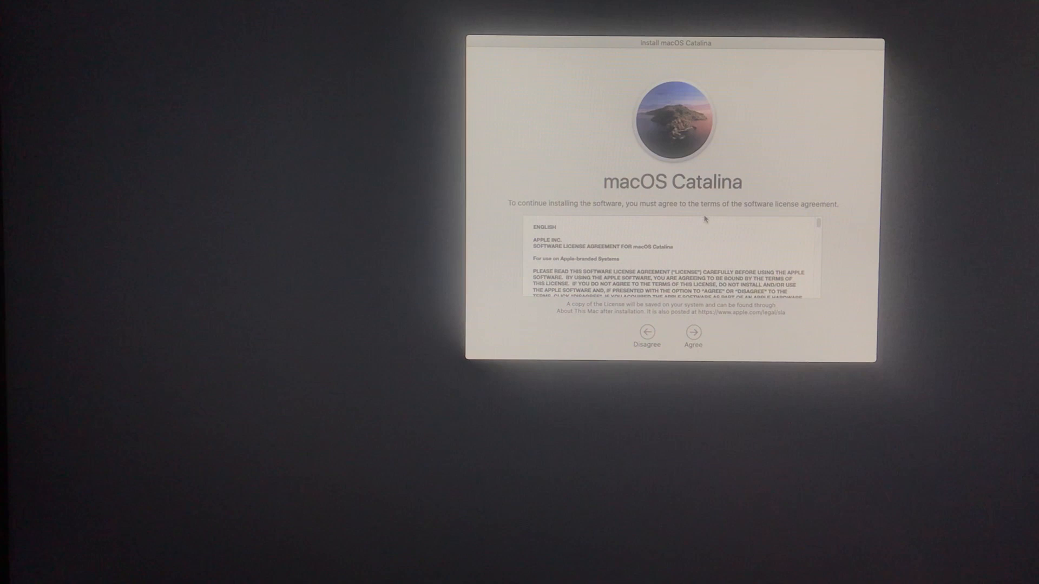
left_click(693, 333)
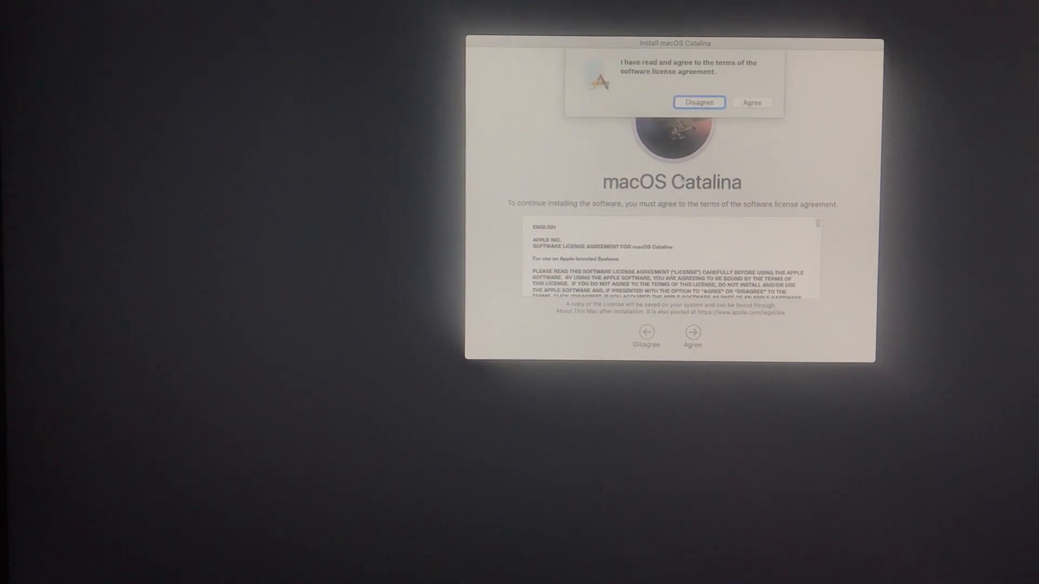
left_click(753, 104)
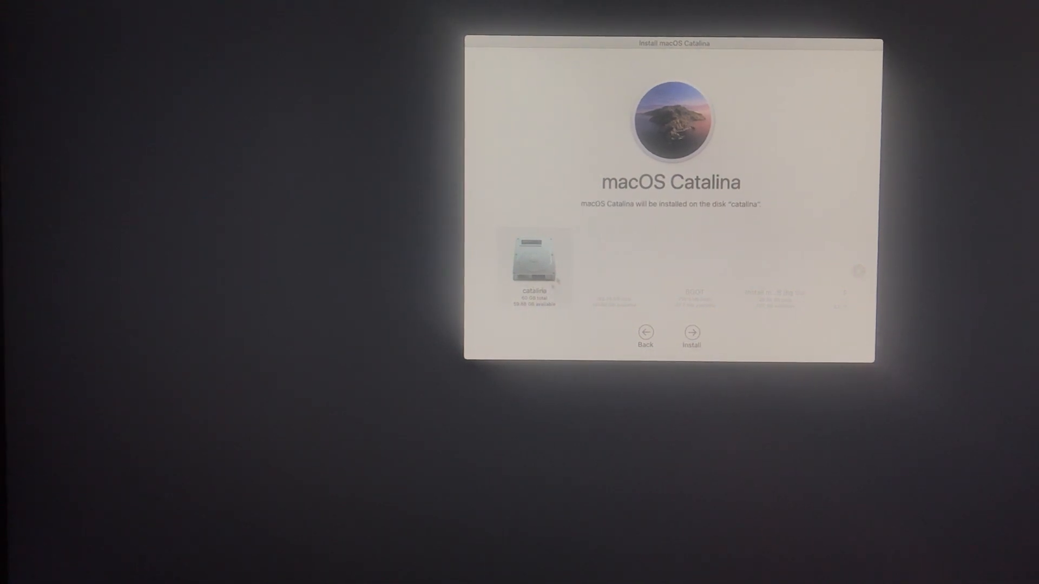
left_click(697, 338)
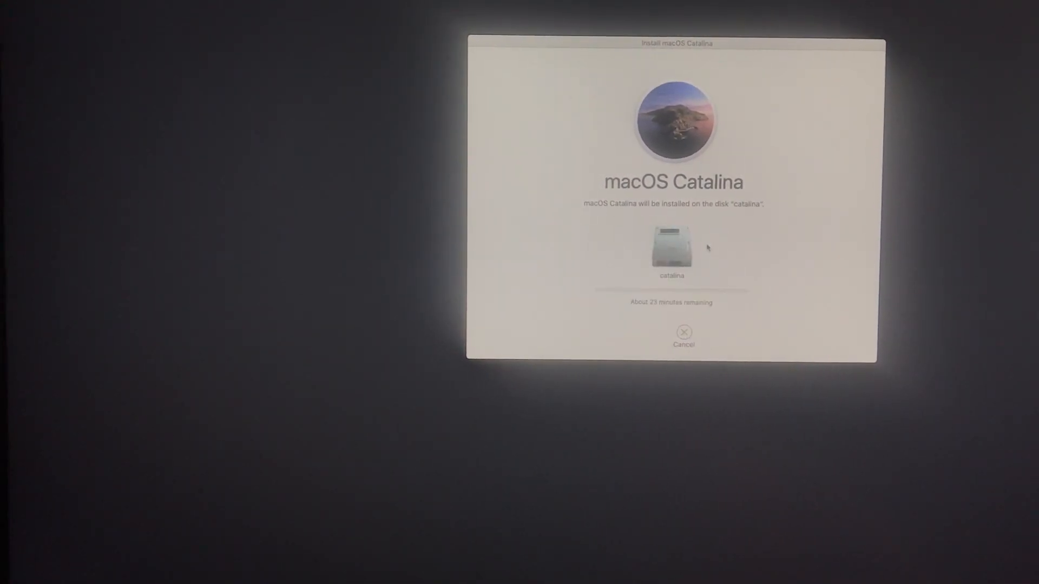